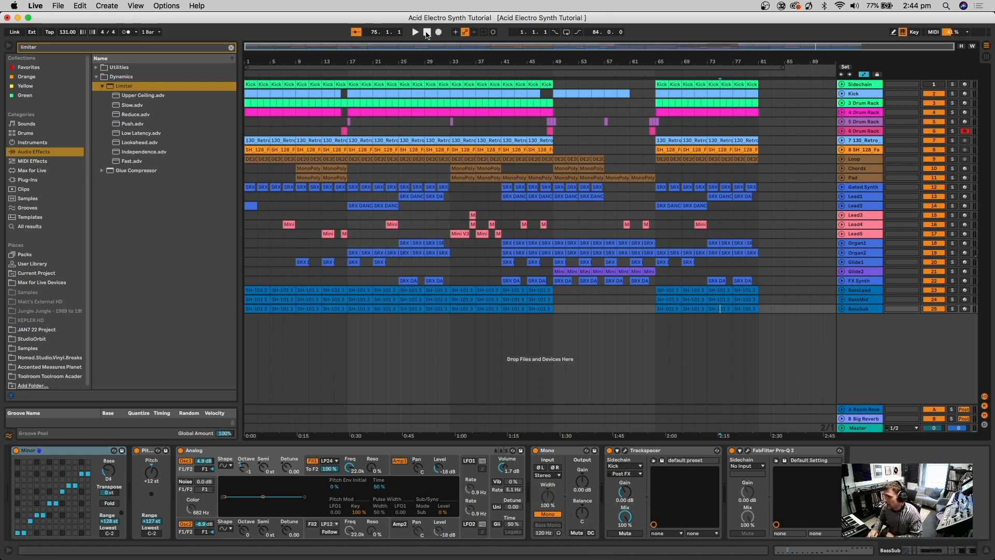
Step: Play the arrangement from bar 1 and unfold the Lead5, Lead4, Lead3, Lead1 and Gated Synth tracks
click(427, 32)
key(space)
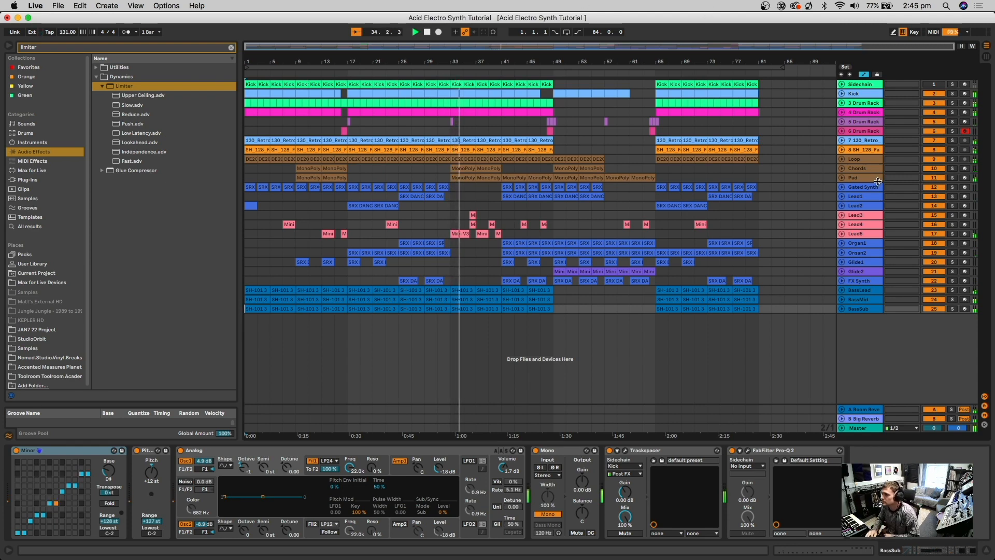
click(843, 234)
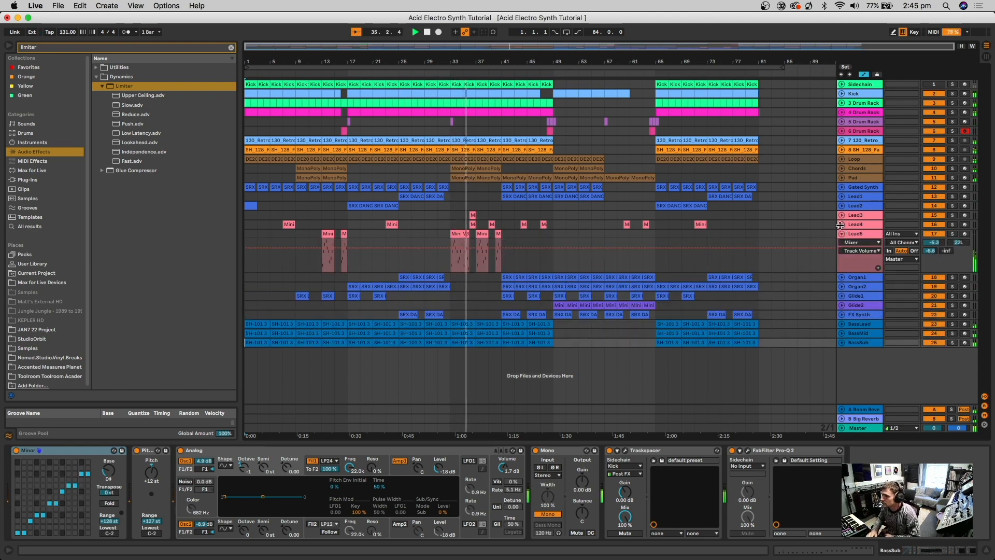
click(842, 225)
click(842, 215)
click(842, 196)
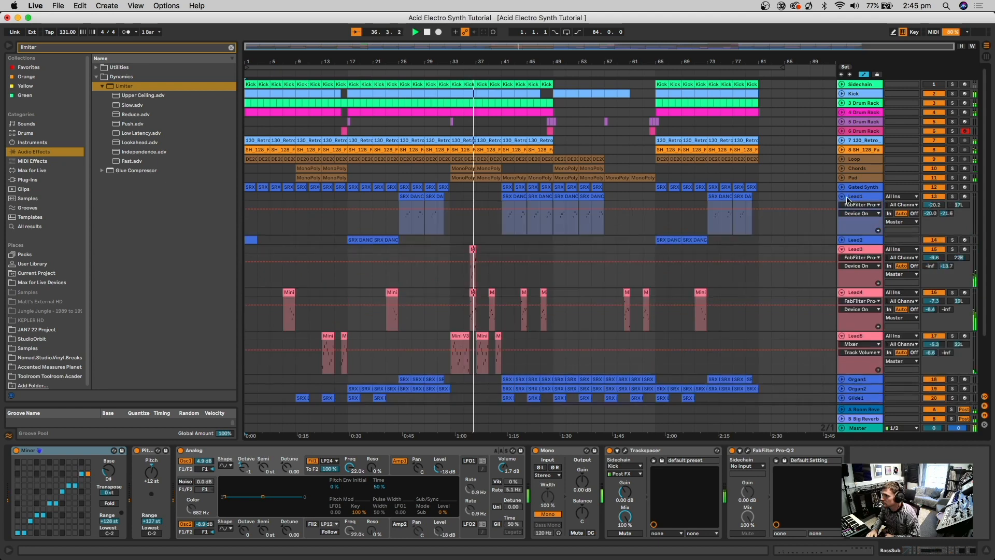
click(842, 187)
Step: Unfold the Pad, Chords, Organ1 and Organ2 tracks to show their clip contents
scroll(842, 171, down, 2)
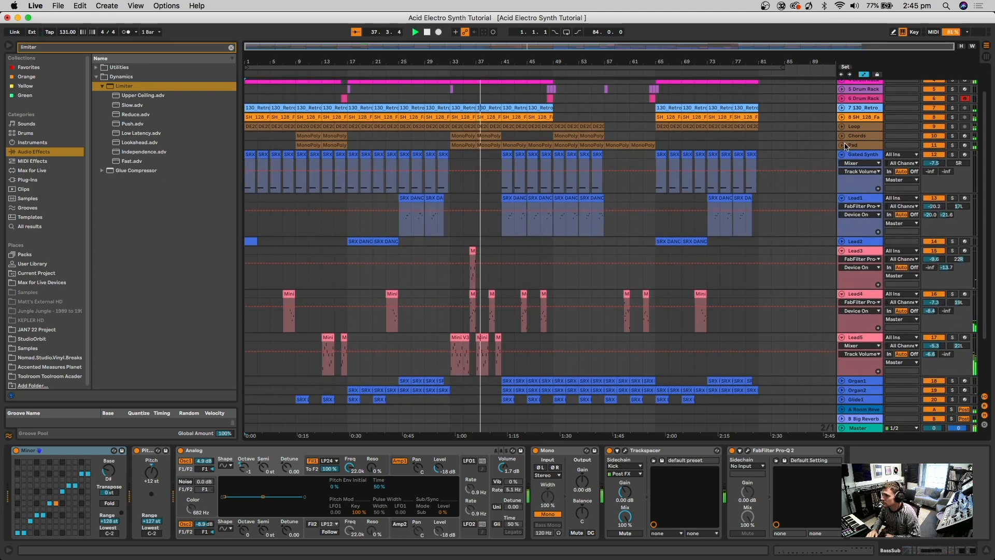
click(841, 147)
click(842, 136)
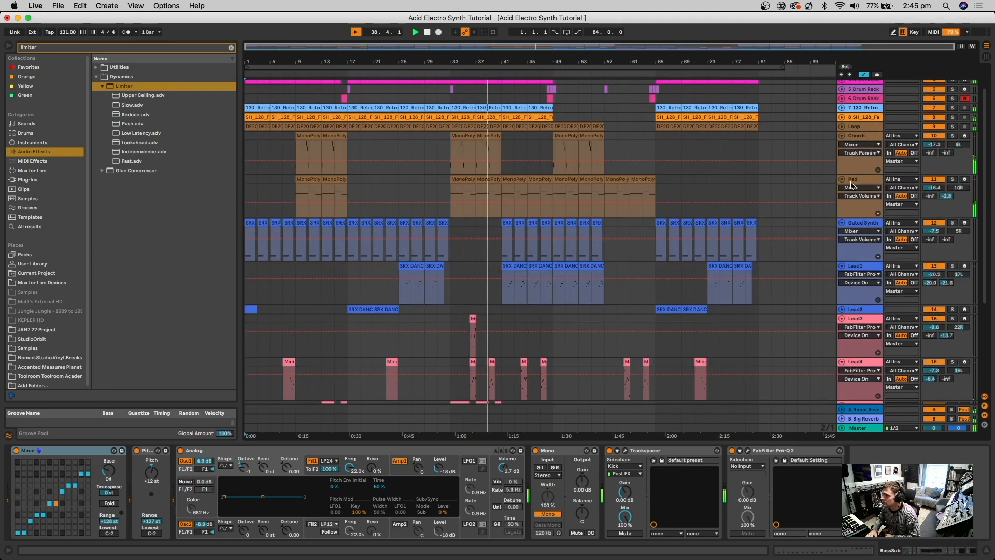
scroll(850, 176, down, 2)
scroll(853, 208, down, 5)
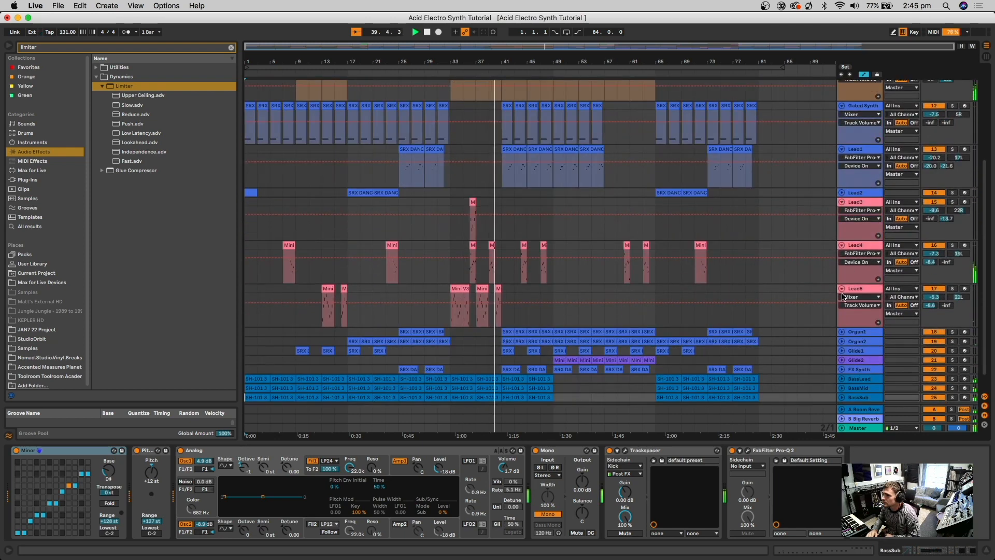
click(843, 332)
scroll(842, 332, down, 2)
click(842, 325)
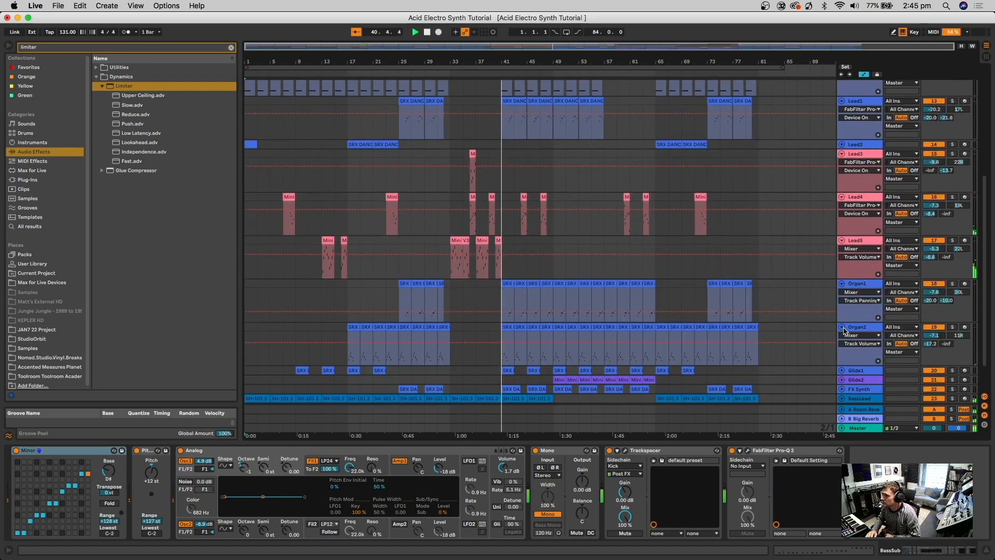
Step: Unfold the Glide1, Glide2 and FX Synth tracks to show their clip contents
scroll(848, 346, down, 2)
click(843, 332)
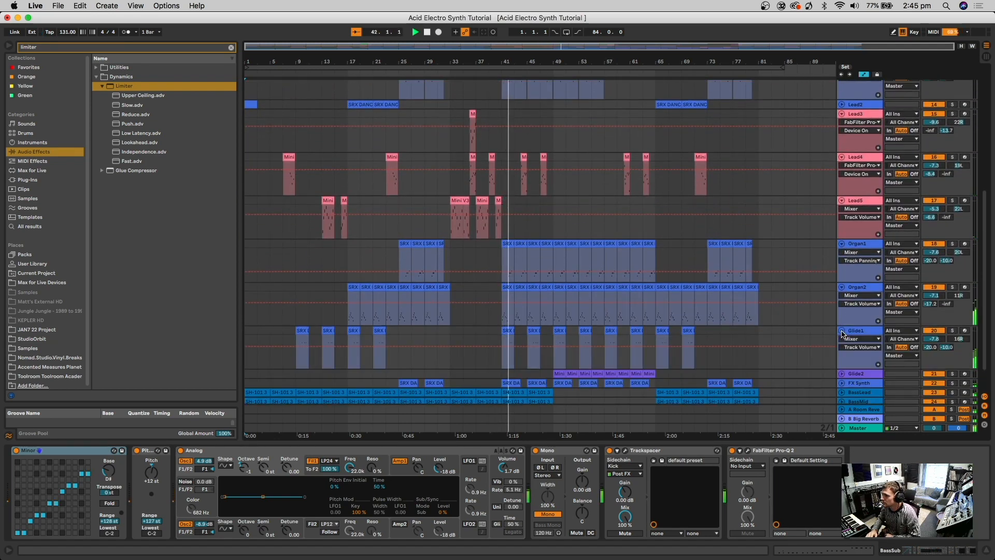
scroll(842, 332, down, 2)
click(842, 339)
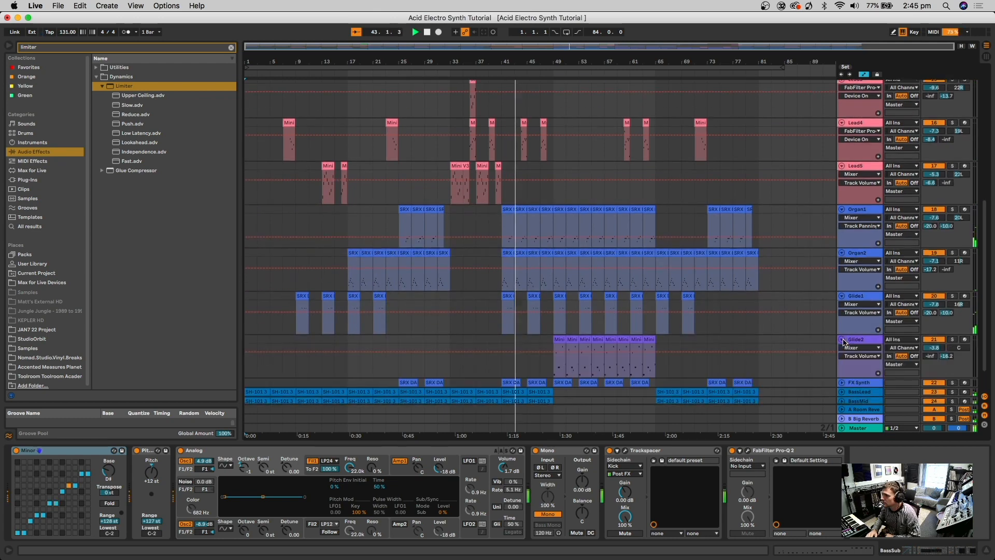
scroll(849, 355, down, 2)
click(843, 349)
Step: Unfold the three bass tracks, BassLead, BassMid and BassSub
scroll(843, 352, down, 2)
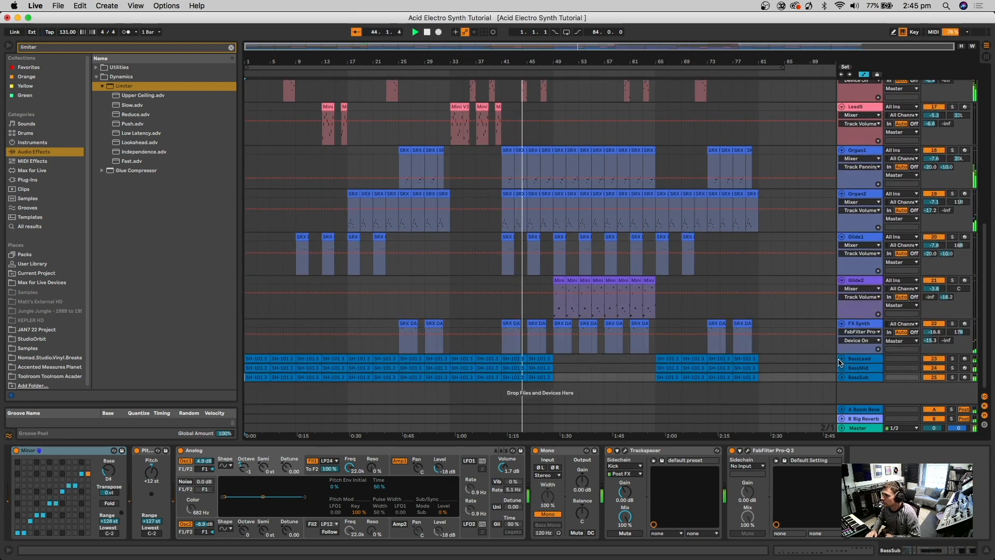
click(842, 360)
scroll(842, 361, down, 2)
click(842, 367)
scroll(842, 371, down, 2)
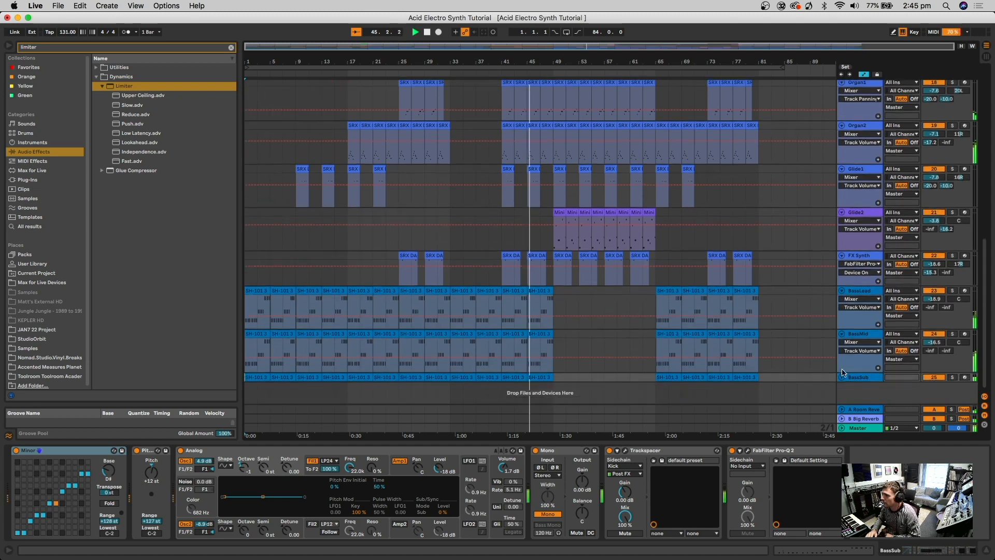
click(842, 379)
scroll(829, 342, down, 2)
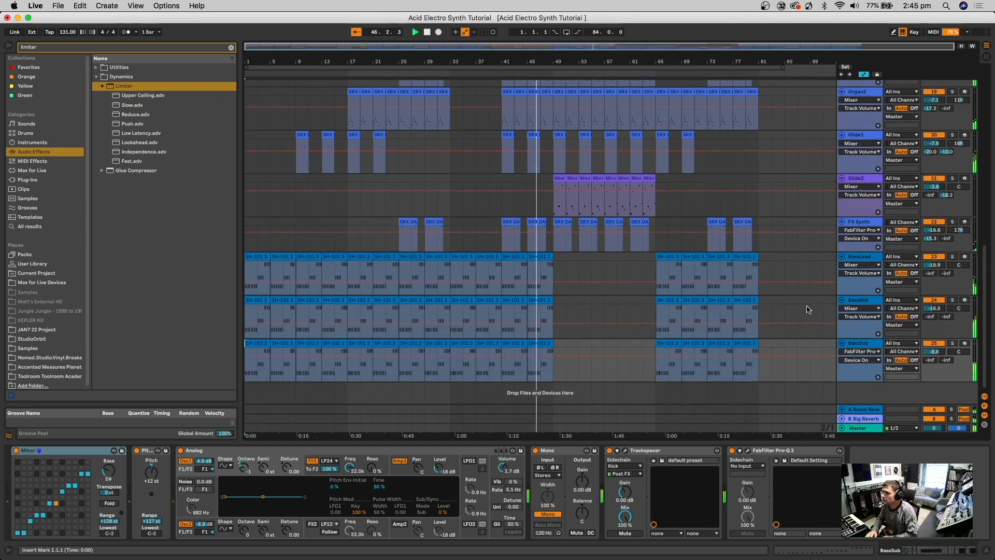
Step: Examine the unfolded synth and bass tracks during playback, looking closely at the organ, glide and FX Synth clips around bars 50 to 61
scroll(803, 314, up, 10)
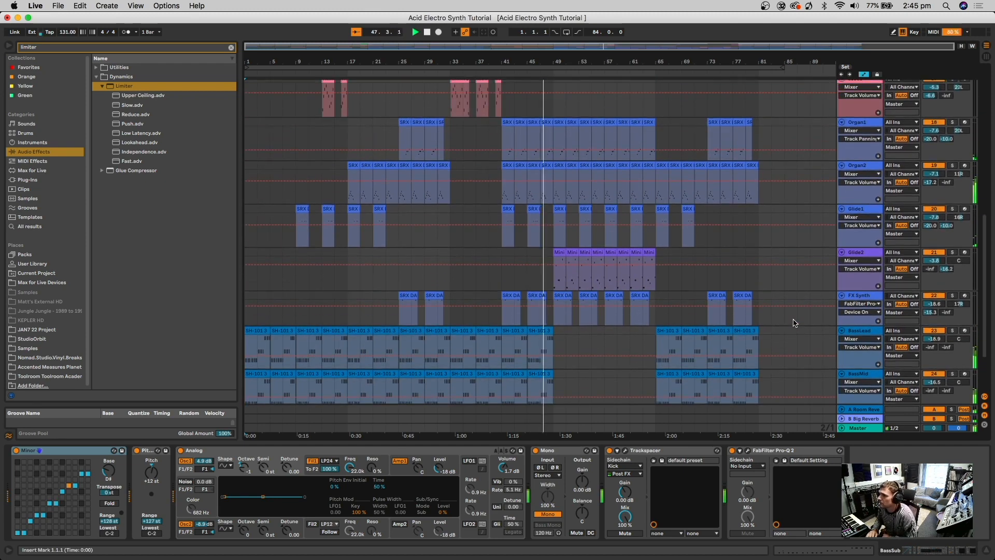
scroll(796, 323, up, 15)
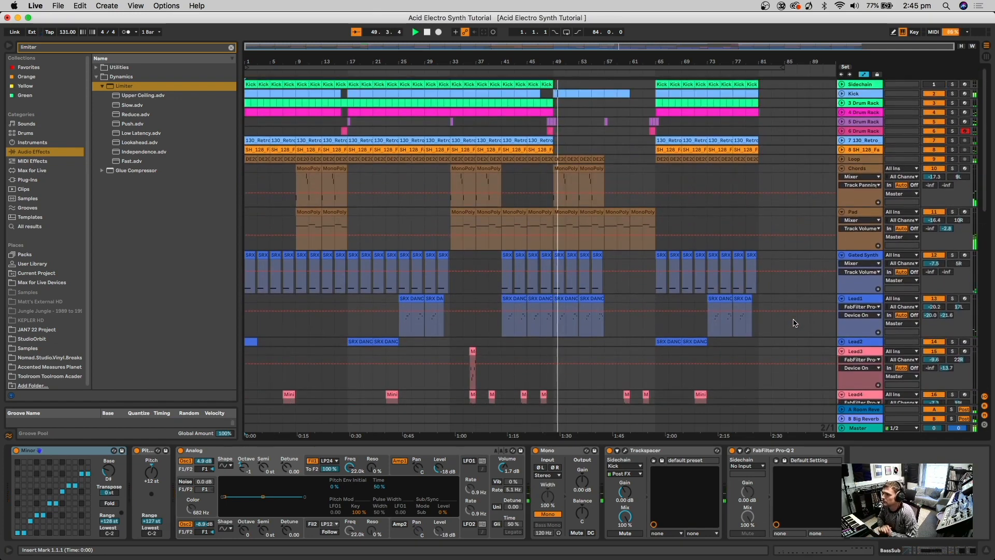
scroll(779, 257, down, 17)
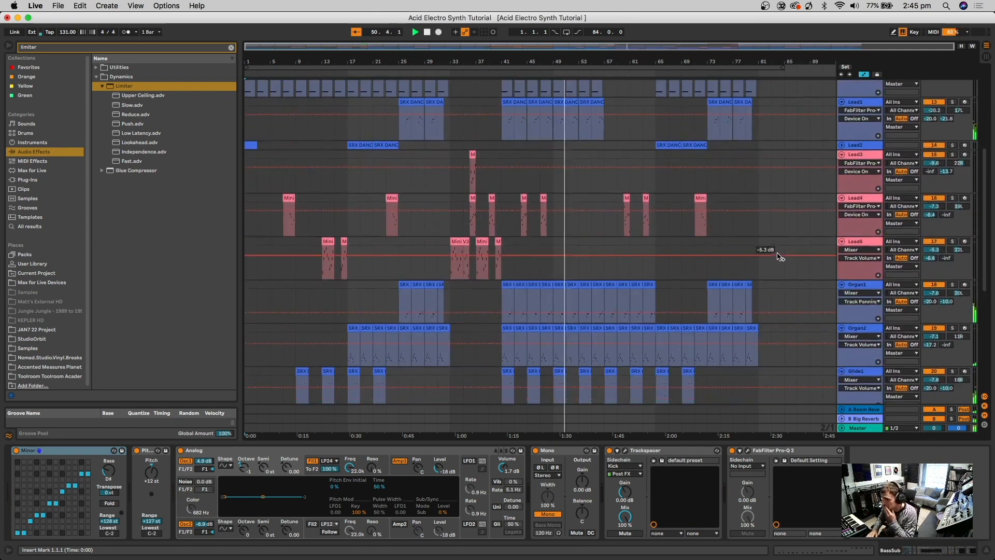
scroll(779, 257, down, 2)
drag(600, 58, 600, 150)
scroll(501, 131, down, 3)
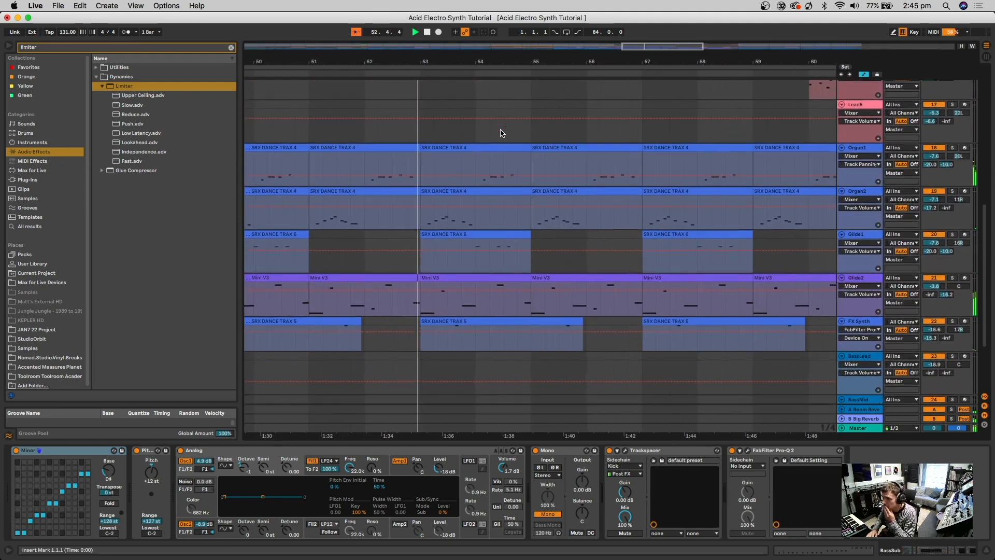
scroll(500, 131, right, 3)
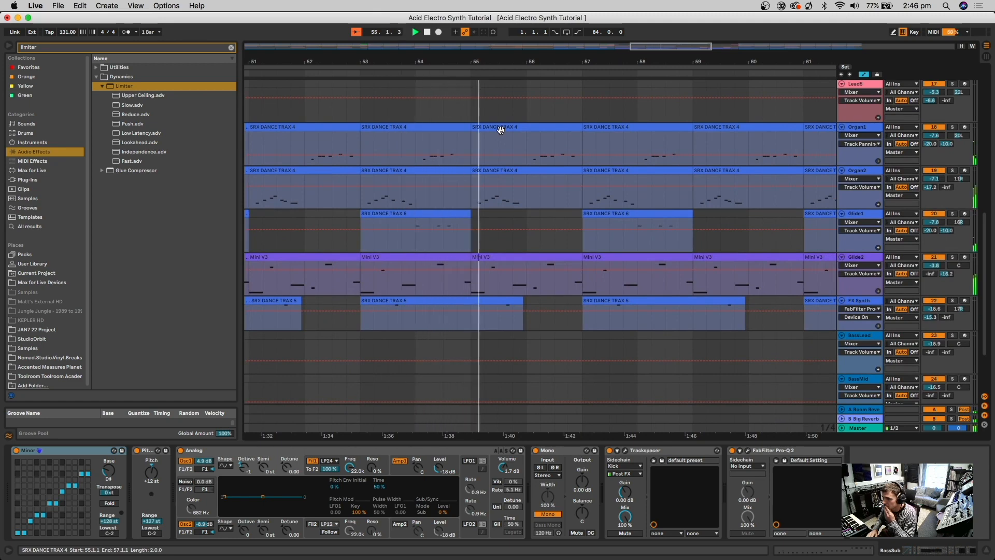
drag(516, 61, 516, 6)
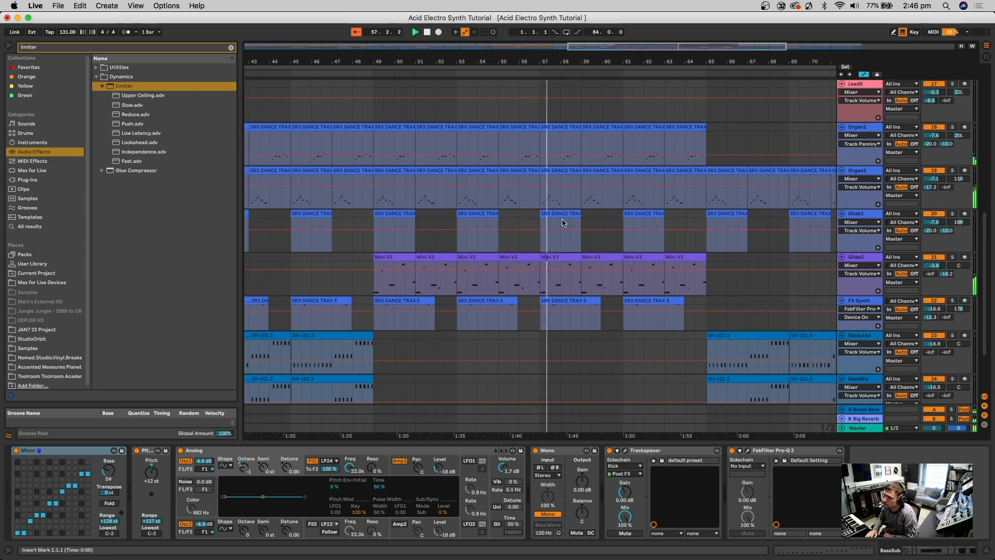
scroll(564, 223, right, 4)
drag(561, 61, 562, 37)
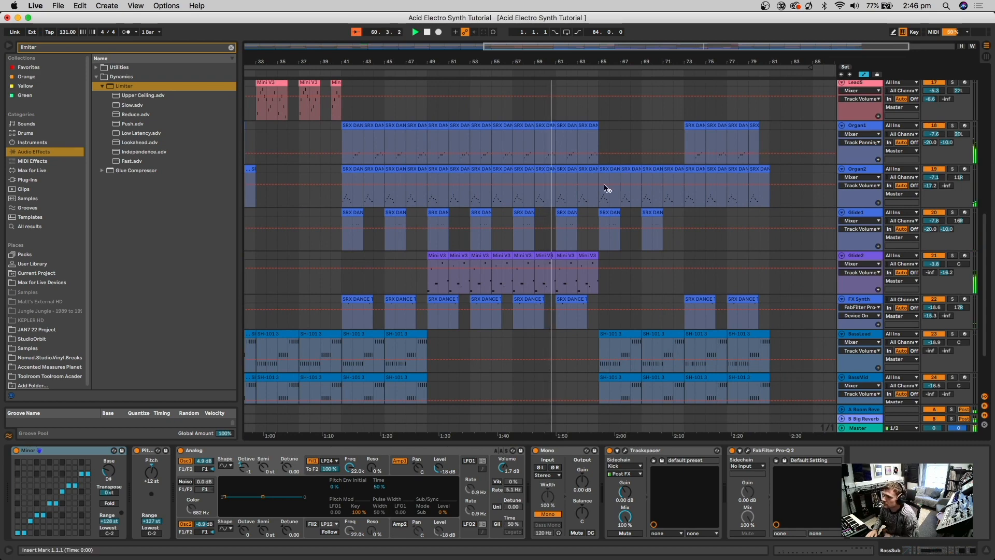
scroll(664, 293, right, 2)
scroll(659, 290, right, 1)
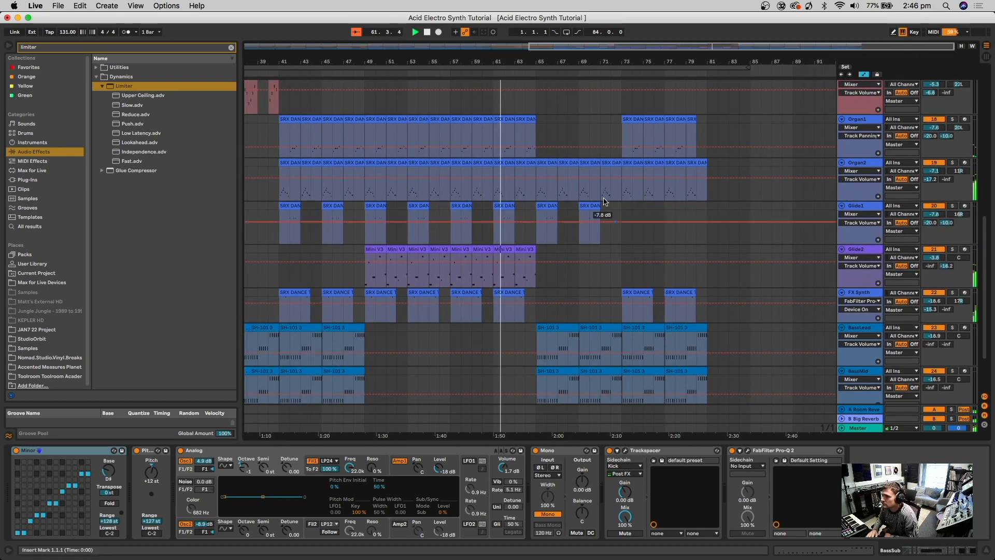
Step: Review the closing section across the tracks, unfold Lead2 and inspect its notes beside Lead4 around bars 70 to 75
scroll(611, 290, up, 5)
scroll(612, 294, up, 3)
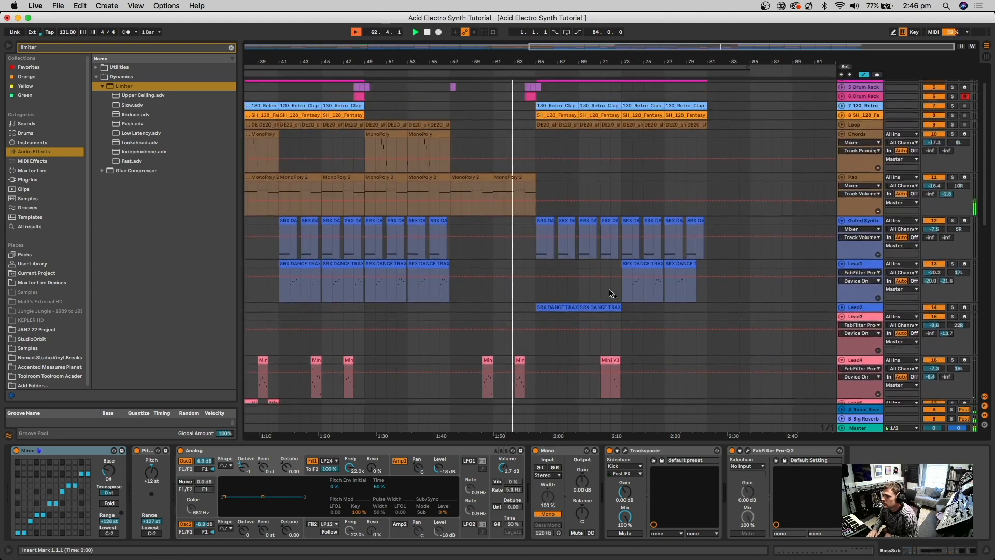
scroll(611, 294, down, 4)
scroll(610, 294, down, 6)
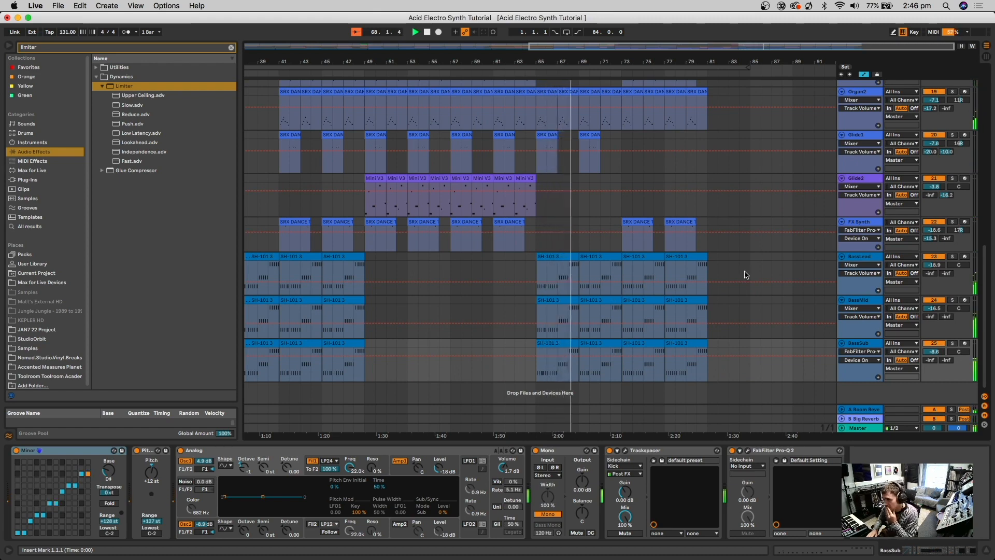
scroll(744, 274, up, 10)
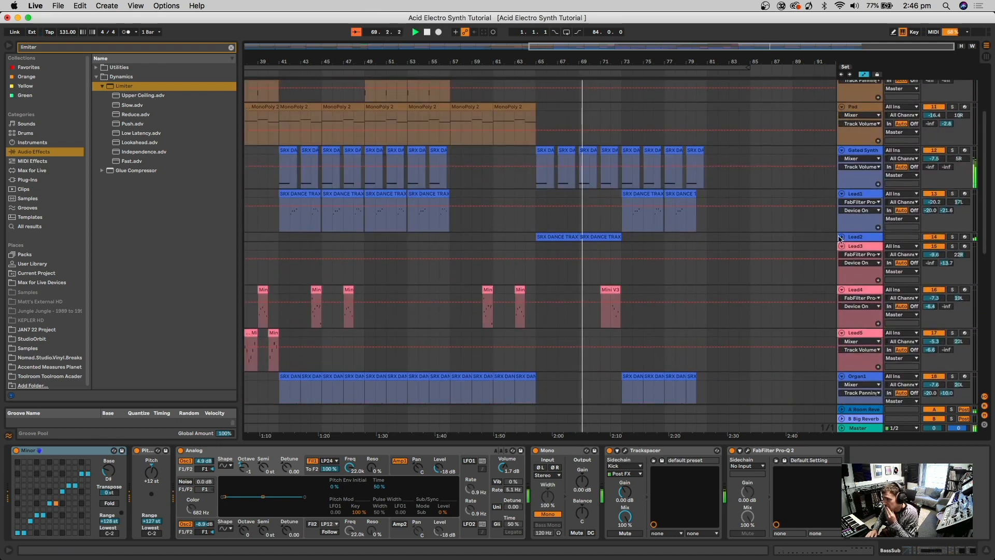
click(841, 237)
mouse_move(628, 62)
mouse_down()
mouse_move(628, 124)
mouse_move(628, 61)
mouse_up()
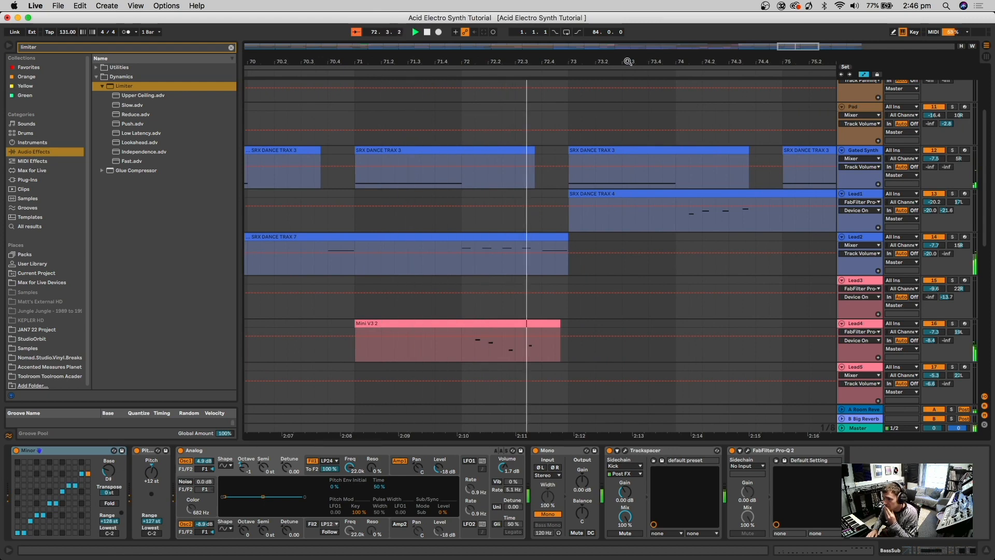
drag(627, 62, 627, 5)
mouse_move(672, 62)
mouse_down()
mouse_move(673, 114)
mouse_move(673, 71)
mouse_move(685, 62)
mouse_up()
drag(700, 61, 740, 61)
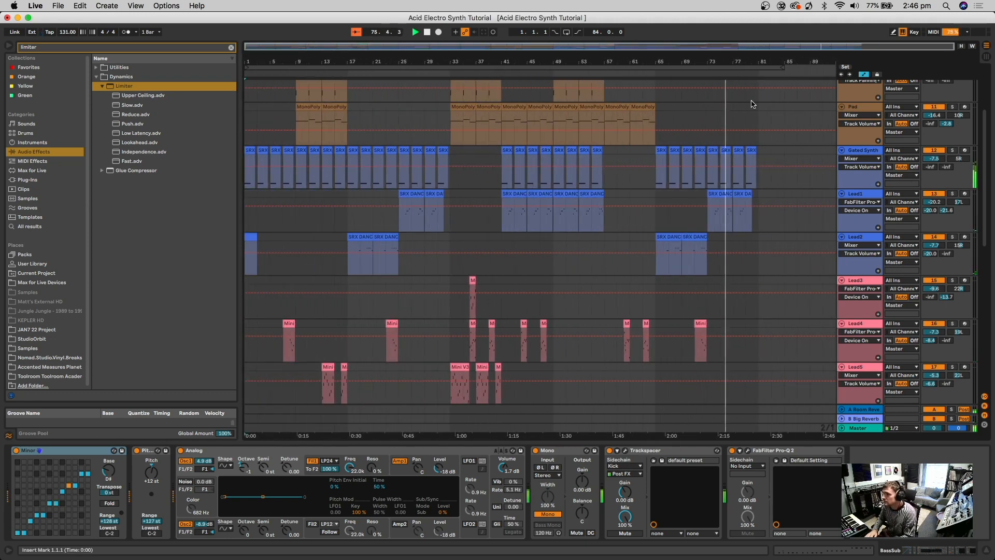
Step: Fold the Gated Synth, Chords, Pad and Lead1 through Lead5 tracks back to minimal height
scroll(796, 246, up, 5)
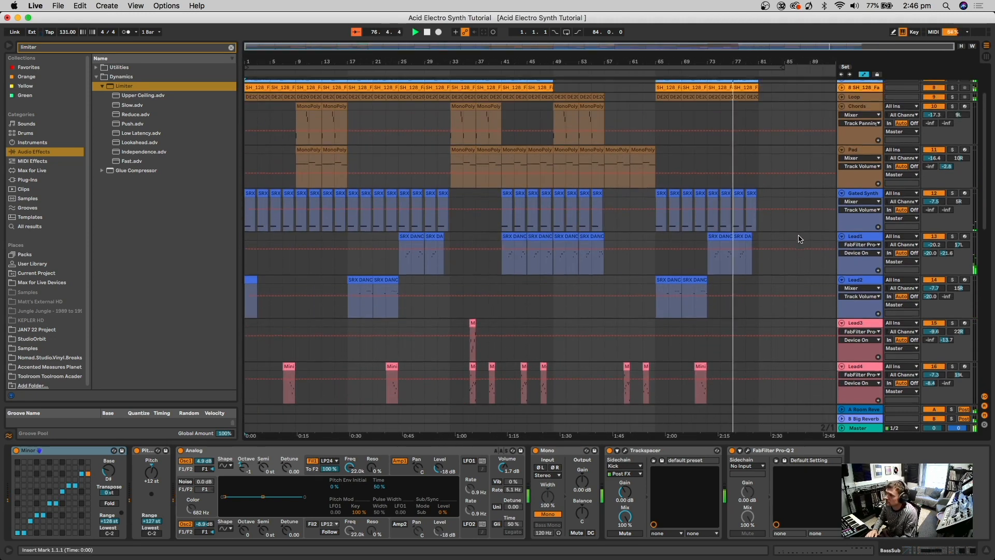
click(841, 215)
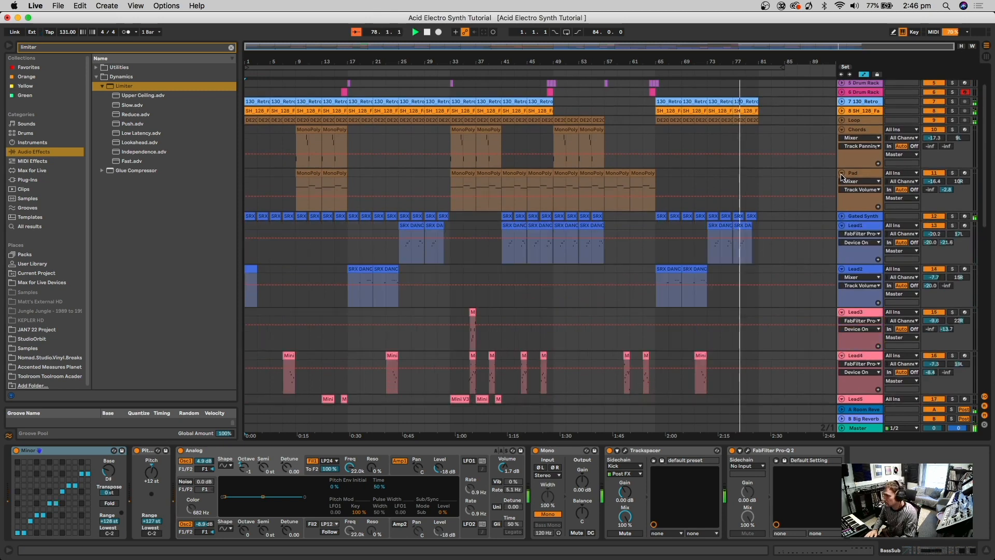
click(842, 129)
click(841, 138)
click(841, 158)
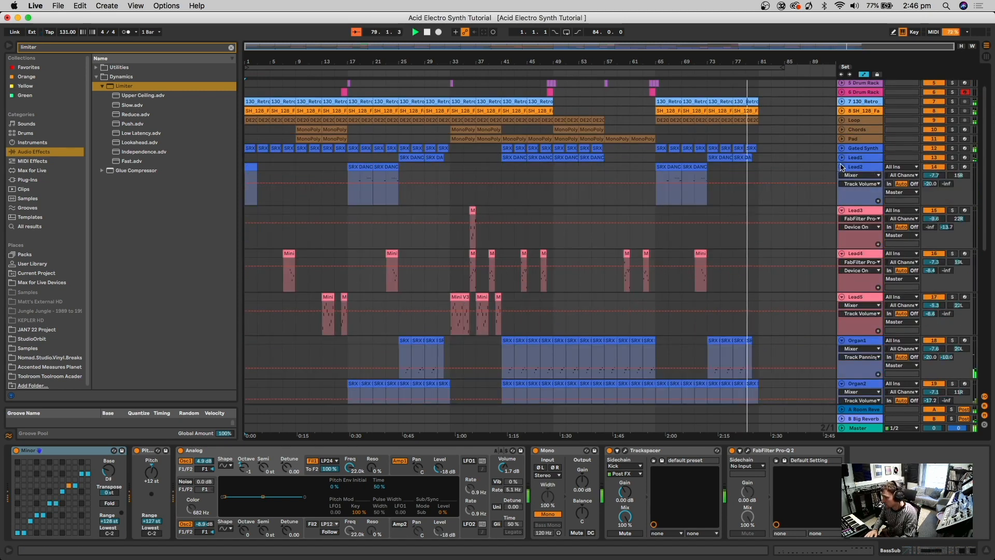
click(842, 166)
click(842, 176)
click(842, 185)
click(842, 195)
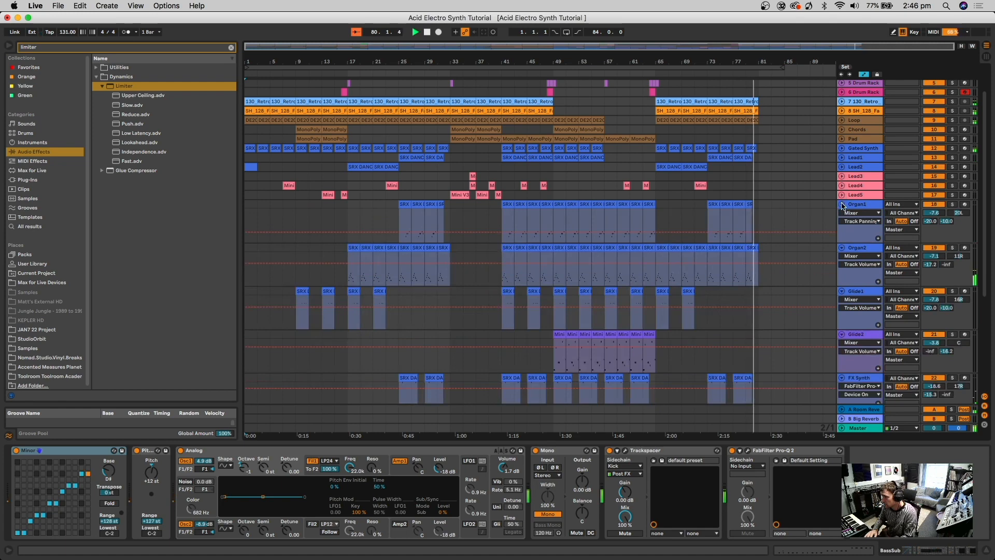
Step: Fold the Organ1, Organ2, Glide1, Glide2, FX Synth, BassLead, BassMid and BassSub tracks
click(842, 204)
click(842, 213)
click(841, 223)
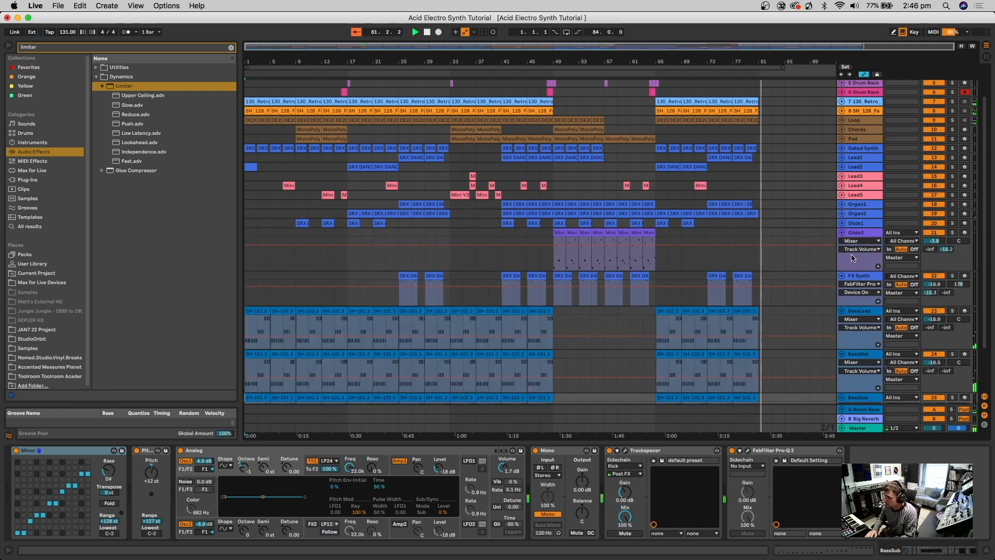
click(842, 233)
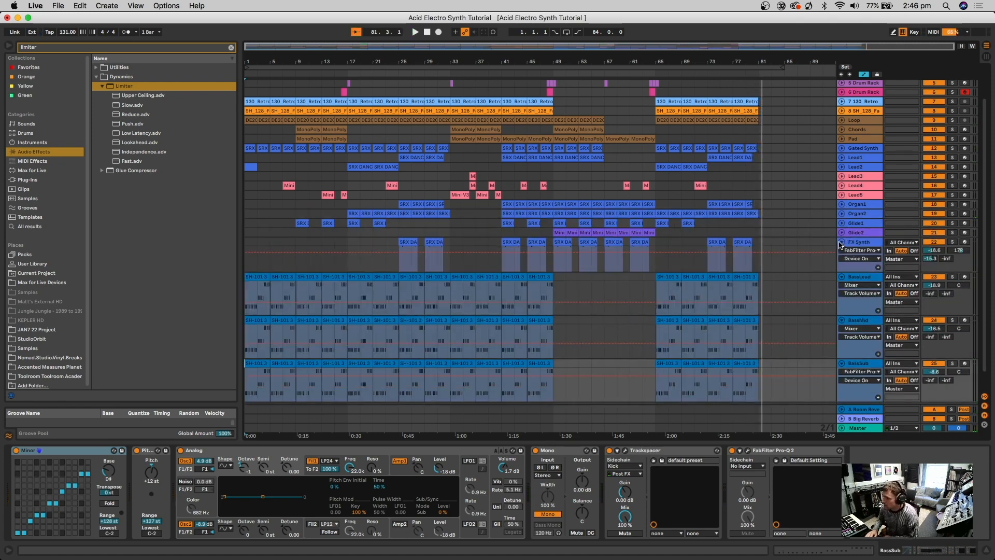
click(842, 242)
click(842, 251)
click(842, 299)
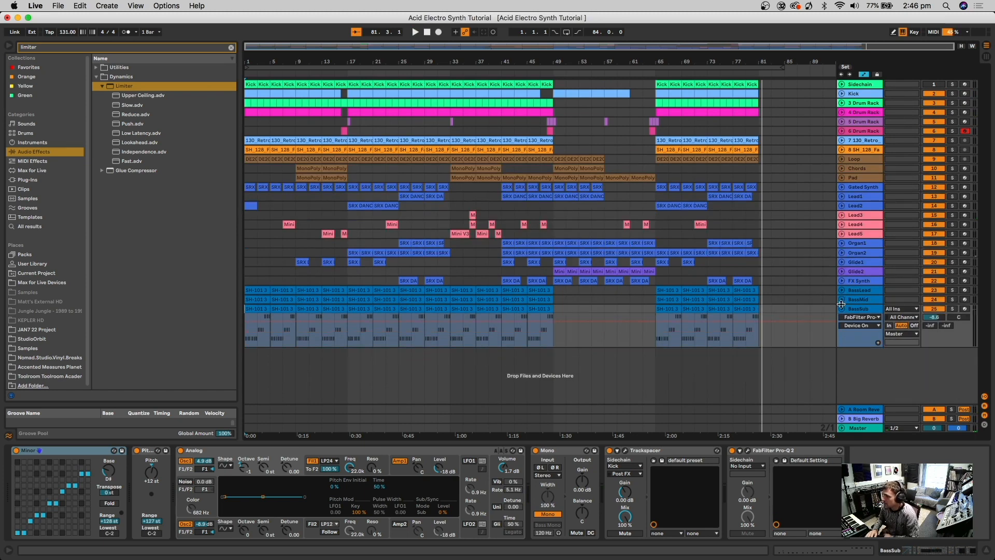
click(842, 309)
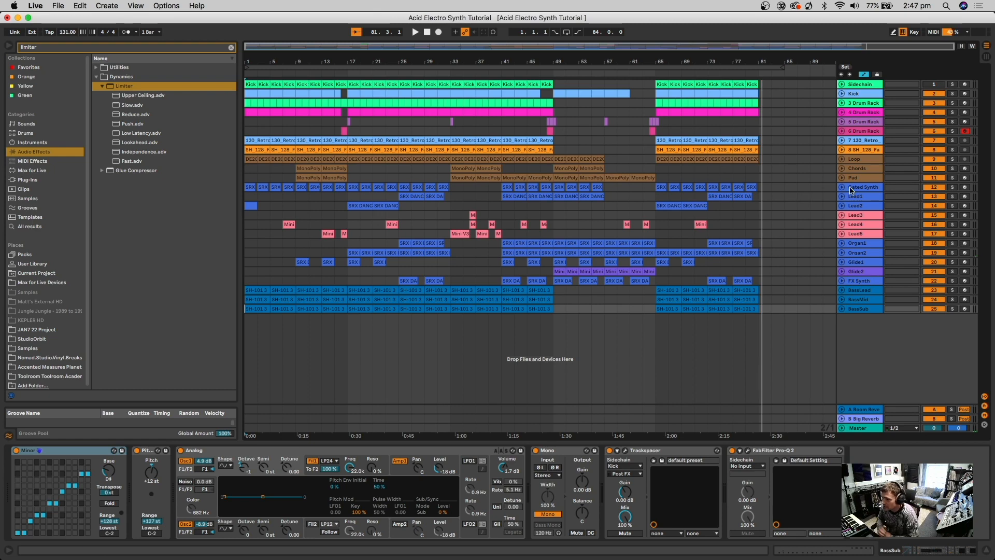
Step: Select the five lead tracks, from Lead1 through Lead5
click(866, 198)
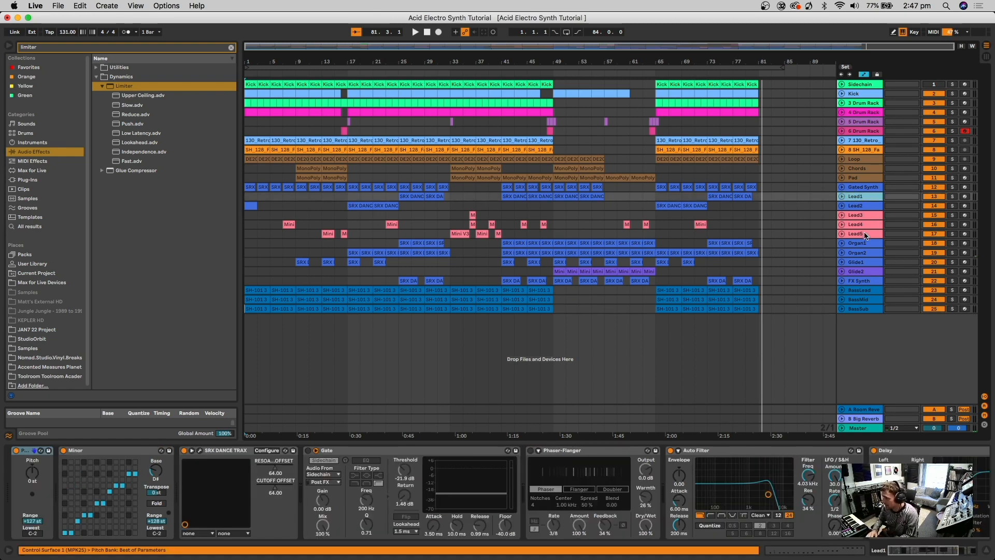
click(864, 235)
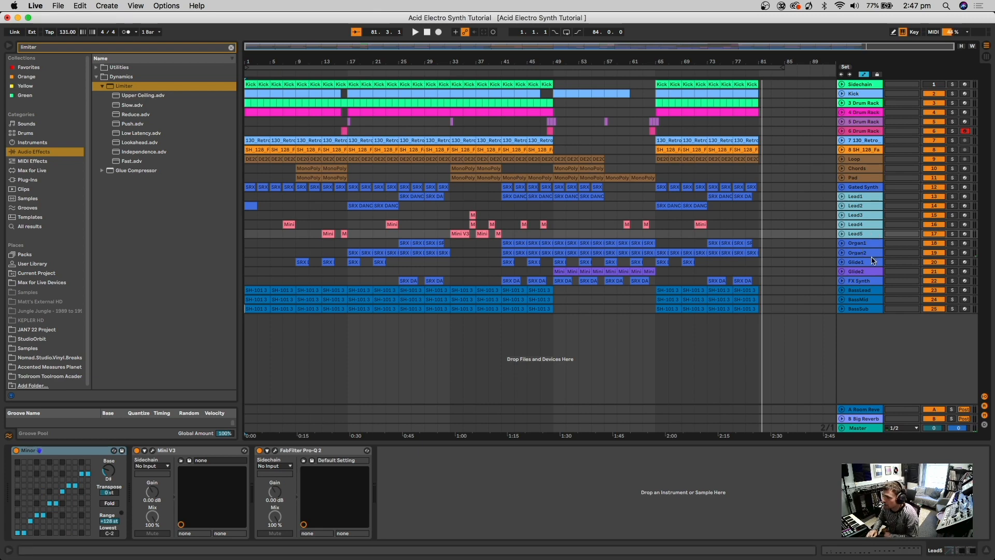
Step: Inspect the device chains of the Glide2, Chords and Pad tracks, viewing the MonoPoly synth window on Chords and closing it
click(857, 271)
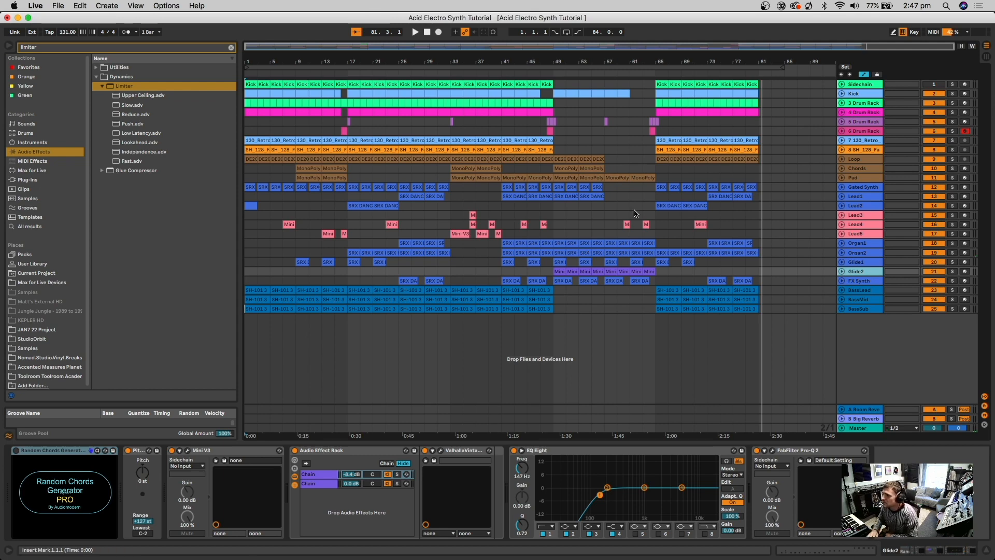
click(863, 169)
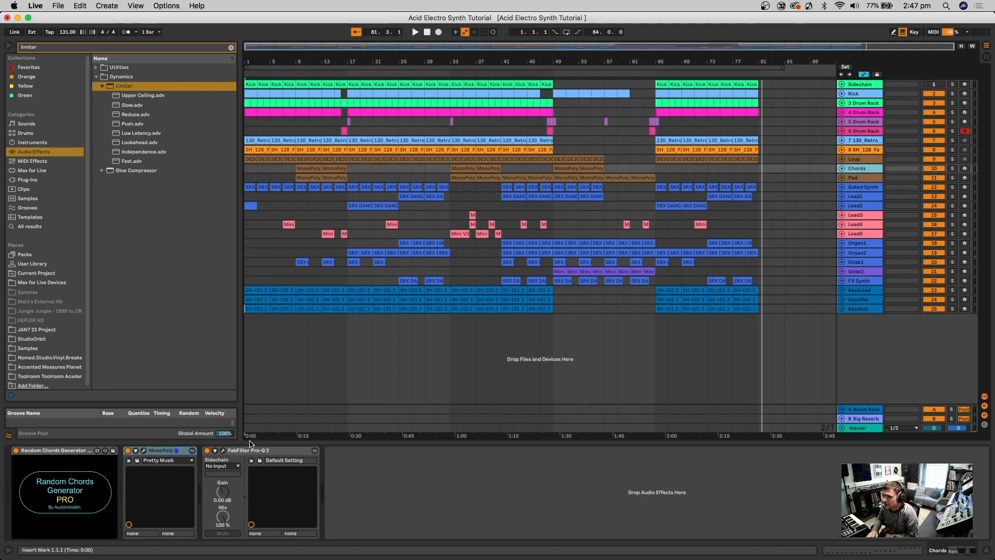
click(144, 450)
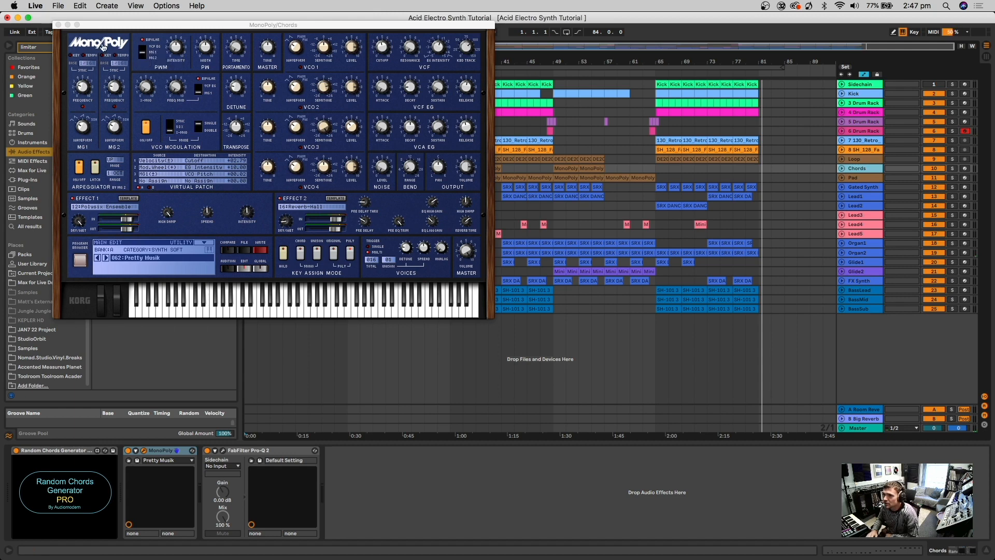
click(58, 24)
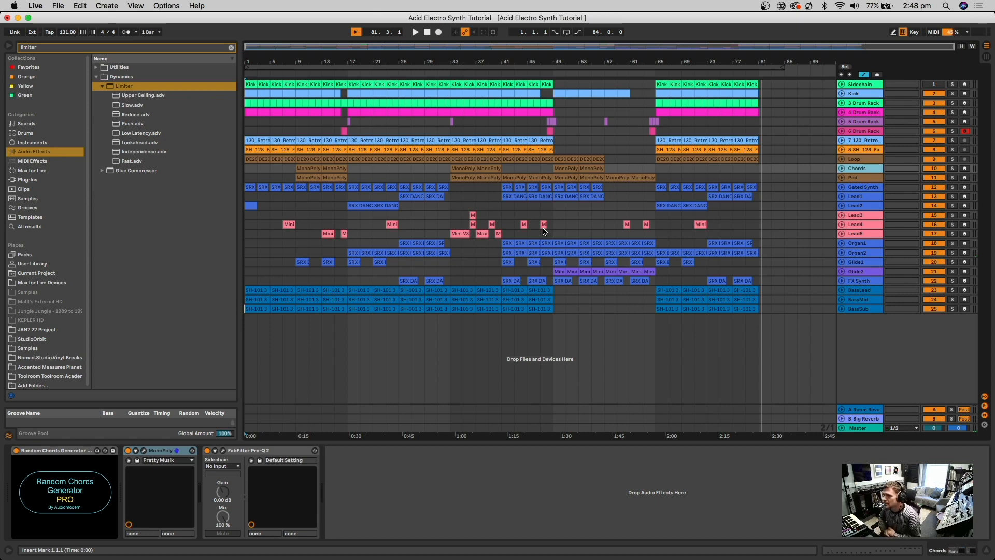
click(863, 178)
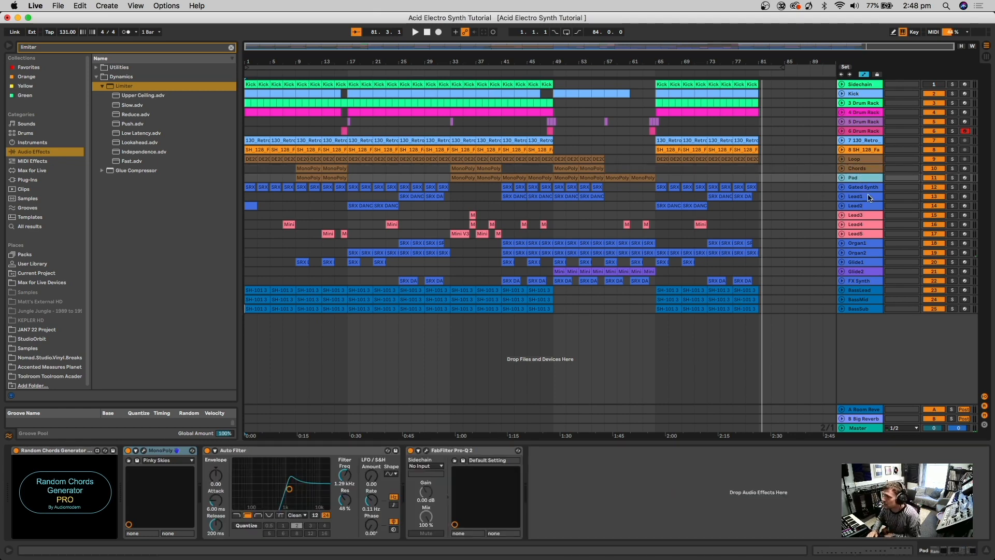
Step: Delete the LFO device from the Gated Synth track and review the rest of its effects chain
click(867, 188)
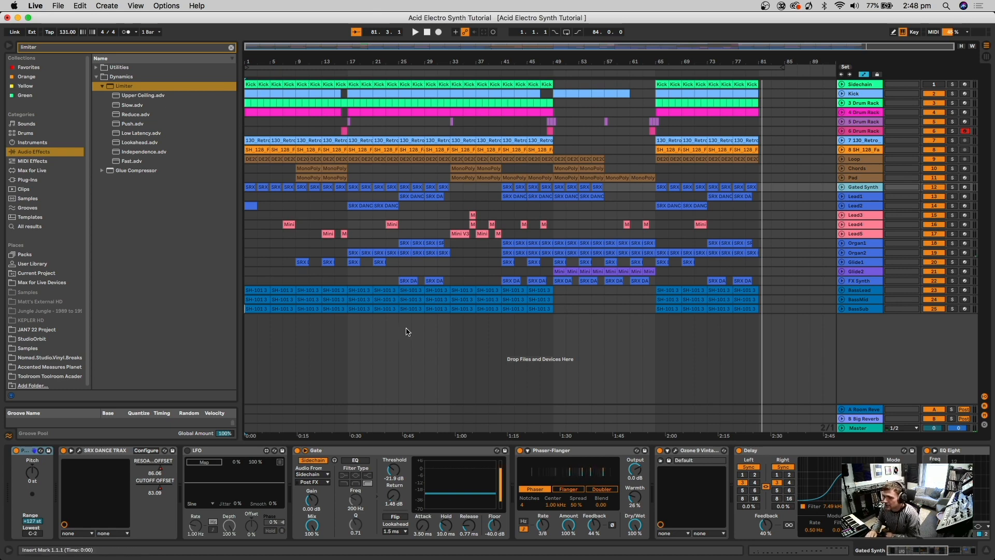
click(228, 452)
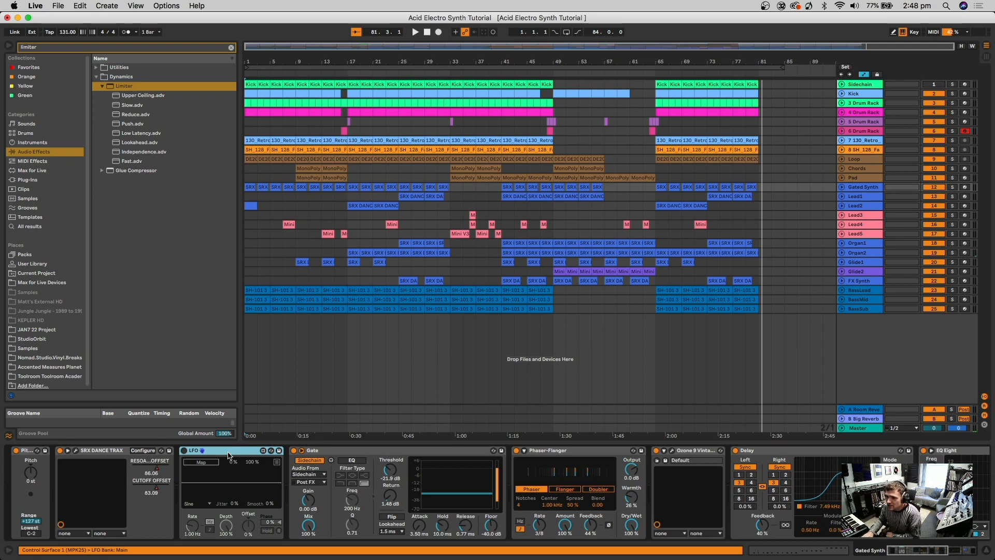
key(Delete)
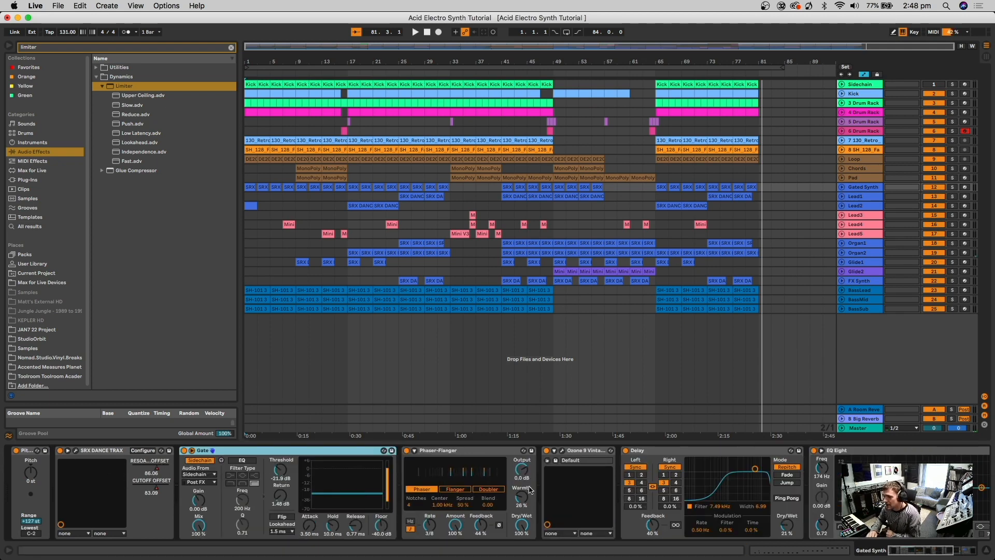
scroll(455, 469, right, 3)
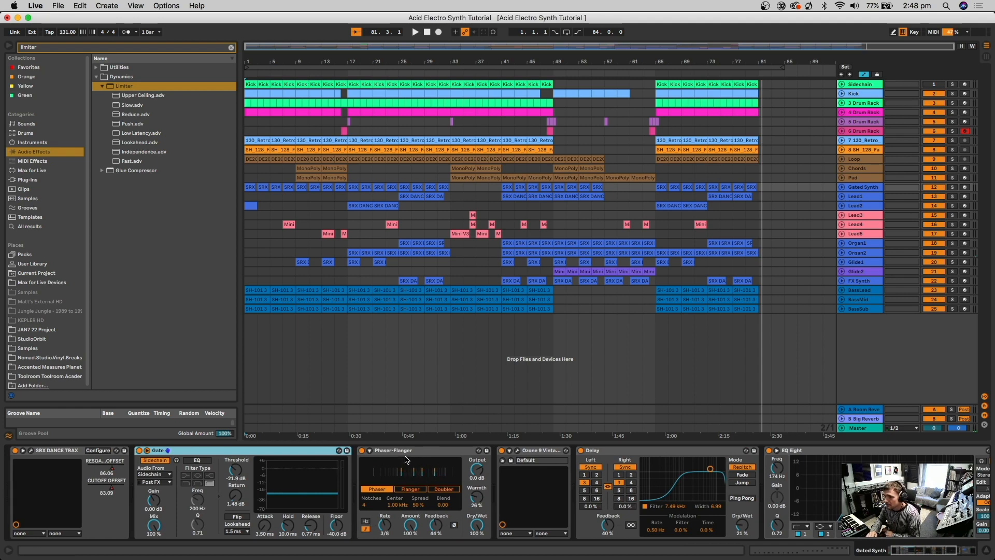
scroll(534, 500, right, 6)
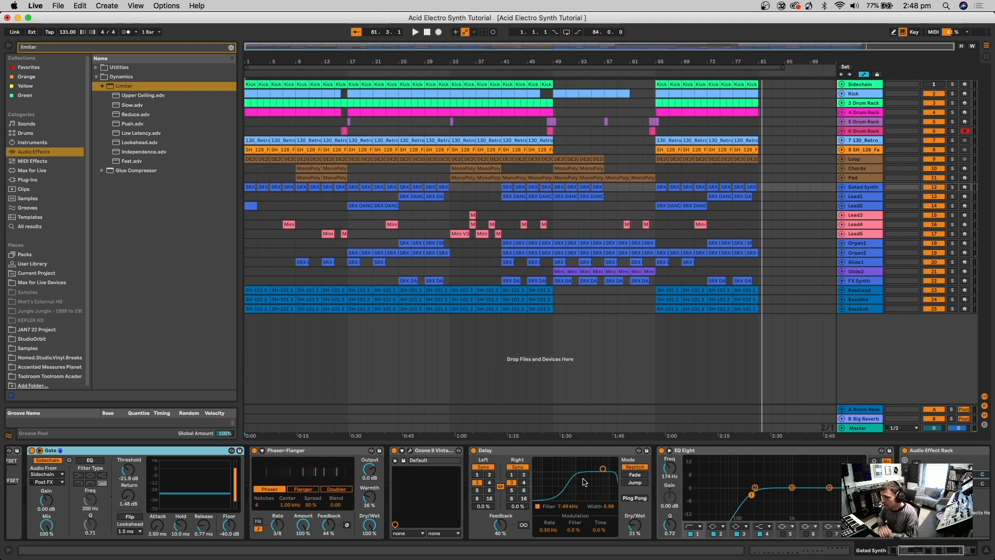
scroll(584, 482, right, 5)
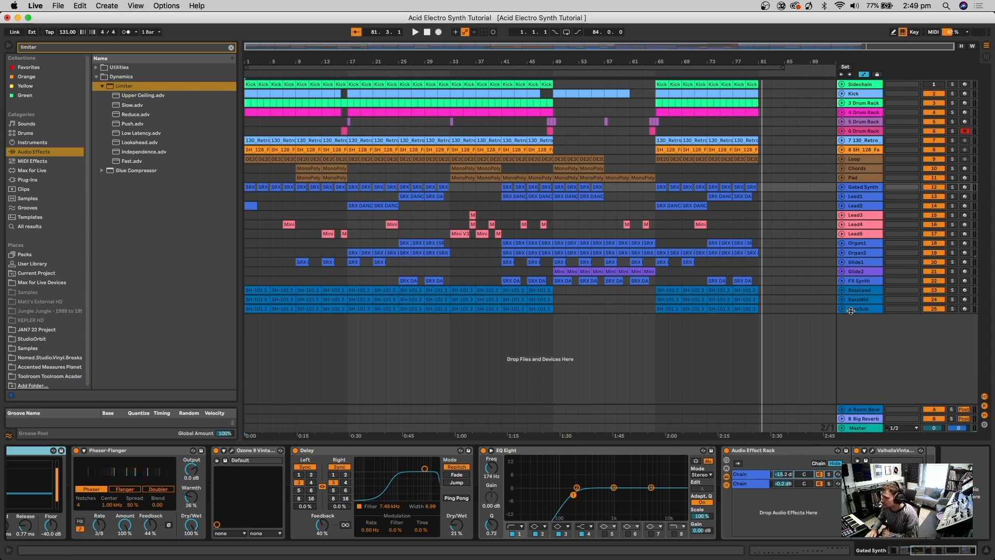
Step: Inspect the device chains of the five lead tracks one by one, from Lead1 to Lead5
click(856, 197)
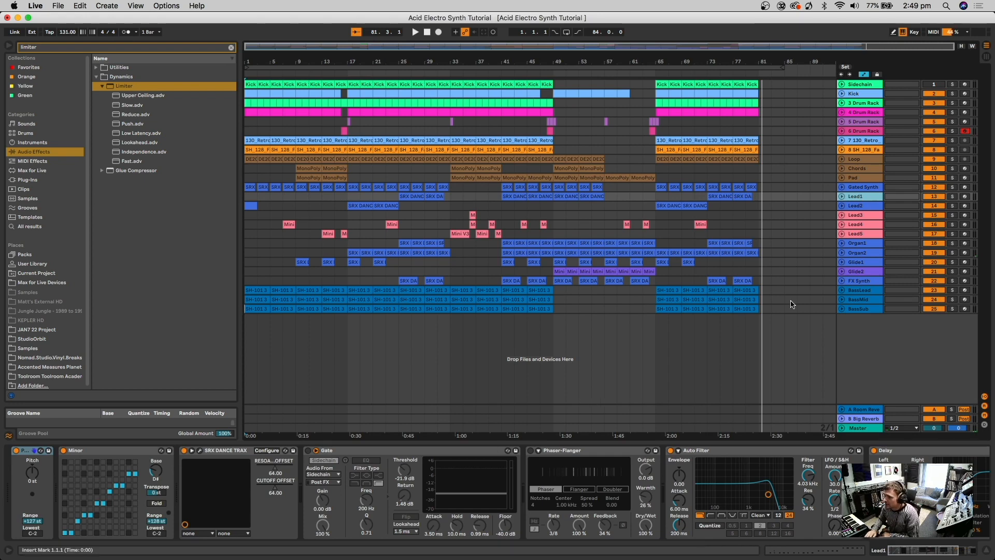
click(864, 206)
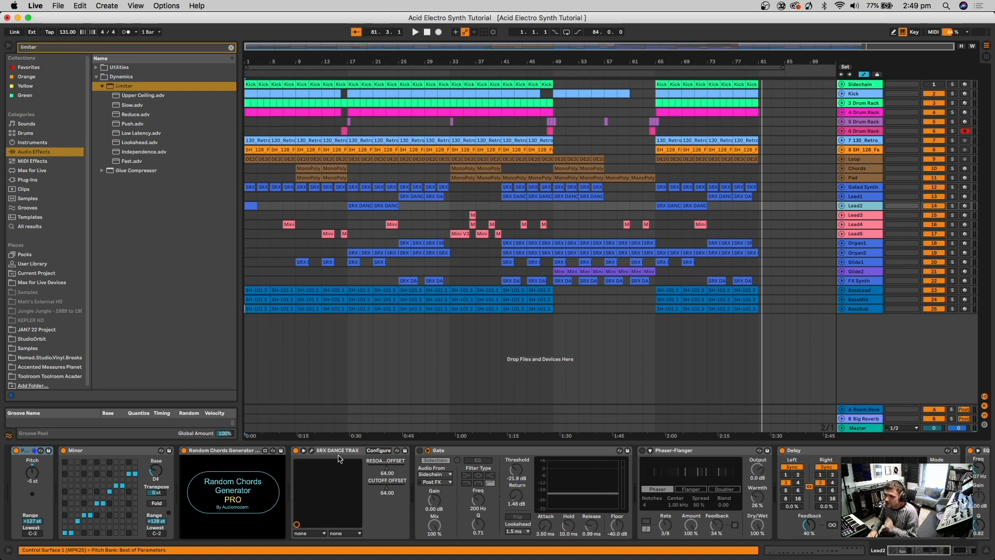
click(878, 215)
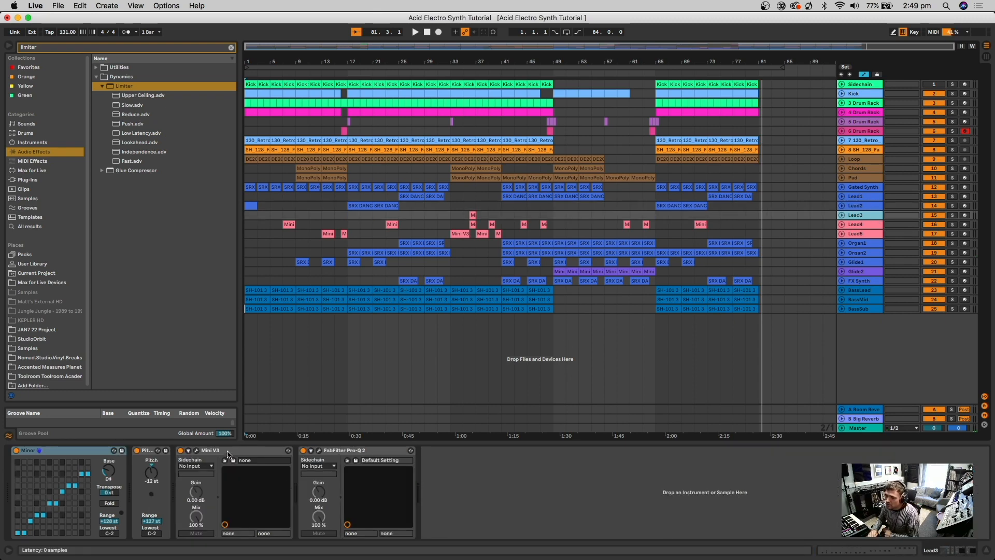
click(863, 227)
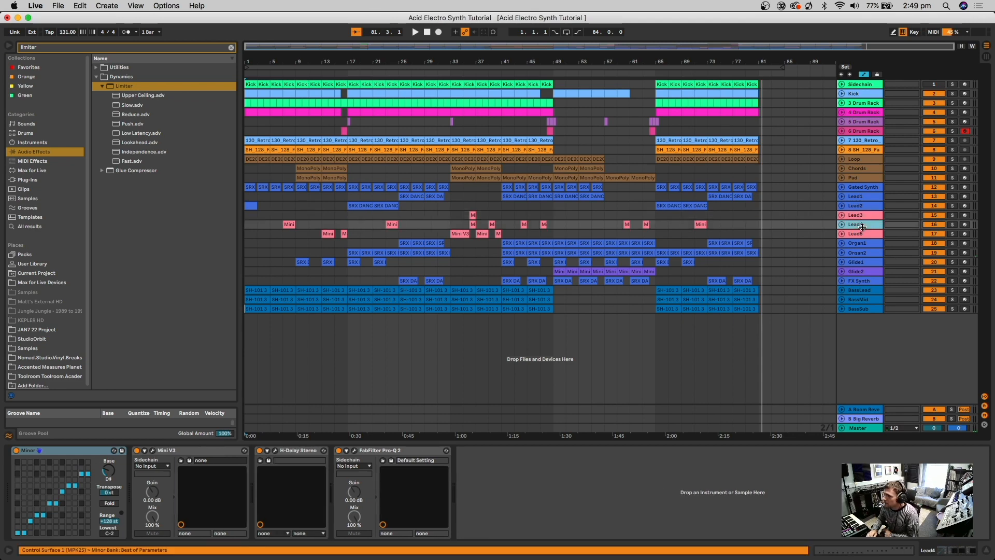
click(858, 234)
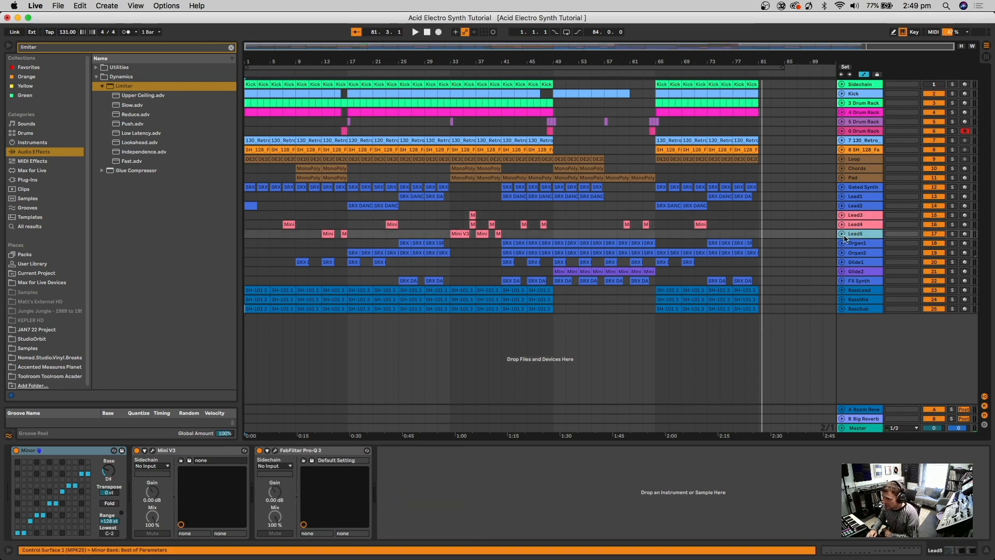
Step: Inspect the device chains of the Organ1, Organ2, Glide1, Glide2 and FX Synth tracks
click(860, 244)
click(867, 254)
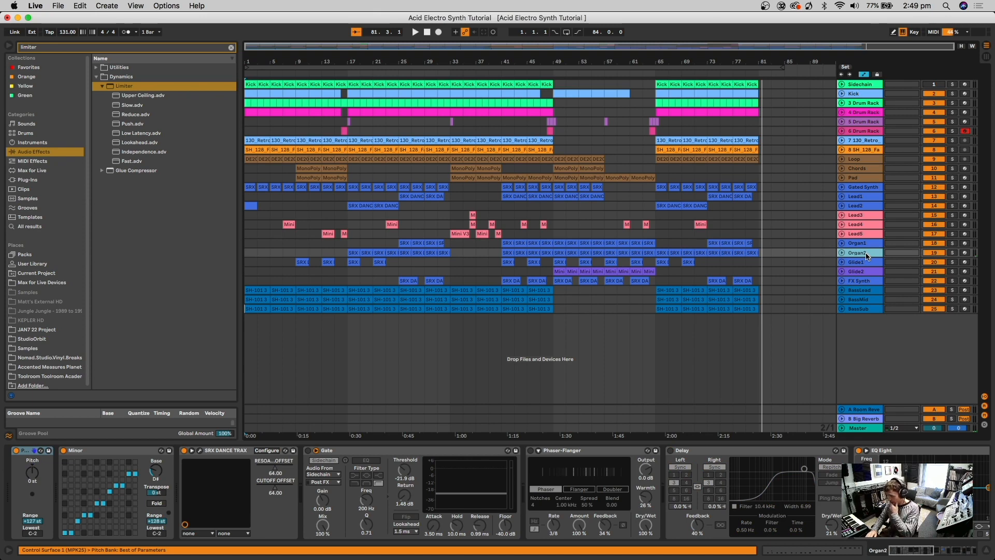
click(862, 265)
click(862, 272)
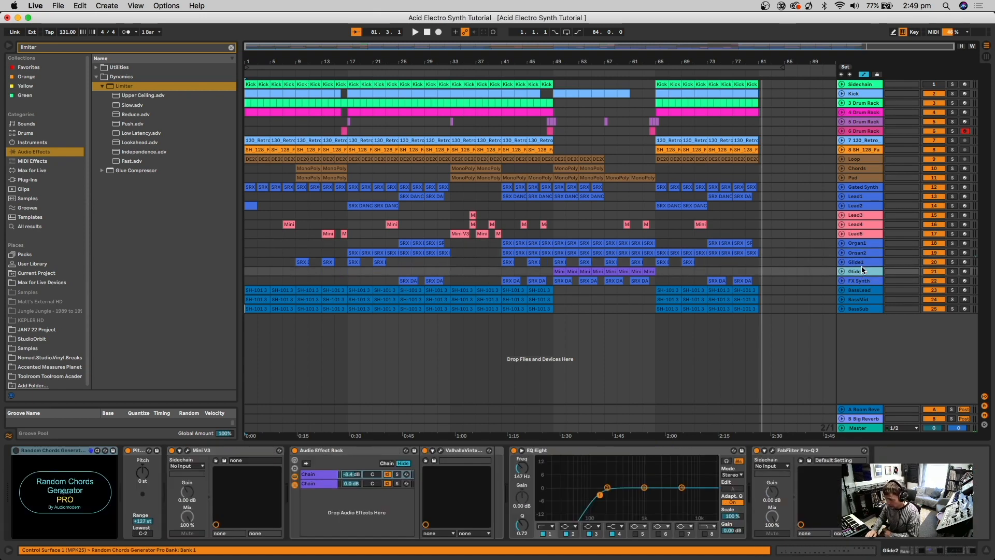
click(862, 262)
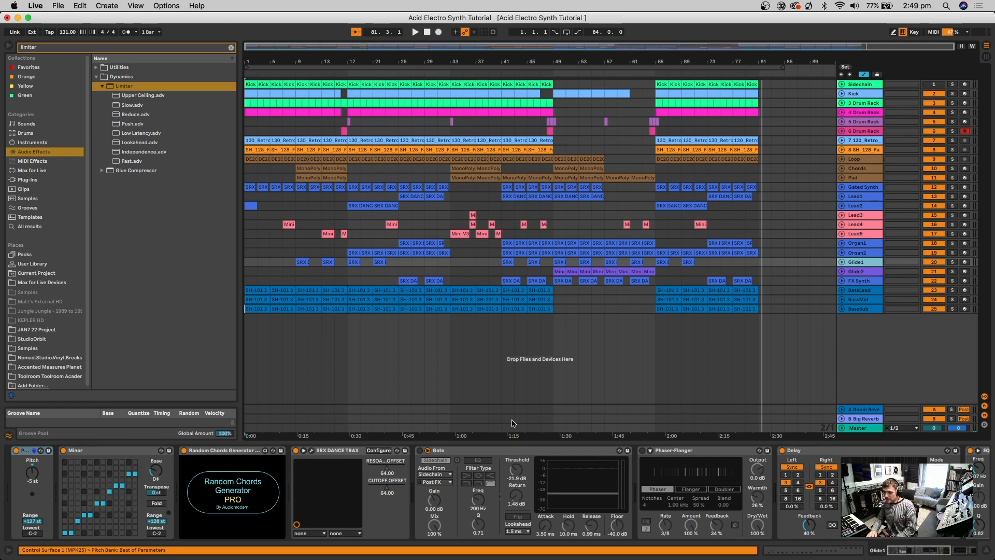
click(863, 272)
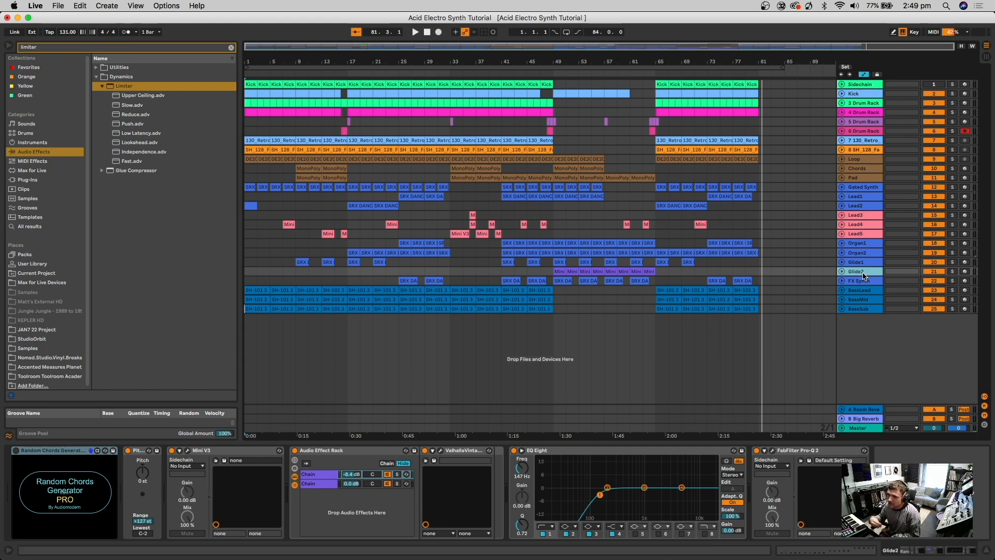
click(863, 281)
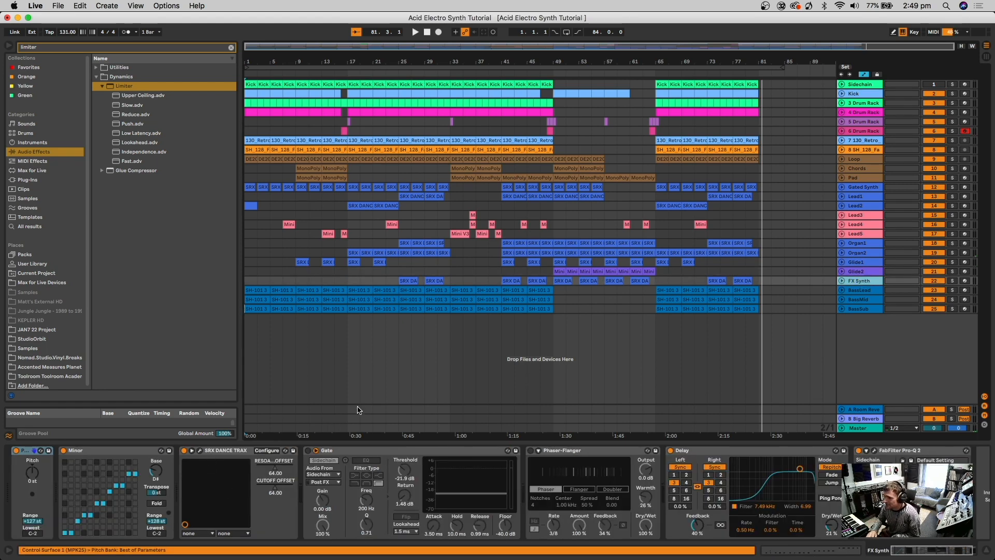
Step: Inspect the device chains of BassLead, BassMid and BassSub, and select all three bass tracks together
click(864, 300)
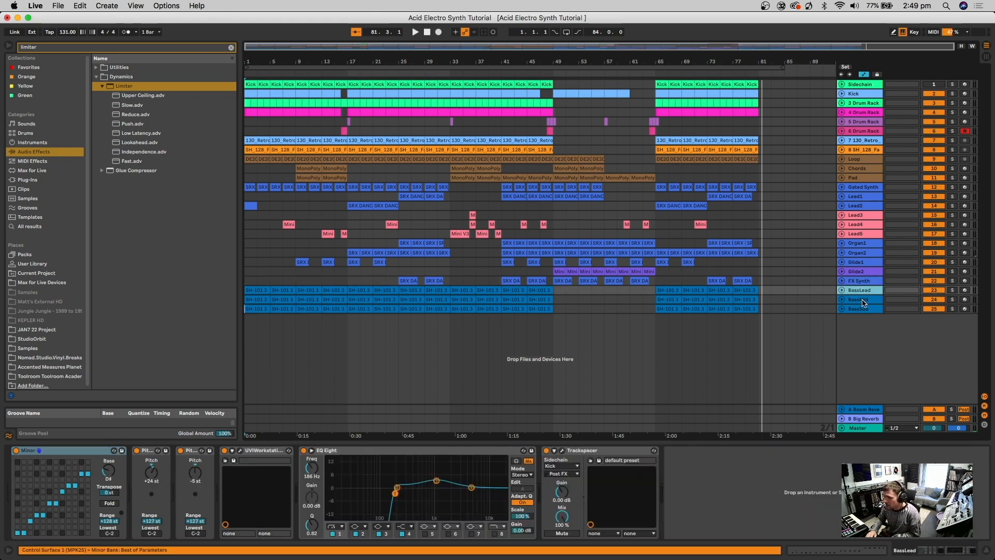
click(862, 309)
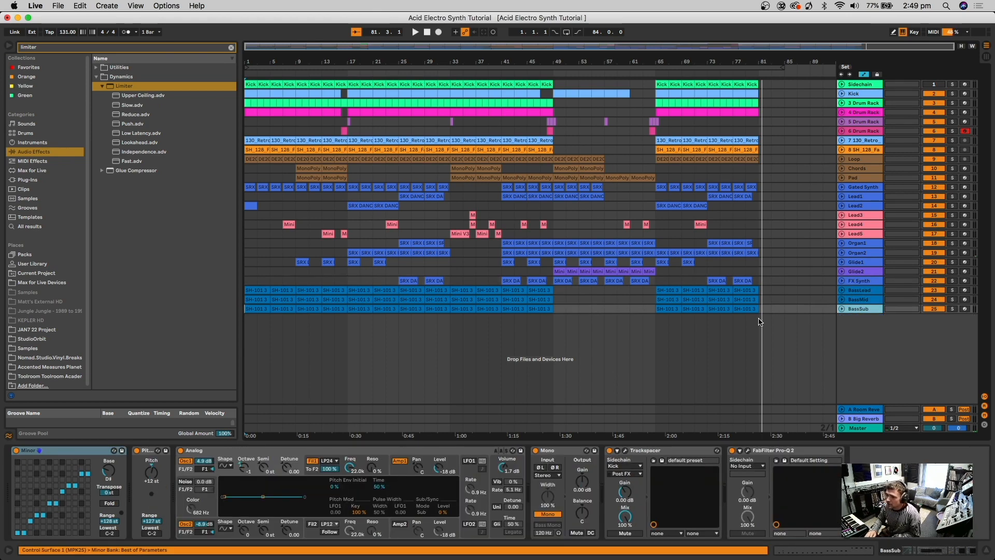
click(861, 290)
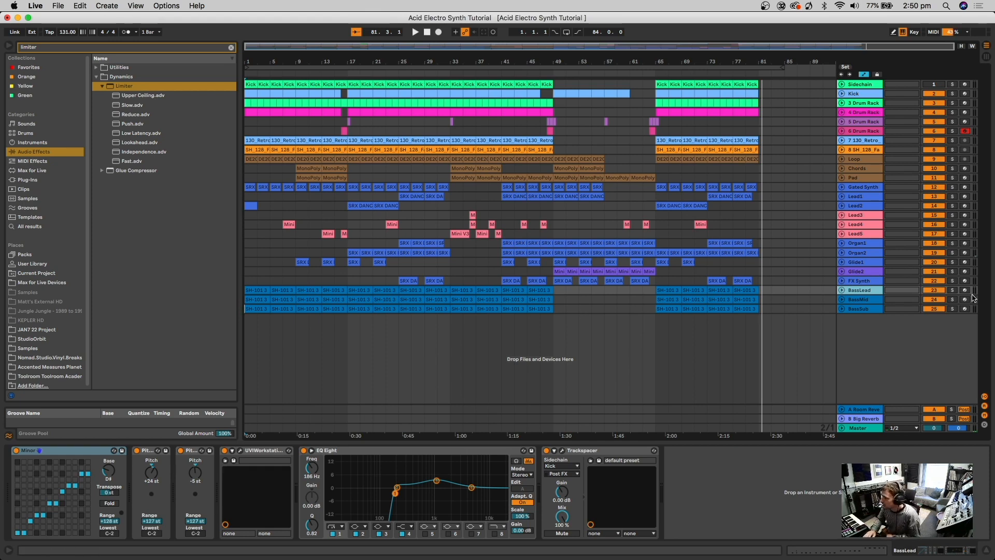
click(855, 302)
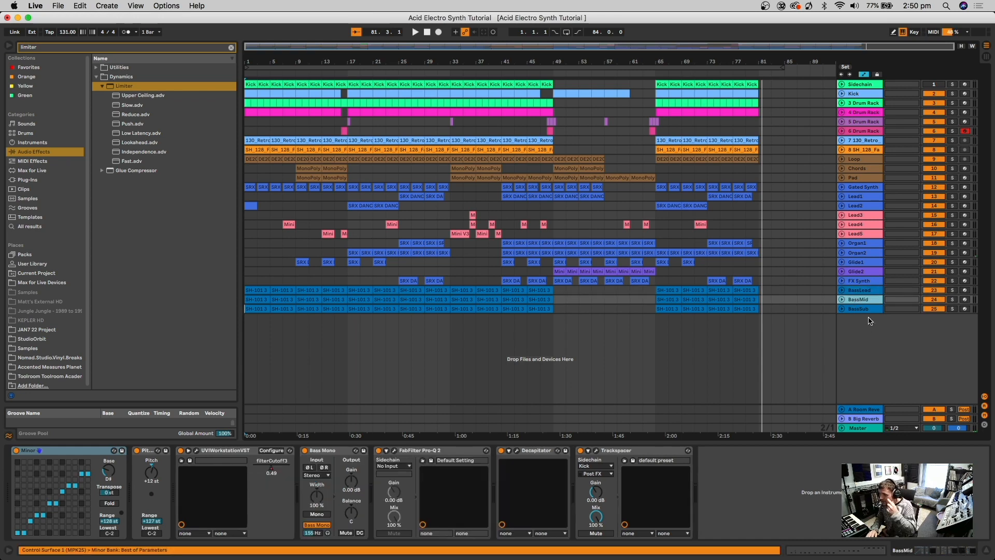
click(863, 309)
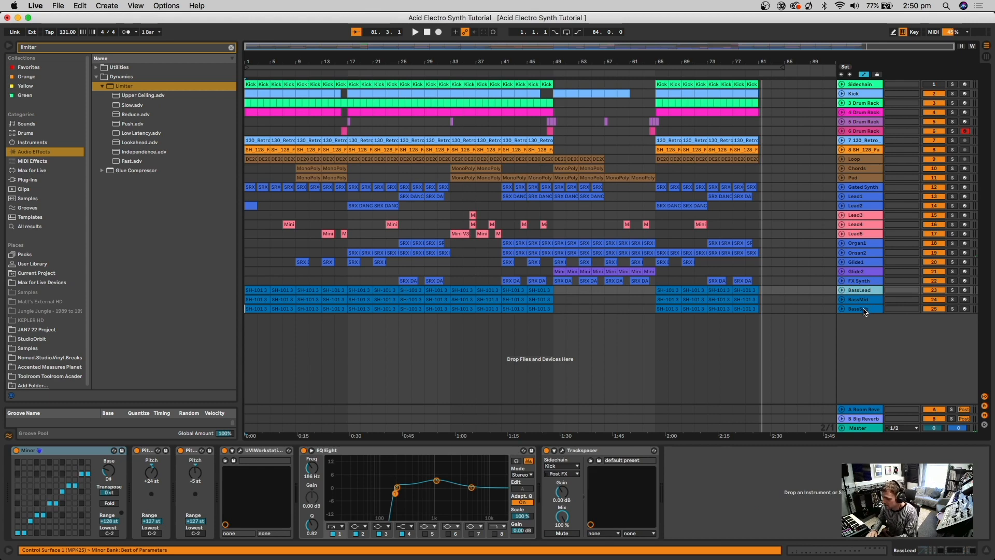
click(864, 310)
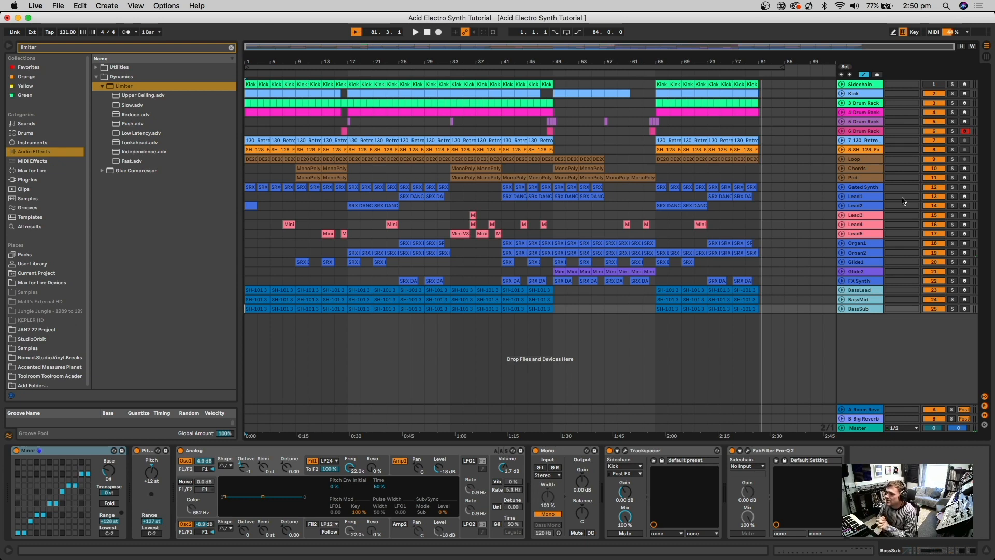
Step: Unfold the Chords track, solo it and play its MonoPoly clip from bar 9
click(842, 168)
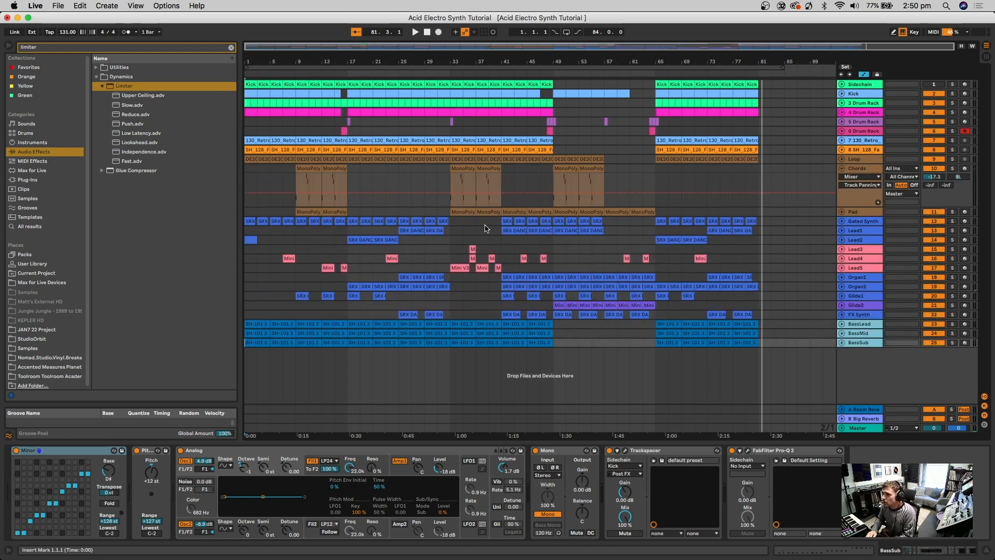
click(294, 185)
drag(297, 65, 297, 83)
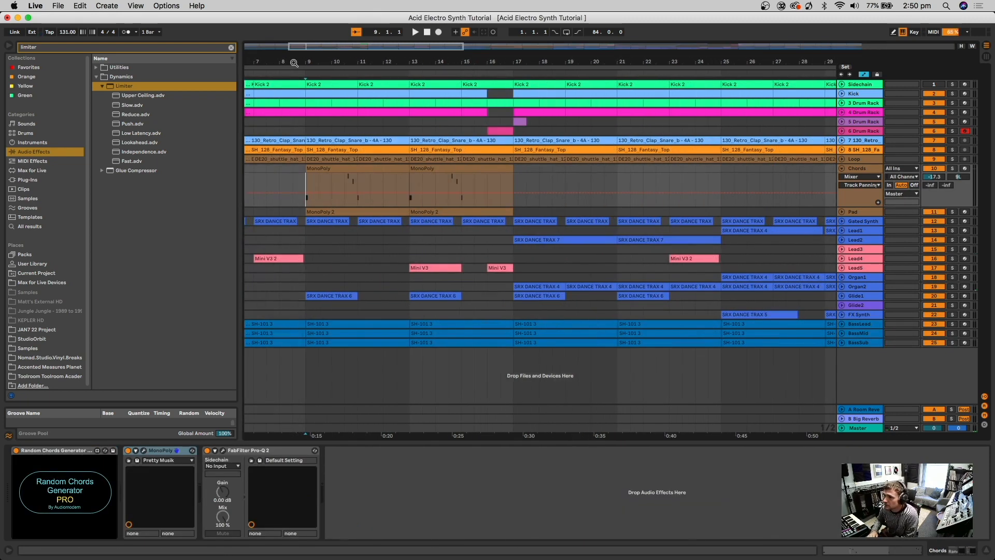
click(953, 169)
key(space)
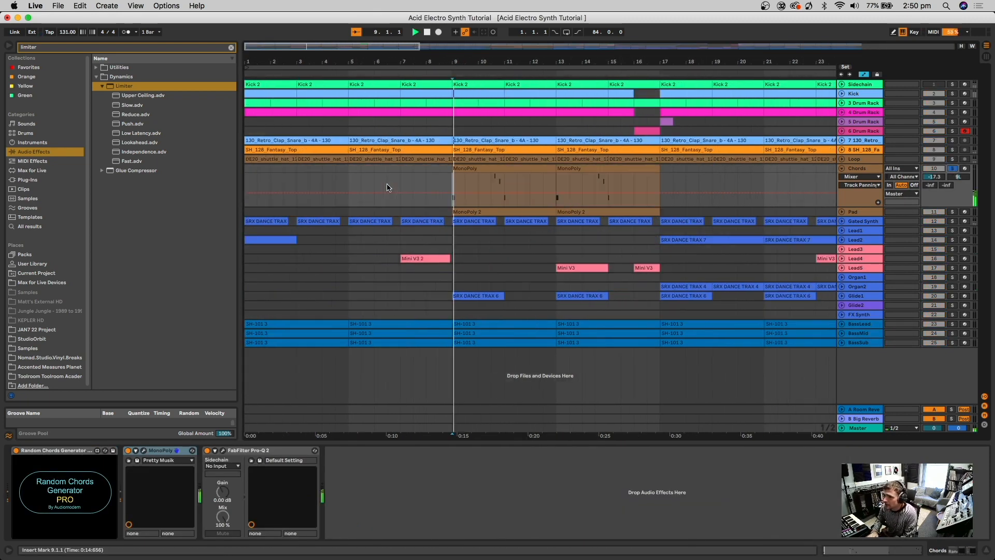
drag(498, 60, 498, 78)
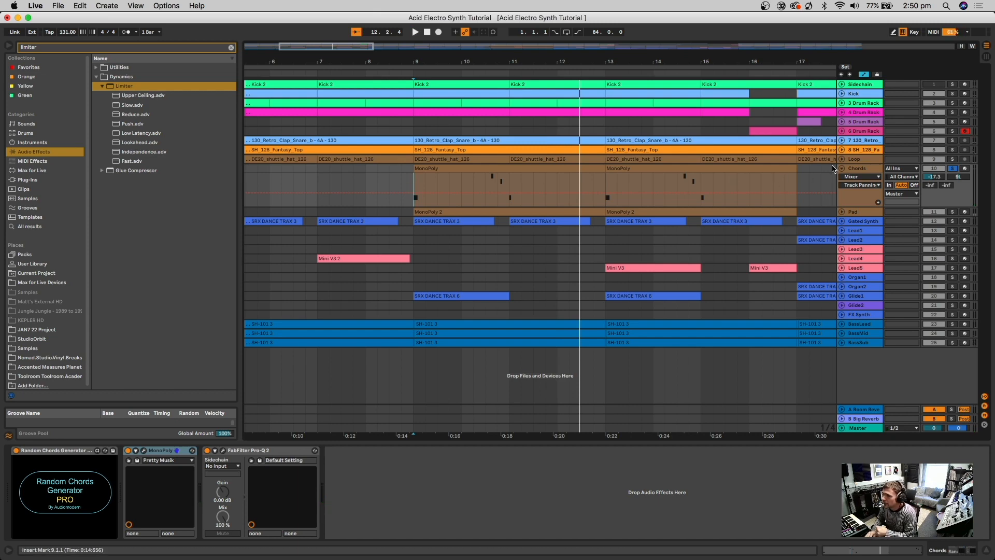
Step: Open the Random Chords Generator Pro device on the Chords track and choose Minor as the chord type
click(852, 171)
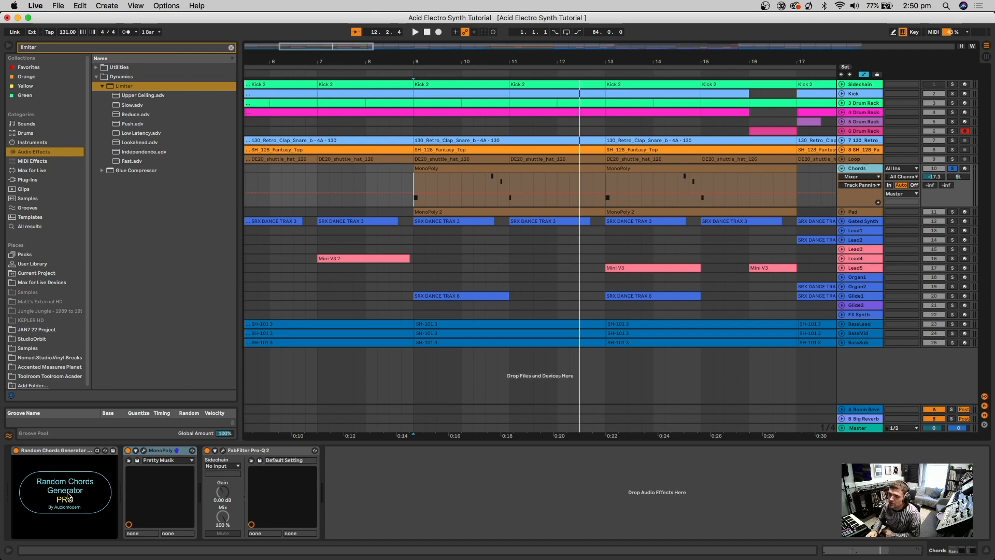
click(67, 496)
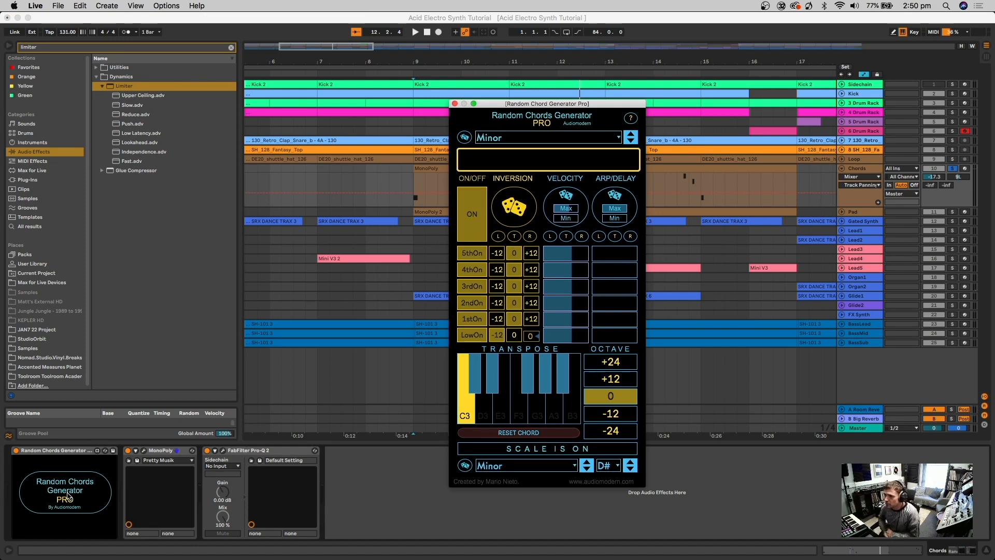
click(504, 137)
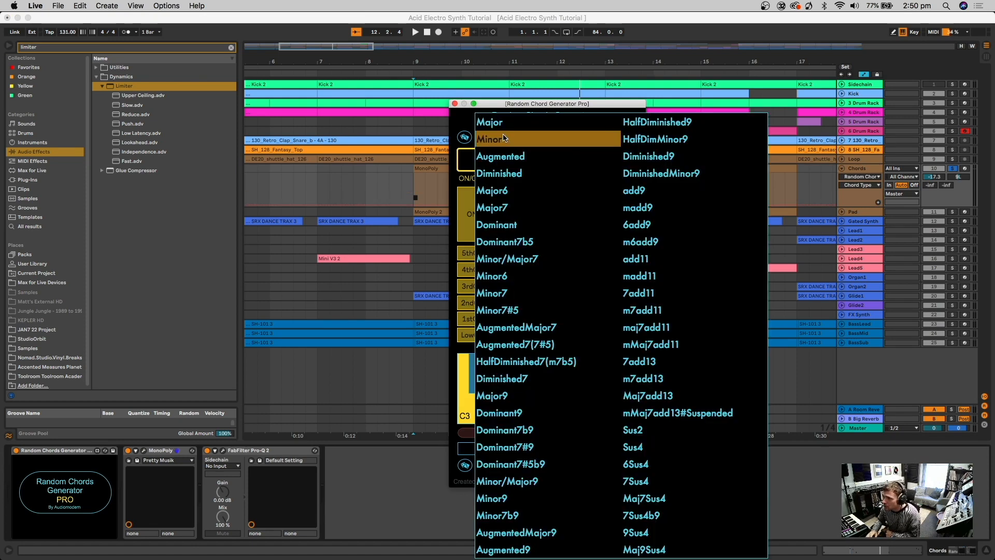
click(490, 141)
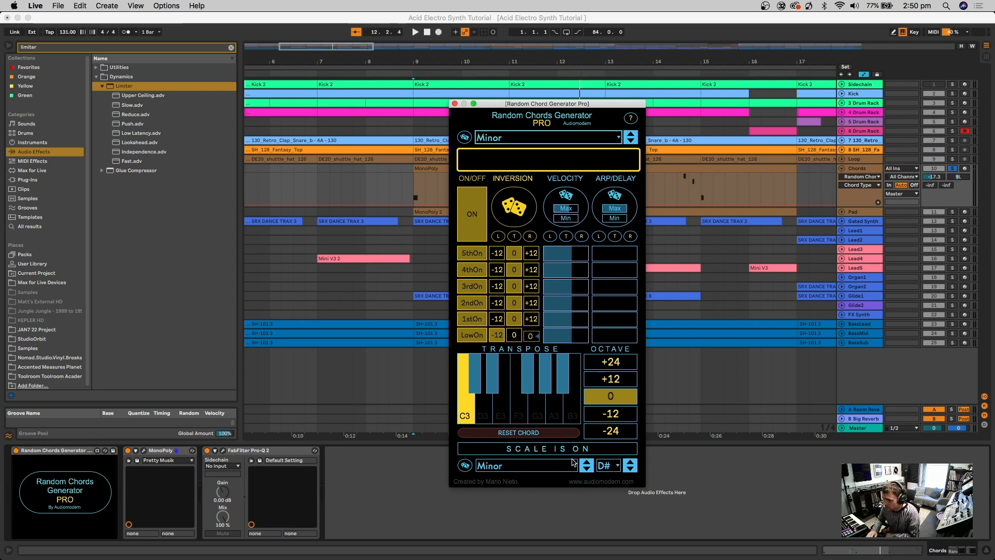
Step: Close the Random Chords Generator Pro window and solo the tracks from Kick down to Loop along with Chords
click(455, 103)
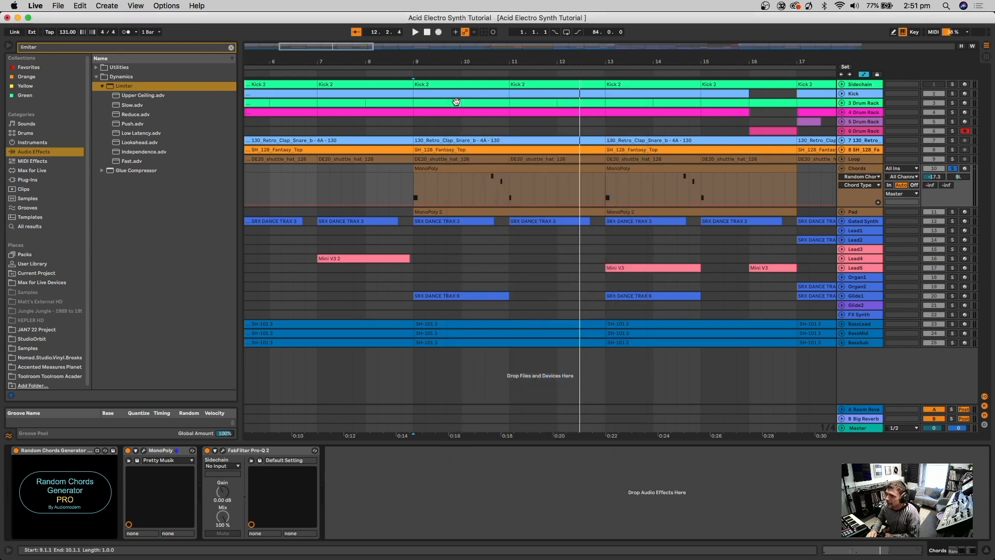
drag(955, 162, 953, 95)
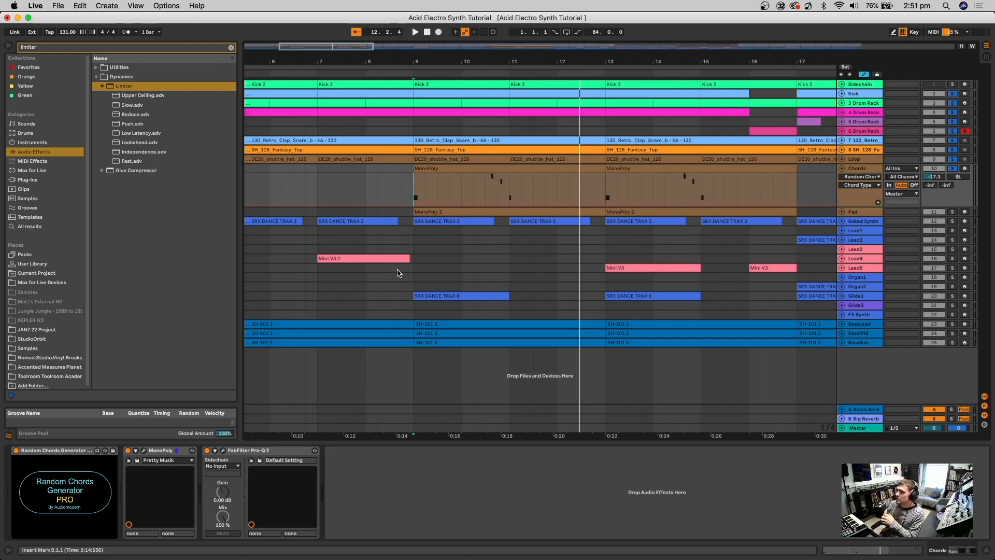
Step: Unfold the Pad and Gated Synth tracks and play the soloed drums and Chords from bar 9
click(842, 212)
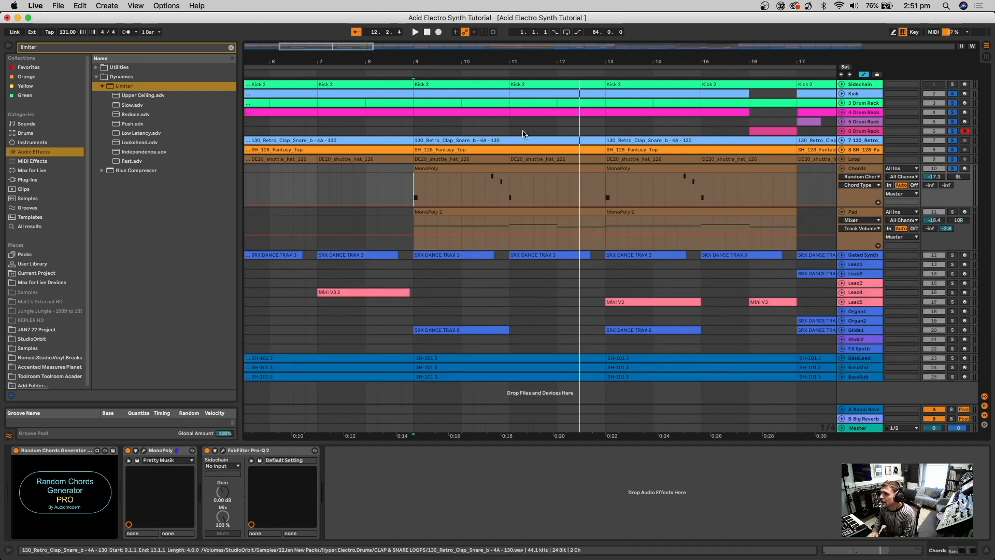
click(842, 255)
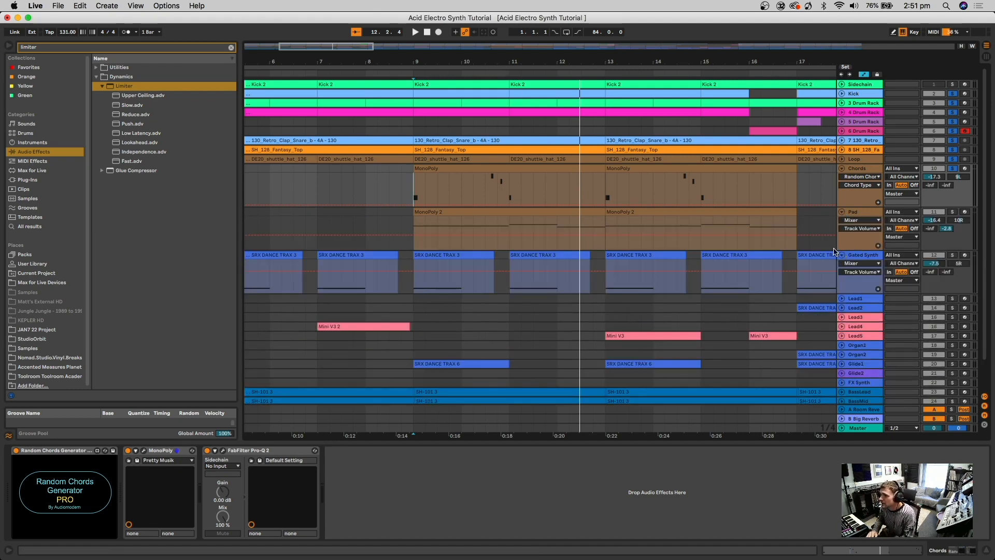
scroll(529, 350, up, 2)
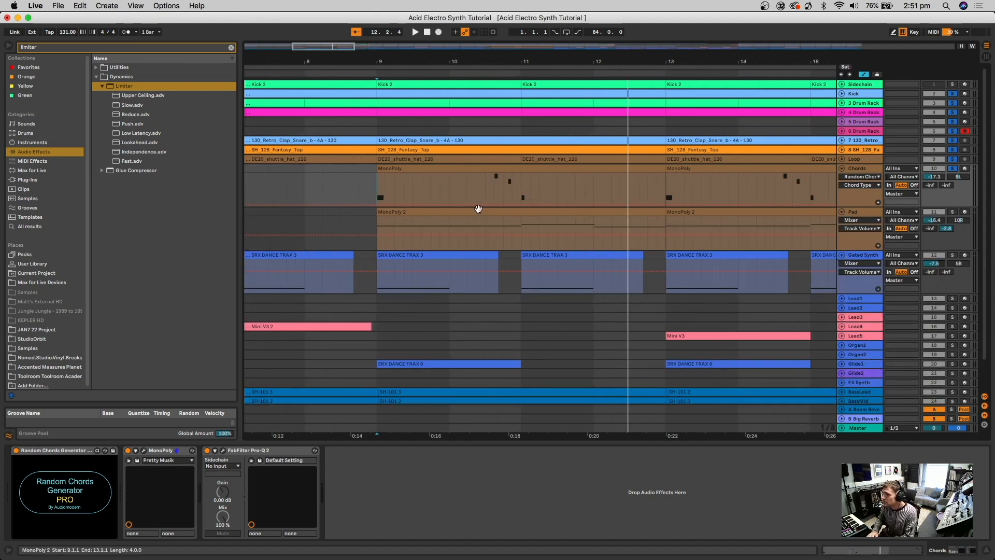
key(space)
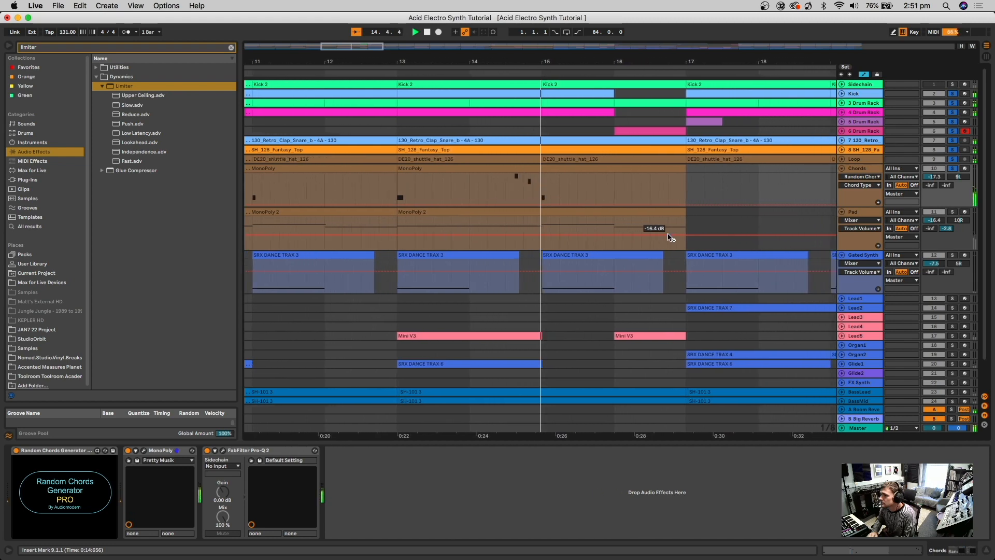
key(space)
drag(531, 60, 531, 17)
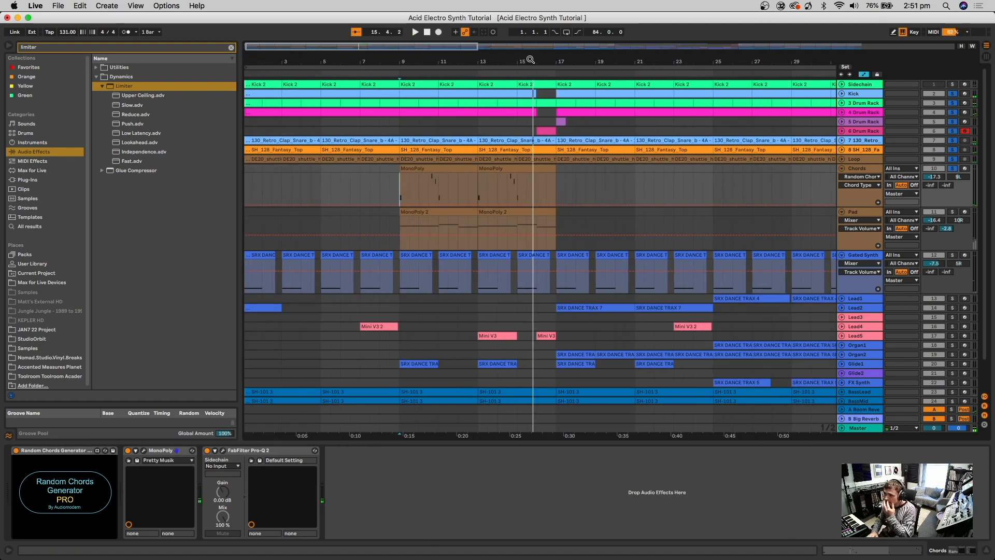
Step: Select the Pad track and check the settings of its Random Chords Generator Pro, closing the device window again
click(861, 213)
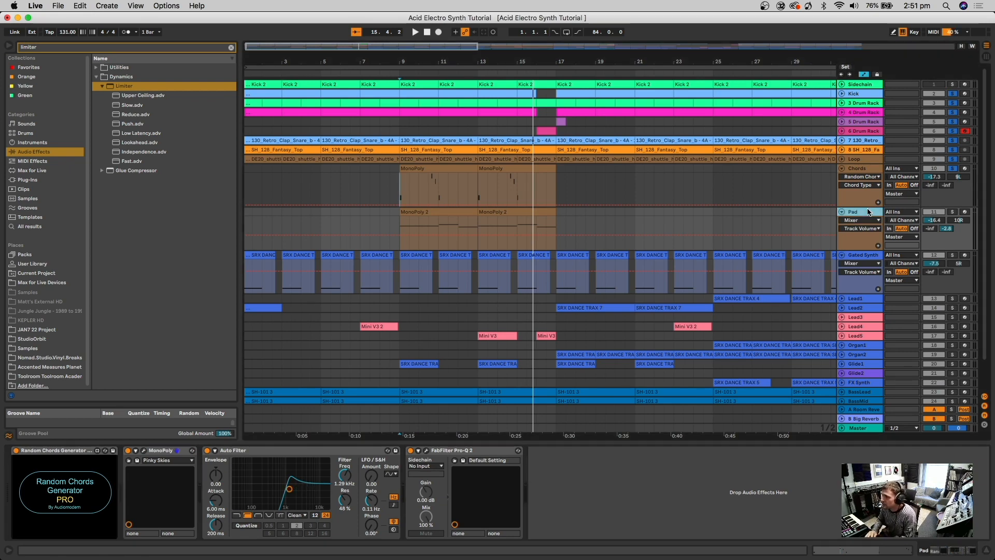
click(38, 498)
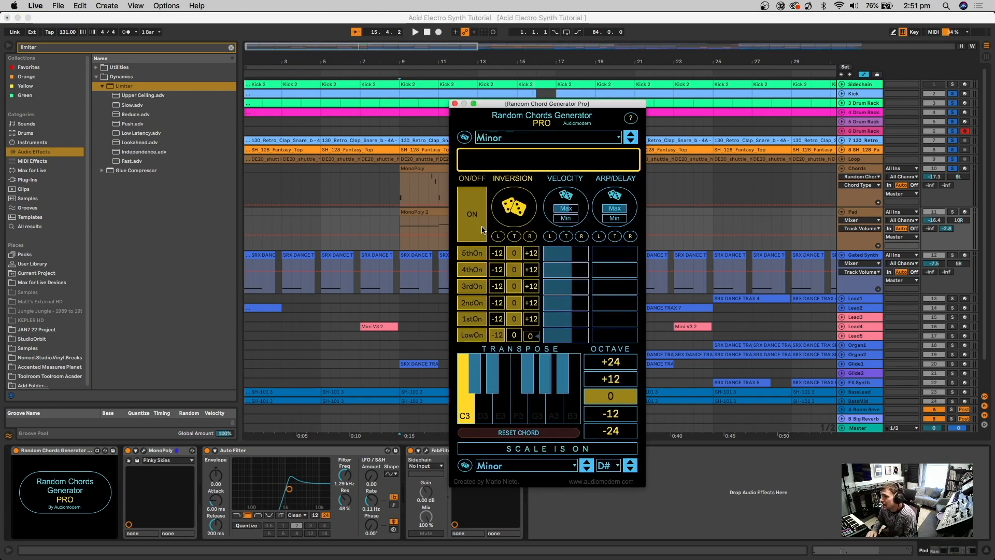
click(455, 103)
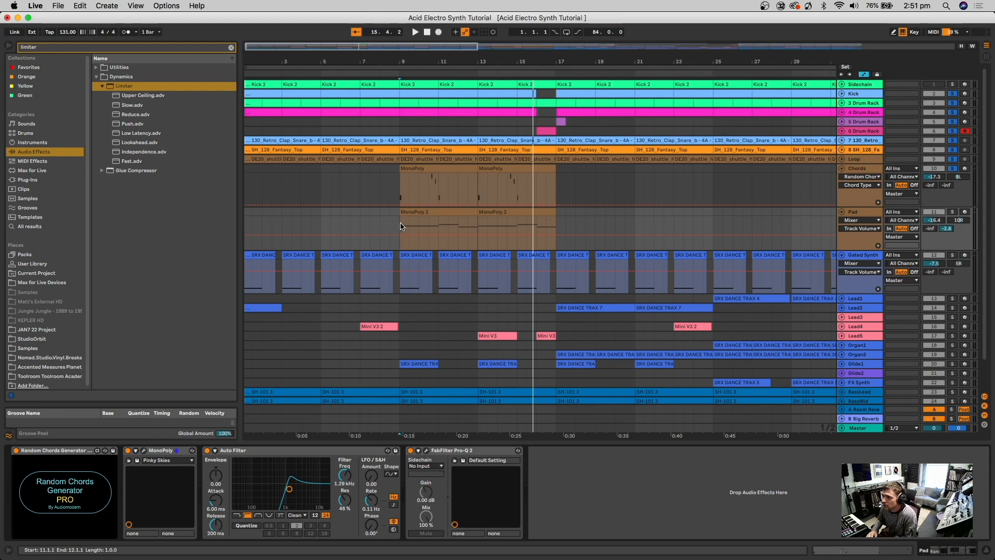
Step: Add the Pad track to the soloed tracks and play the arrangement from bar 9
click(399, 223)
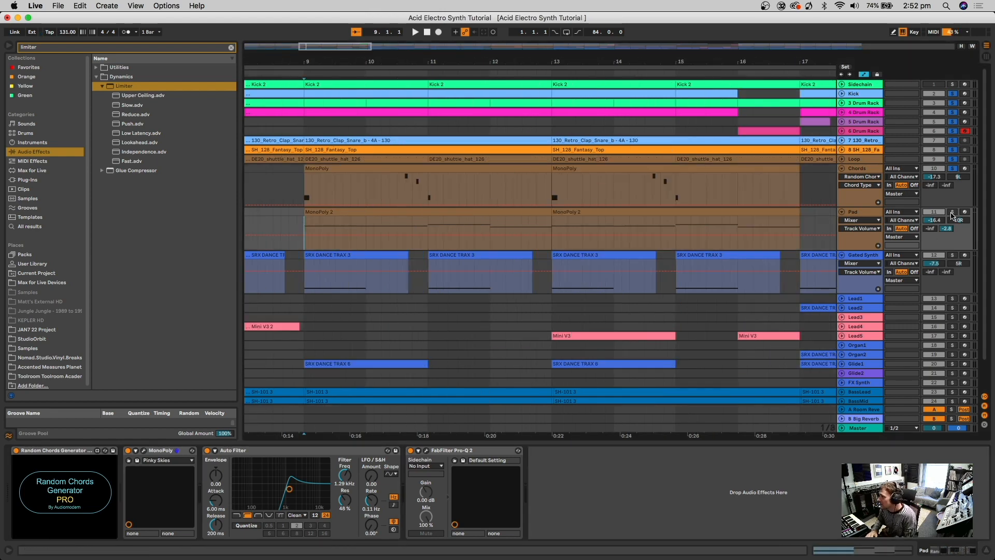
click(952, 213)
key(space)
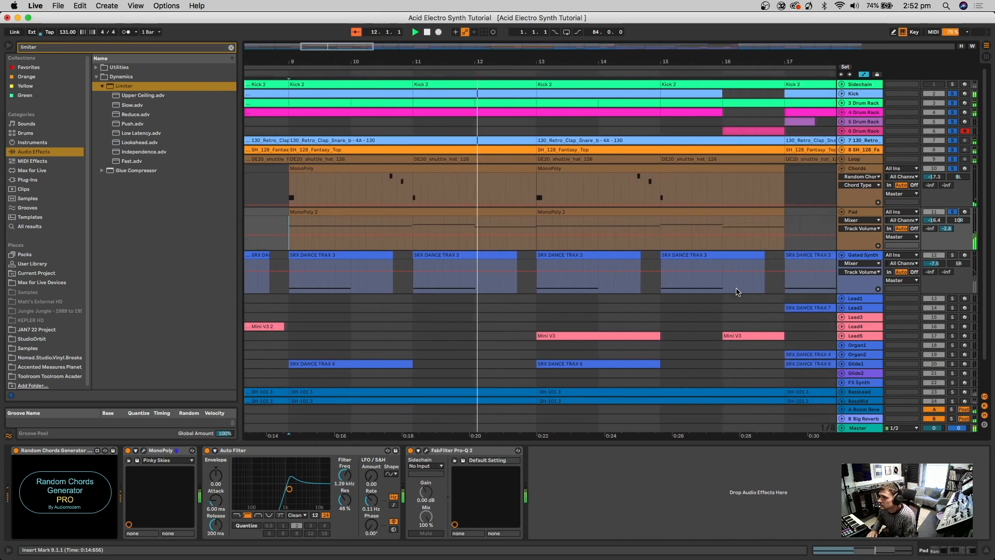
drag(544, 62, 544, 41)
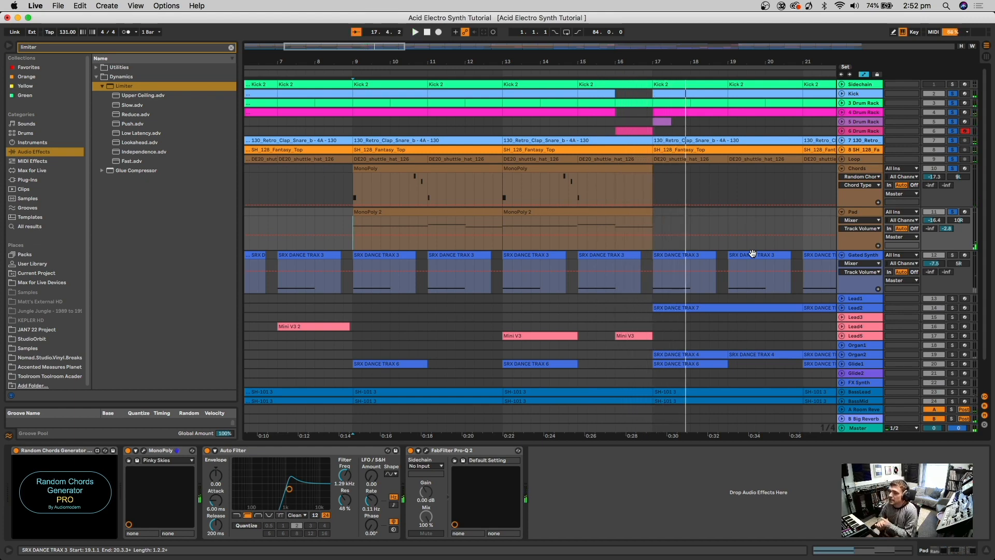
Step: Open the Pad track's MonoPoly synth, view its Pad/Strings programs, cancel the program browser, examine the synth controls and close the synth
click(853, 212)
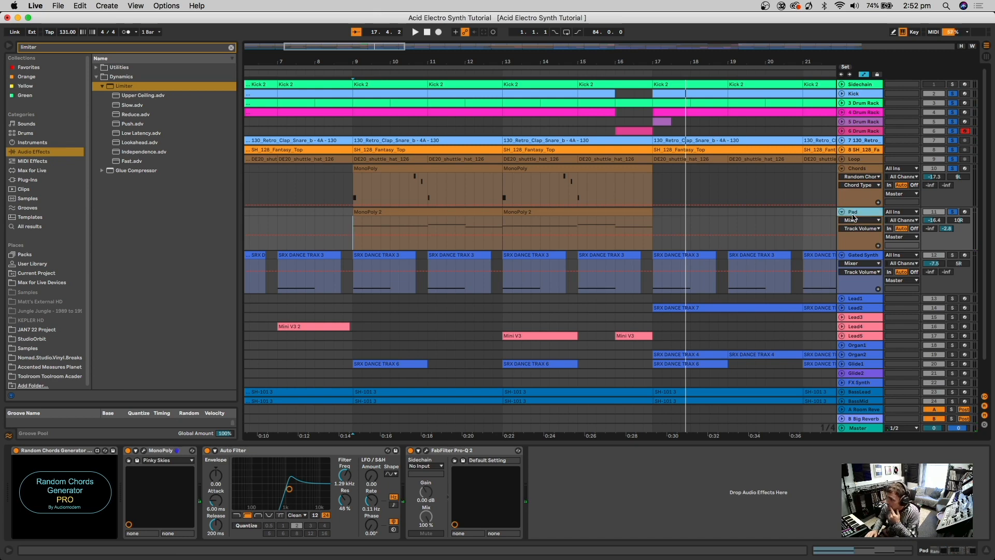
click(144, 451)
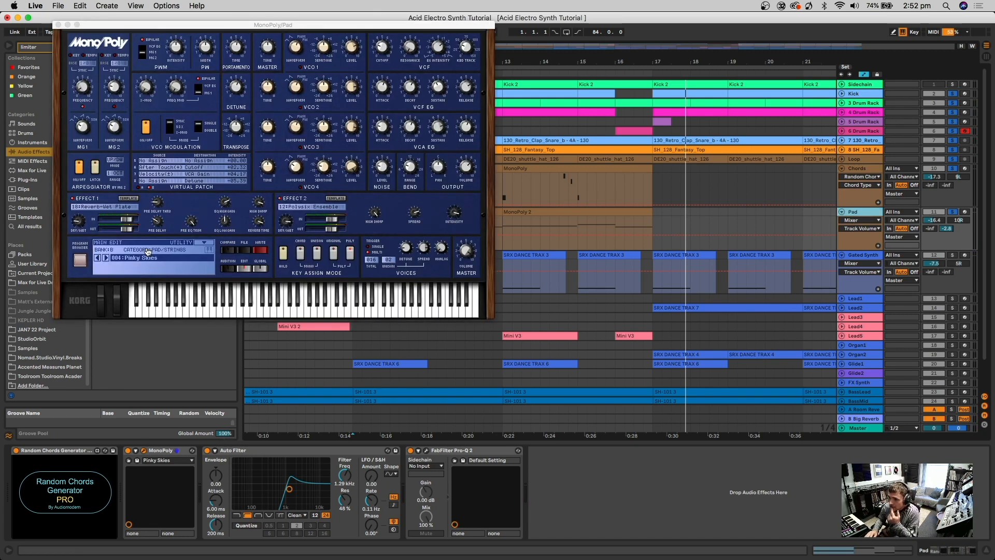
click(80, 263)
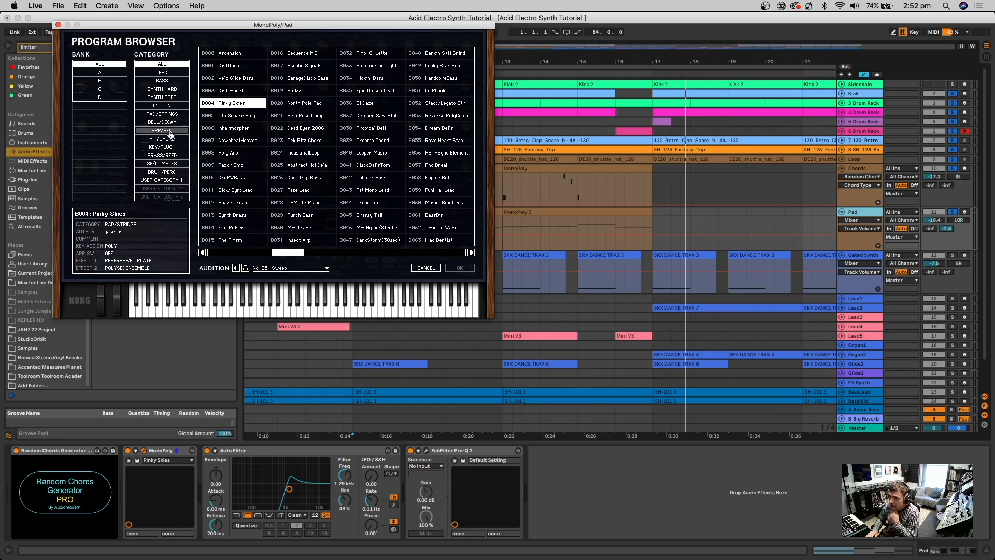
click(169, 114)
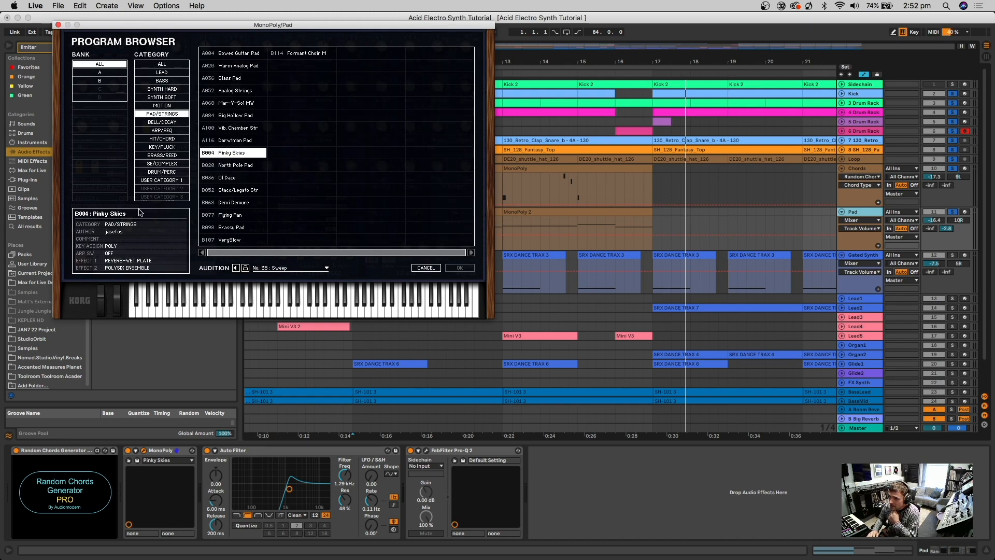
click(429, 267)
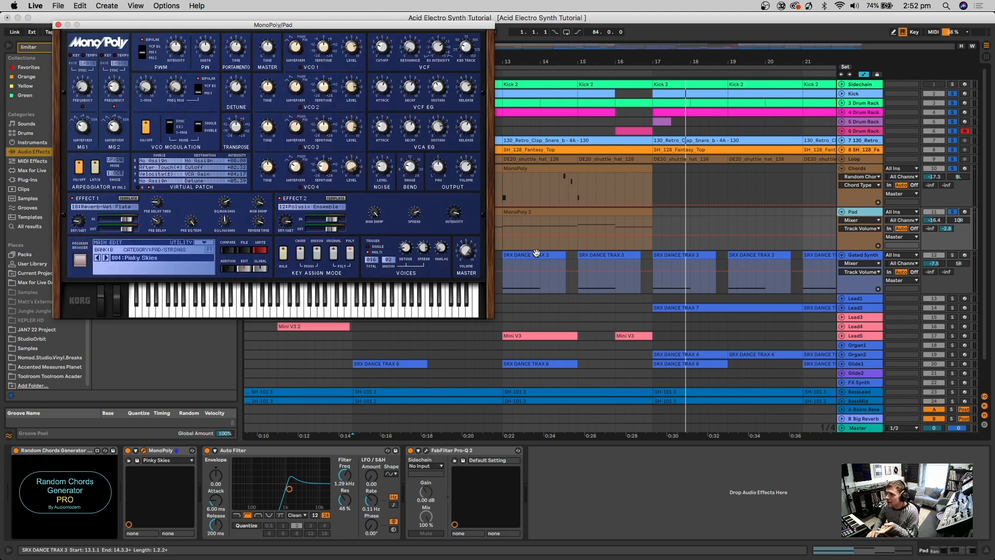
drag(423, 25, 543, 149)
mouse_move(505, 175)
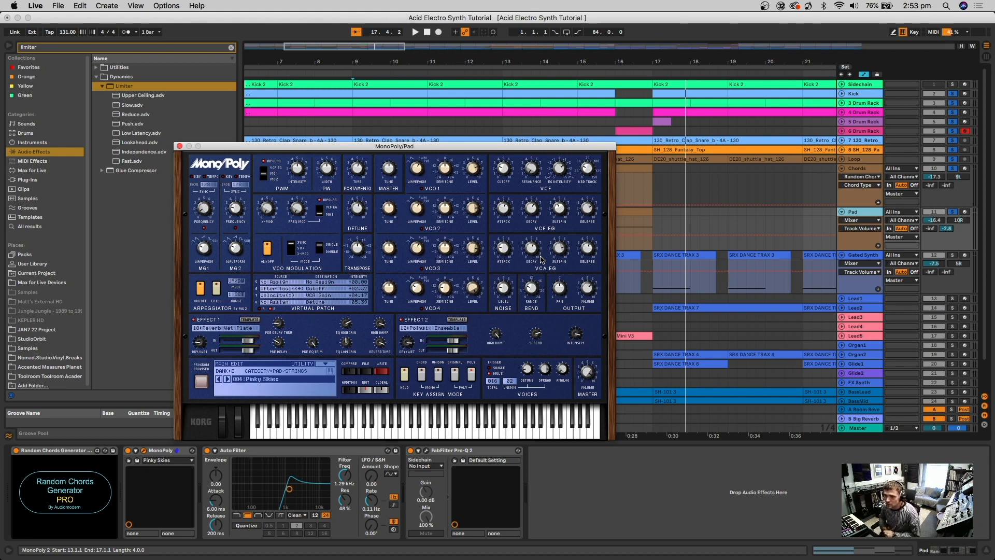
drag(206, 258, 214, 211)
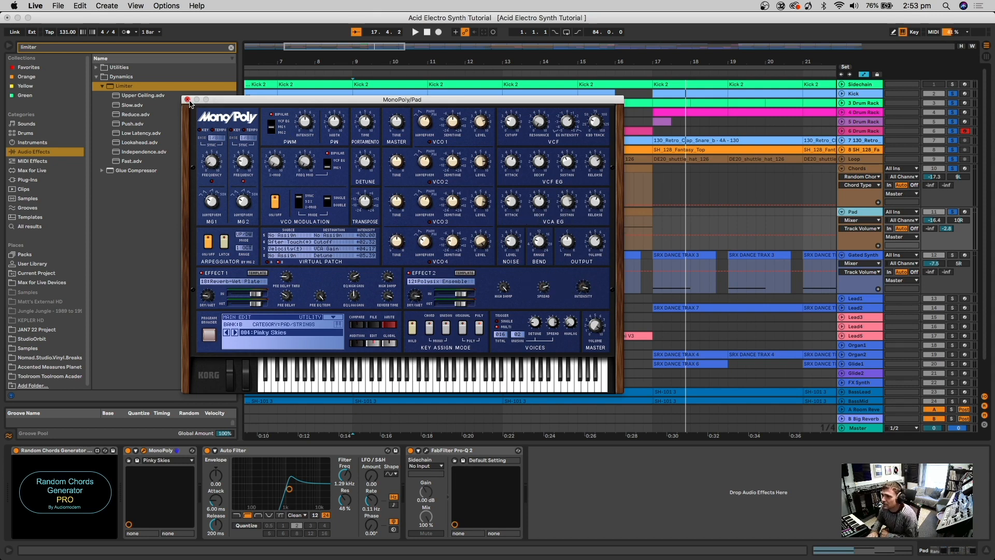
mouse_move(512, 210)
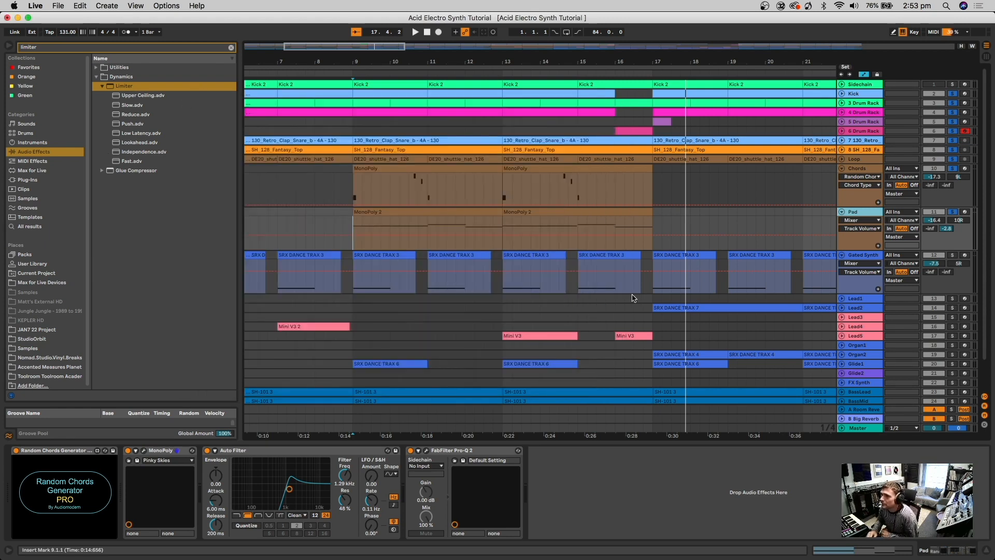
click(187, 99)
Step: Play the arrangement from bar 9 with the Gated Synth track soloed alongside the drums, Chords and Pad
click(353, 243)
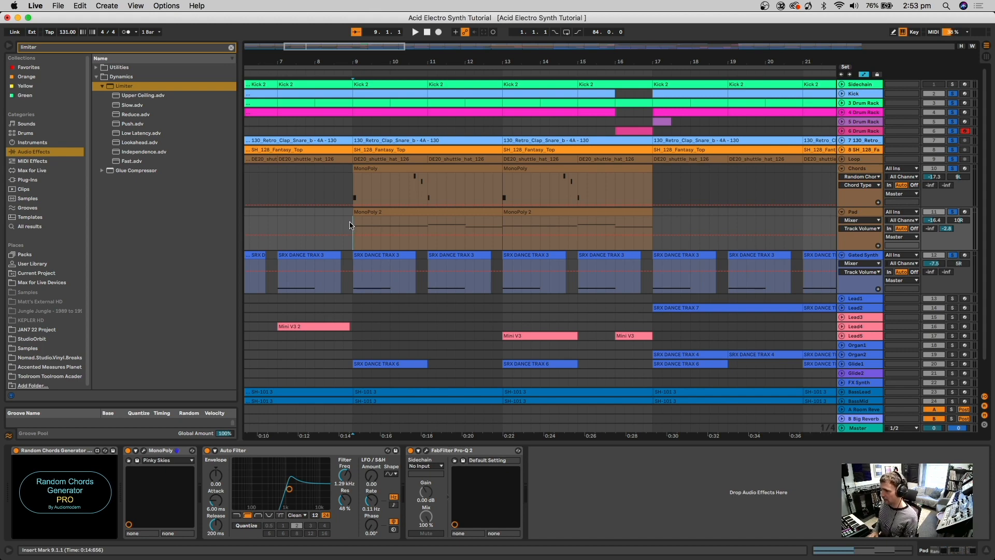
key(space)
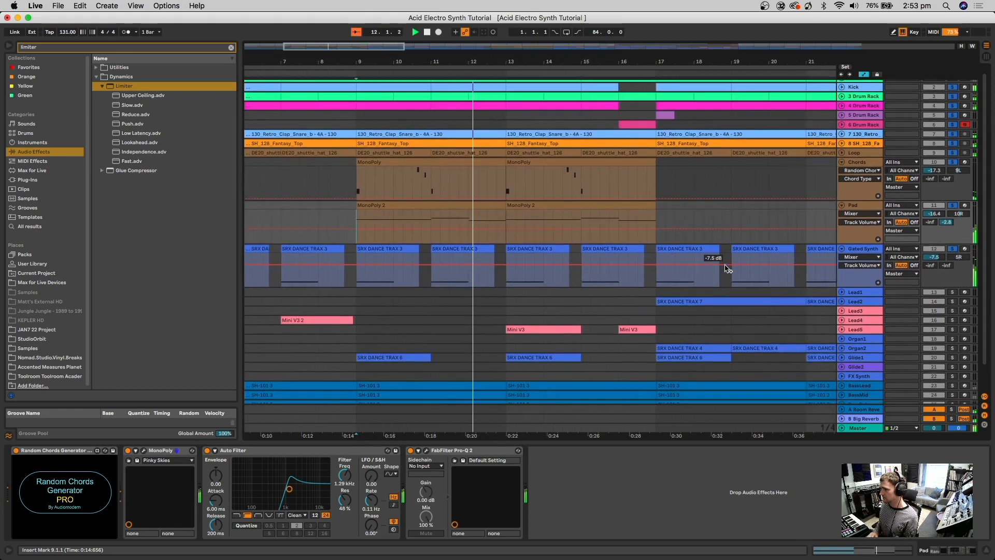
scroll(727, 269, right, 2)
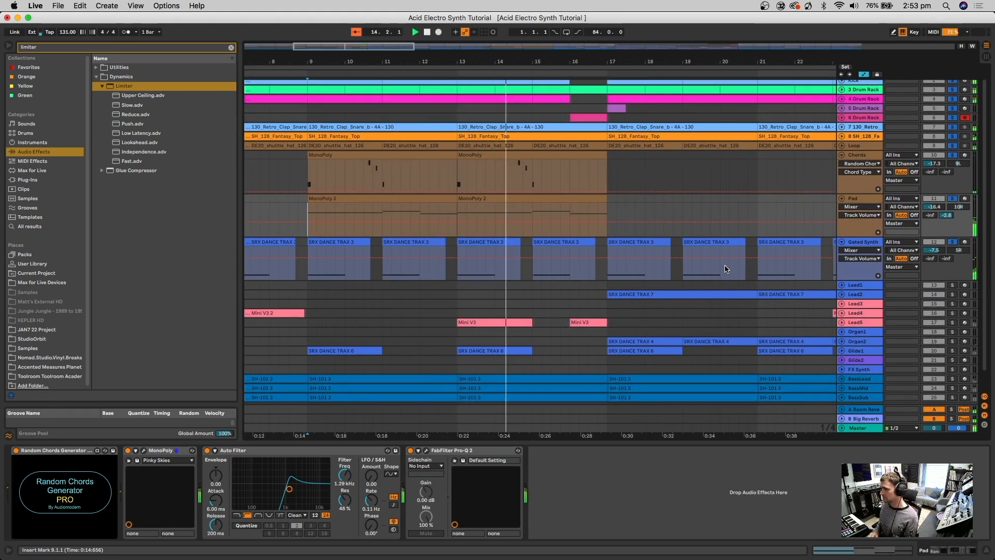
scroll(725, 269, right, 2)
scroll(725, 269, up, 1)
drag(500, 62, 499, 31)
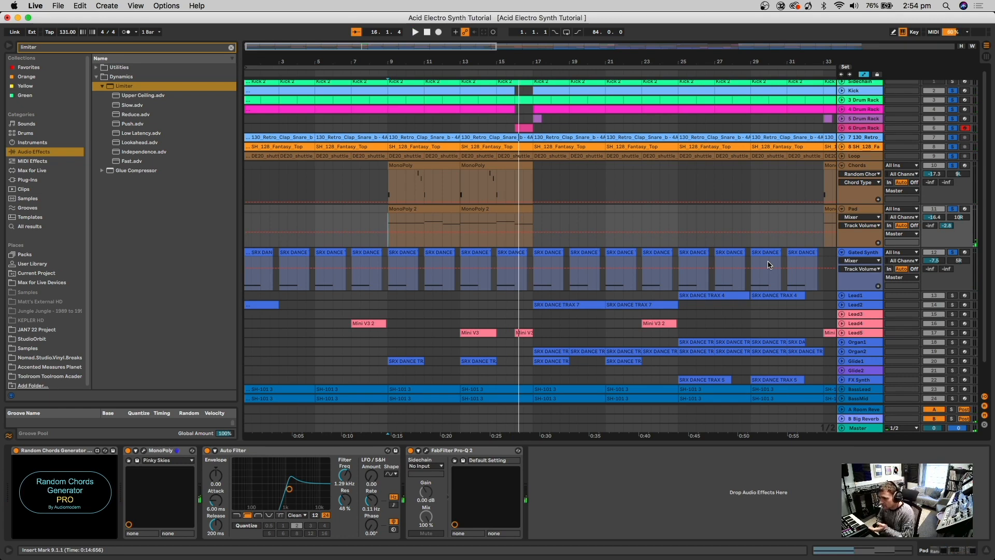
Step: Show the Gated Synth track's device chain and display its SRX DANCE TRAX resonance offset automation
click(862, 254)
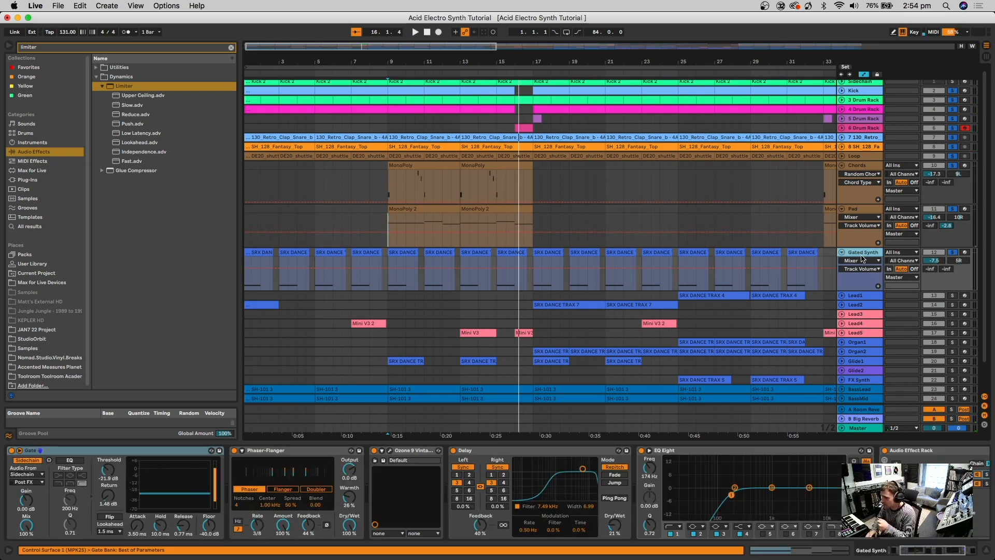
scroll(416, 513, left, 5)
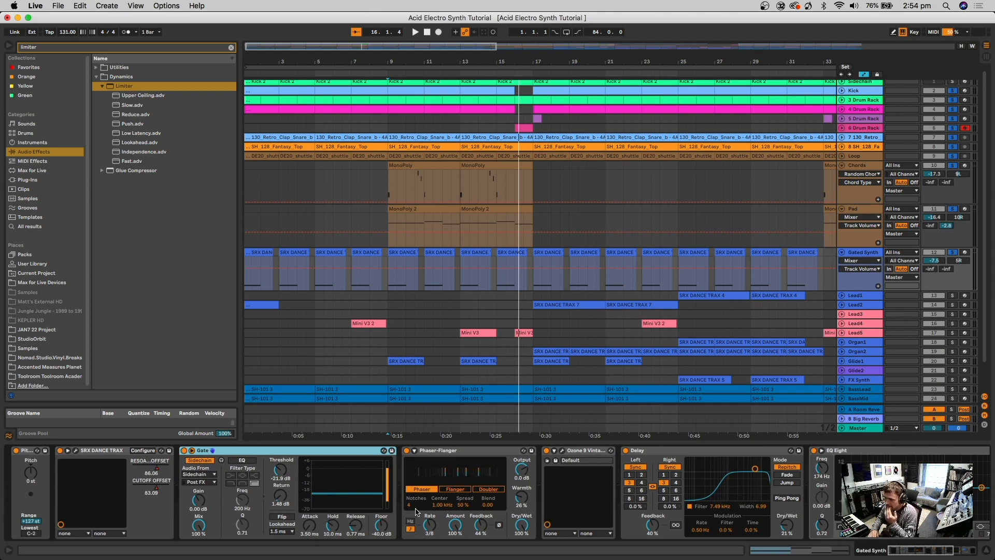
click(855, 260)
click(860, 288)
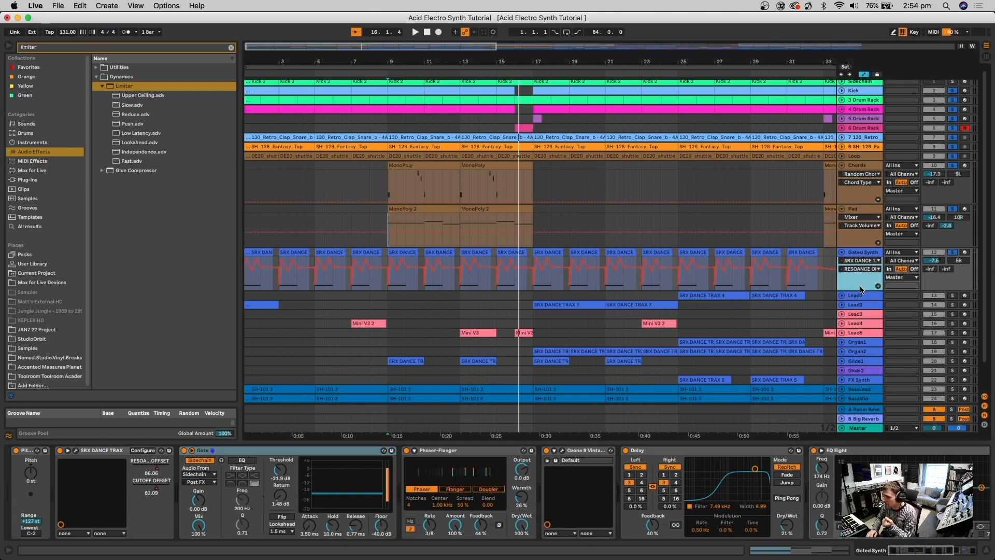
Step: Bypass Gated Synth's Gate, Phaser-Flanger, Ozone 9 Vintage, Delay and Audio Effect Rack, and play the track from bar 9
click(184, 450)
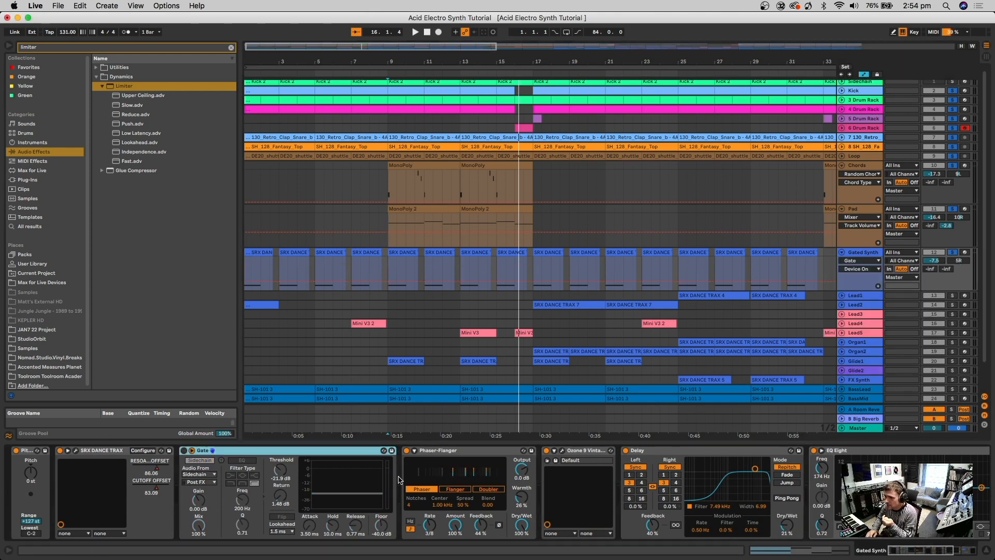
click(406, 450)
click(547, 451)
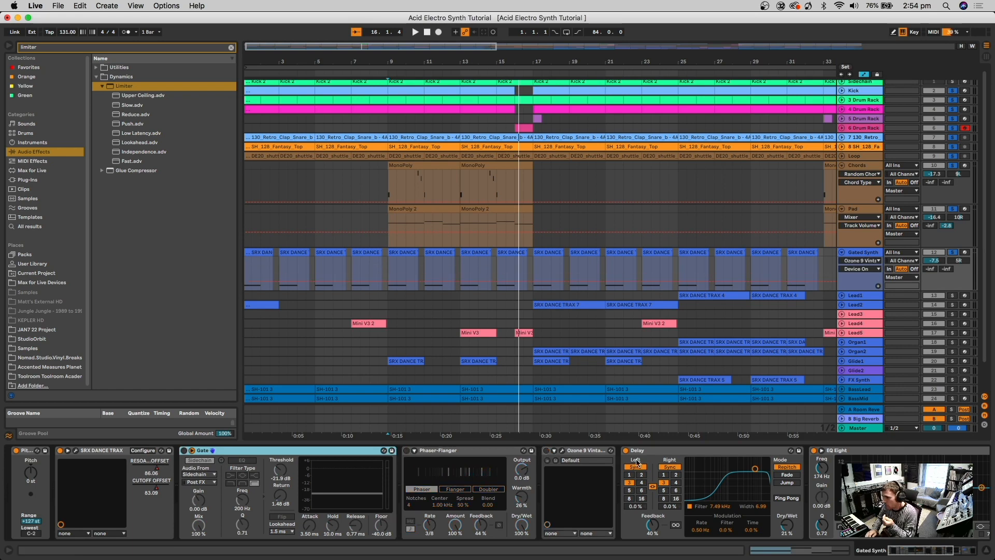
click(626, 450)
scroll(694, 460, right, 3)
scroll(694, 459, right, 5)
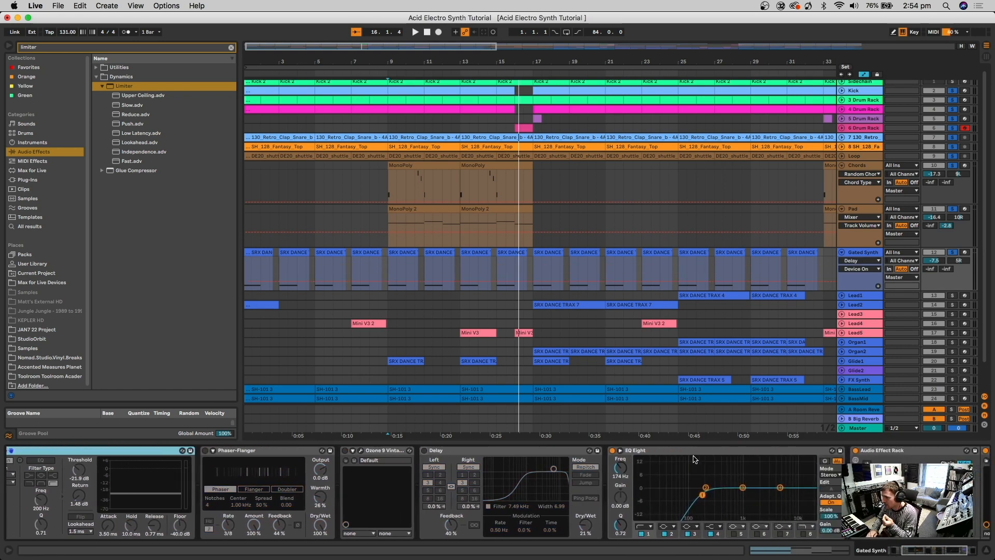
scroll(695, 459, right, 5)
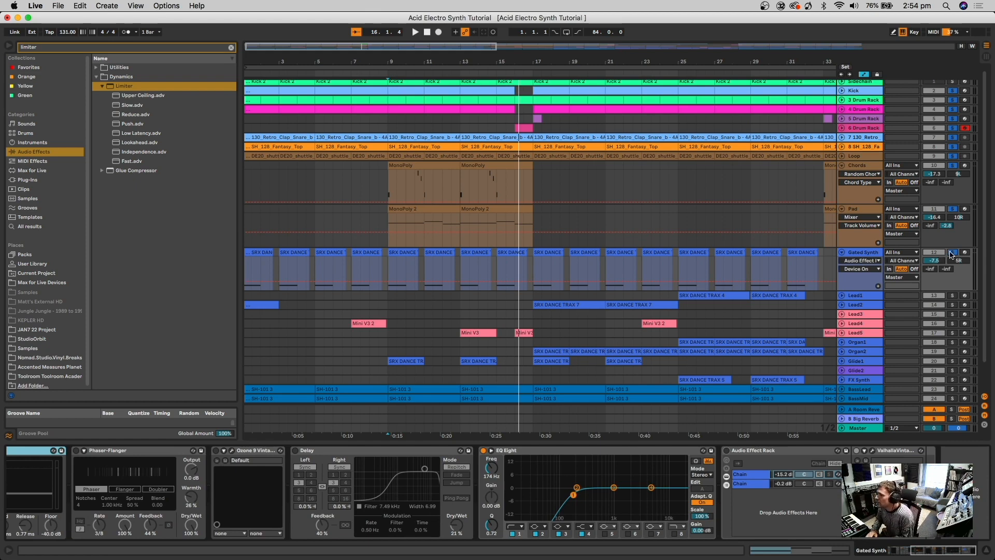
click(390, 268)
key(space)
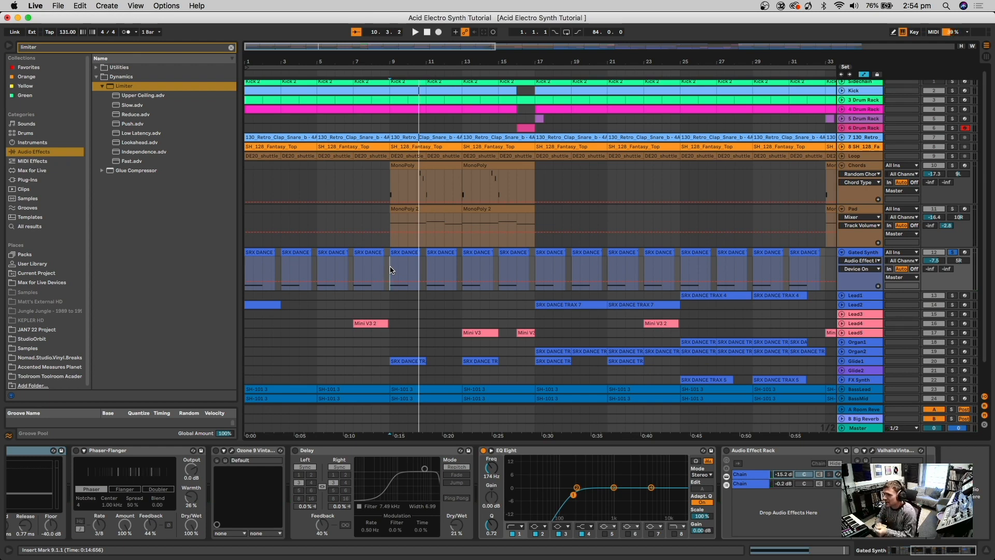
Step: Open the SRX DANCE TRAX instrument on the Gated Synth track and show its patch list by category
scroll(277, 496, left, 5)
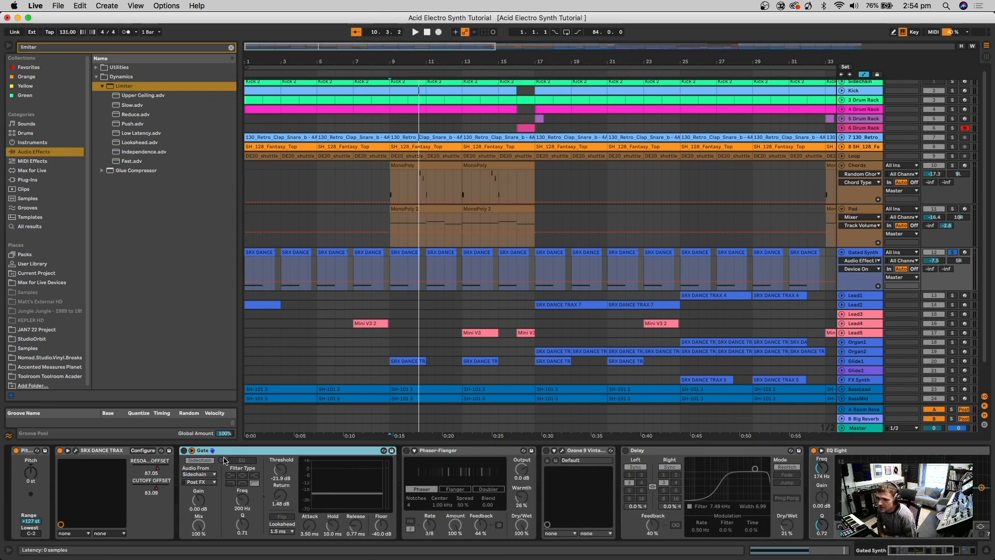
key(super+alt+p)
drag(220, 23, 270, 124)
click(213, 201)
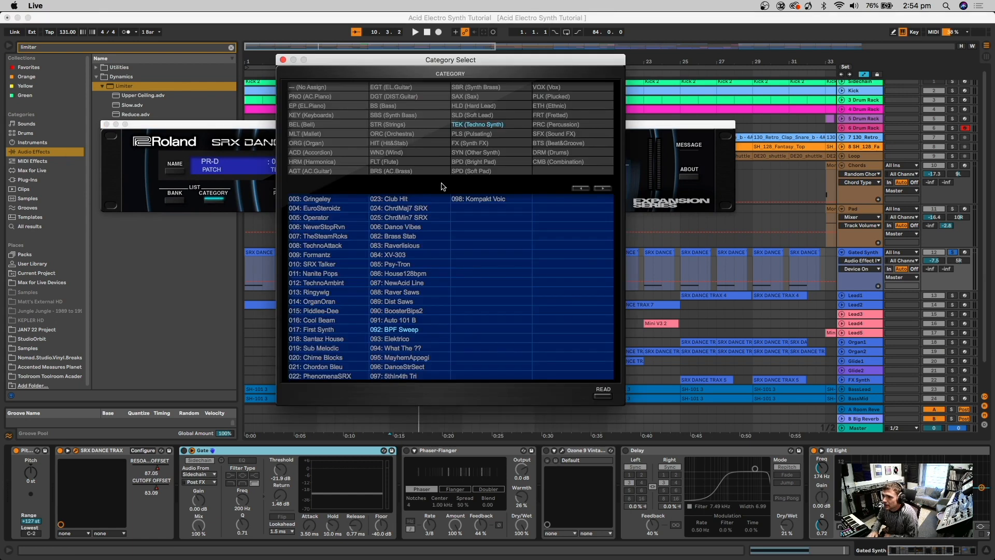
Step: Move the Category Select patch list aside and close it along with the SRX DANCE TRAX instrument window
drag(496, 61, 581, 127)
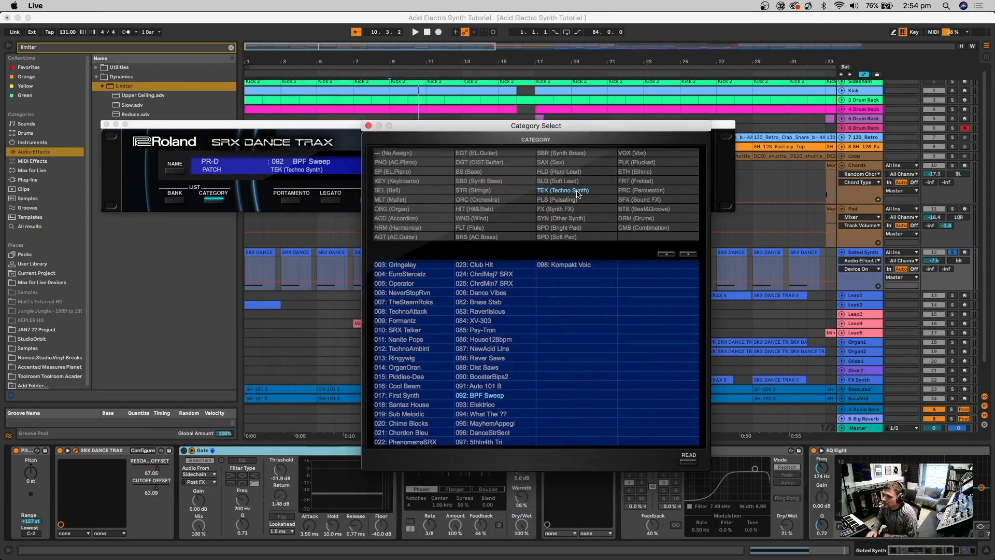
drag(497, 129, 439, 157)
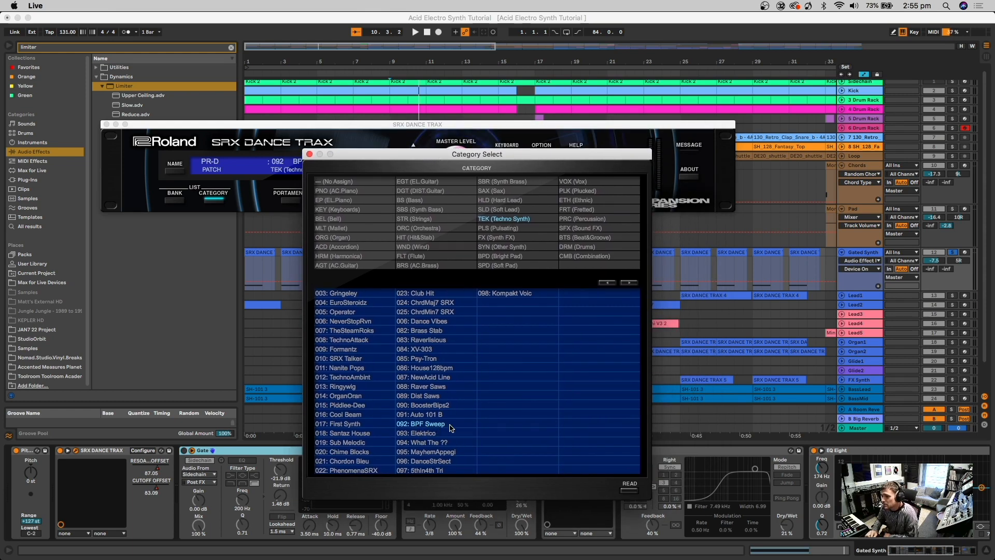
click(309, 154)
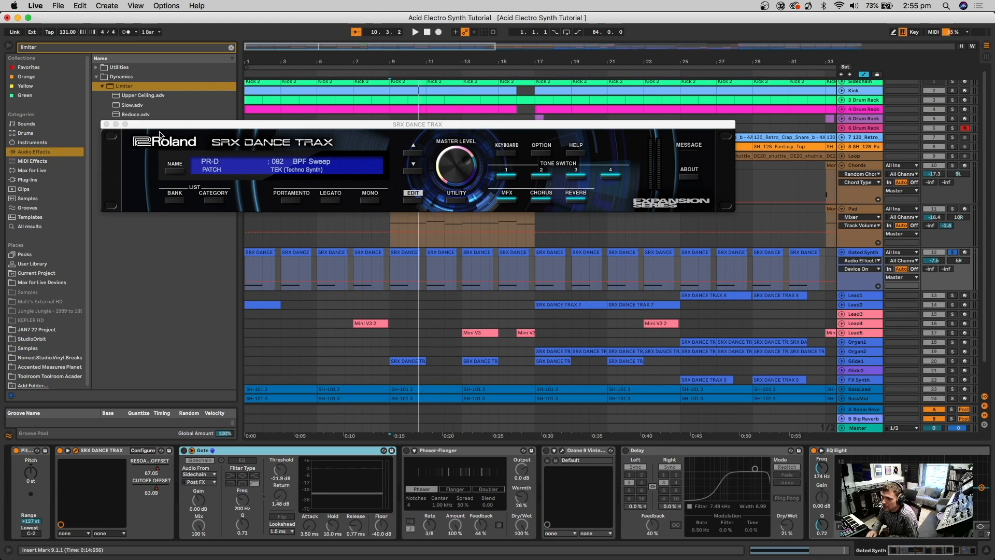
click(107, 124)
Step: Display Gated Synth's SRX DANCE TRAX automation, switching from resonance offset to cutoff offset and back to resonance offset
click(861, 260)
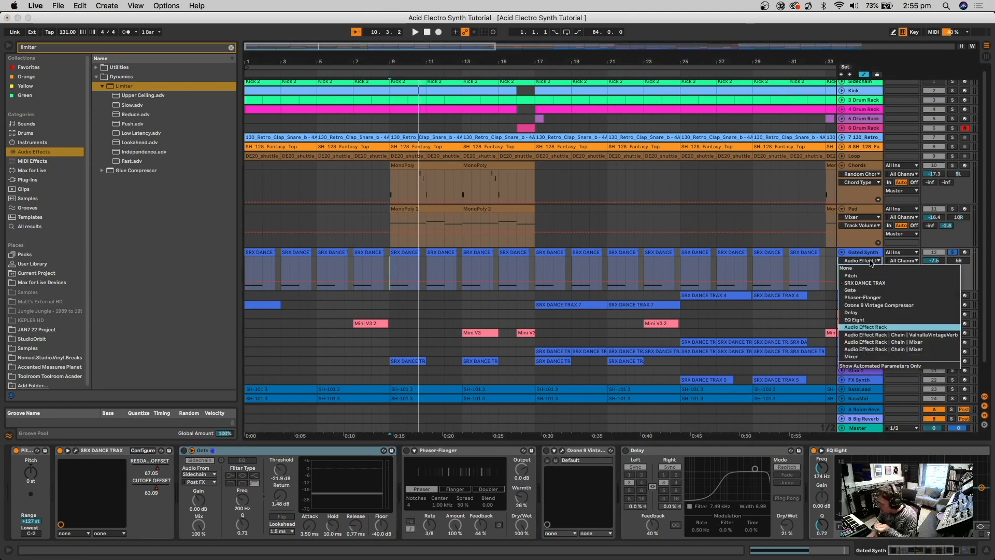
click(863, 283)
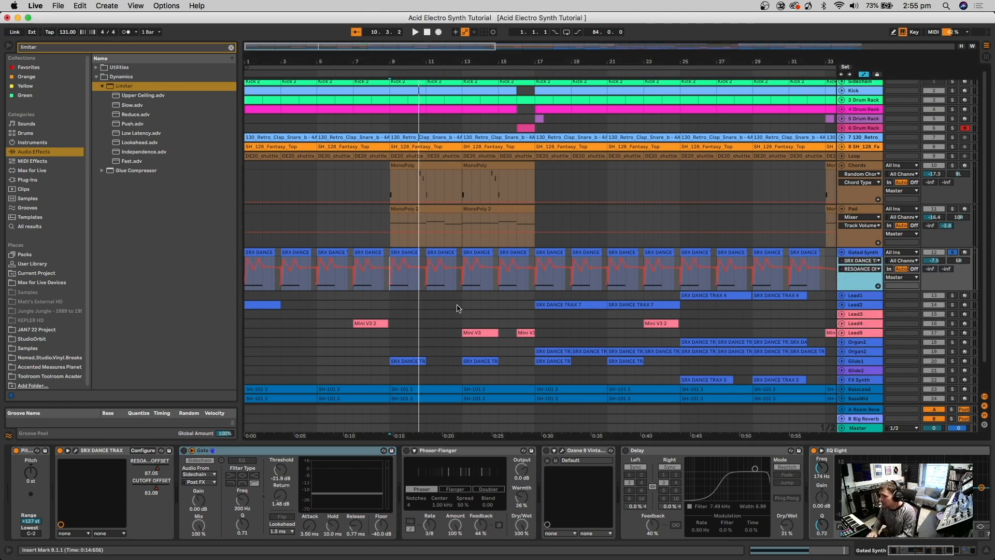
click(852, 270)
click(862, 293)
click(417, 296)
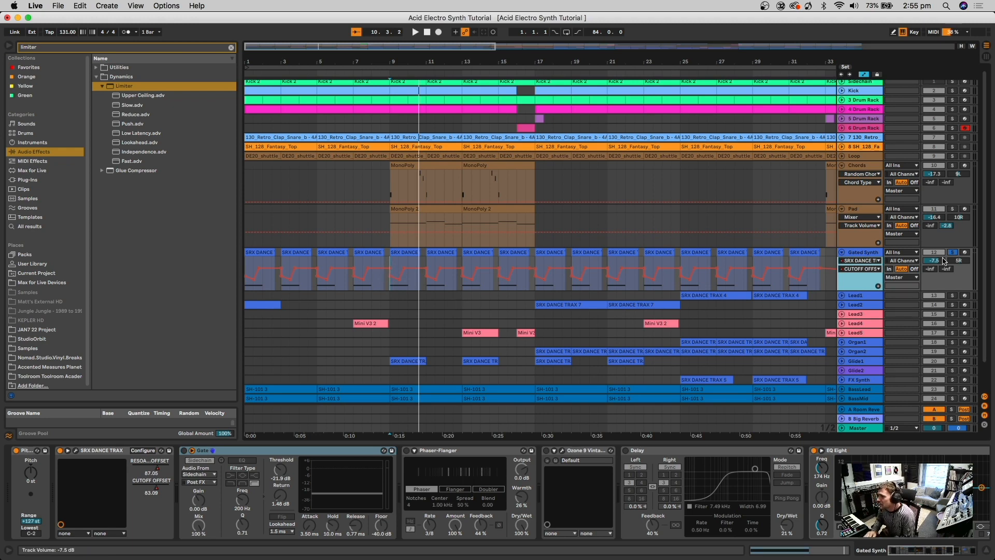
click(878, 269)
click(869, 284)
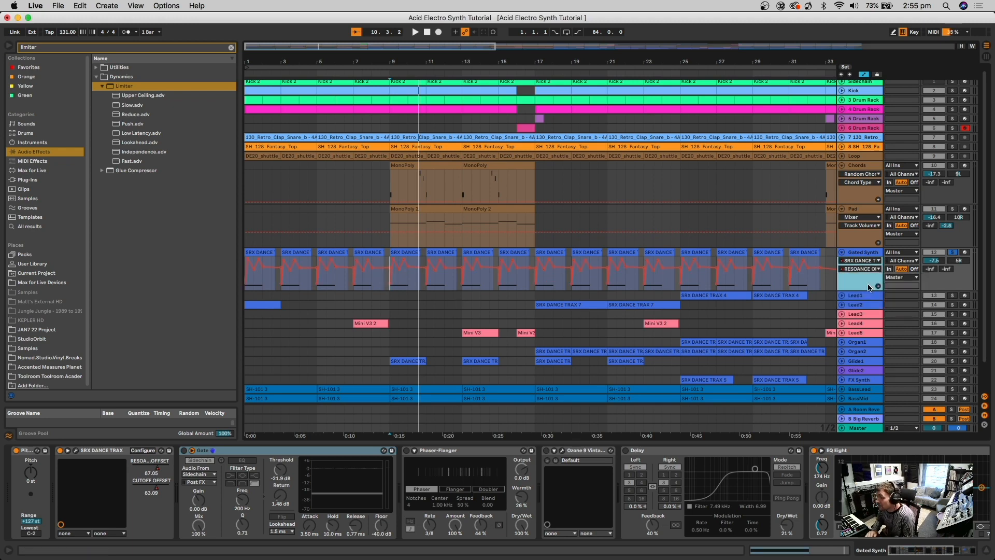
Step: Play the arrangement from bar 9 with the Gated Synth track soloed and its resonance automation displayed
click(391, 294)
key(space)
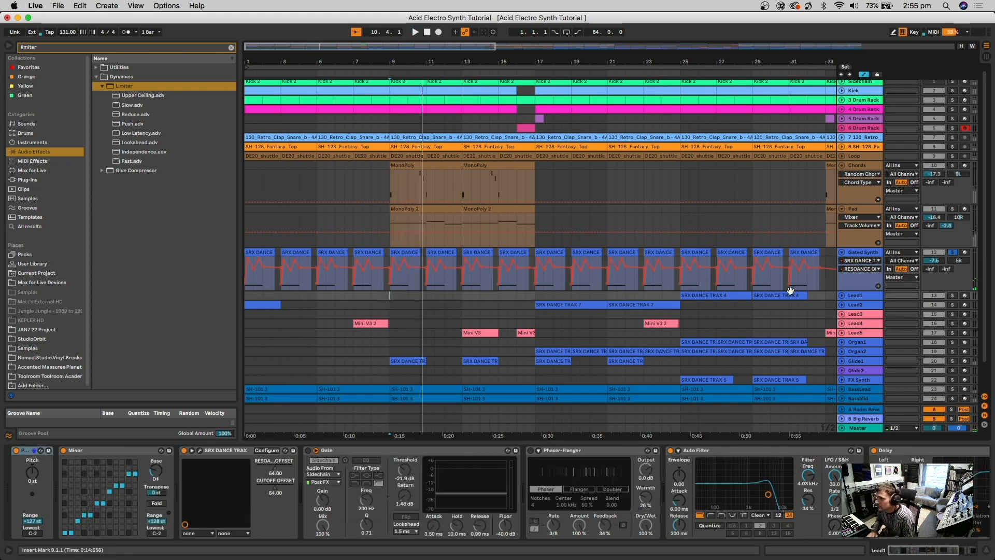
click(462, 294)
key(space)
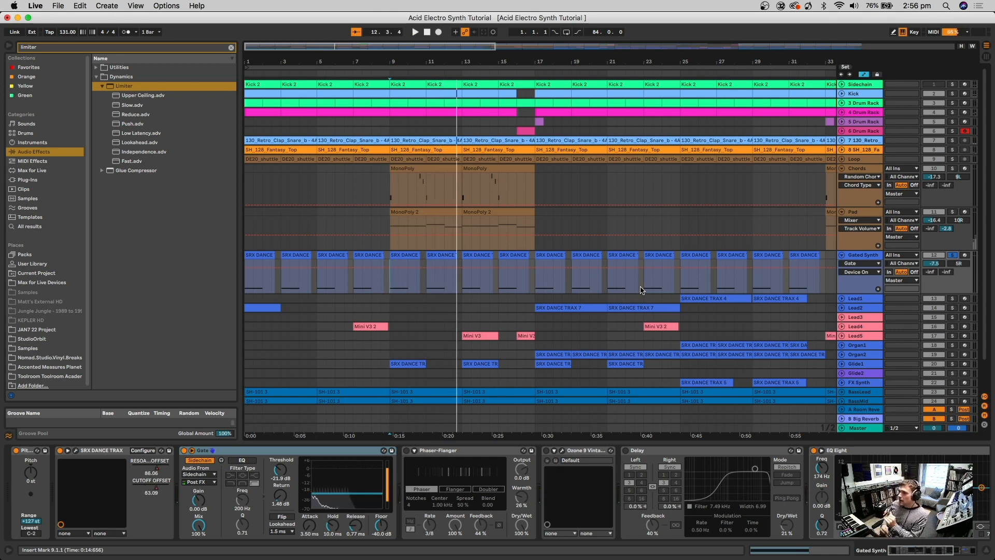
Step: Unfold the Sidechain track and examine its Kick 2 clip and the Drum Rack holding the Ride Gated sample
click(864, 84)
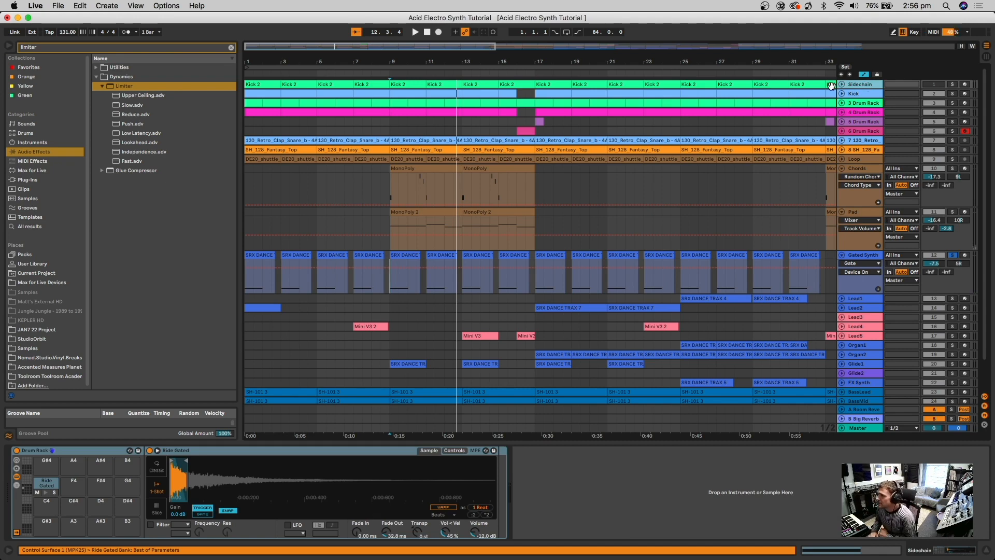
click(843, 84)
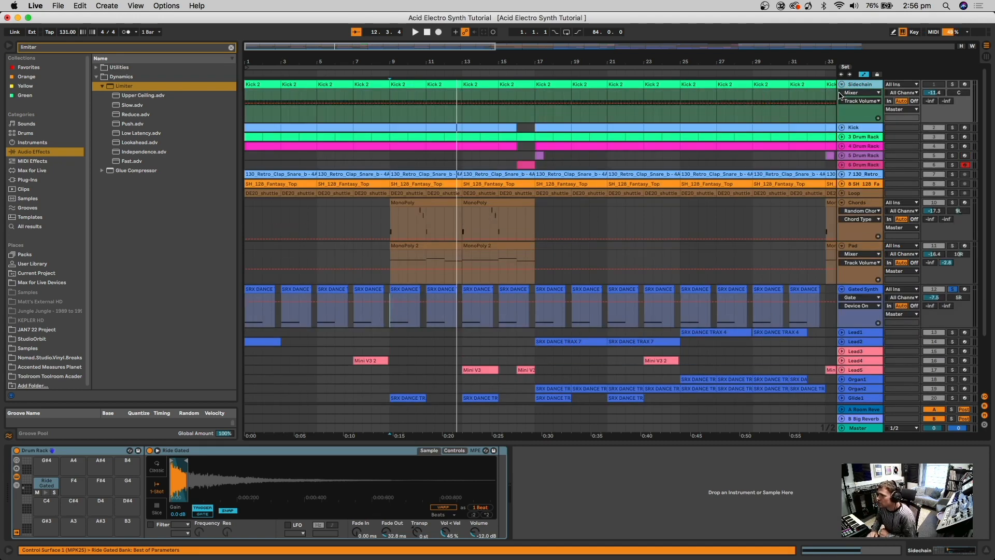
click(451, 89)
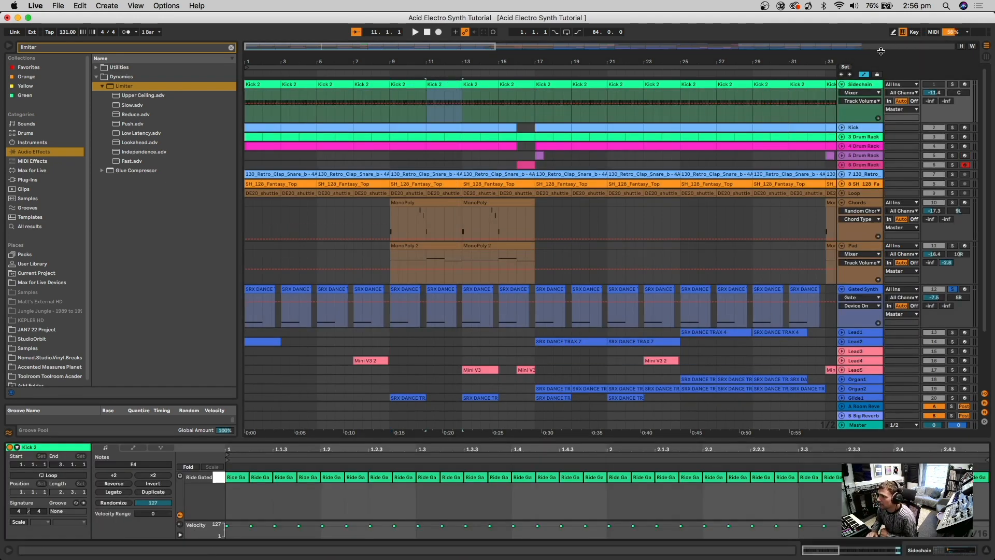
double_click(861, 87)
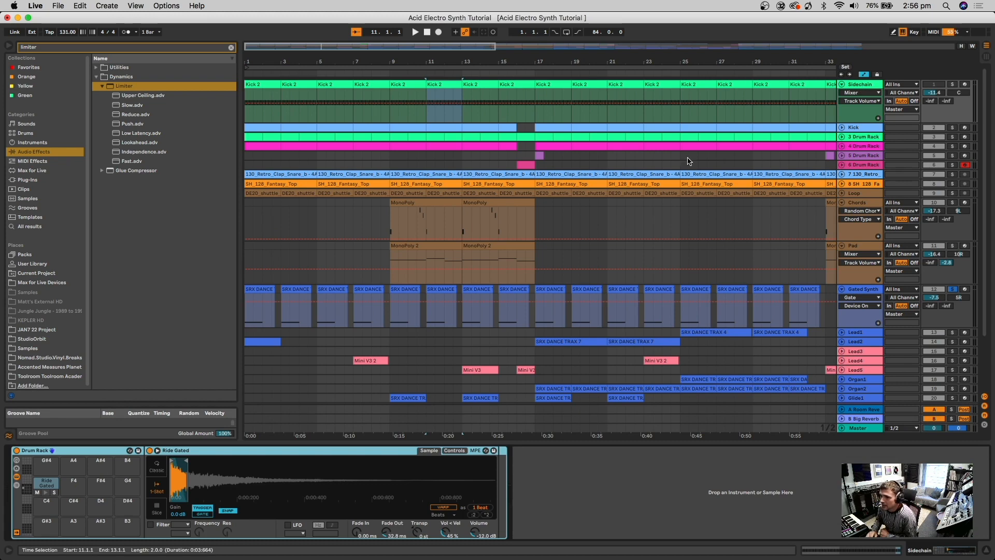
Step: Solo the Sidechain track and audition the Ride Gated pad in its Drum Rack
click(44, 492)
click(951, 85)
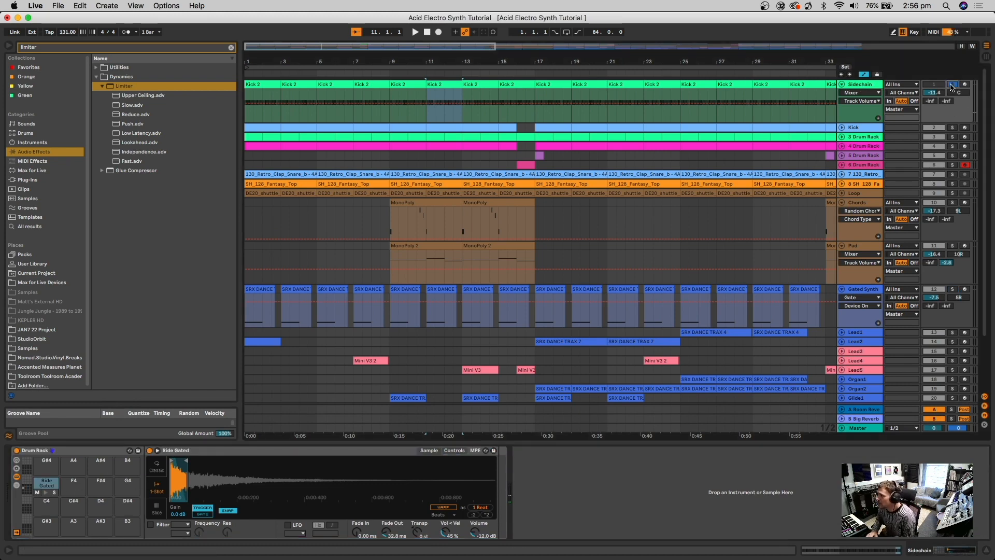
click(46, 492)
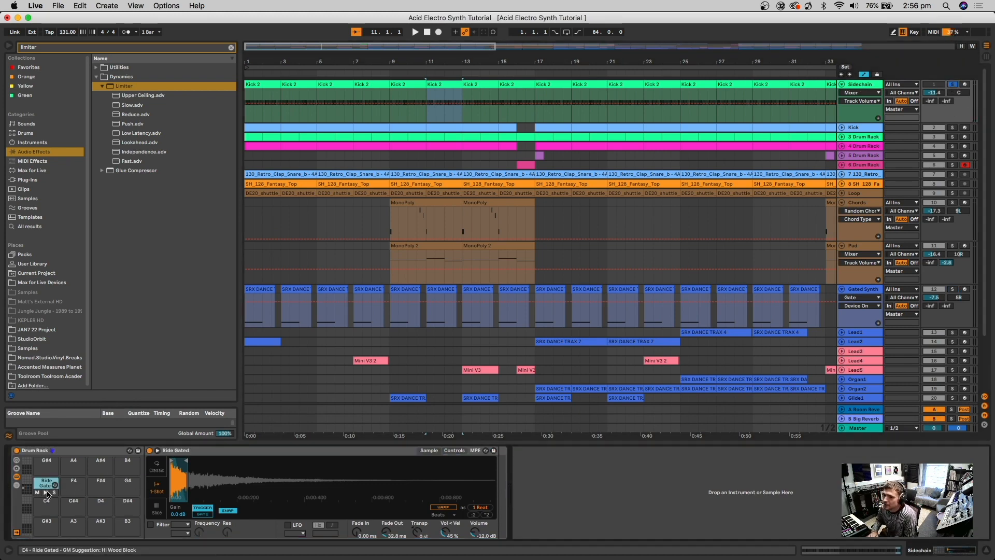
scroll(511, 191, down, 3)
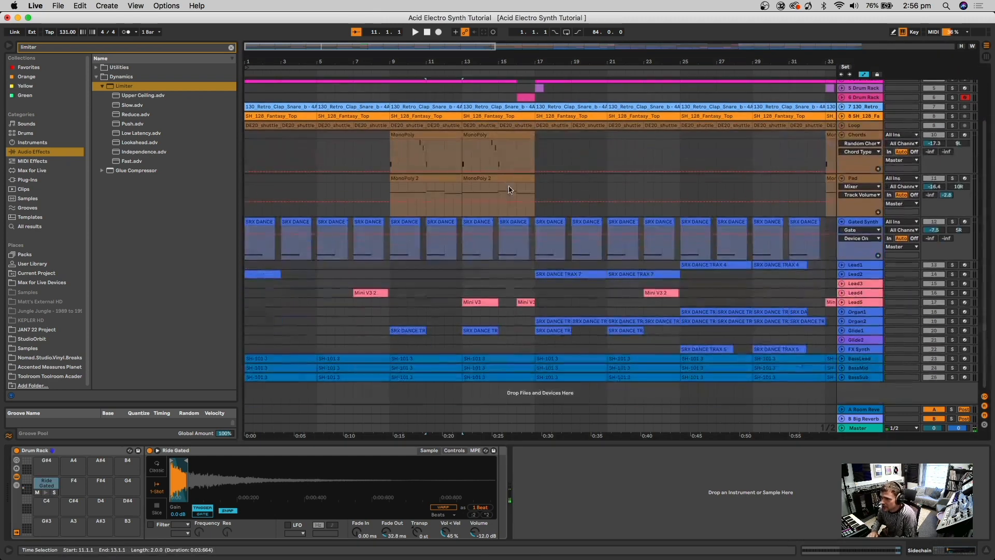
scroll(881, 218, up, 3)
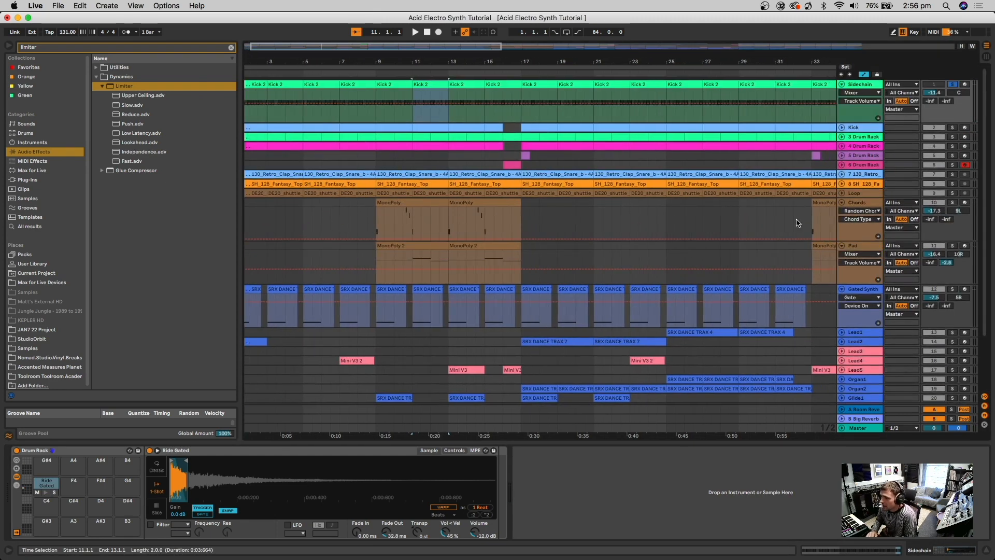
click(46, 493)
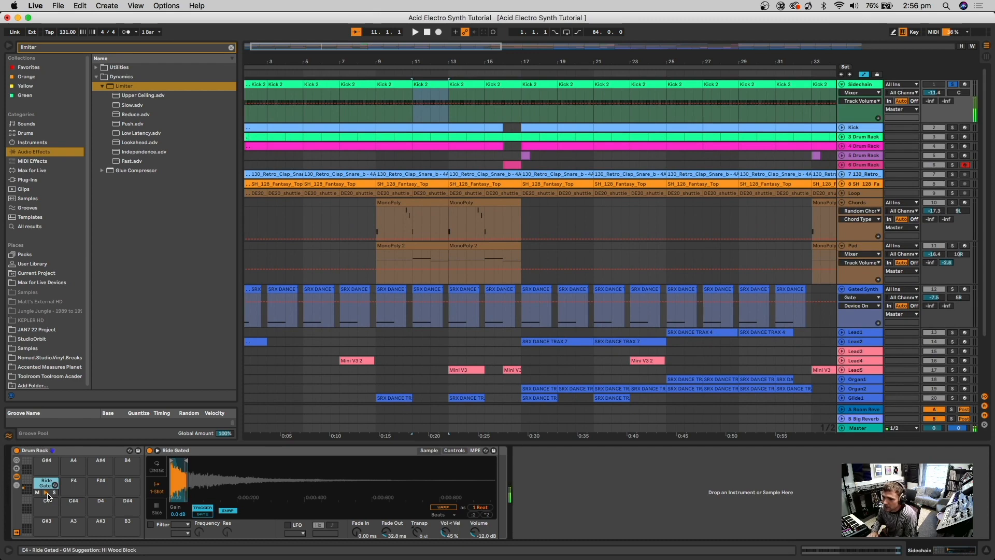
Step: View the Kick 2 clip's notes and select Sidechain as the audio source of the Gated Synth track's Gate
double_click(425, 84)
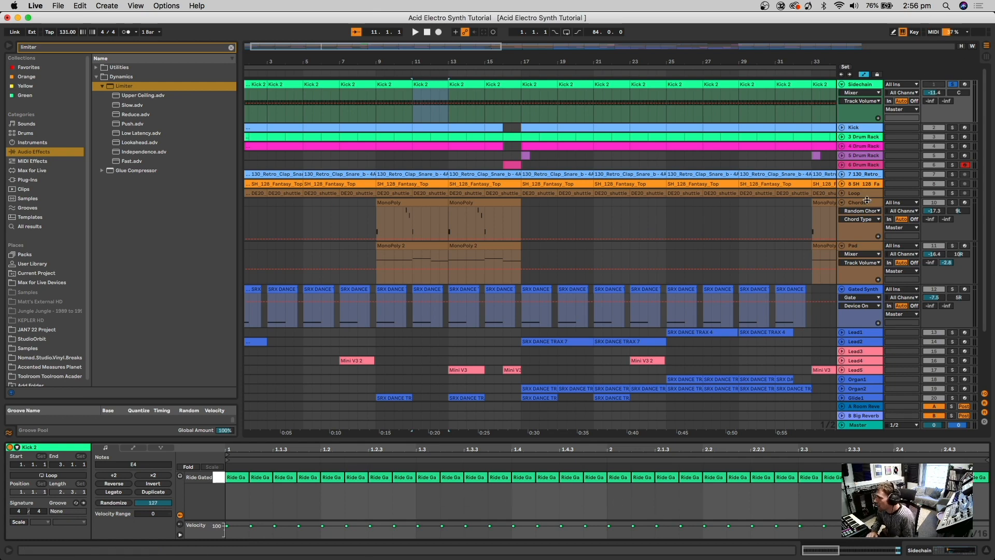
click(856, 293)
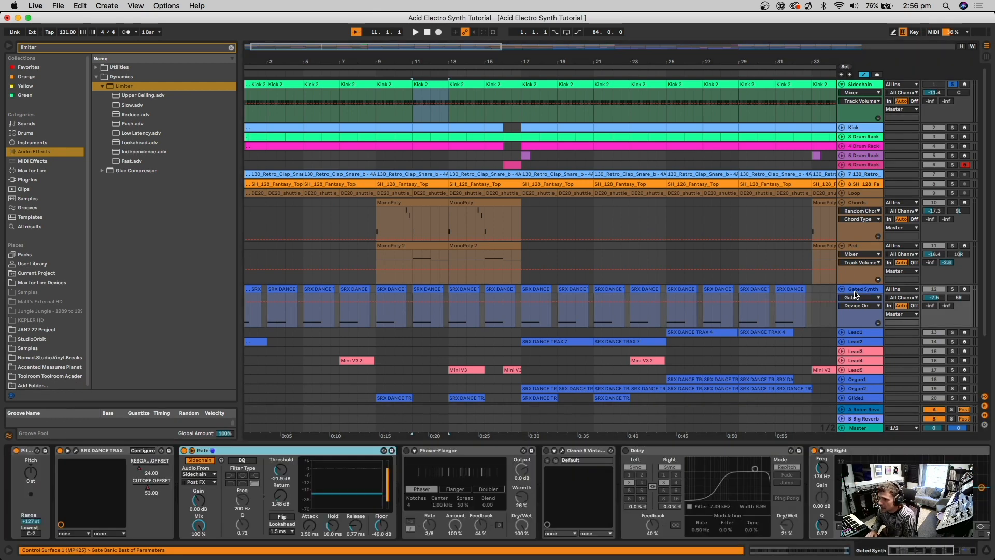
click(207, 475)
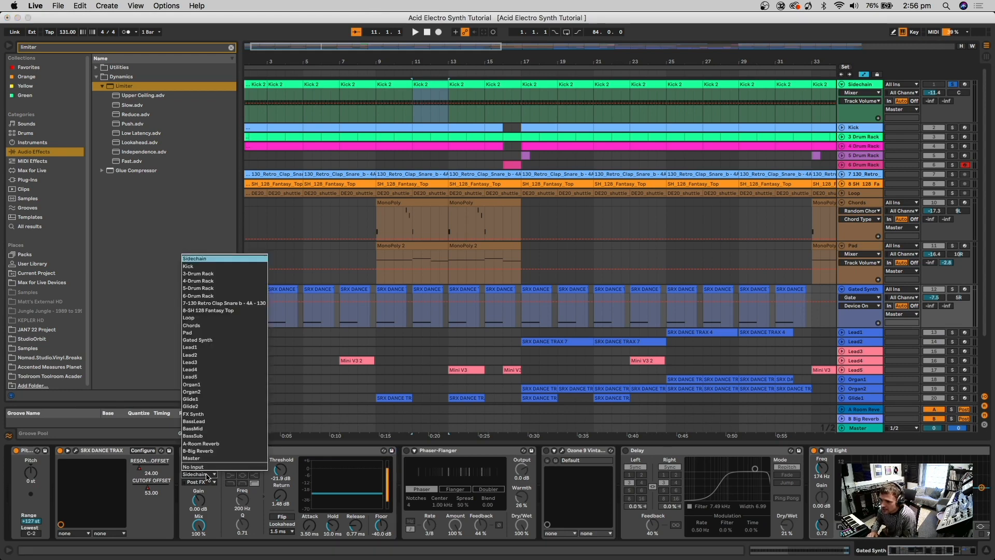
click(209, 259)
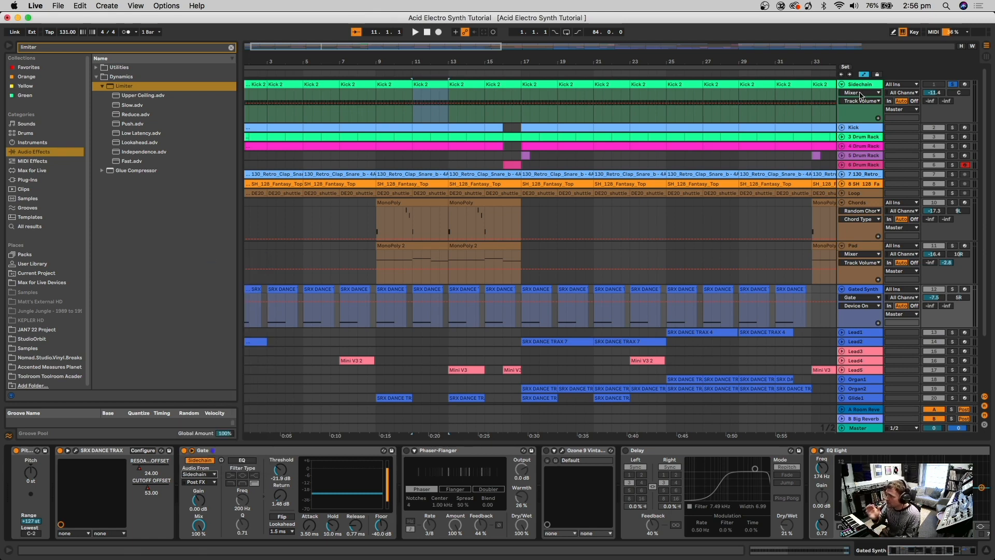
Step: Play the soloed Sidechain track from bar 11, and solo the Gated Synth track and play it from bar 9
click(413, 117)
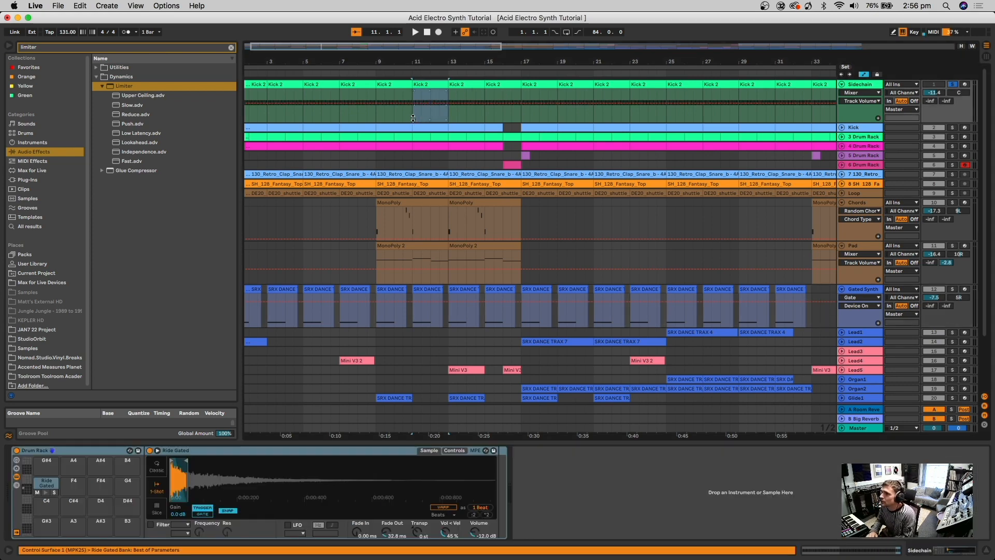
key(space)
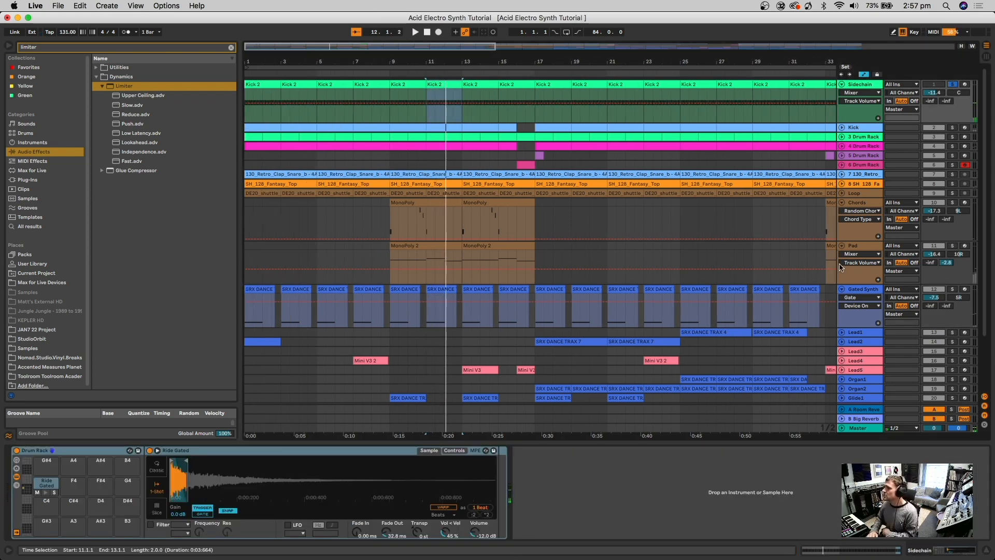
click(865, 295)
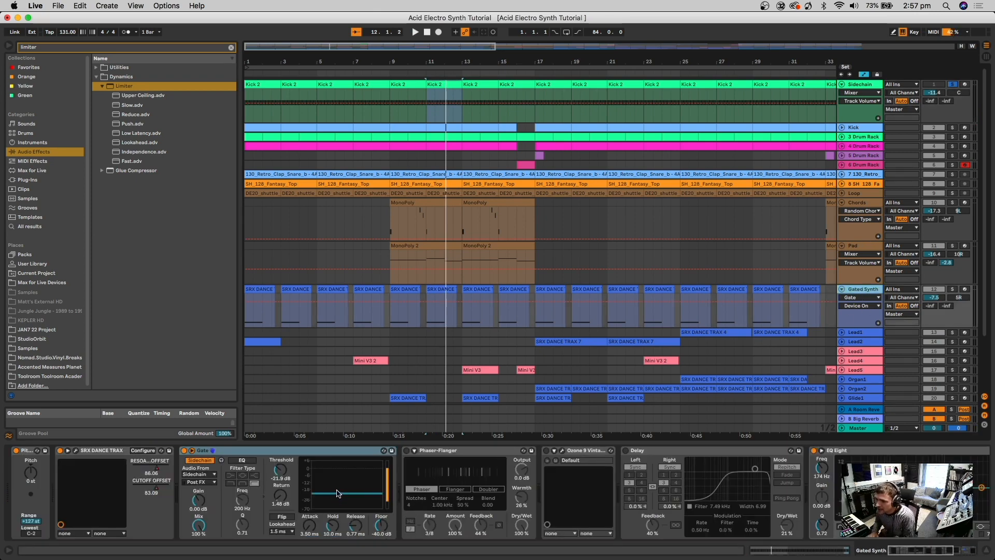
super+click(953, 289)
click(392, 325)
key(space)
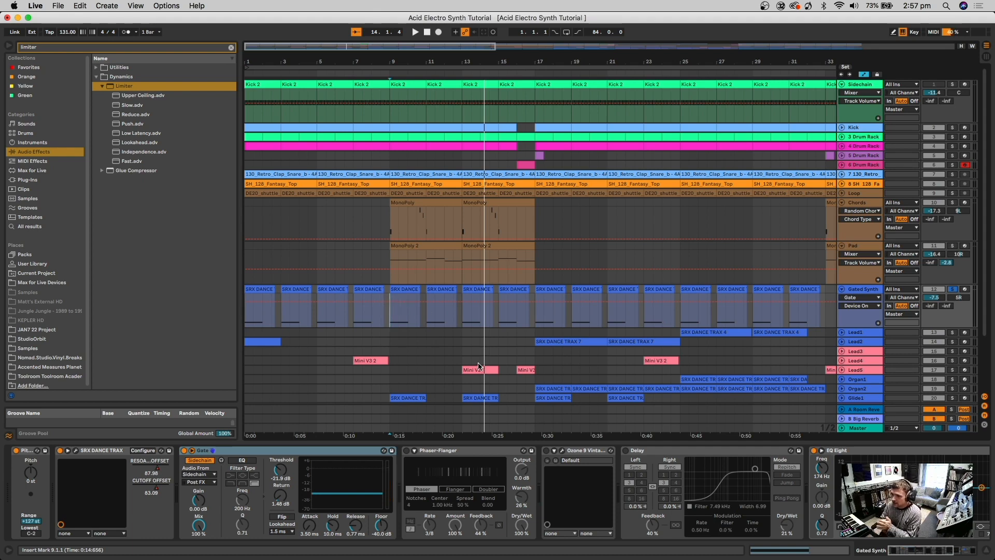
Step: Open the DE20_shuttle_hat clip at bar 9 on the Loop track and set its Beats warping to preserve 1/16
double_click(407, 193)
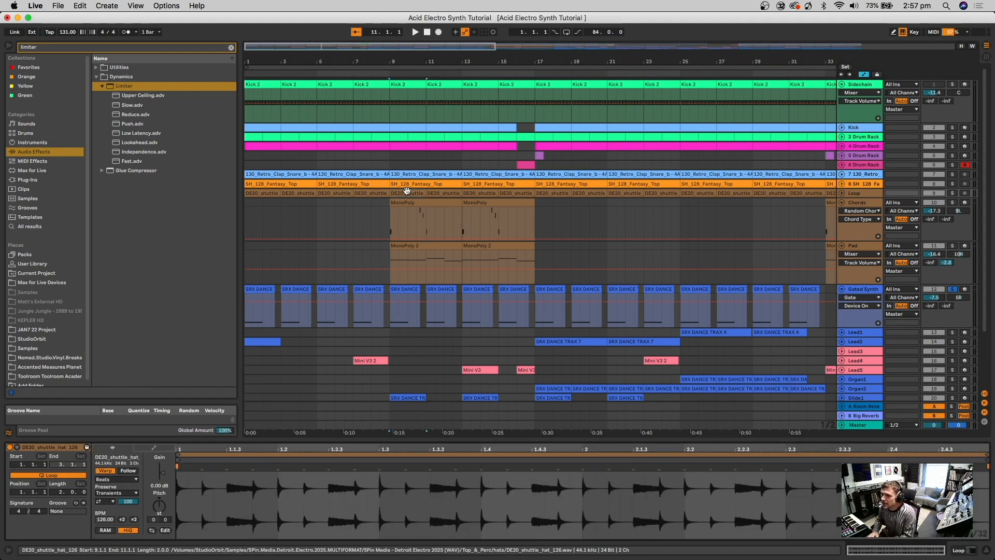
click(118, 492)
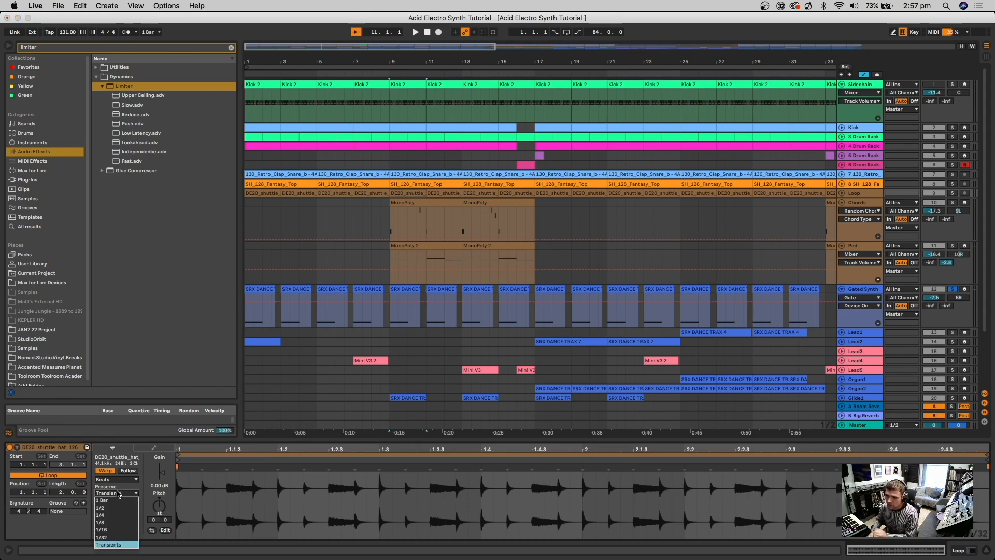
click(117, 529)
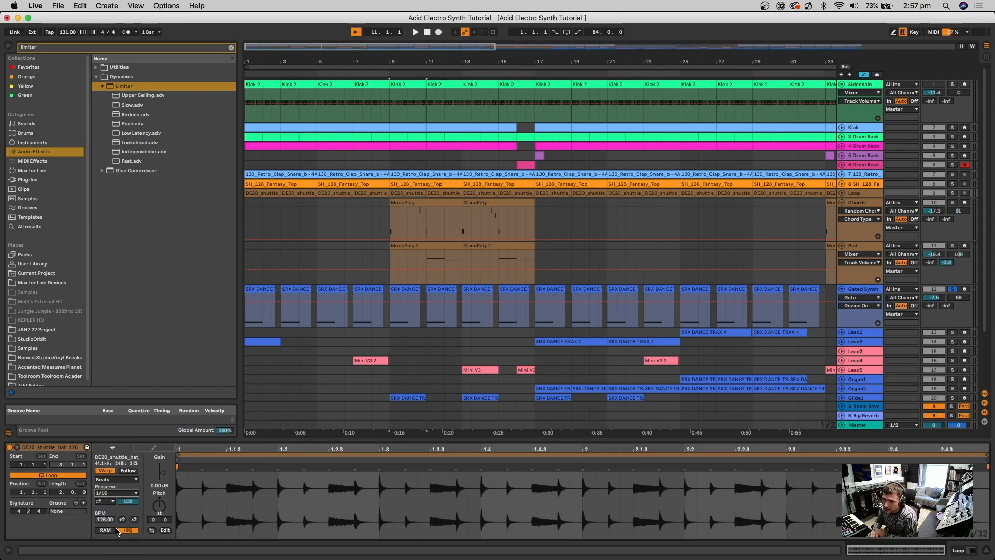
Step: Try the hat clip's transient loop mode off with an envelope of 21, and set it to loop forward with an envelope of 100
click(109, 502)
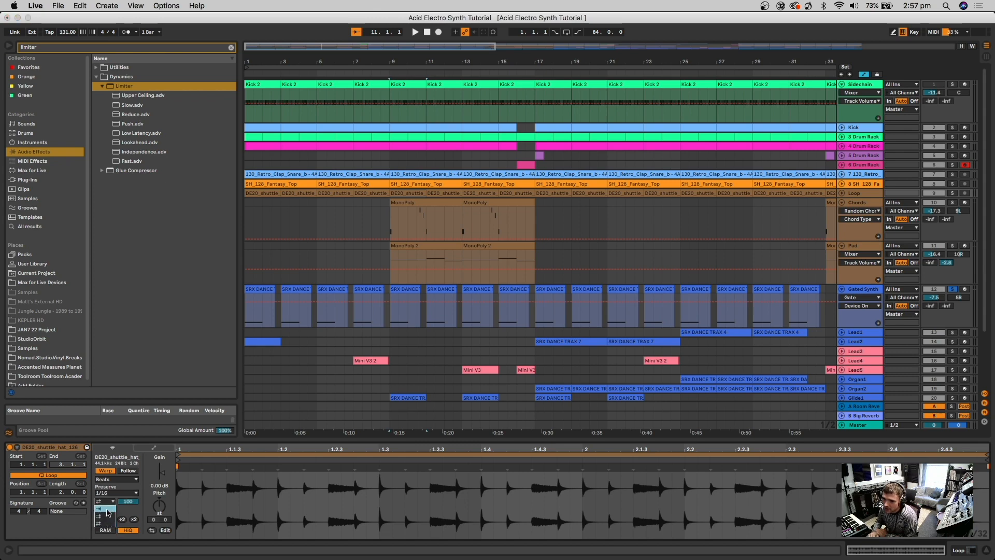
click(106, 510)
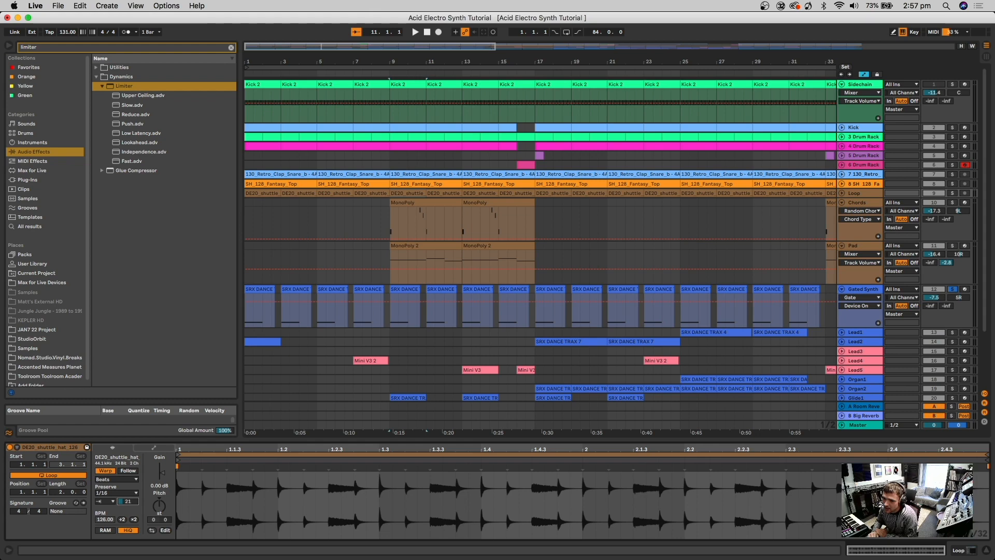
click(111, 506)
click(107, 515)
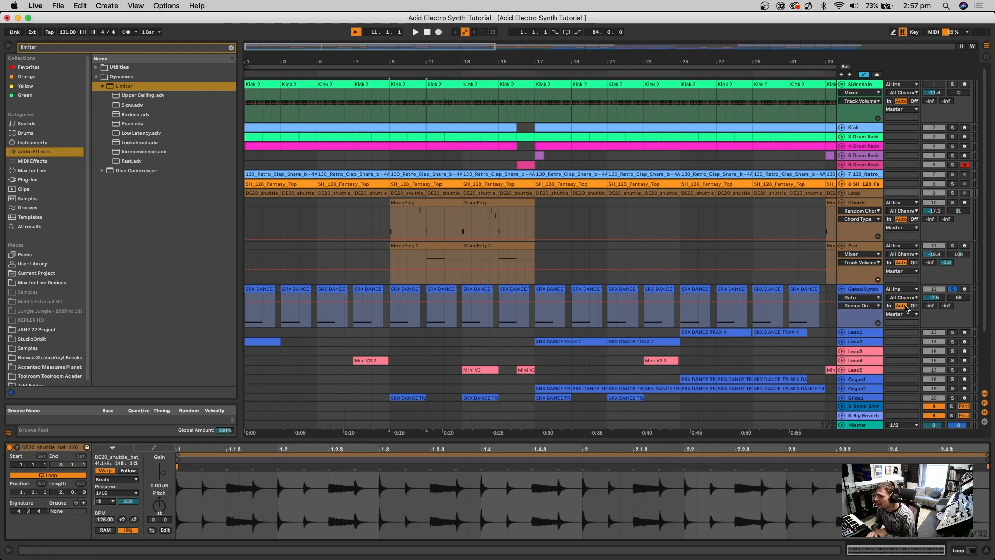
Step: Show the Gated Synth track's device chain and play the soloed track from bar 9 with the sidechained Gate active
click(398, 320)
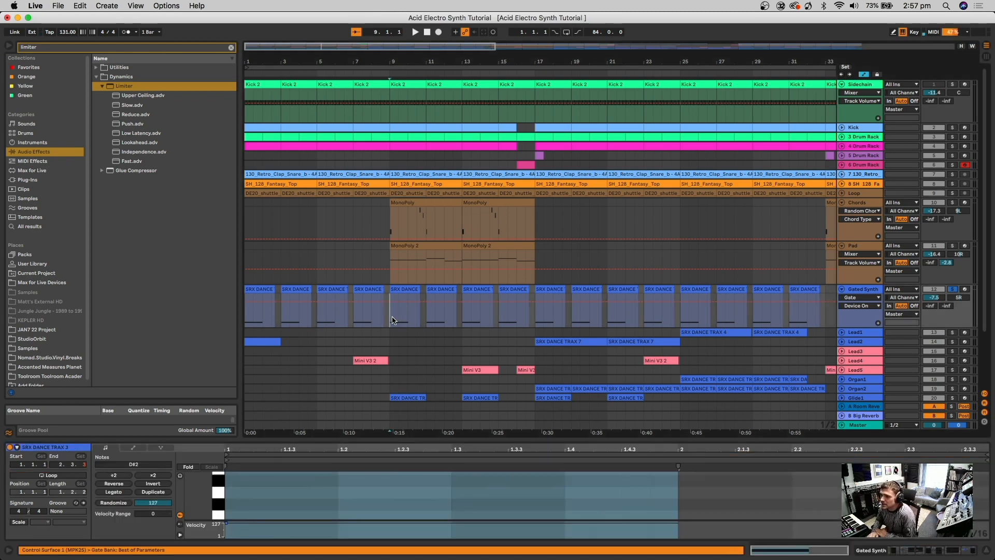
click(859, 289)
key(space)
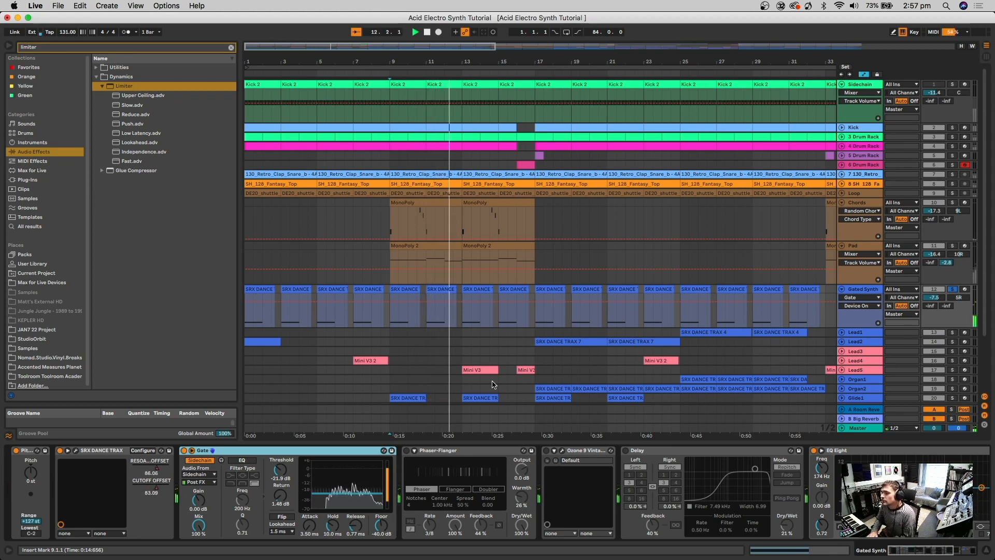
key(space)
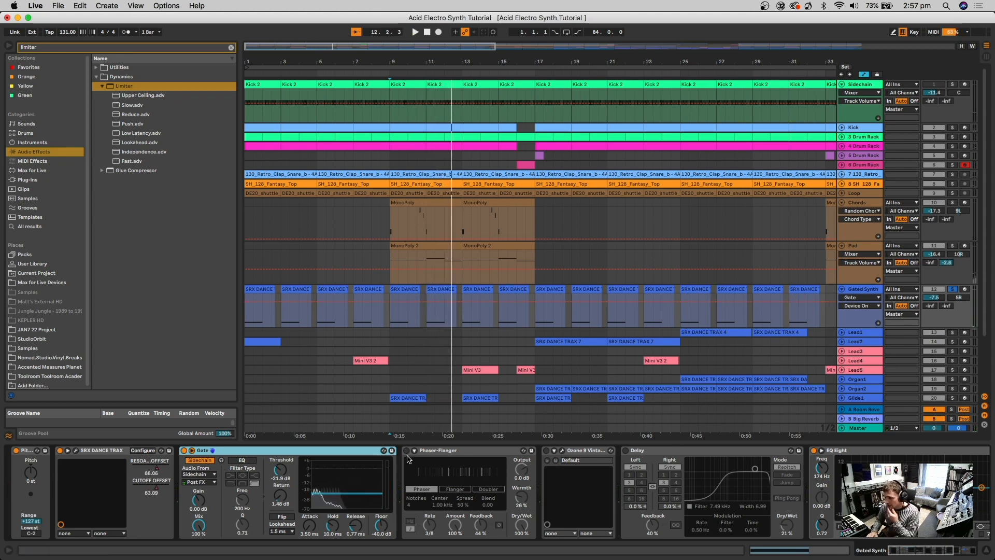
Step: Turn on the Gated Synth's Phaser-Flanger, and turn on its Ozone 9 Vintage effect, playing the soloed track with each one active
click(407, 450)
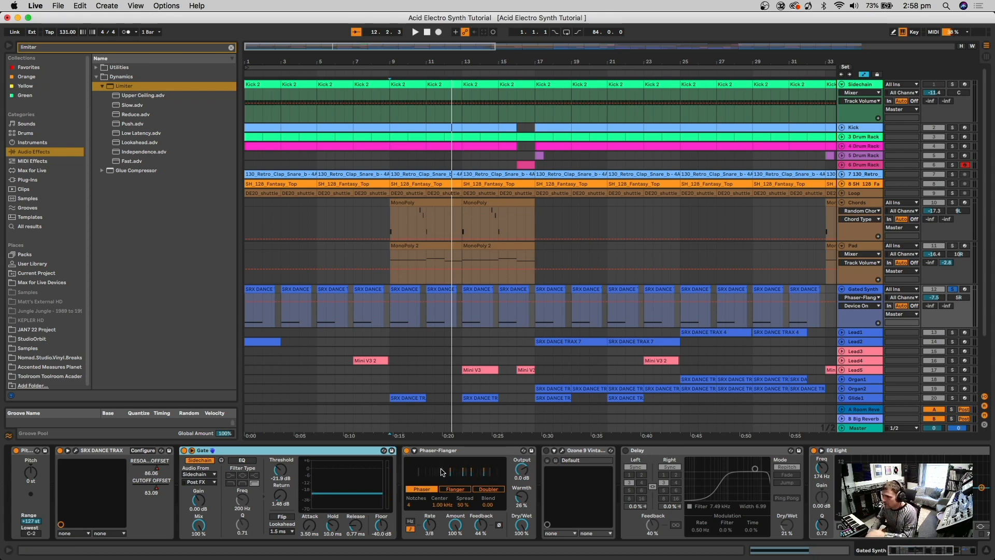
key(space)
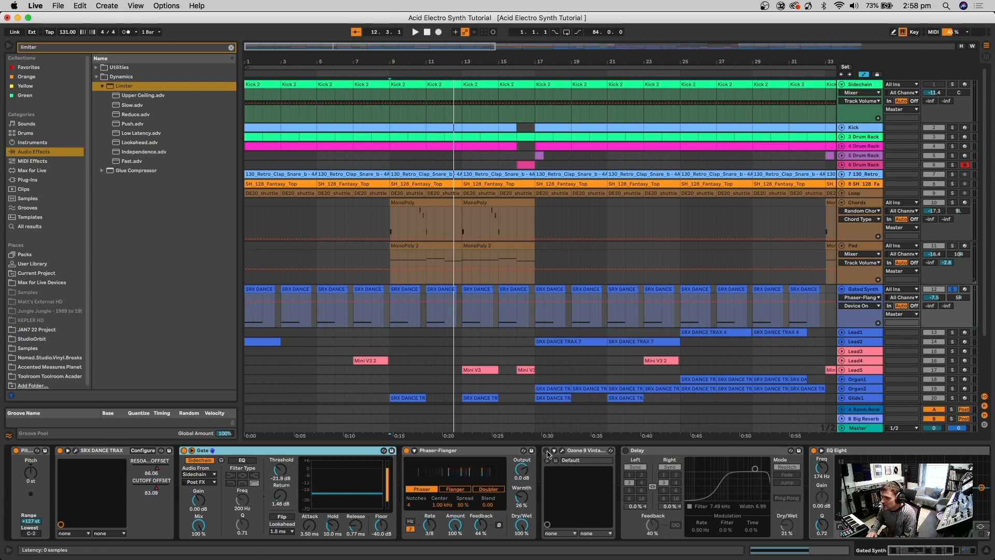
click(546, 451)
click(393, 316)
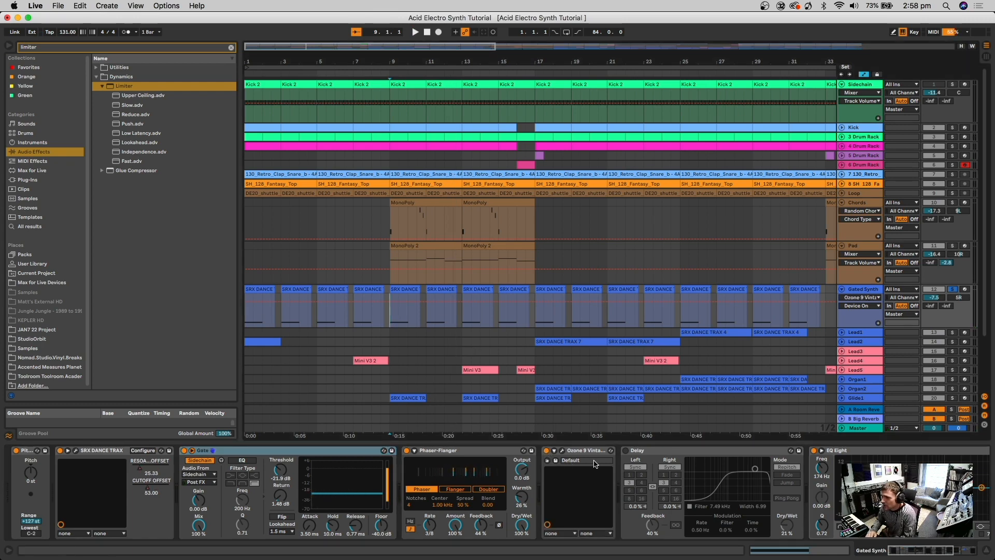
key(space)
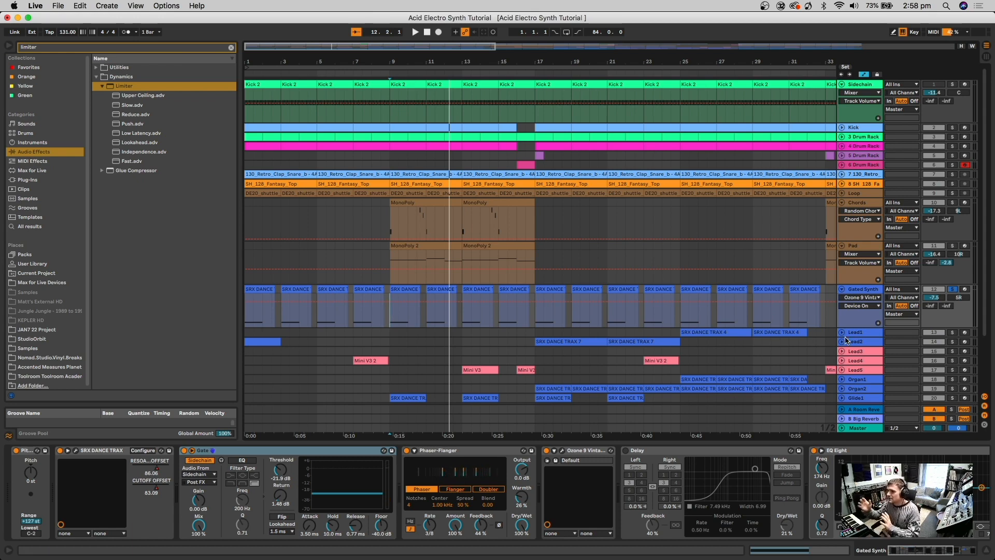
scroll(518, 493, right, 3)
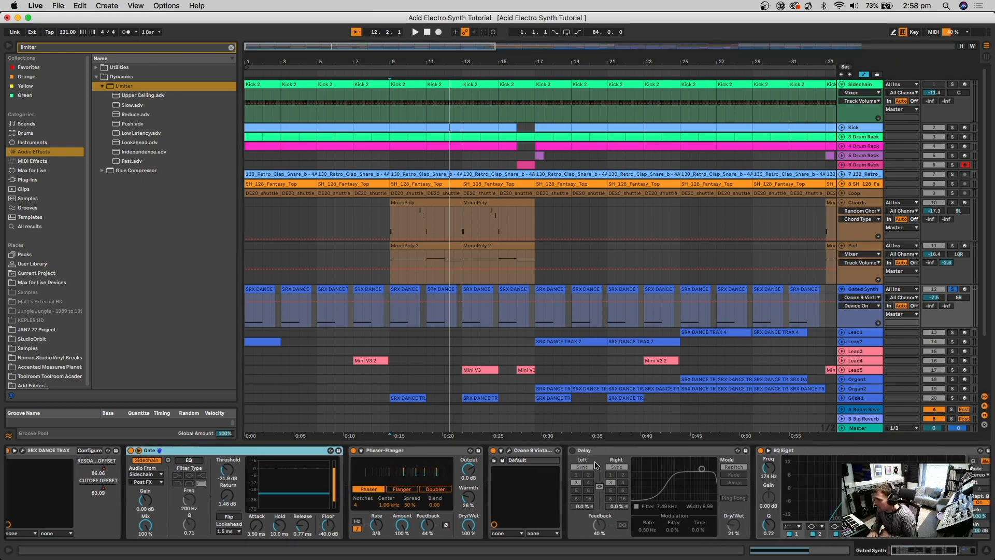
click(555, 451)
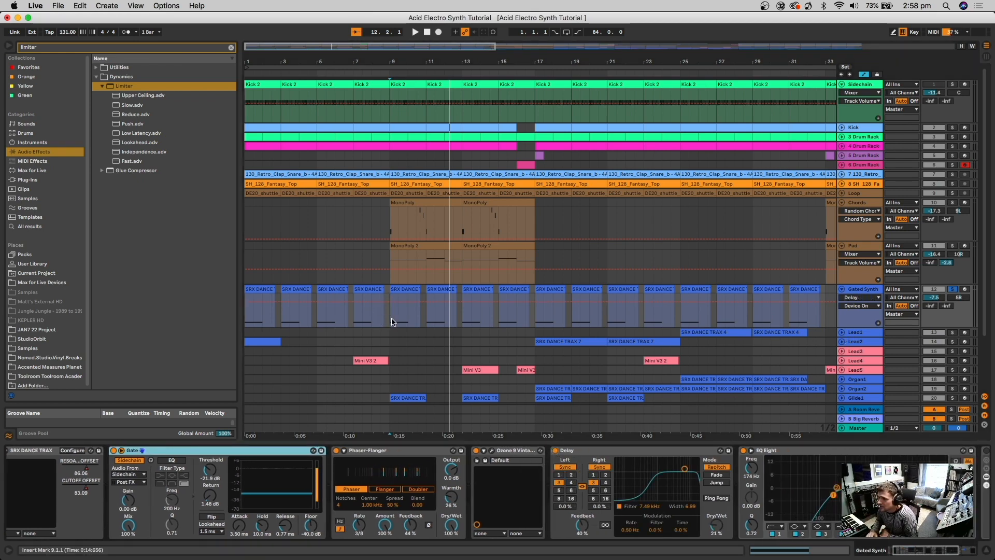
key(space)
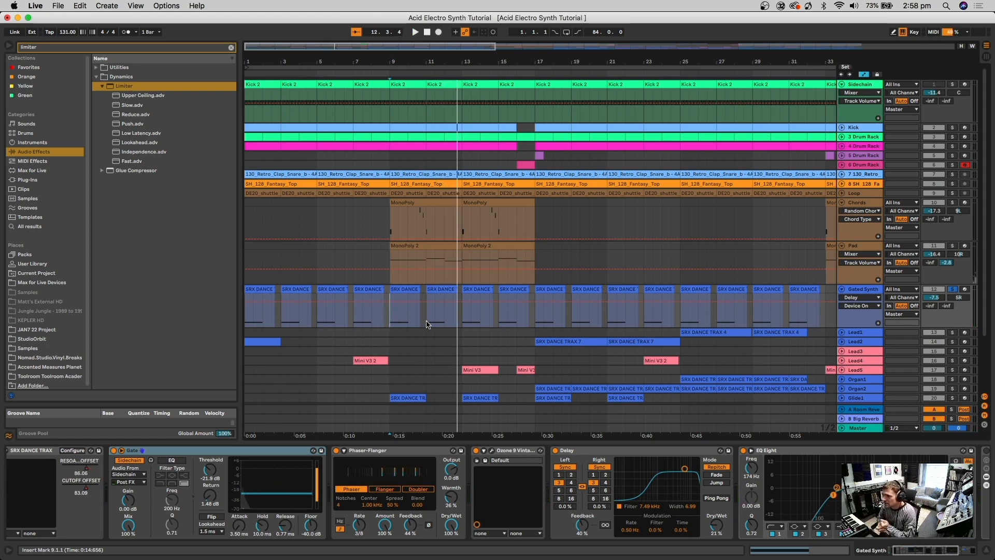
Step: Turn on the Audio Effect Rack after the EQ Eight and play the Gated Synth from bar 9
scroll(672, 506, right, 5)
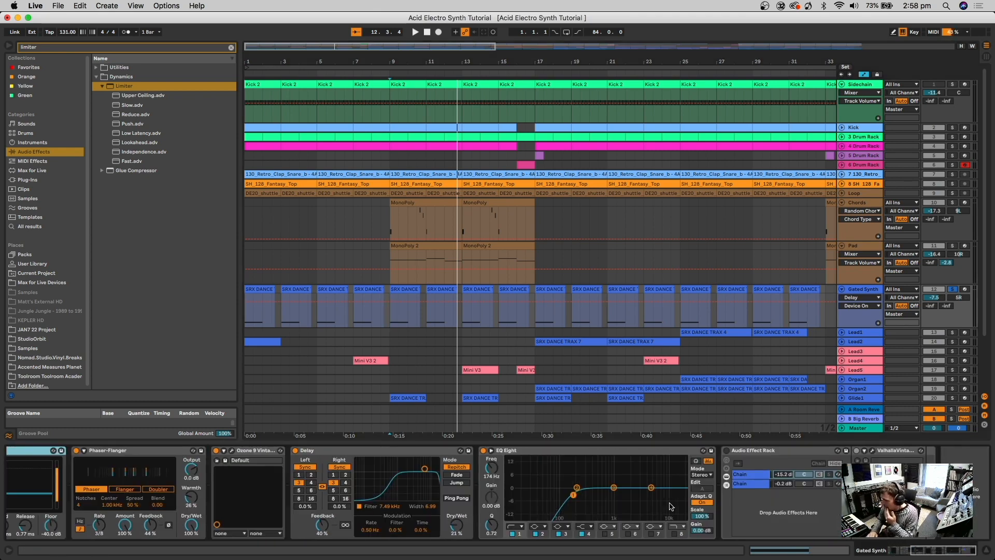
click(728, 454)
click(390, 322)
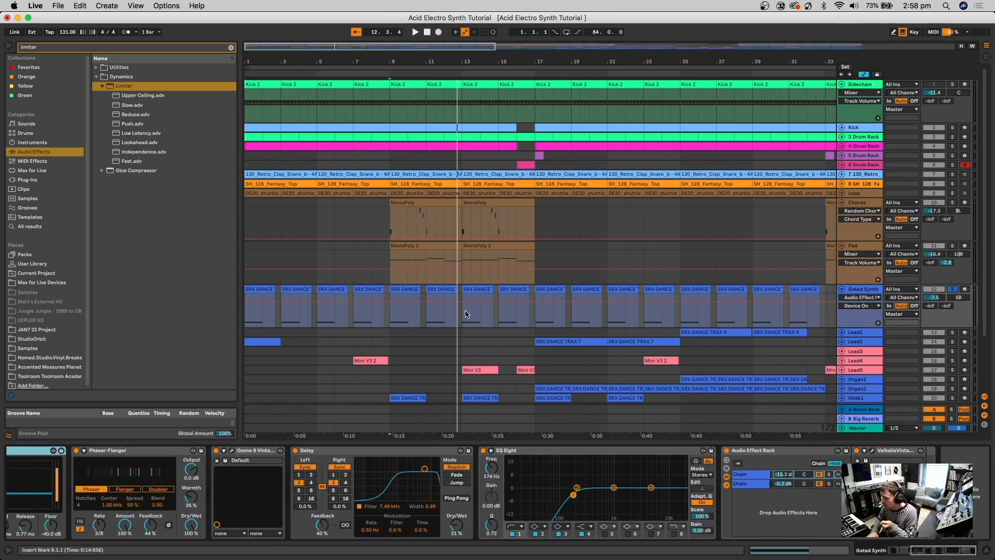
key(space)
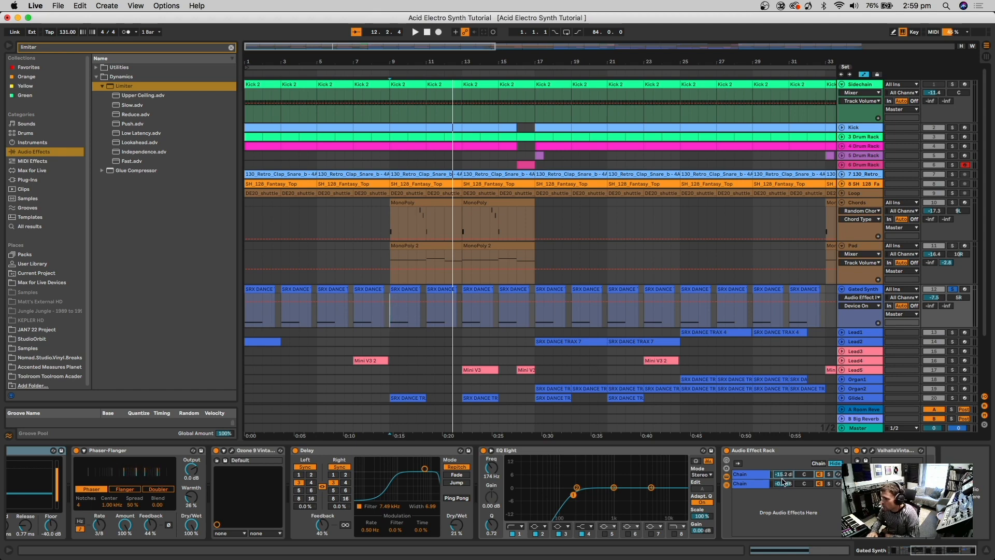
Step: Lower the rack's first chain to -inf dB, play from bar 9, and raise that chain to -13.7 dB while listening
drag(784, 475, 784, 498)
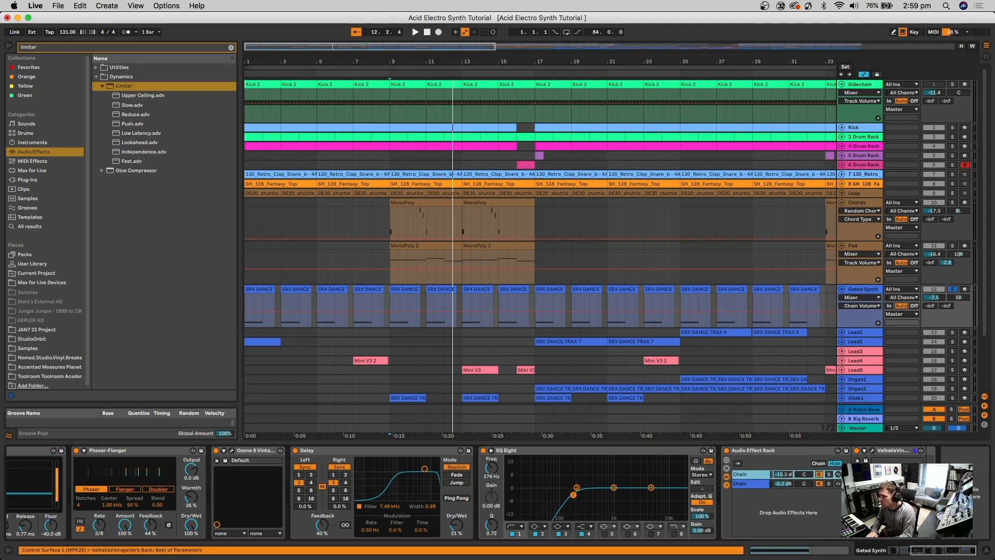
click(391, 312)
key(space)
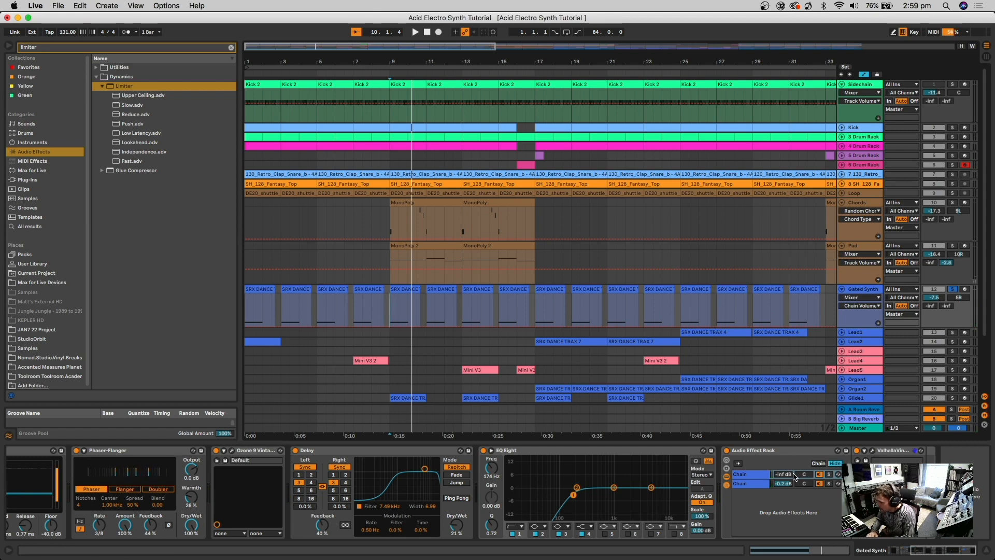
drag(794, 474, 793, 451)
key(space)
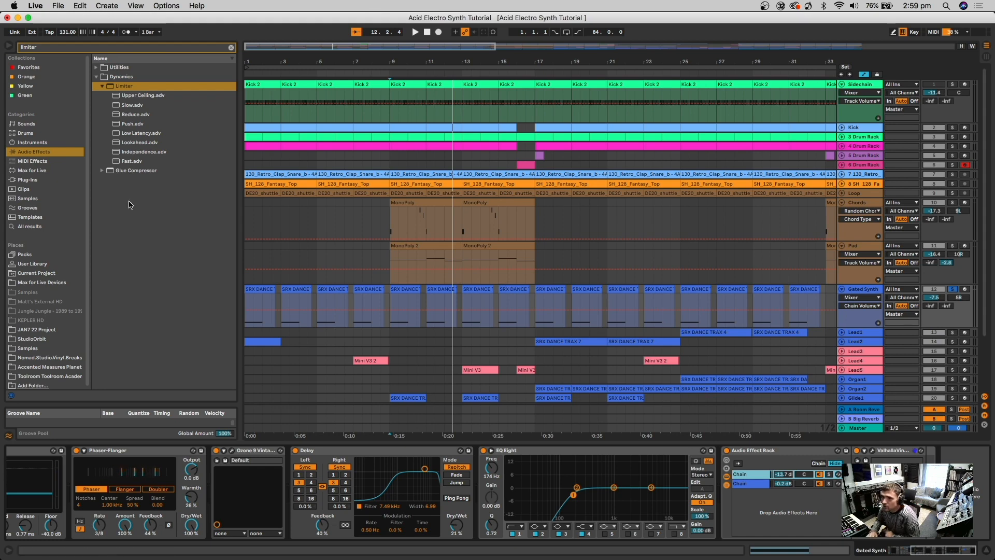
click(231, 48)
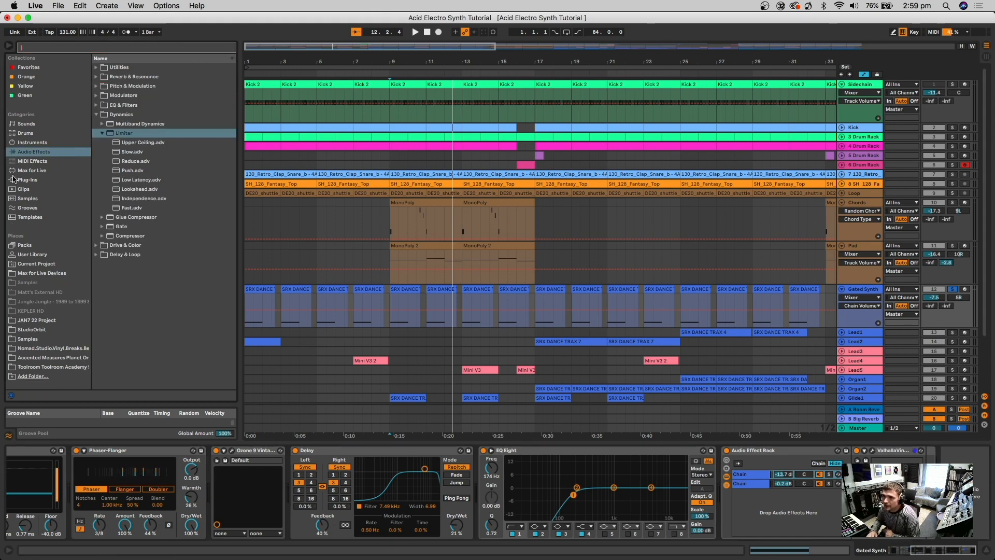
text(audio e)
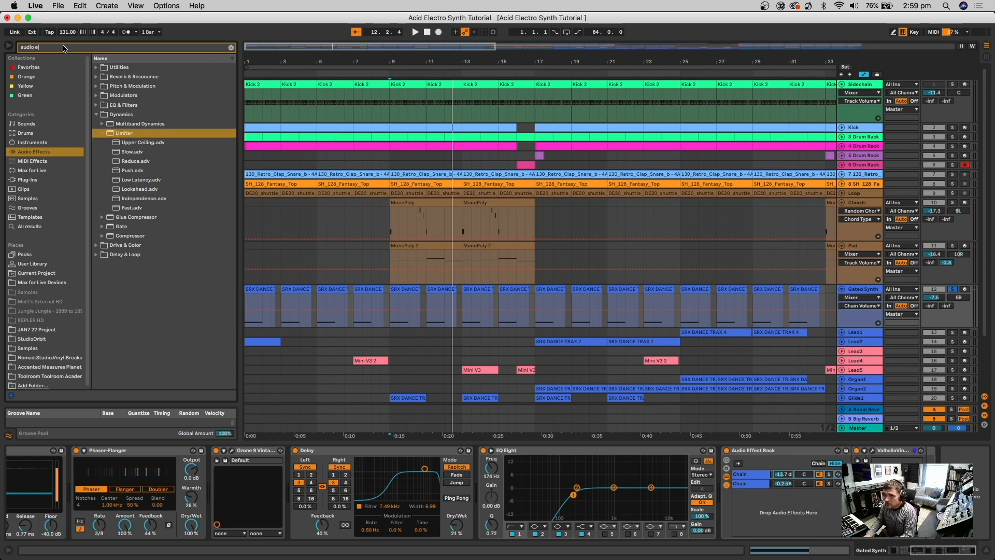
text(ffect)
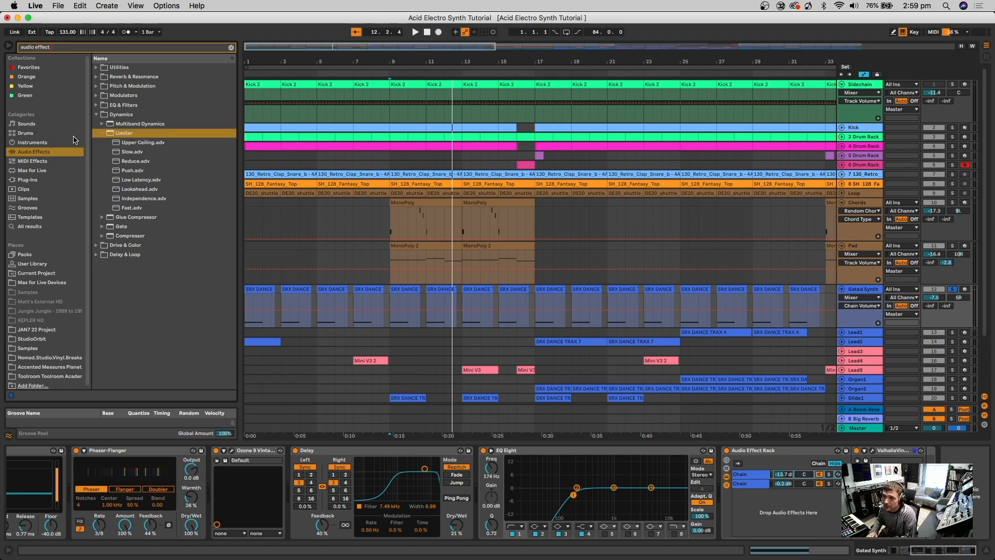
text( rack)
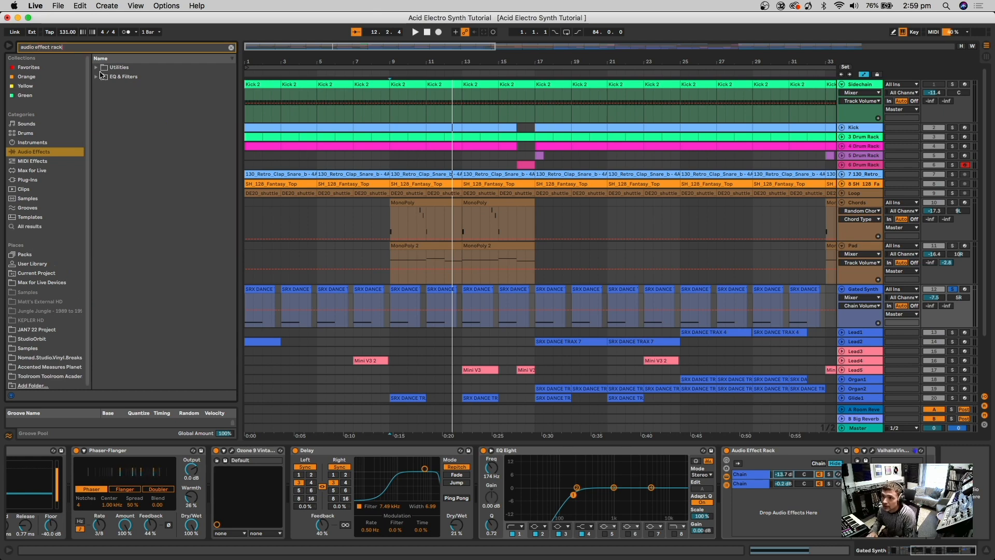
click(96, 68)
click(133, 77)
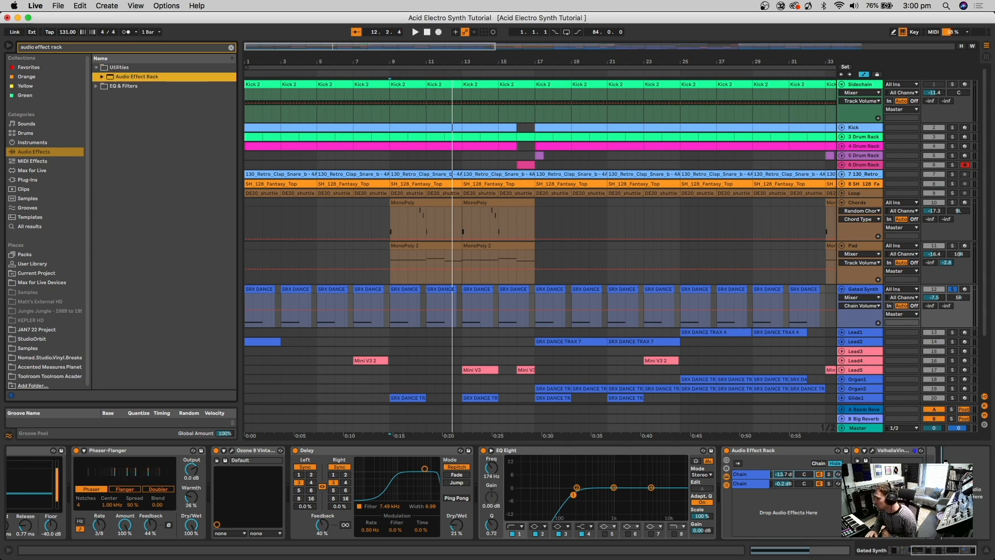
drag(132, 76, 945, 462)
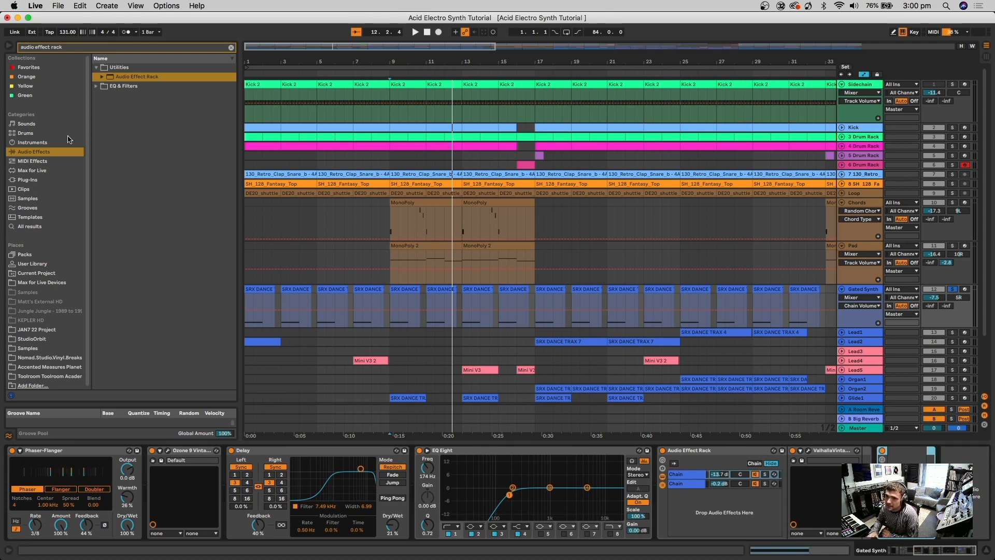
Step: Find the Reverb among the audio effects and place it inside the new Audio Effect Rack
click(80, 48)
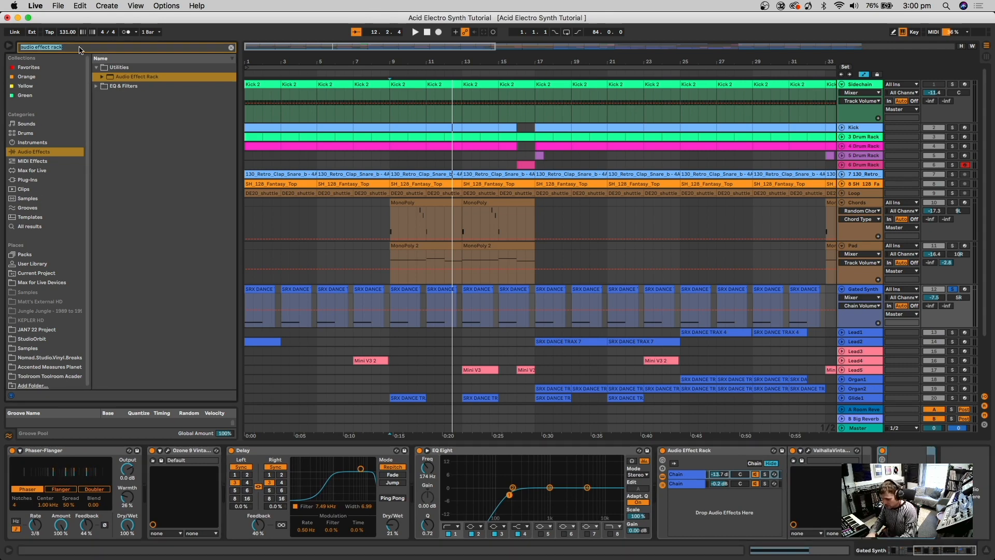
text(rve)
text(ver)
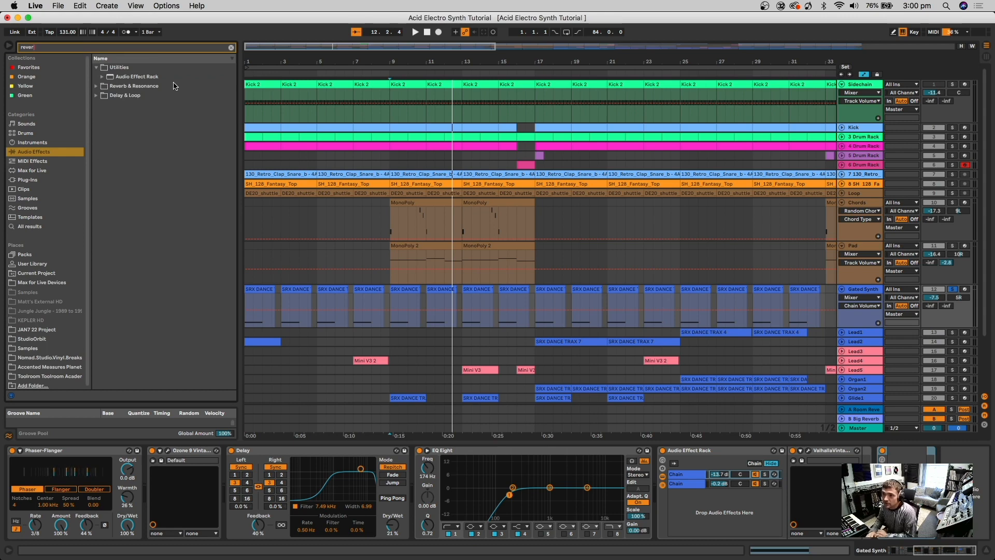
click(95, 86)
click(125, 105)
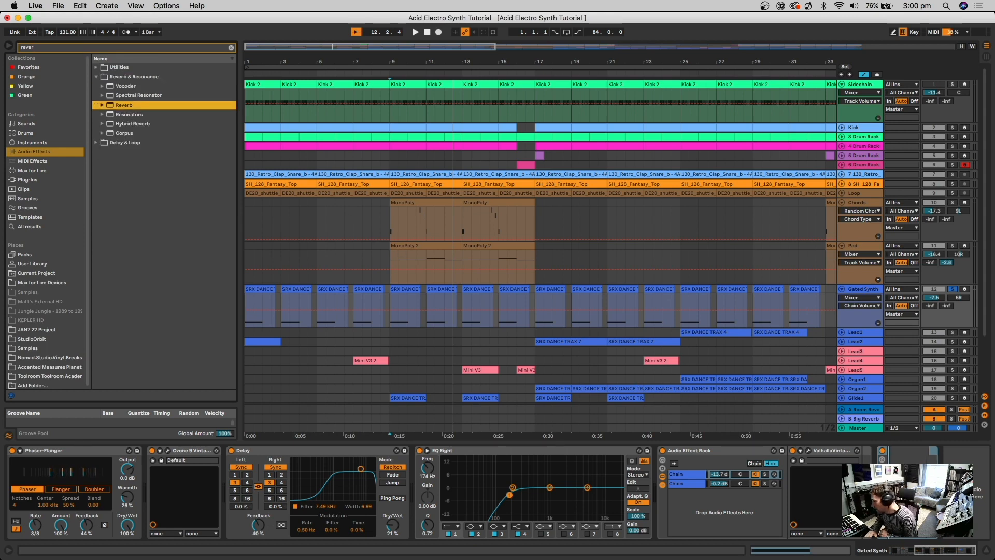
drag(124, 105, 909, 493)
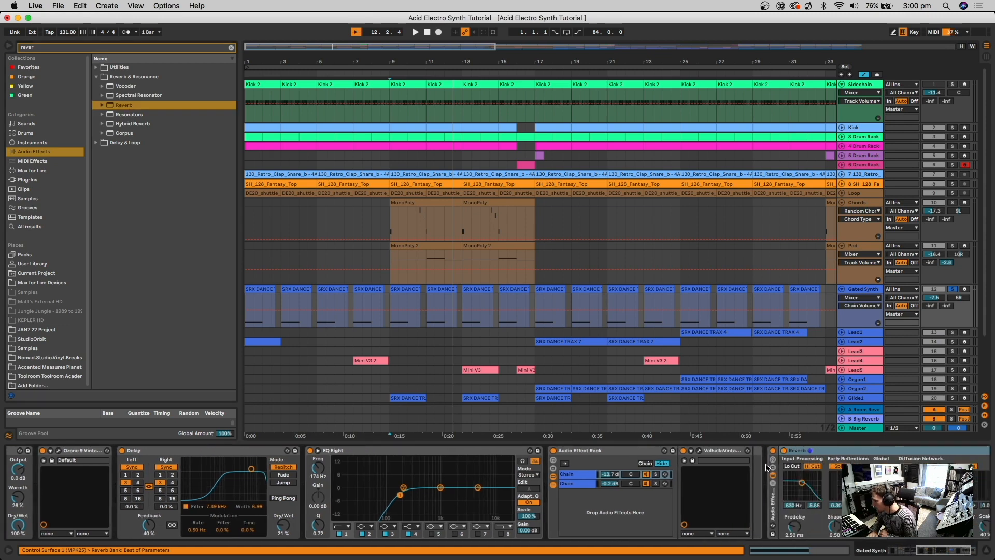
Step: Show the new rack's chain list and create a second, empty chain in it
click(772, 483)
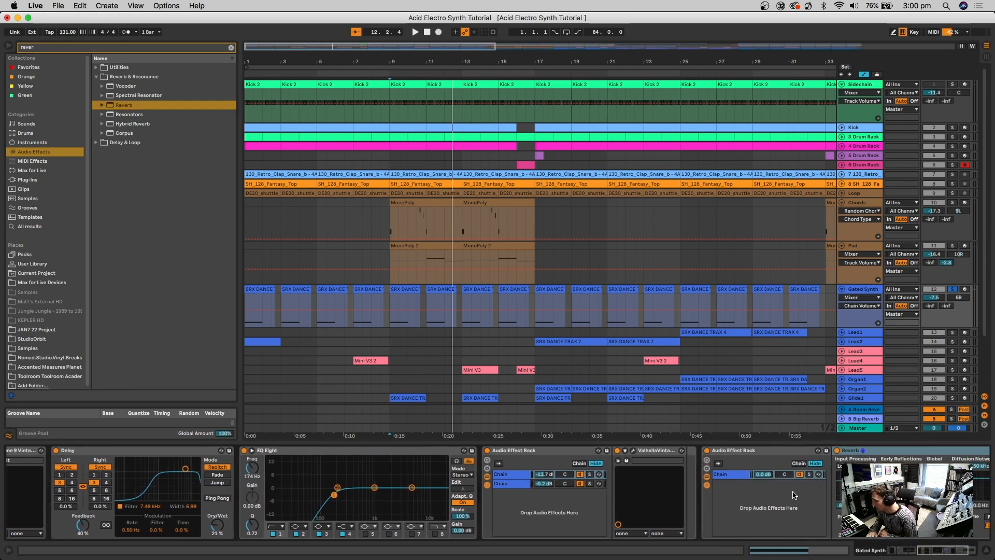
right_click(732, 497)
click(730, 494)
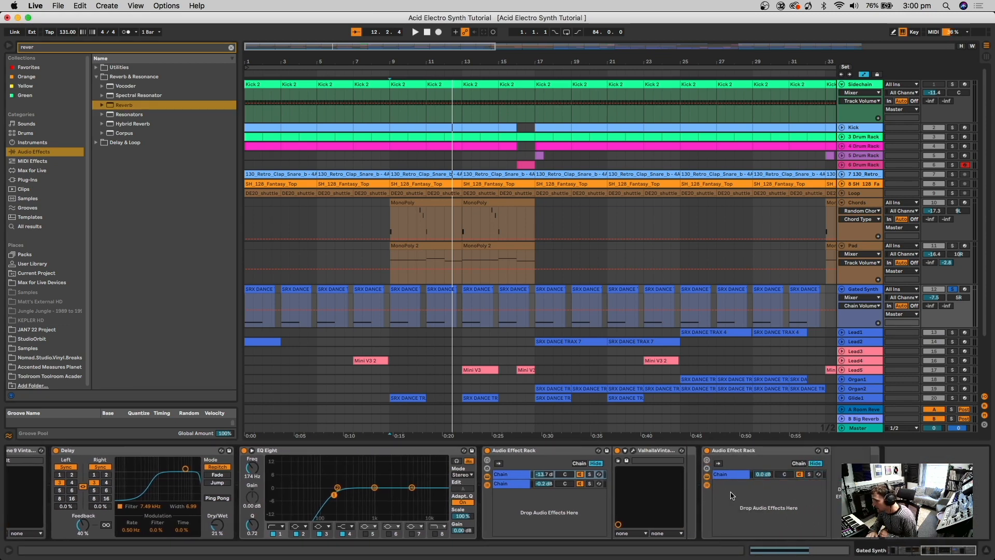
right_click(730, 486)
click(749, 492)
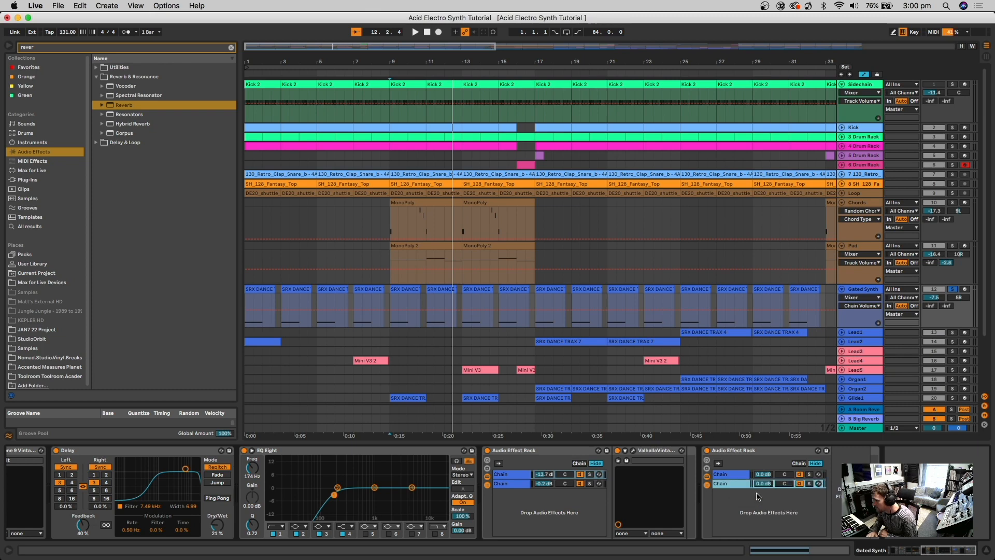
Step: Show the Reverb in the new rack's first chain, and delete the whole rack from the Gated Synth track
click(735, 473)
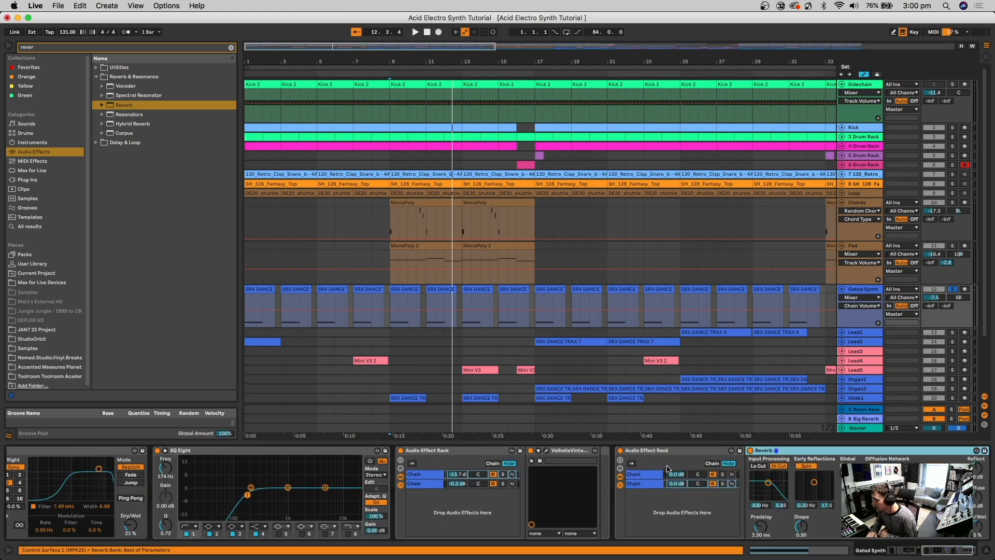
click(681, 452)
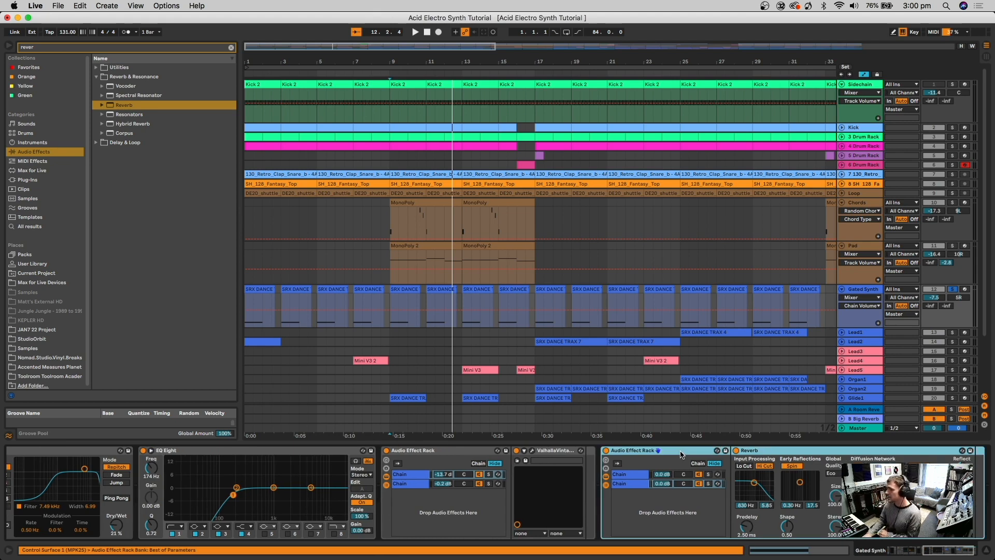
key(Delete)
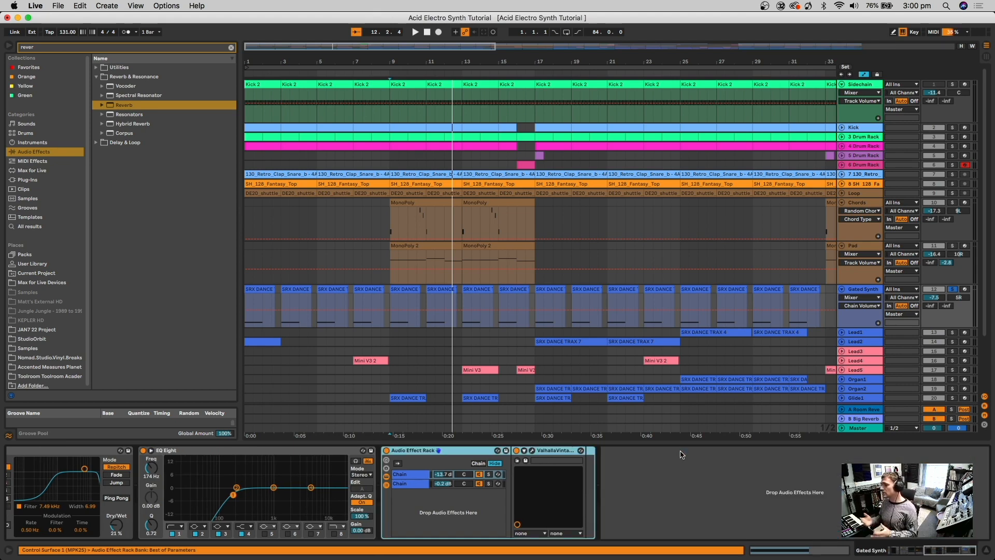
Step: Solo the Chords and Pad tracks together with the Gated Synth and play them from bar 9
double_click(423, 58)
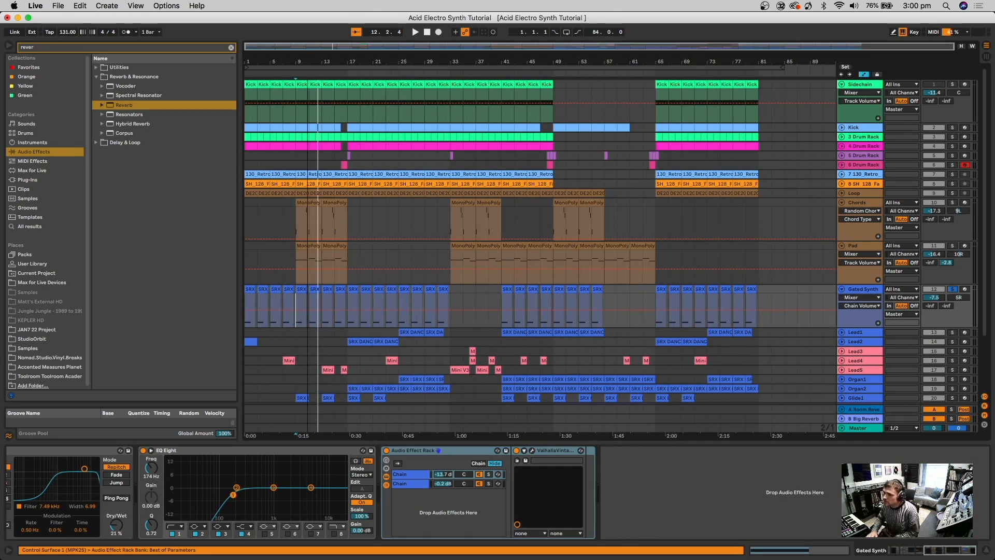
scroll(433, 235, down, 2)
scroll(924, 278, down, 2)
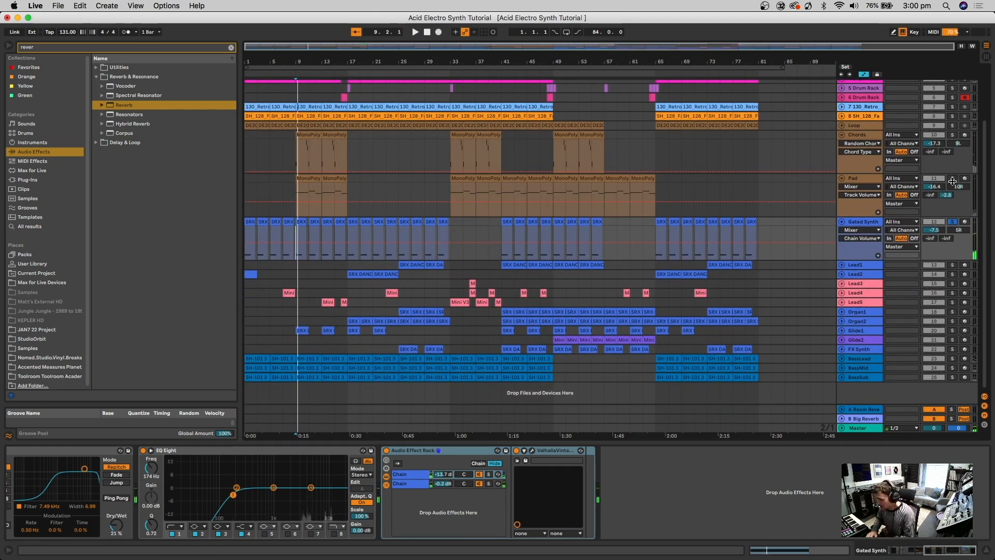
click(953, 176)
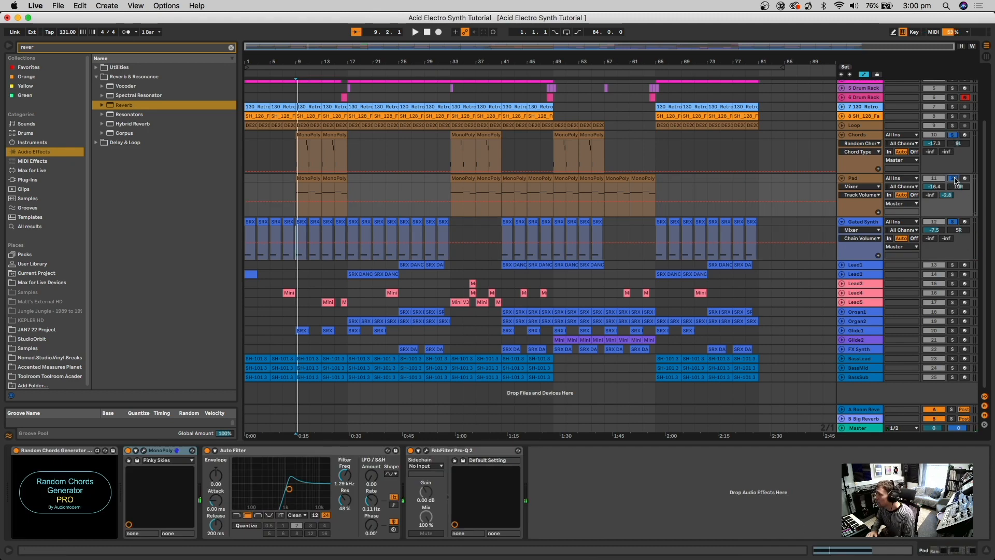
click(292, 155)
key(space)
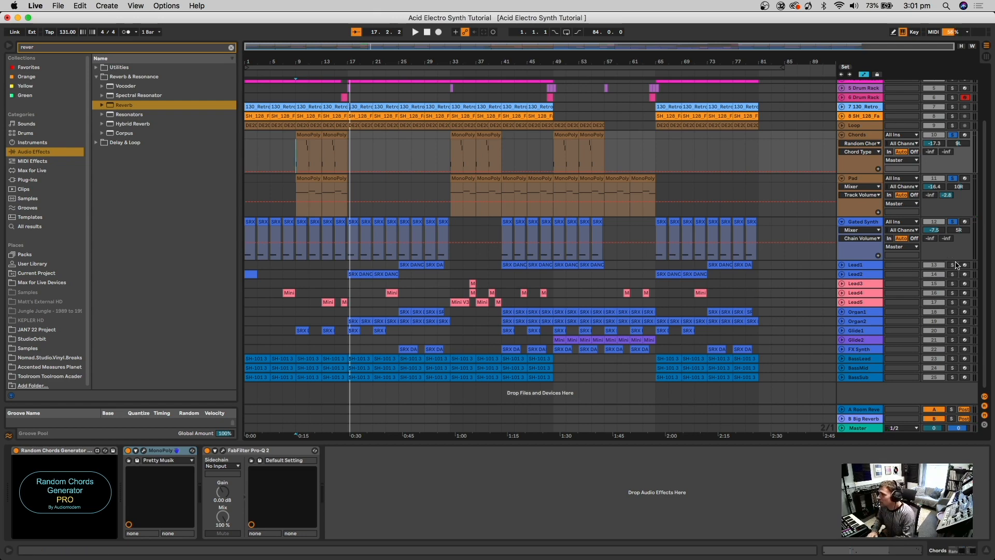
Step: Solo the Lead1 to Lead5 tracks in place of the Chords, Pad and Gated Synth tracks
click(953, 266)
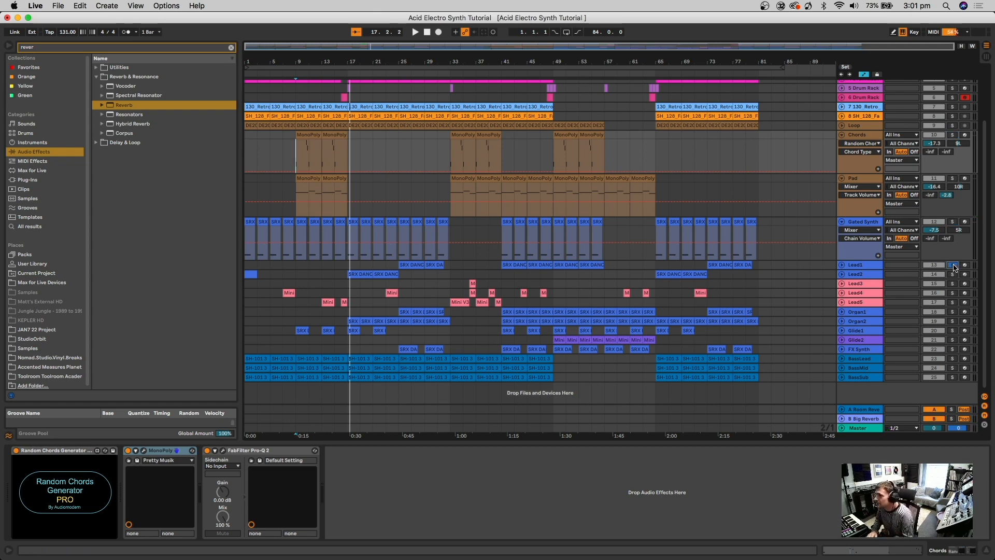
click(953, 306)
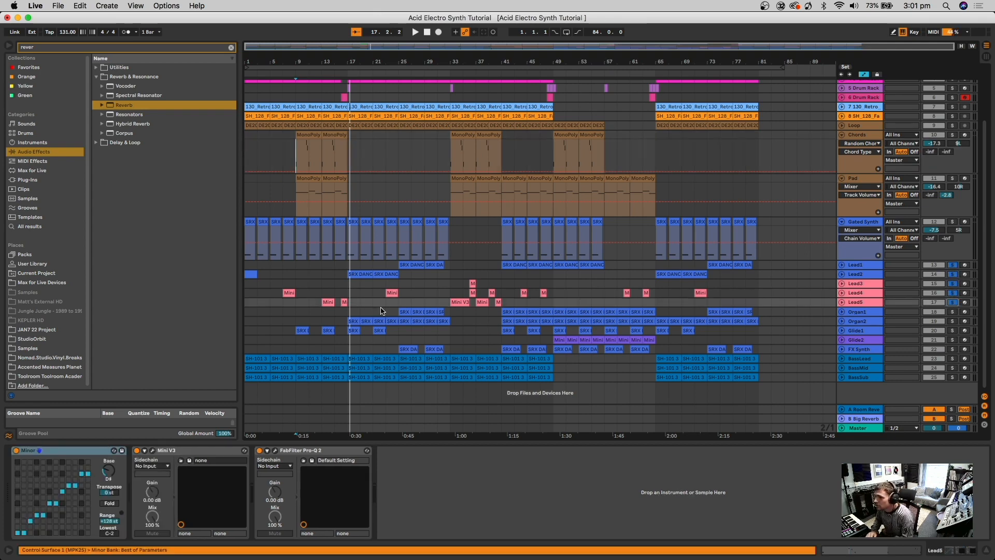
Step: Play the soloed lead tracks from bar 17 and unfold the Lead2 track
click(349, 268)
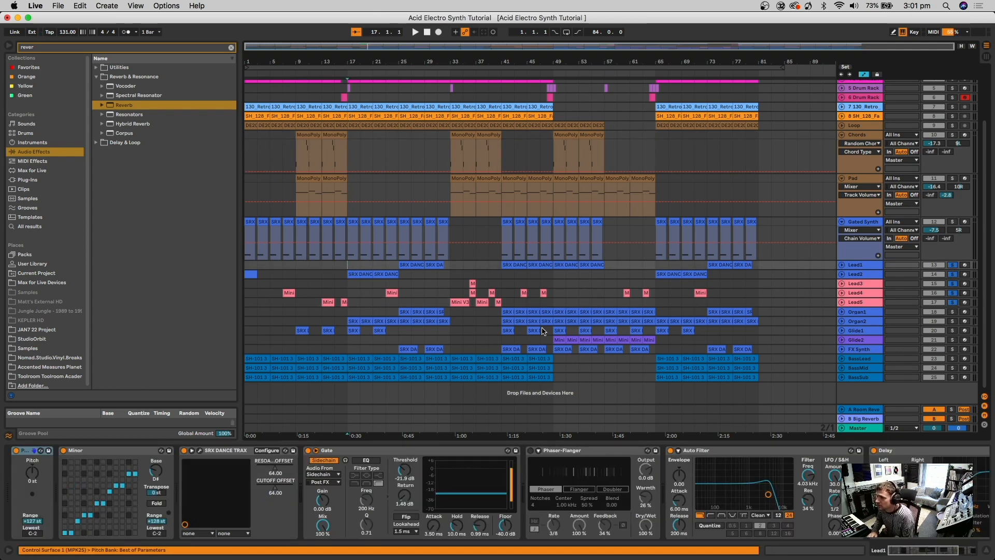
key(space)
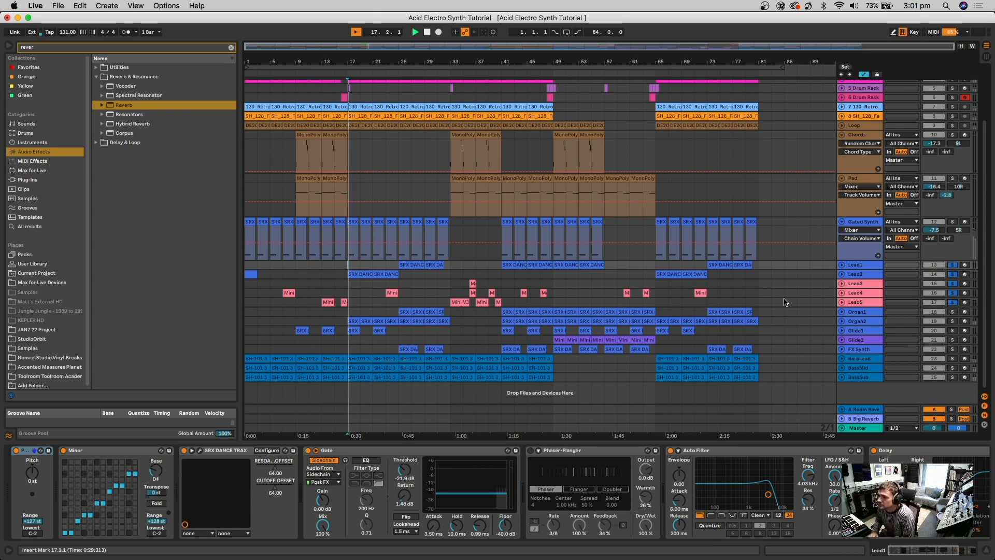
click(841, 274)
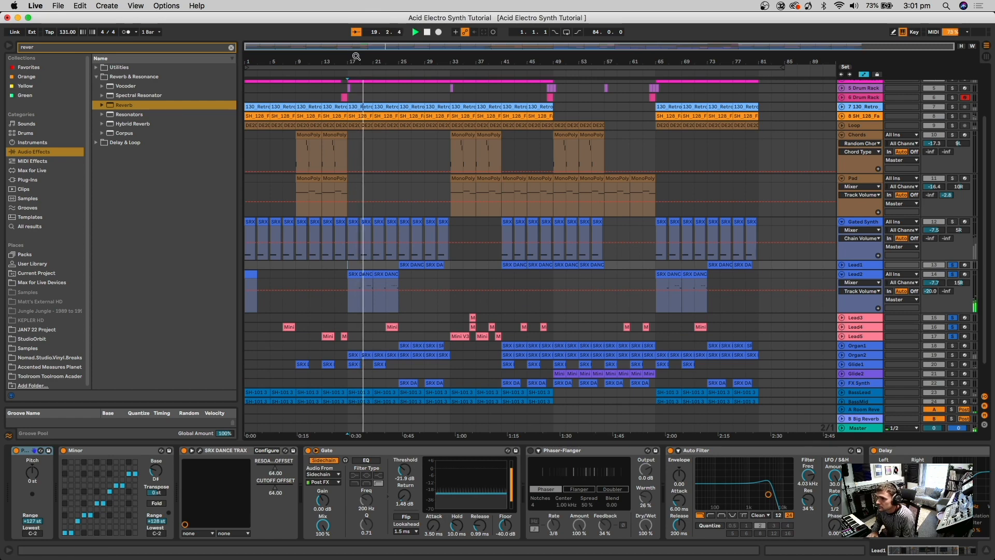
drag(355, 52, 357, 57)
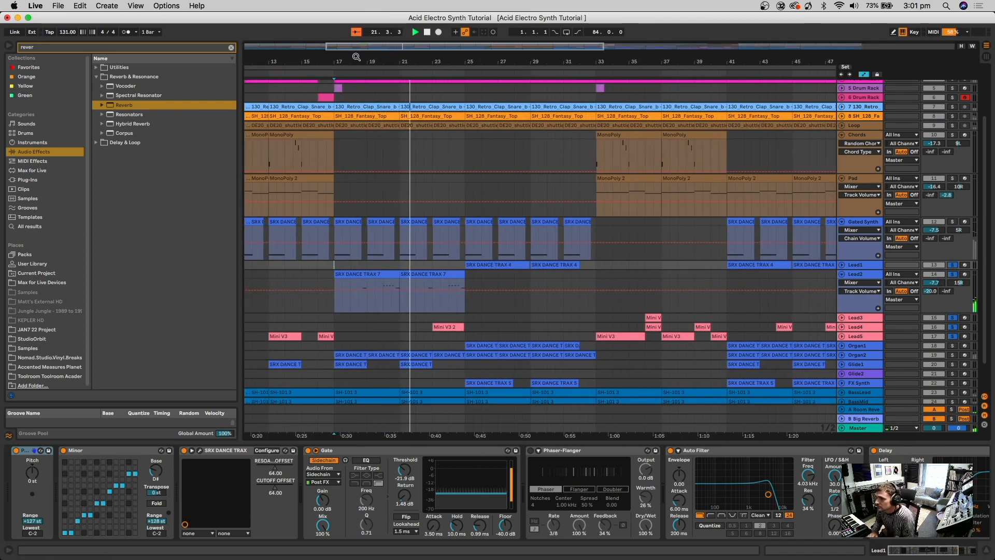
Step: Delete the Phaser-Flanger from the Lead1 track and review the rest of its device chain
click(605, 451)
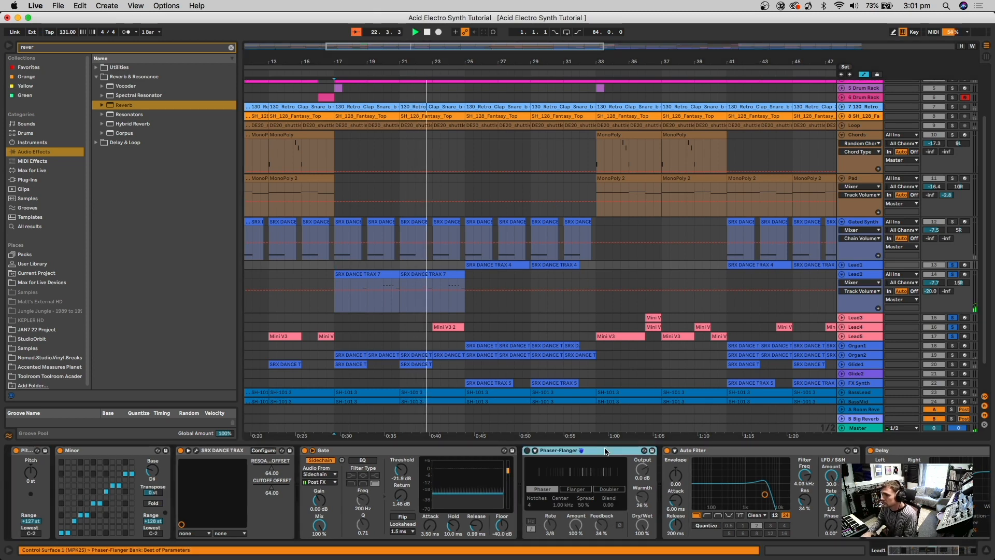
key(Delete)
scroll(679, 512, right, 3)
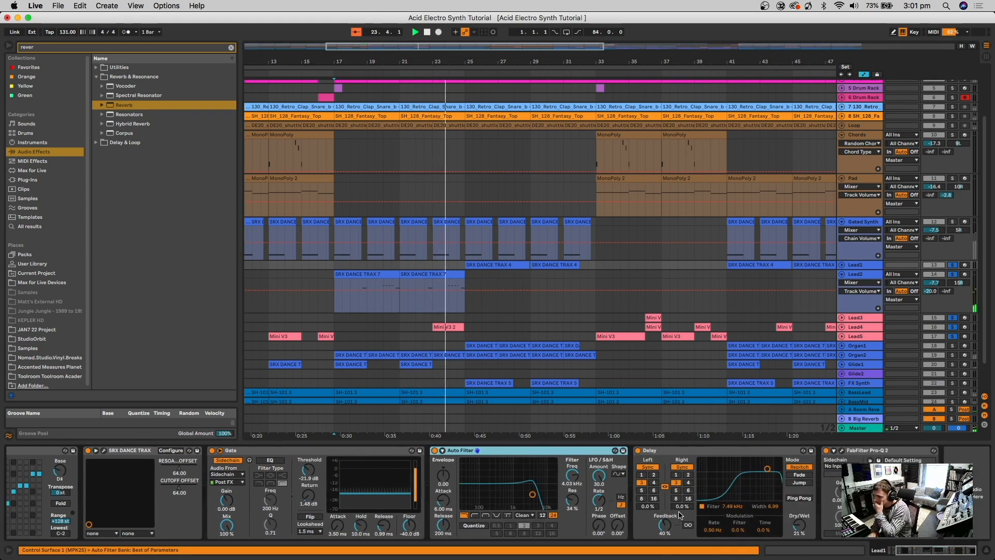
scroll(679, 512, left, 3)
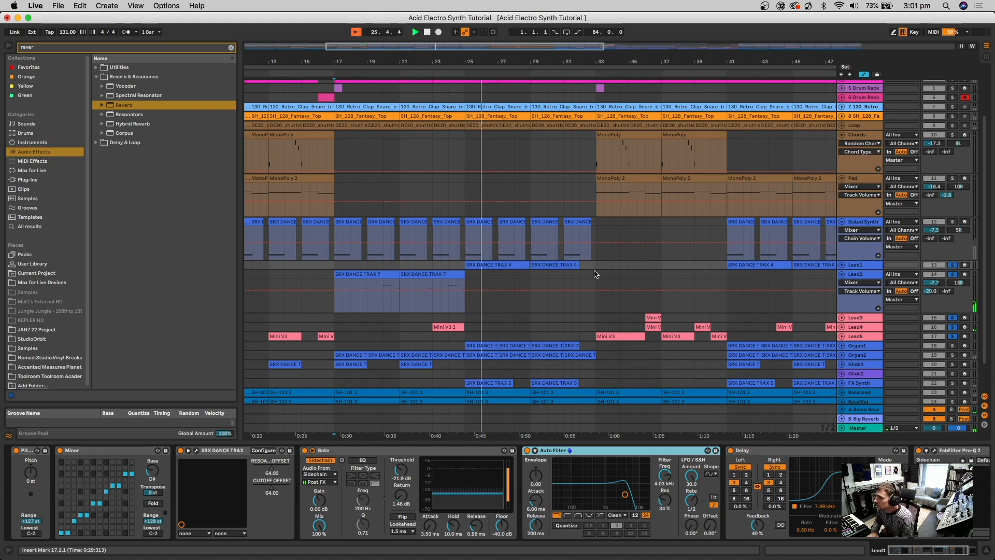
Step: Unfold the Lead1 track and play its second SRX DANCE TRAX 4 clip from bar 30
click(596, 290)
key(space)
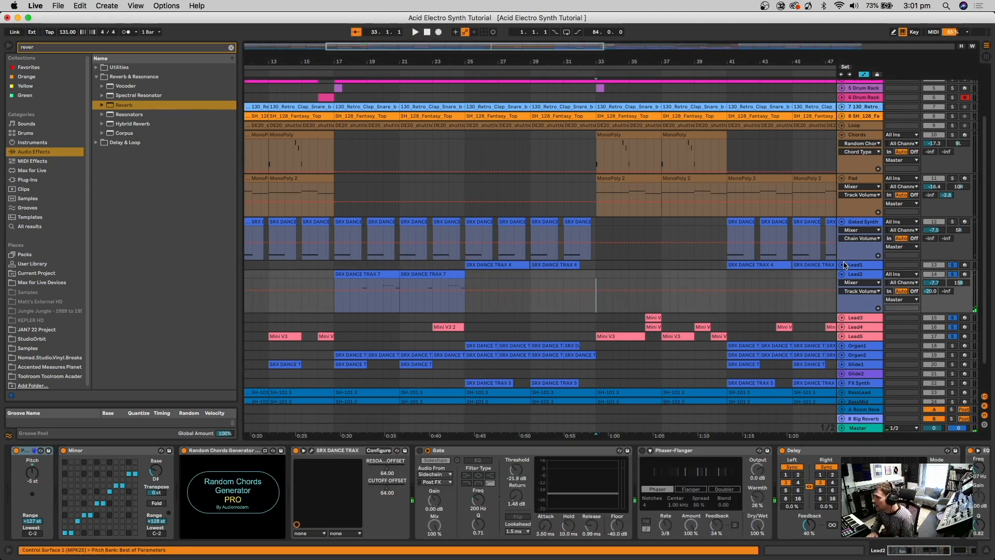
click(843, 266)
click(486, 296)
key(space)
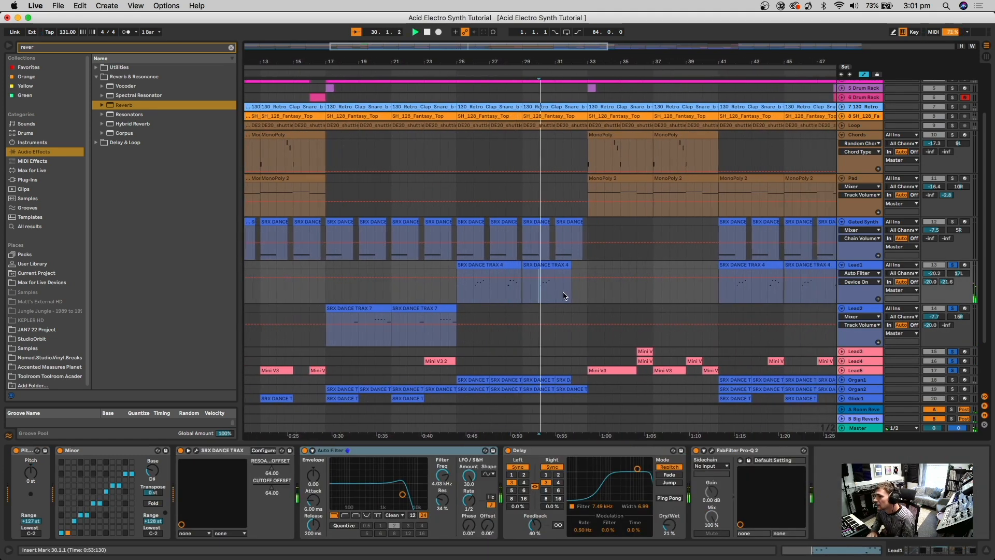
scroll(633, 324, down, 2)
scroll(635, 321, down, 1)
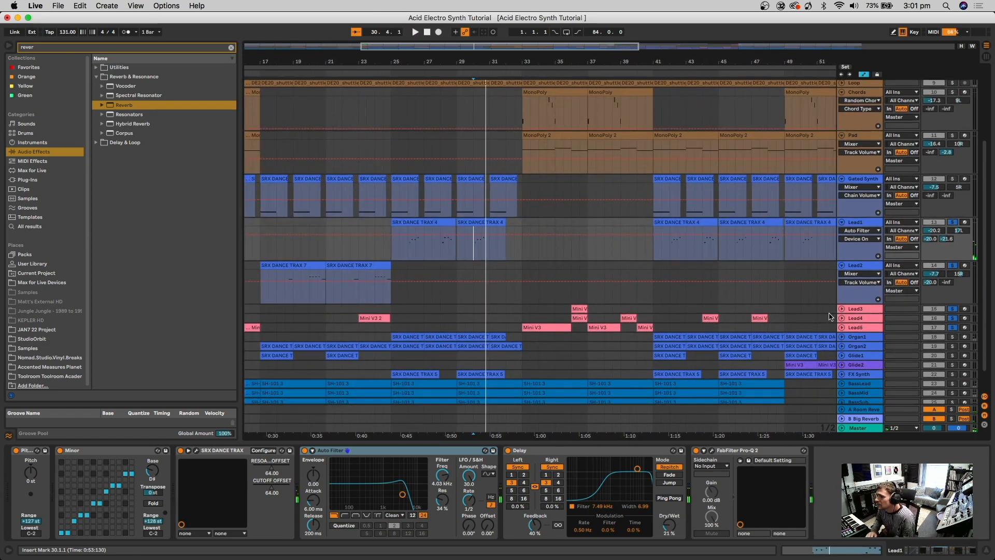
Step: Play the lead tracks from bar 33 and unfold Lead5, Lead4 and Lead3 to show their Mini V3 clips
click(522, 310)
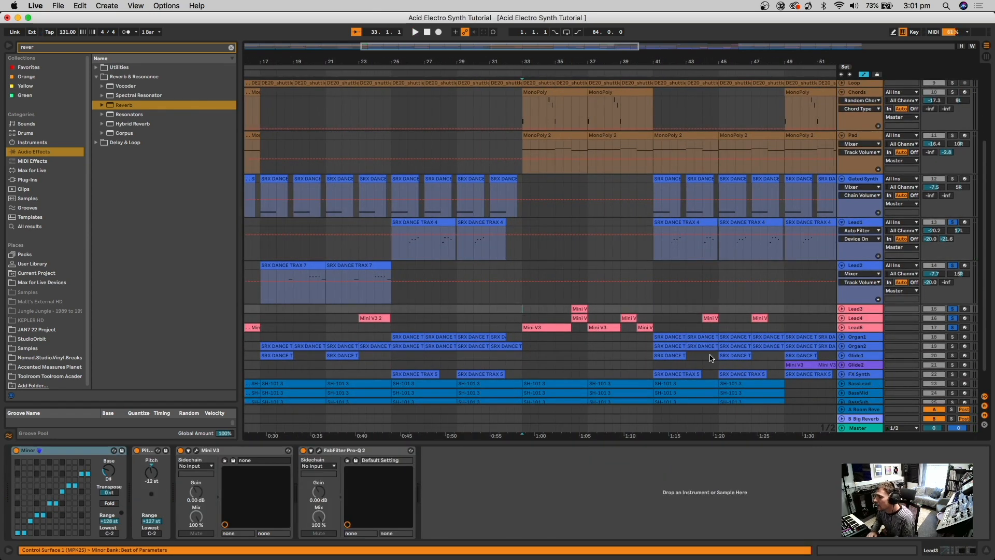
key(space)
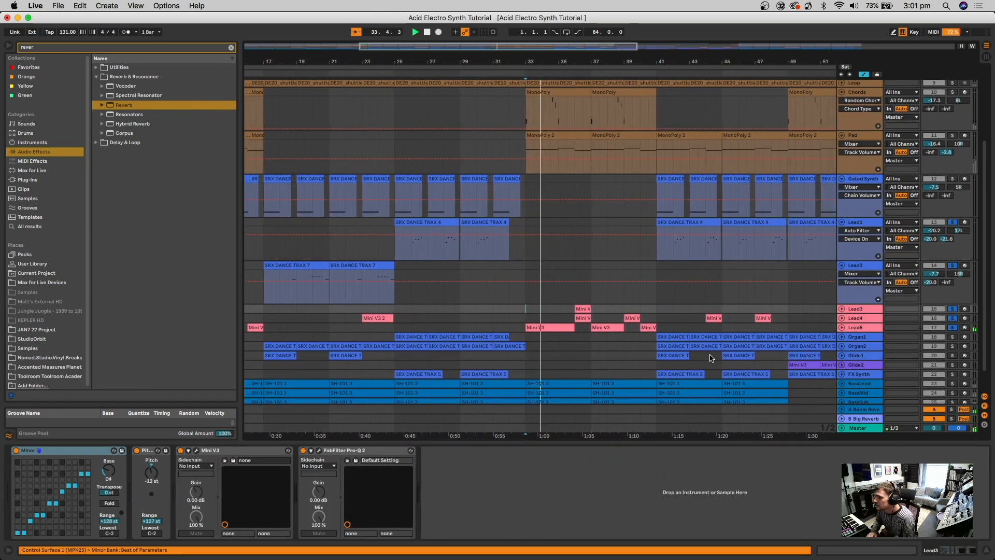
click(842, 327)
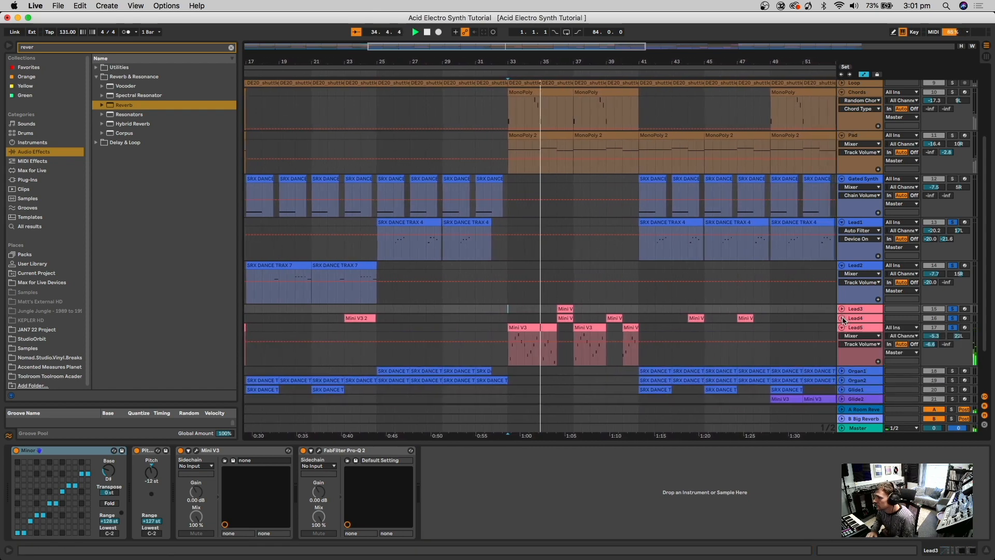
click(842, 318)
click(842, 308)
scroll(801, 339, down, 3)
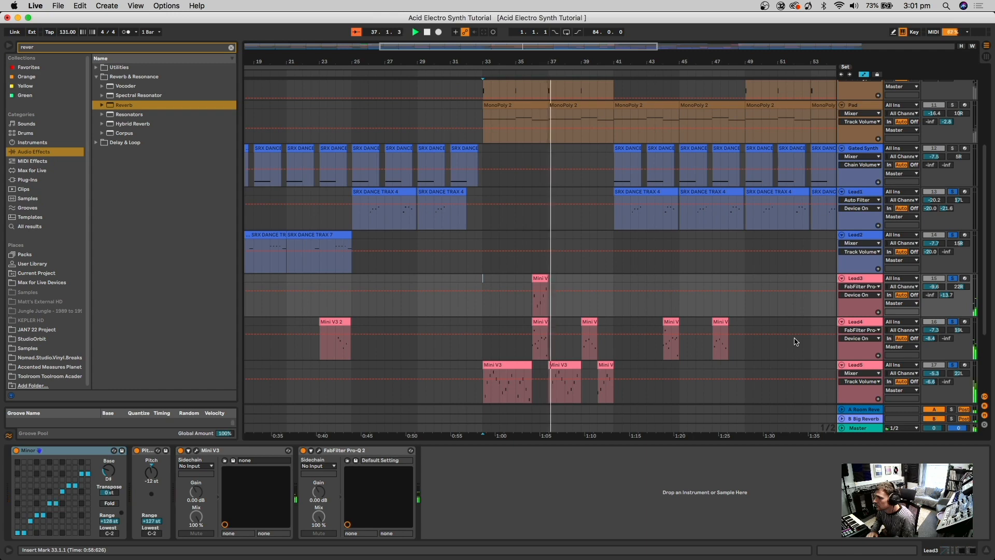
scroll(796, 341, down, 2)
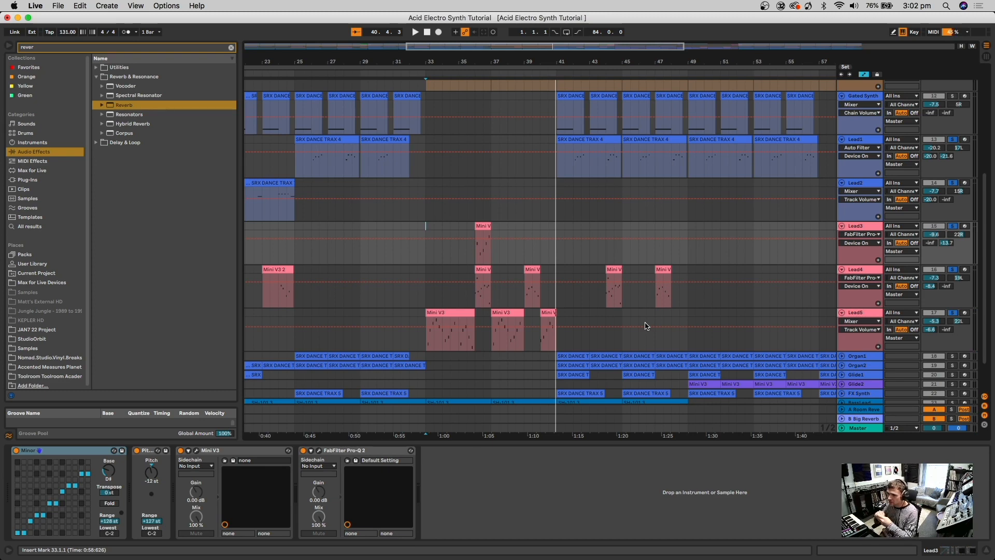
Step: Replay the Lead3, Lead4 and Lead5 phrases together from bar 33 and locate the Lead3 clip at bar 36
click(425, 290)
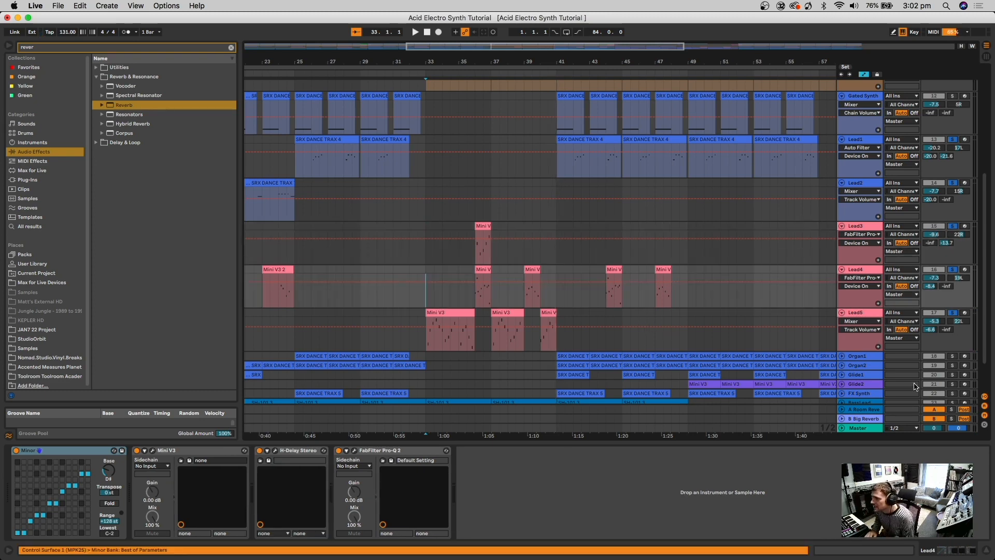
key(space)
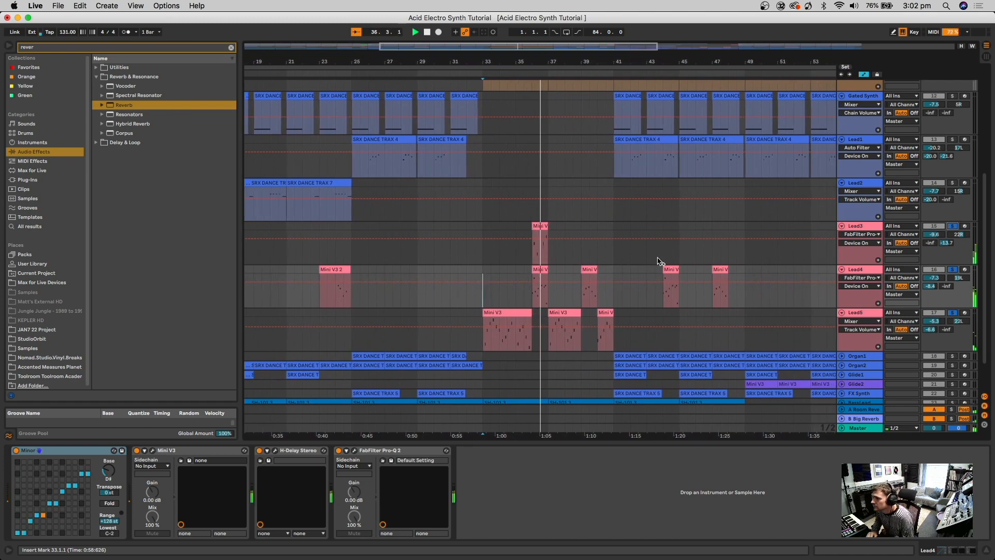
click(530, 260)
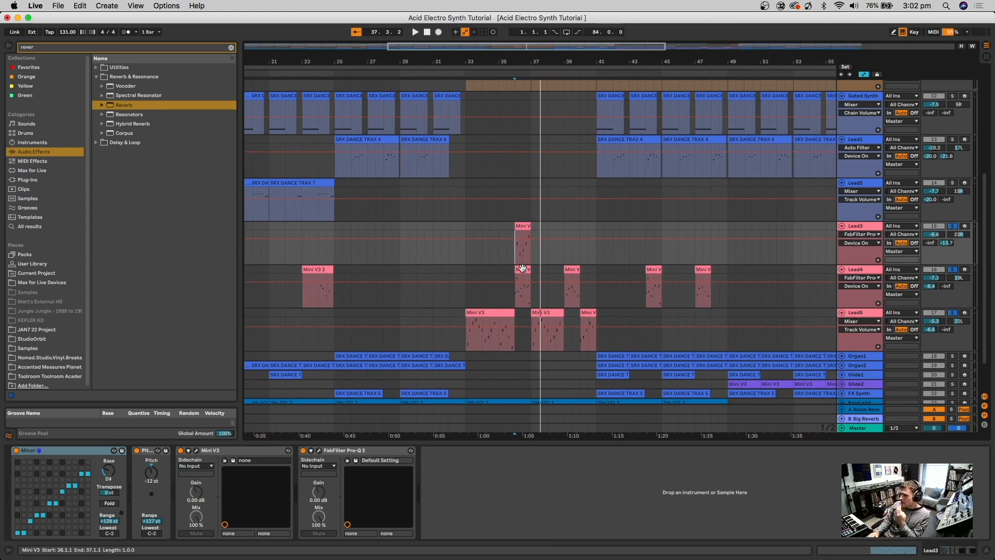
Step: Move the Lead4 clip at bar 36 onto Lead5 and play only Lead5 from bar 33
drag(522, 268, 523, 319)
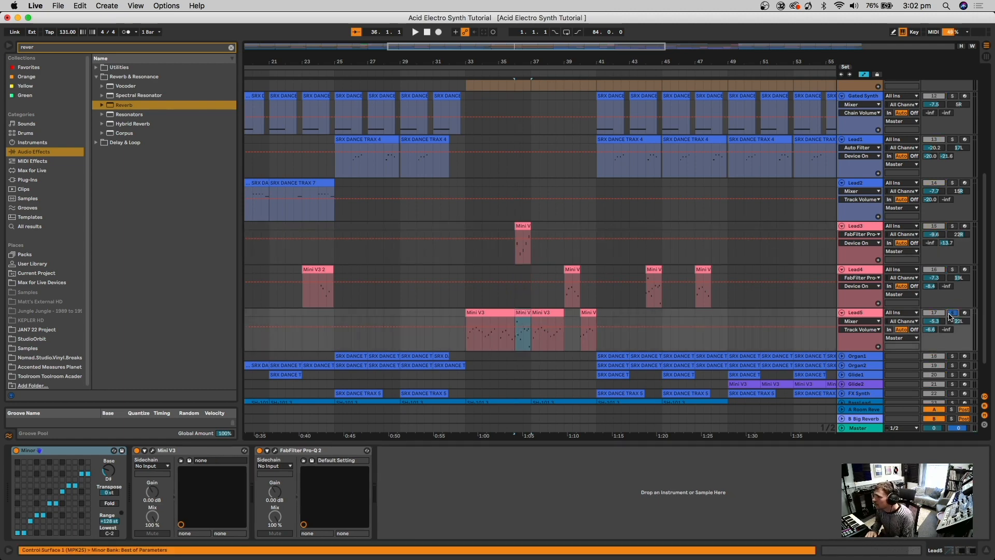
click(468, 344)
key(space)
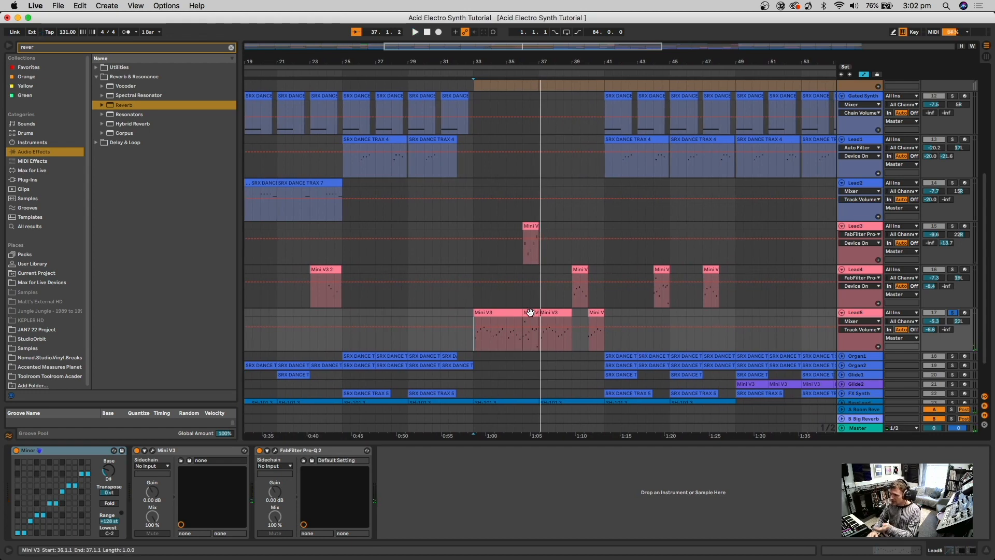
Step: Return the bar 36 clip to Lead4 and play Lead3, Lead4 and Lead5 soloed together from bar 33
drag(530, 310, 525, 279)
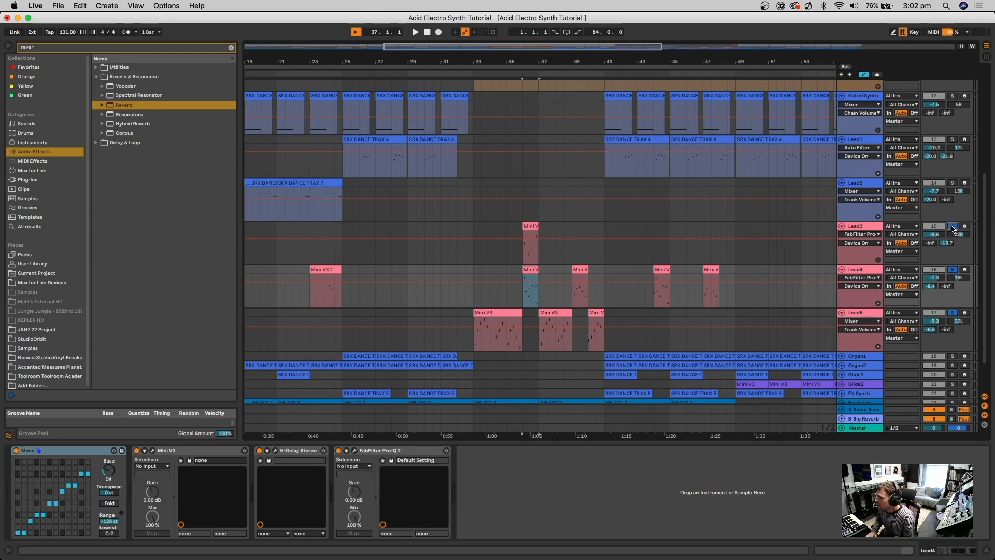
click(474, 296)
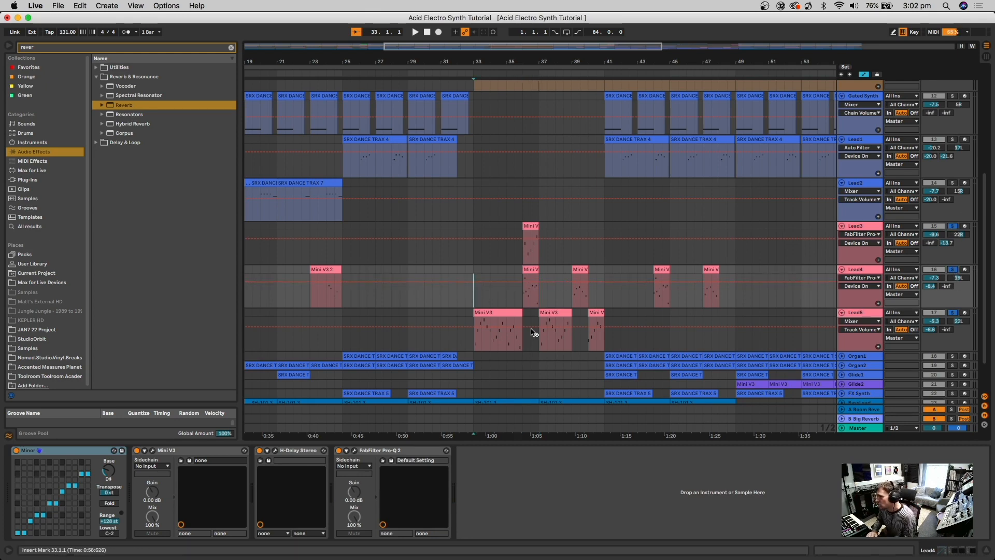
key(space)
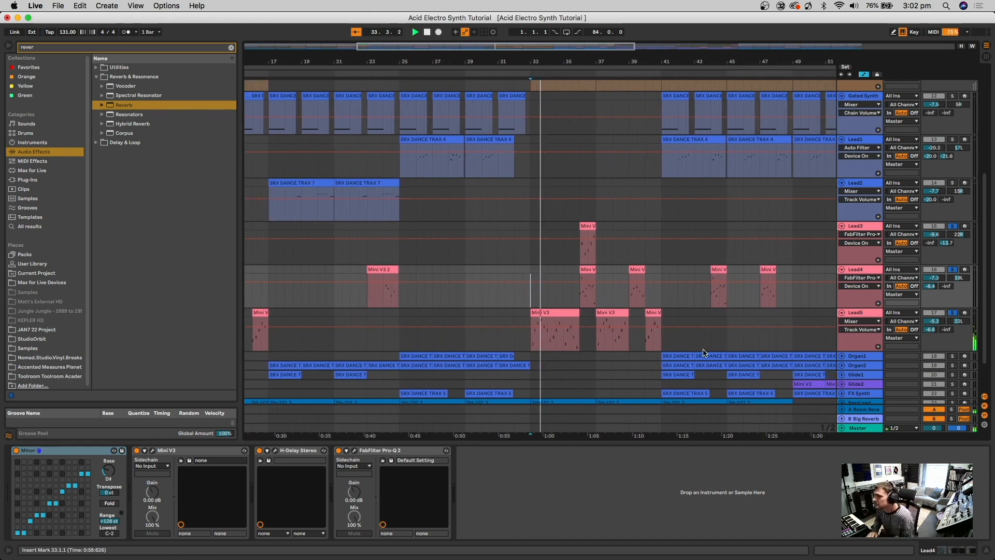
scroll(705, 354, down, 1)
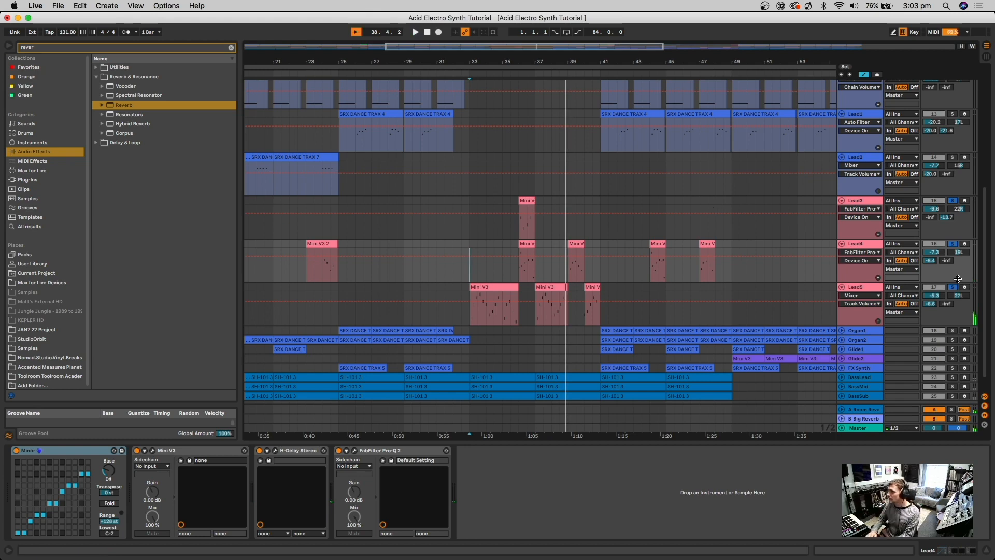
Step: Turn off the lead solos and play the full arrangement from bar 33, following the clips across all tracks
click(952, 245)
click(472, 268)
key(space)
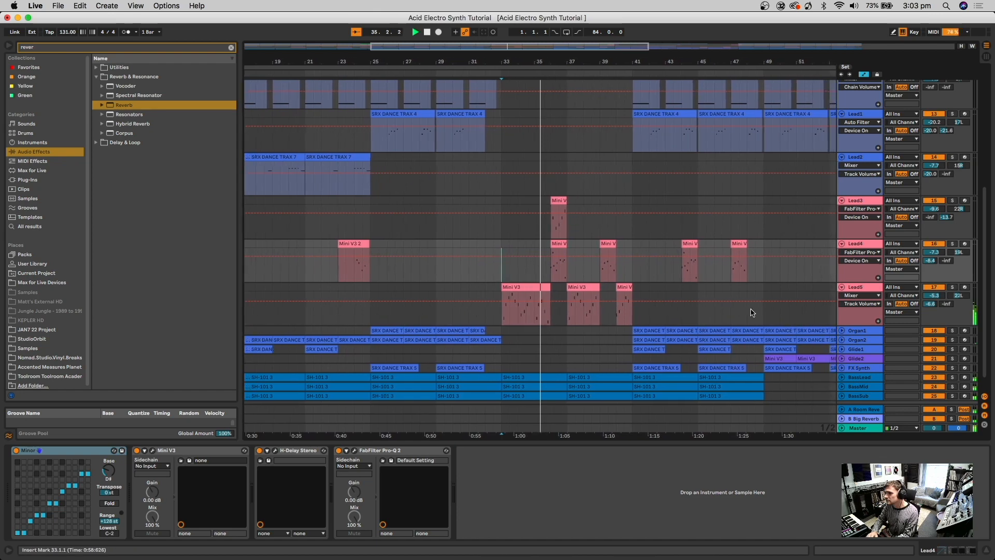
scroll(730, 298, up, 1)
scroll(730, 298, up, 3)
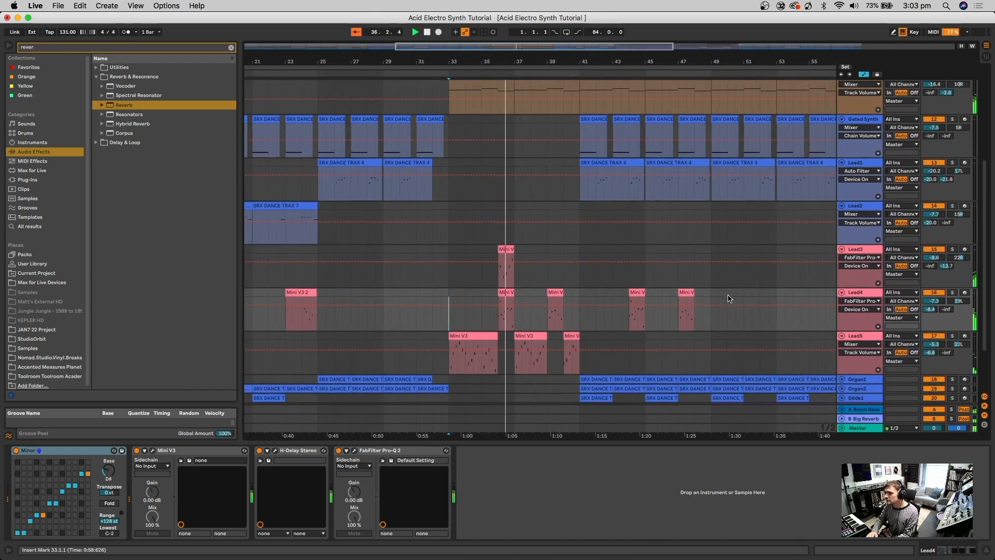
scroll(729, 298, down, 2)
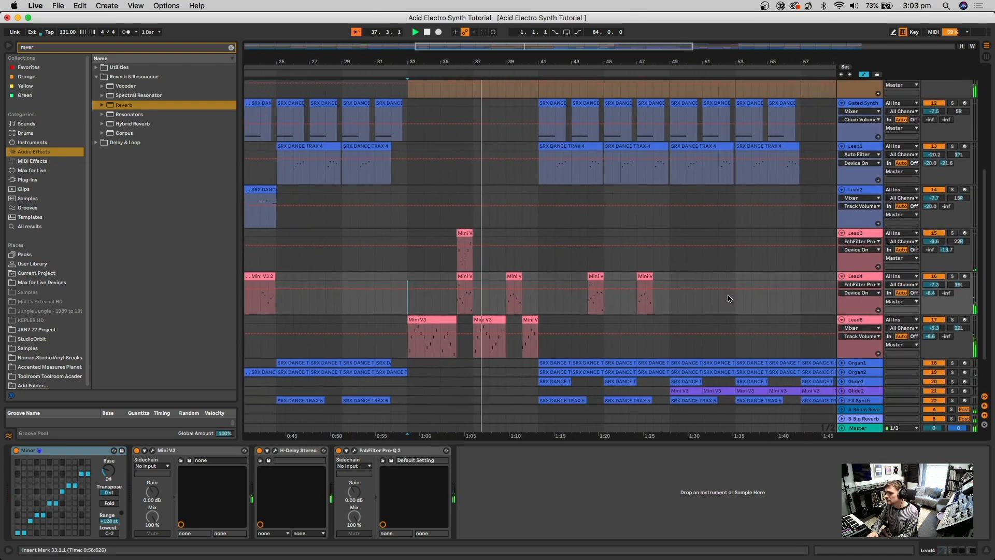
scroll(730, 299, down, 1)
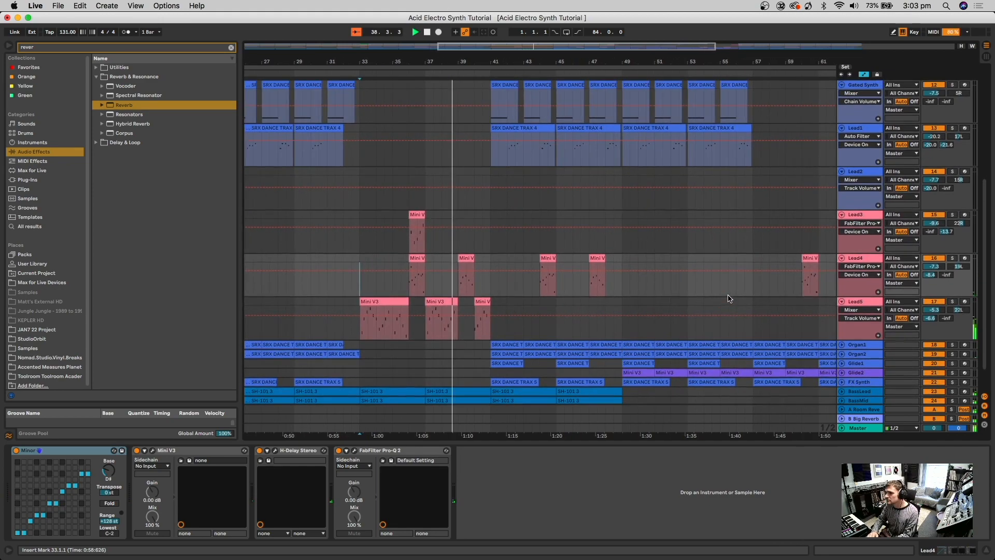
scroll(729, 299, up, 5)
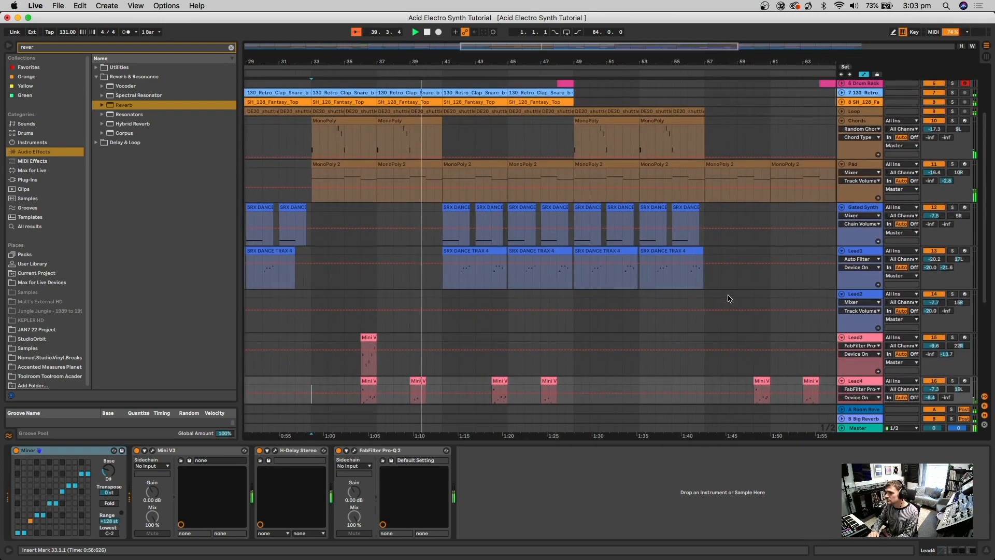
scroll(730, 298, down, 7)
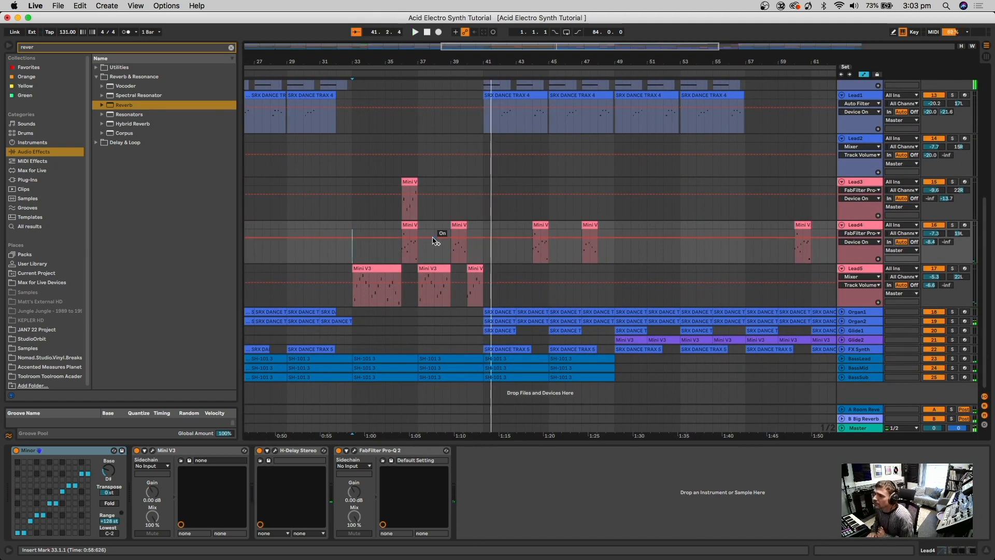
Step: Show the whole arrangement, select Lead1, and open the patch category list of its SRX DANCE TRAX synth
scroll(434, 242, up, 5)
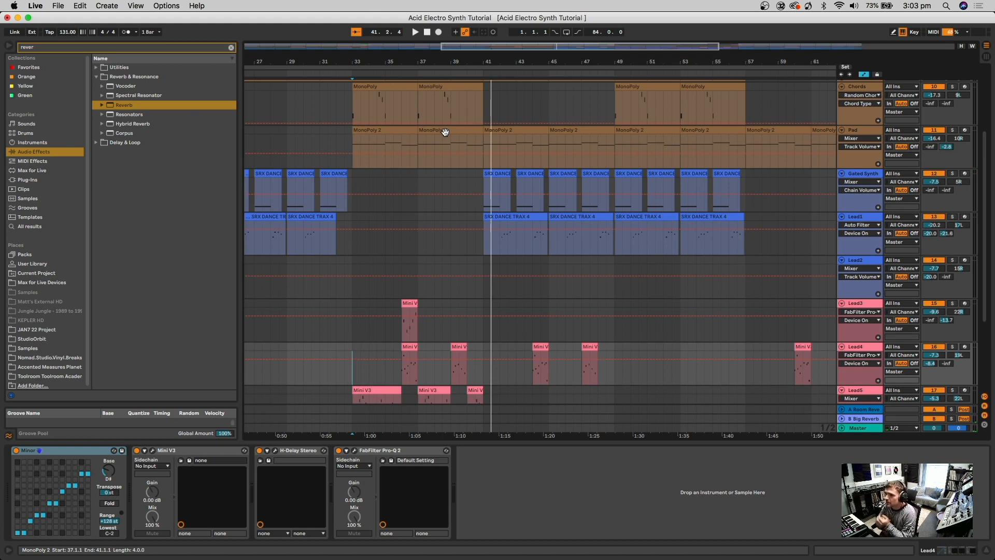
drag(420, 61, 419, 24)
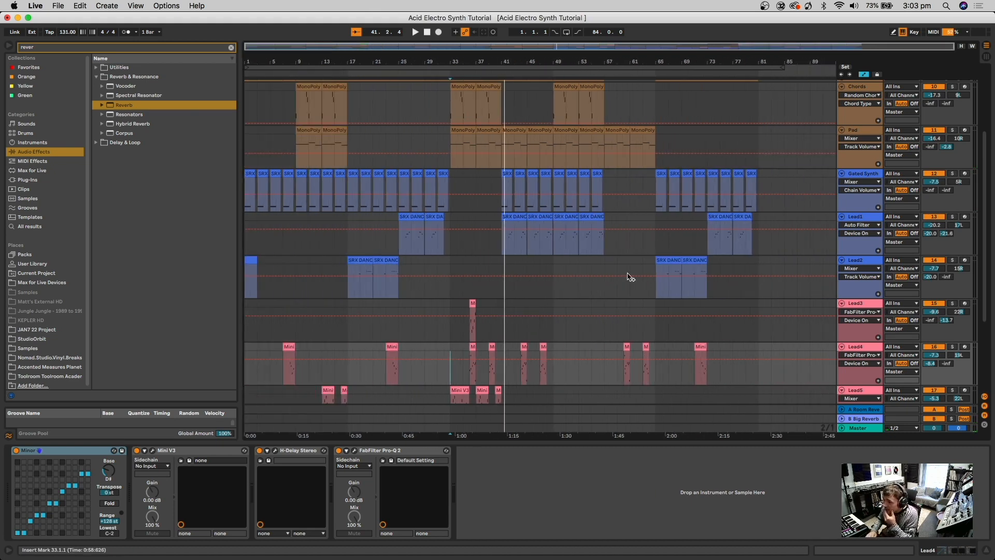
click(872, 220)
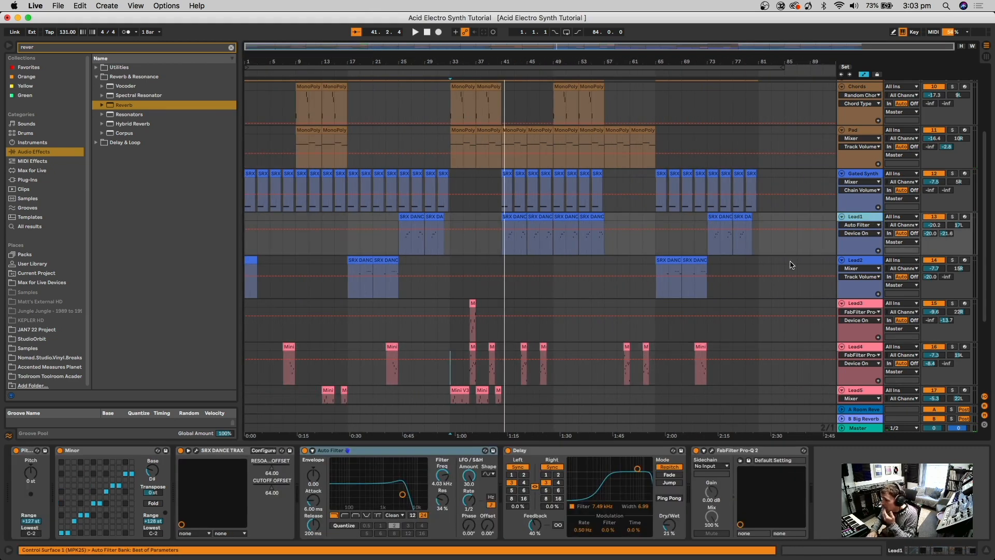
scroll(541, 411, up, 1)
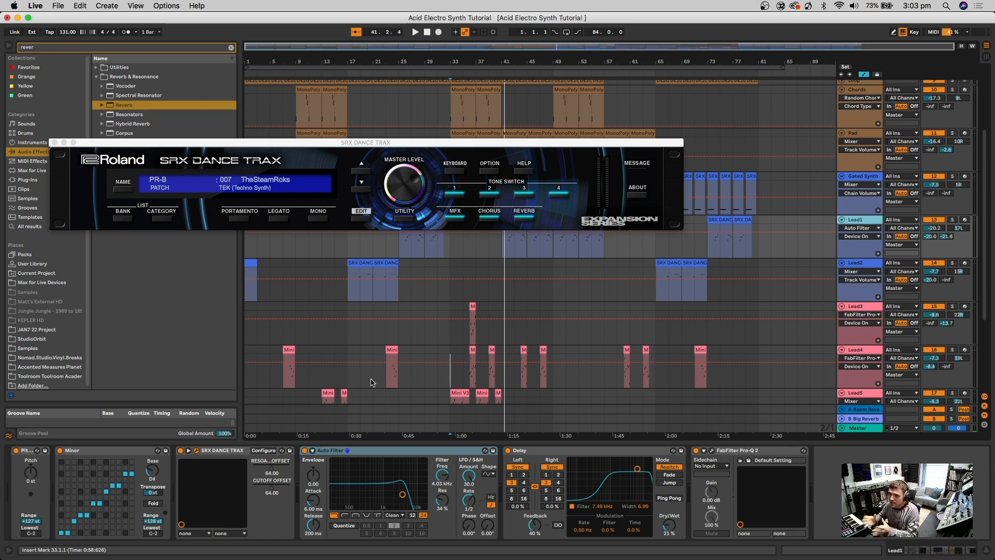
click(161, 217)
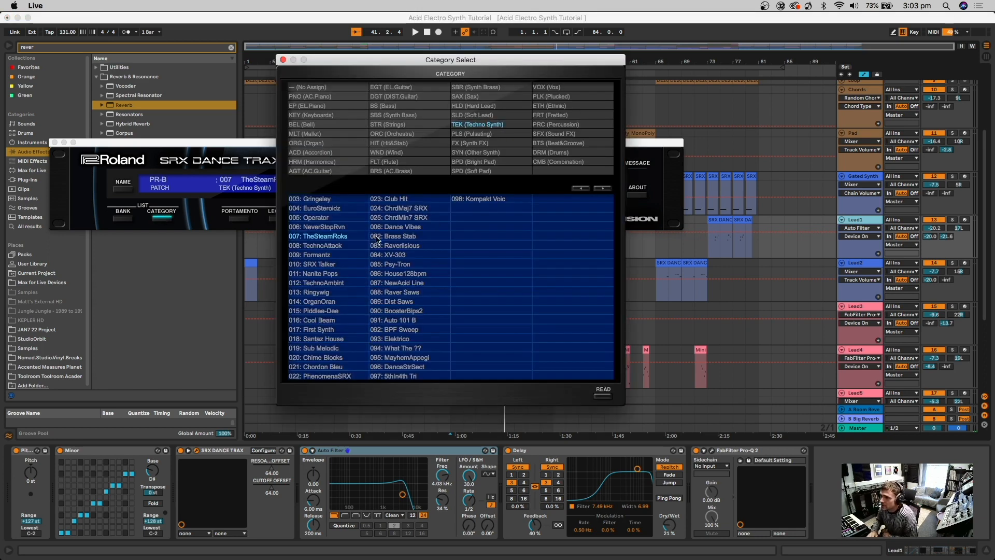
Step: Close Lead1's patch list and SRX DANCE TRAX window, and arm Lead1 for recording
click(283, 60)
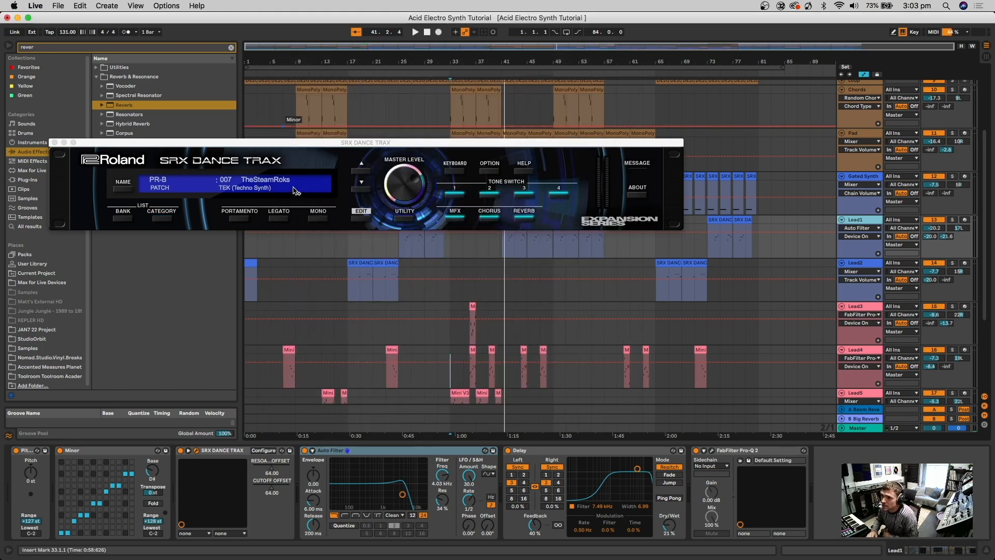
click(55, 143)
click(966, 220)
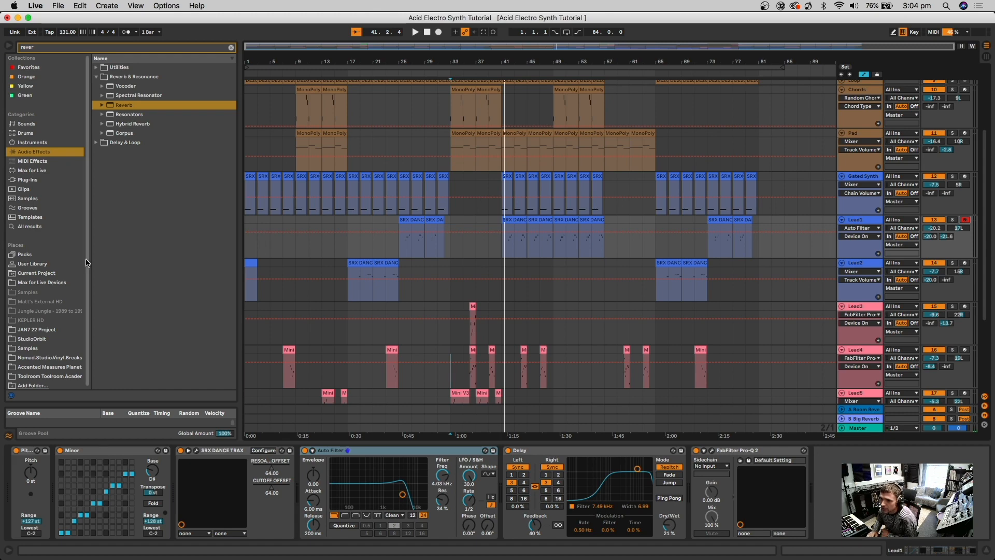
Step: Clear the browser search and look through the Scale MIDI effect presets, including Major and Minor
click(35, 162)
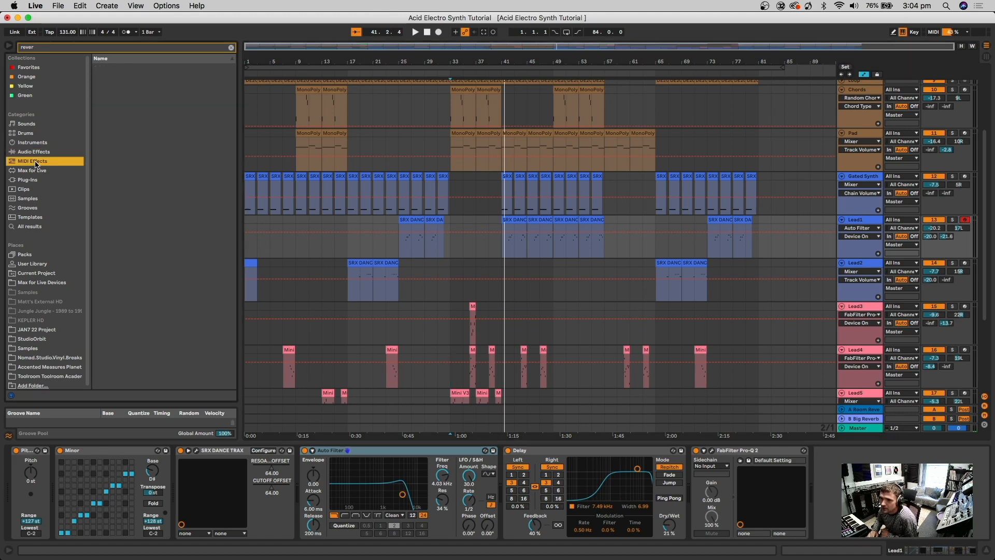
click(231, 48)
click(96, 171)
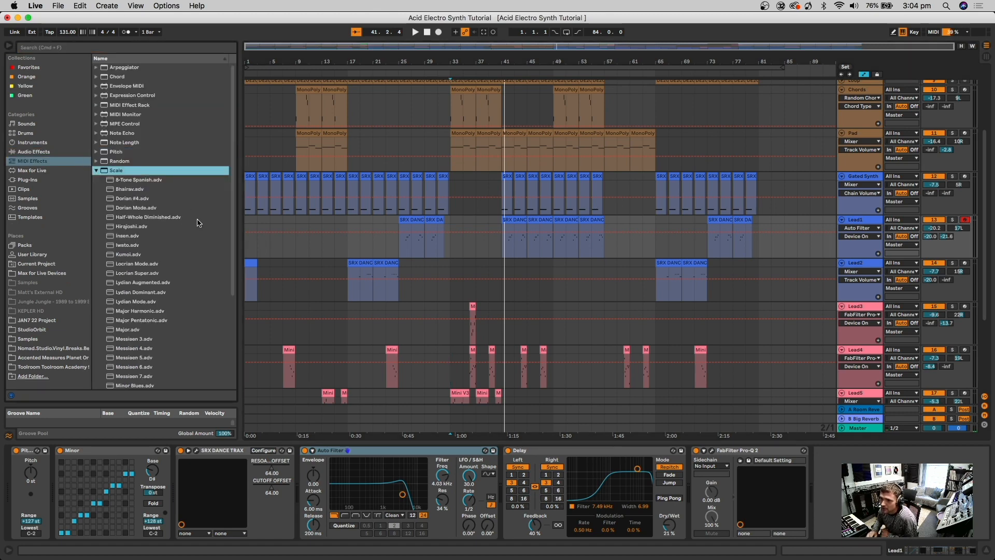
scroll(198, 223, down, 10)
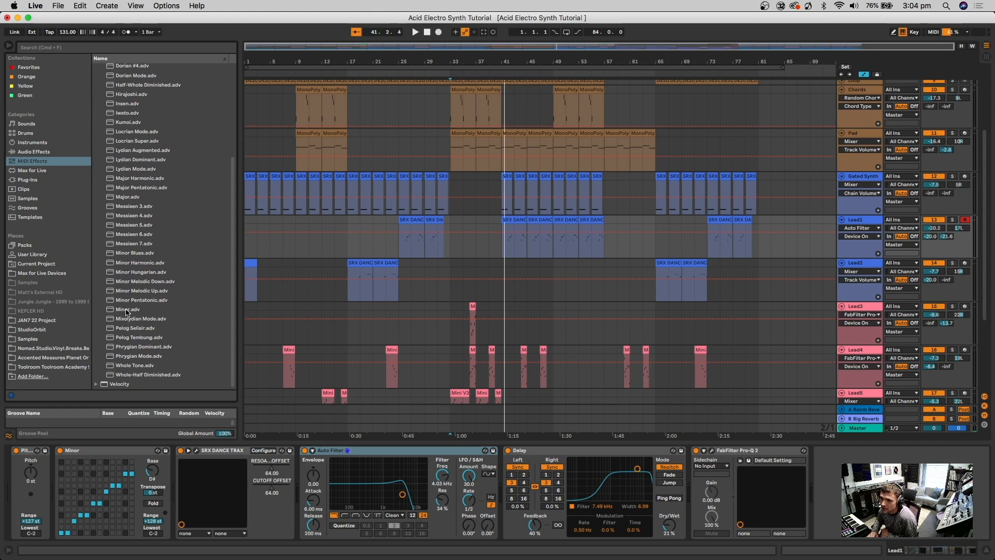
click(127, 310)
click(133, 197)
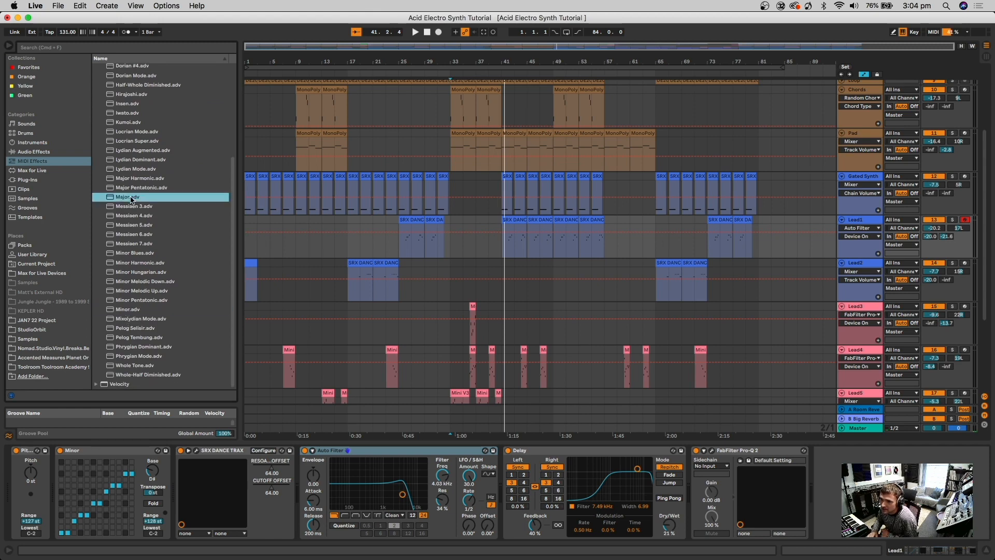
click(130, 310)
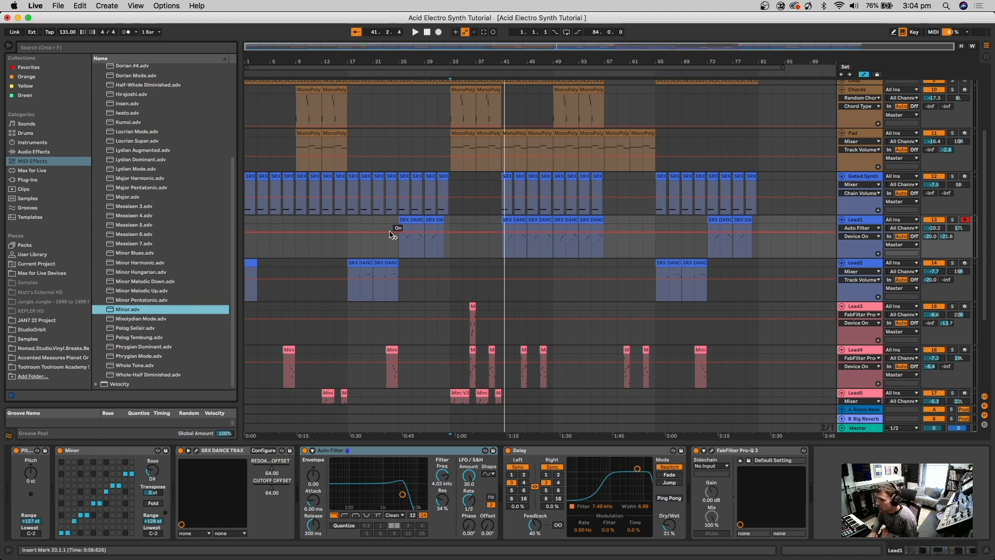
Step: Examine the Lead1 clips up close around bar 25, then the whole arrangement and the Pad track's device chain
drag(411, 62, 400, 233)
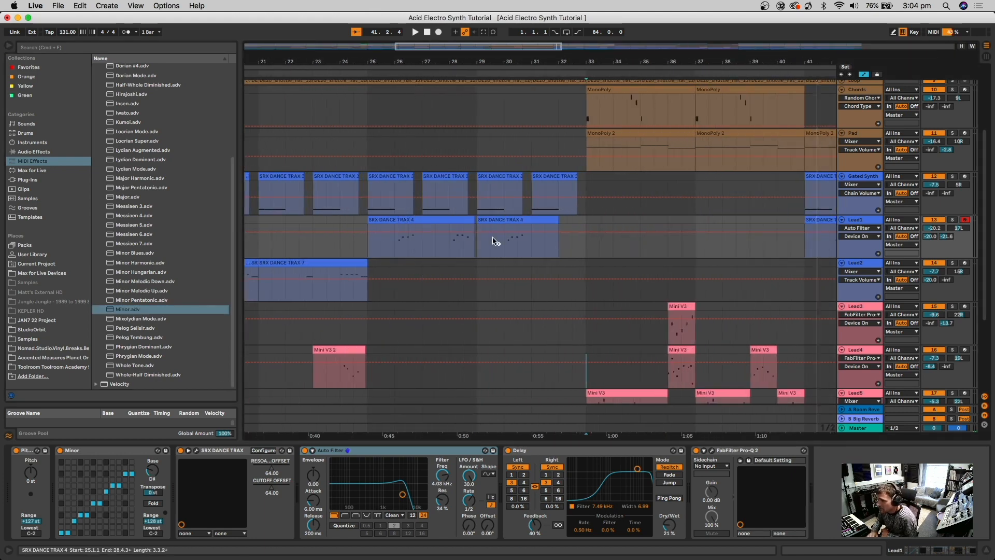
drag(450, 70, 450, 61)
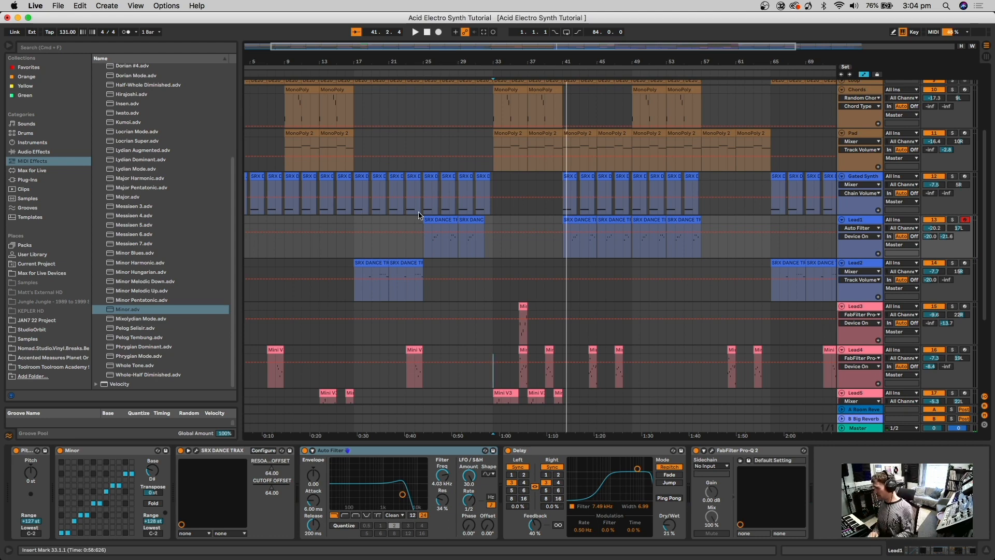
scroll(422, 216, down, 5)
scroll(422, 215, left, 1)
double_click(399, 59)
scroll(480, 190, up, 2)
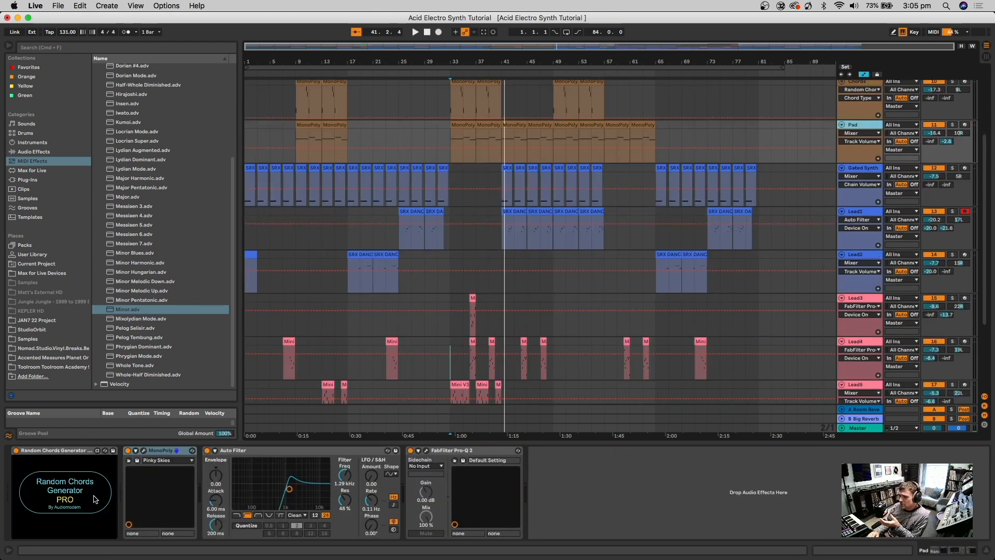
scroll(690, 246, down, 3)
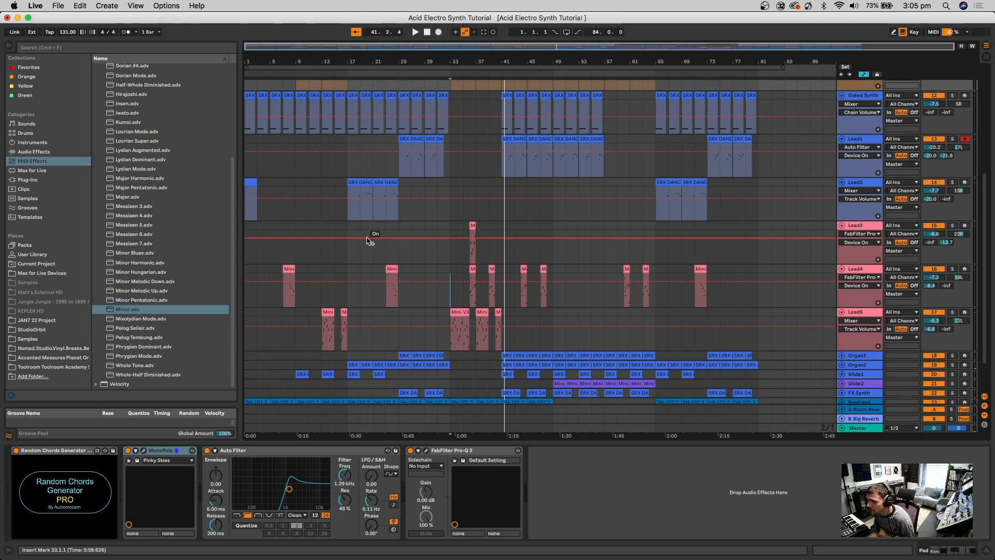
Step: Delete the Gate and Phaser-Flanger from Lead2's device chain and select its Pitch parameter
click(859, 148)
click(823, 188)
click(861, 183)
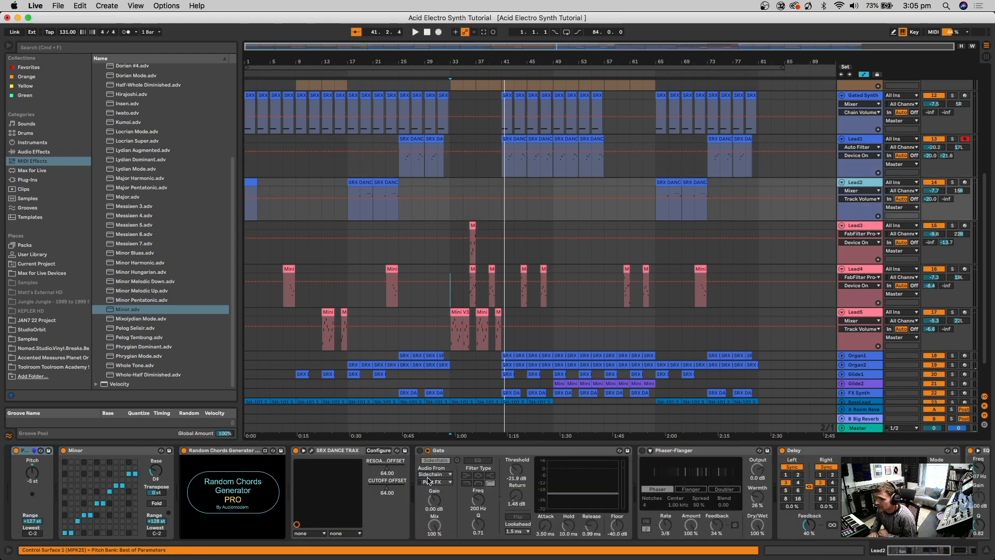
click(508, 451)
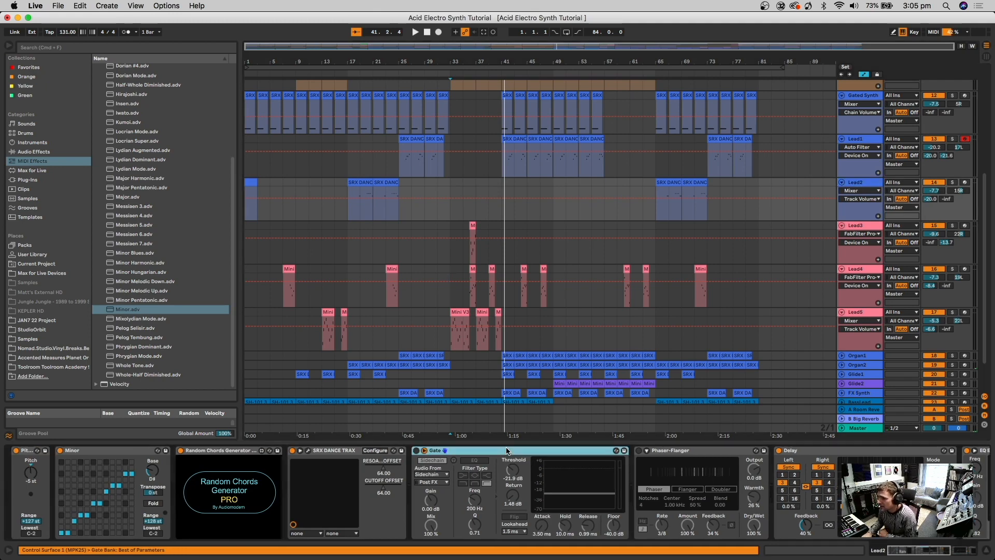
key(Delete)
key(Delete)
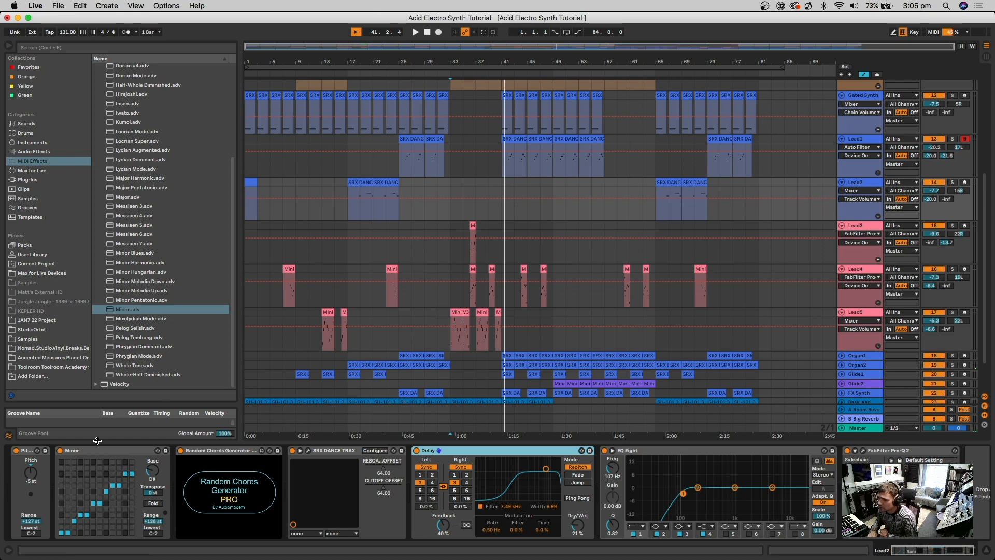
click(31, 474)
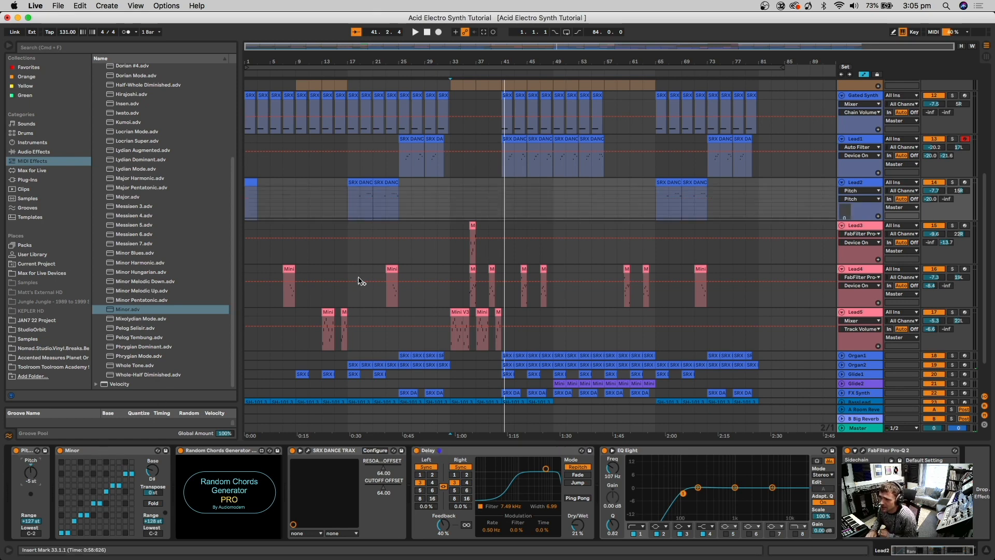
Step: Show Lead3's Mini V3 synth, arm Lead3 for recording, and close the synth window
click(474, 296)
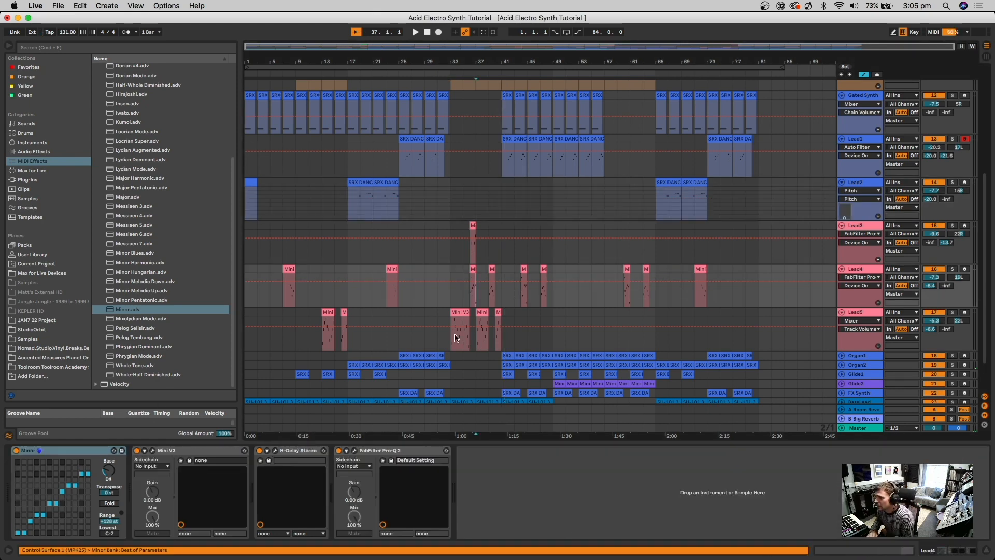
click(866, 226)
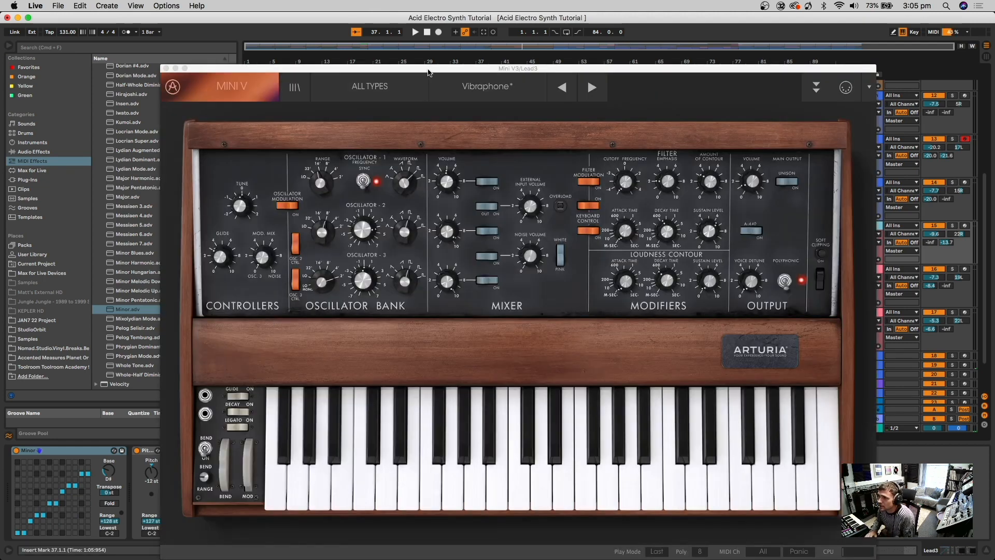
drag(429, 68, 358, 64)
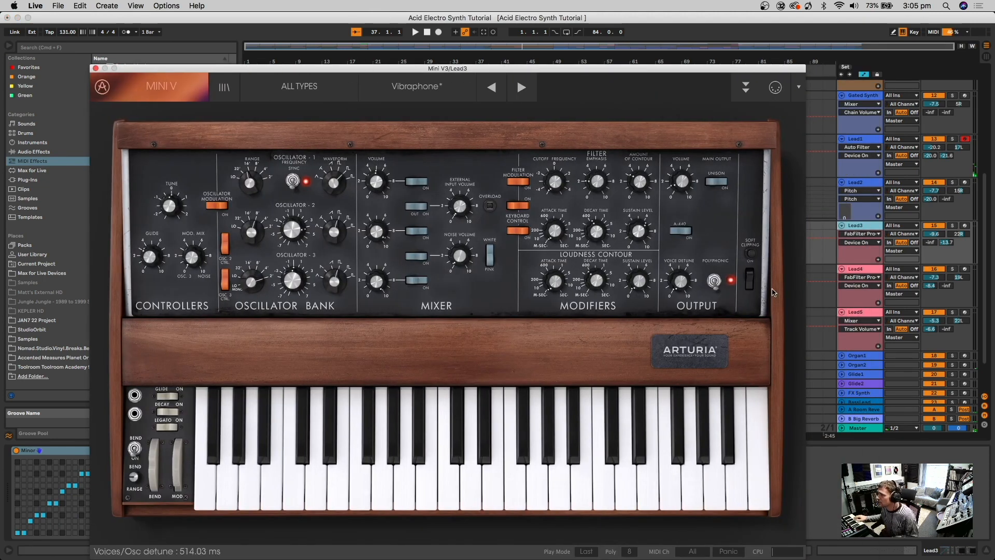
click(965, 226)
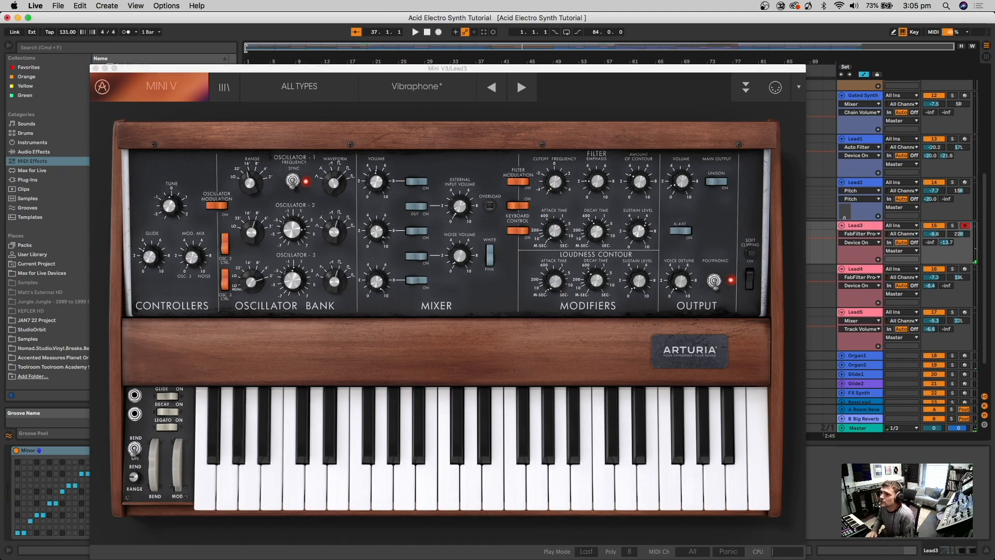
click(95, 68)
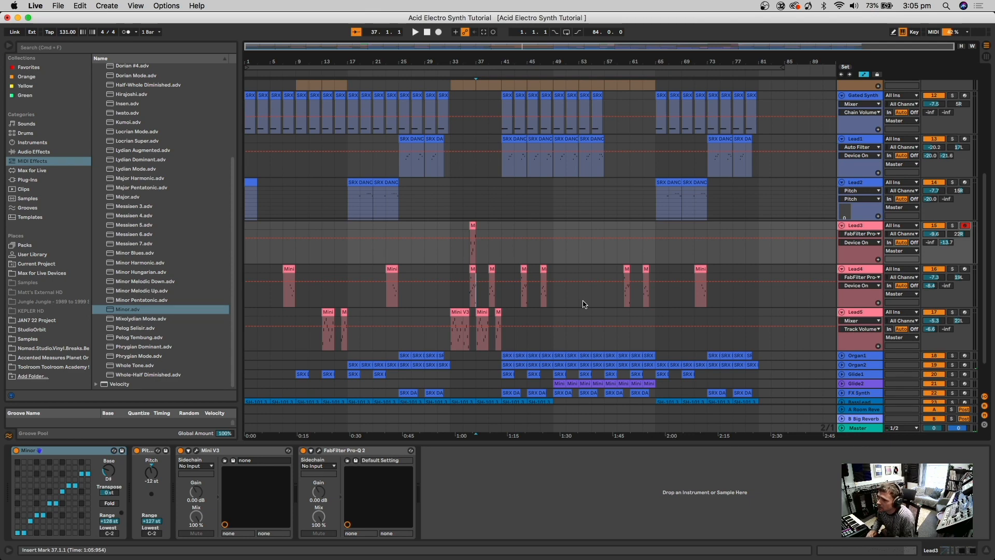
Step: View Lead5's Mini V3 synth patch, then solo Lead5 and play it from bar 33
click(859, 314)
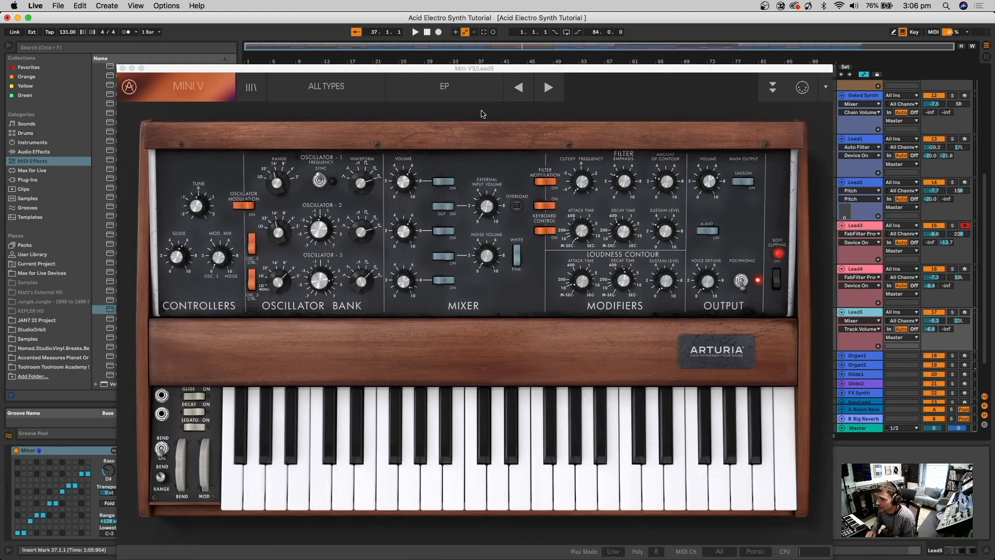
click(123, 68)
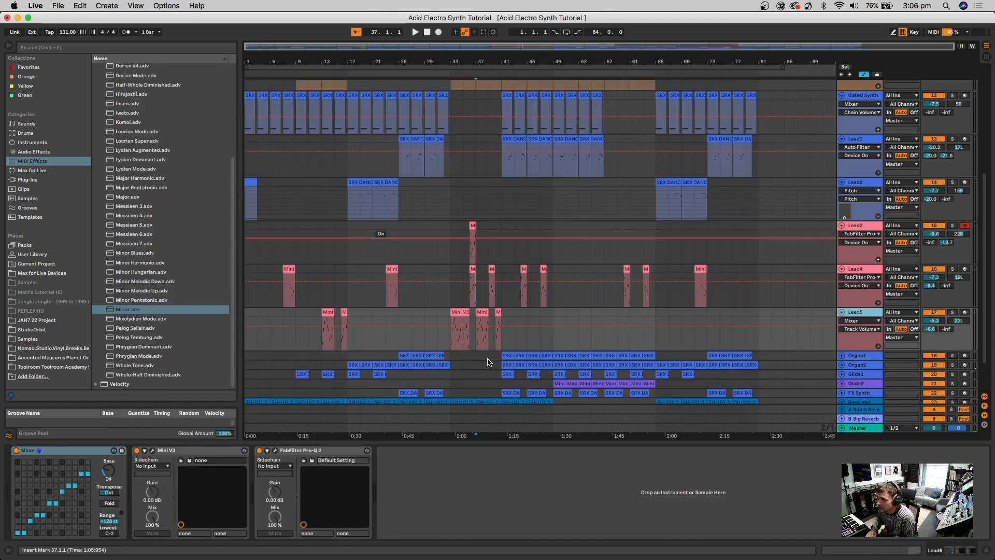
click(455, 328)
click(953, 312)
key(space)
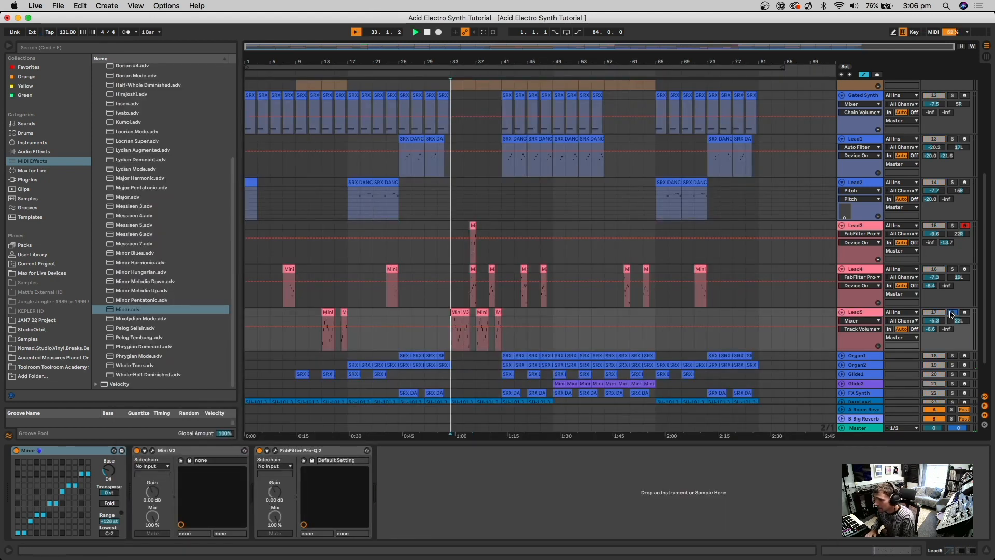
click(867, 317)
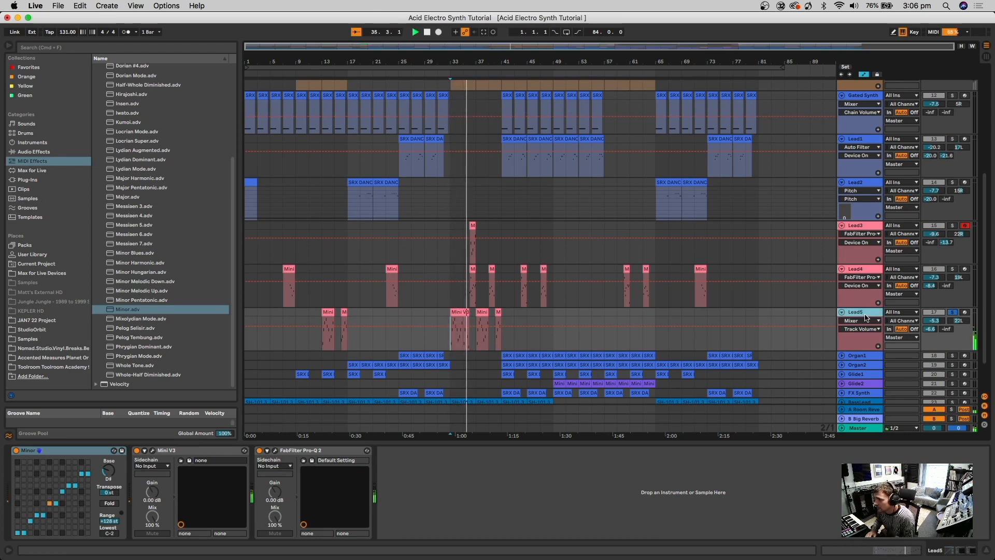
Step: Stop playback and collapse the Lead5, Lead4 and Lead3 tracks in the arrangement
scroll(565, 316, down, 2)
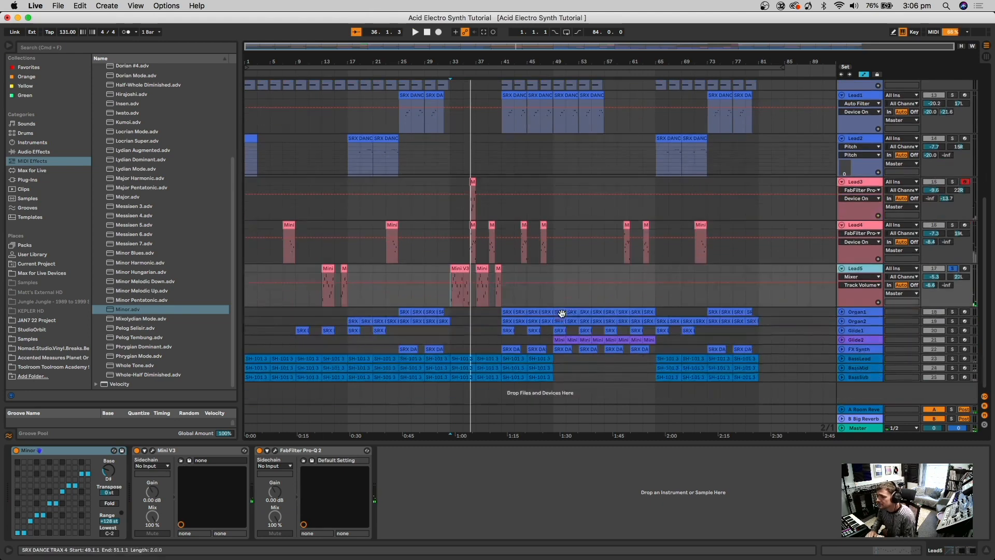
click(841, 269)
click(841, 225)
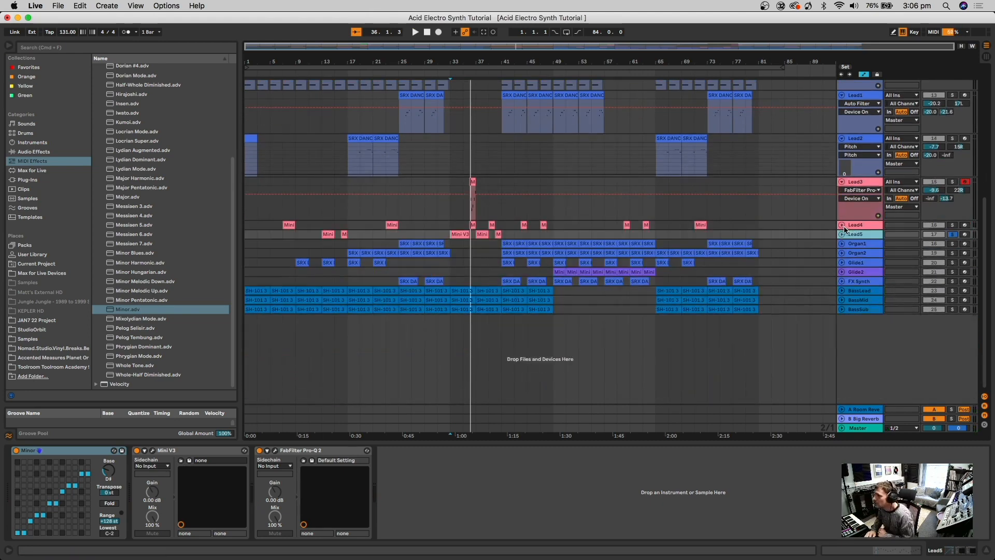
click(842, 182)
Step: Select Organ1, view the Organ patch category of its SRX DANCE TRAX synth, and close the synth windows
click(863, 210)
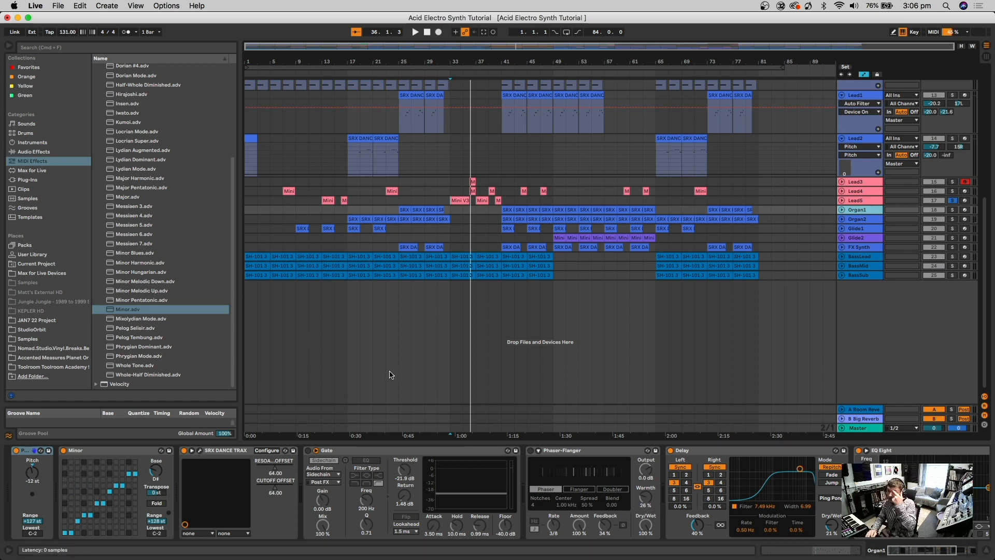
key(super+alt+p)
click(163, 220)
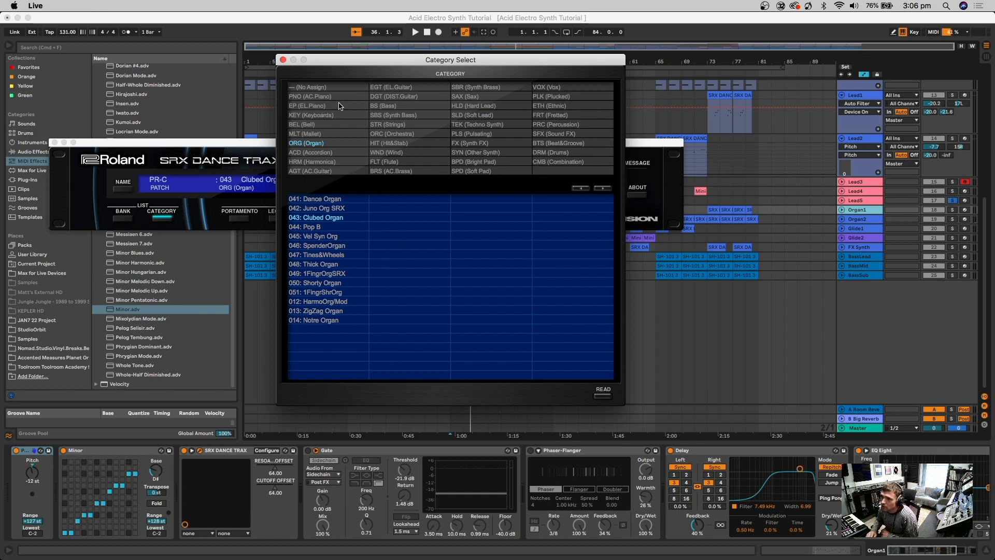
click(282, 60)
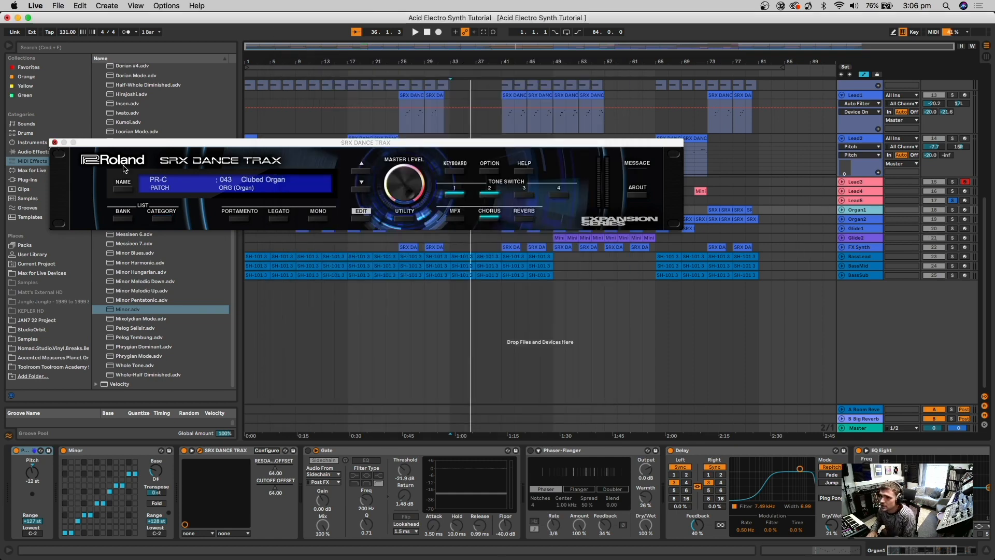
click(55, 142)
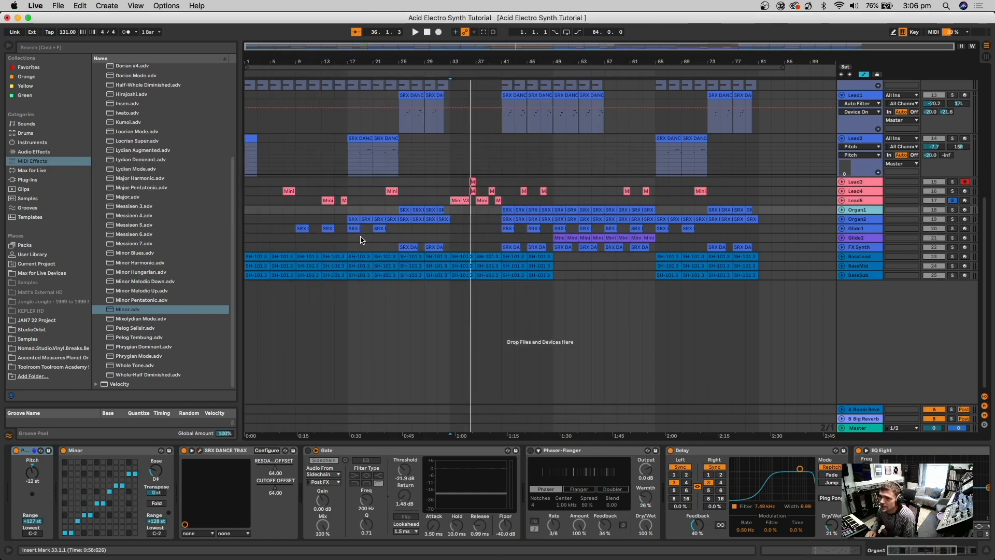
Step: Expand and solo Organ1 and Organ2, and play them from bar 41
click(842, 210)
click(842, 253)
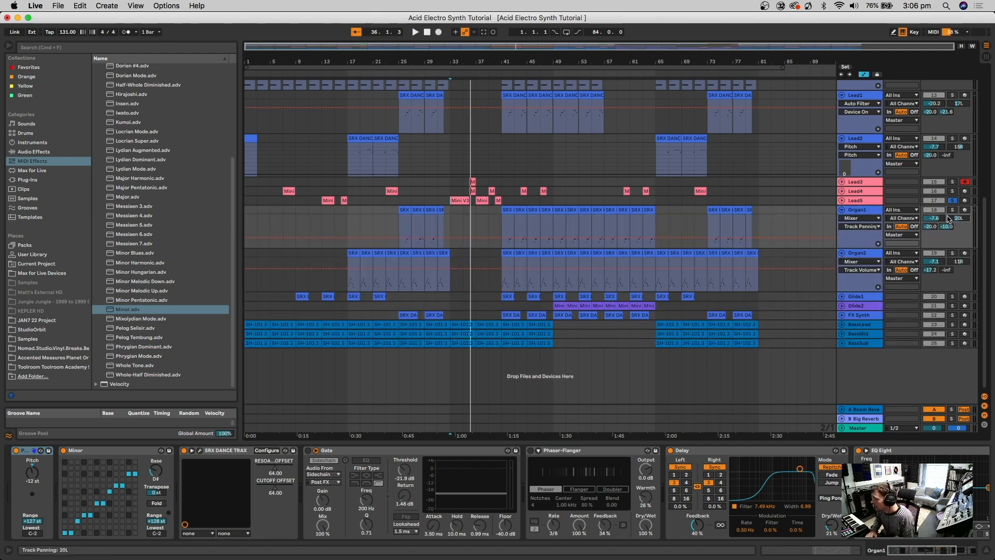
click(953, 210)
click(952, 253)
click(503, 228)
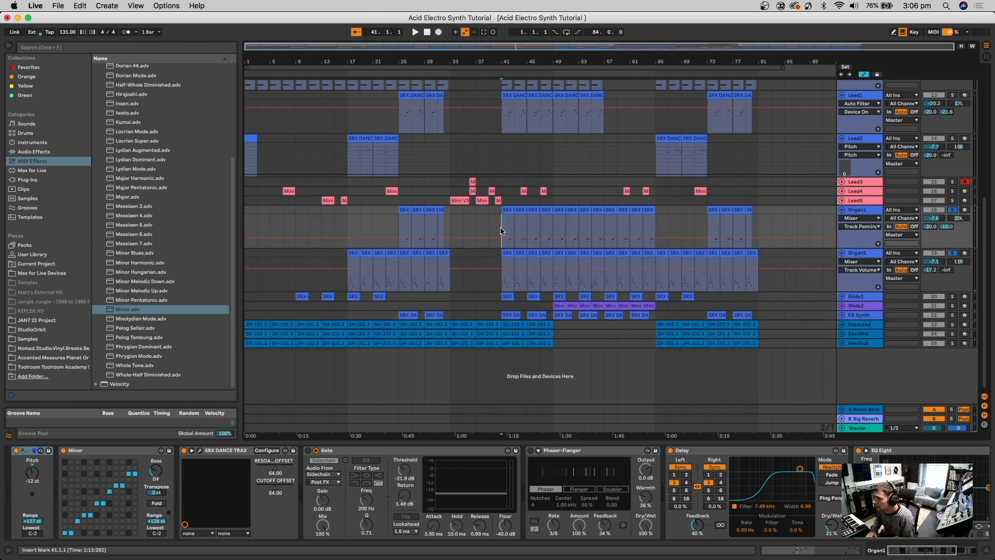
key(space)
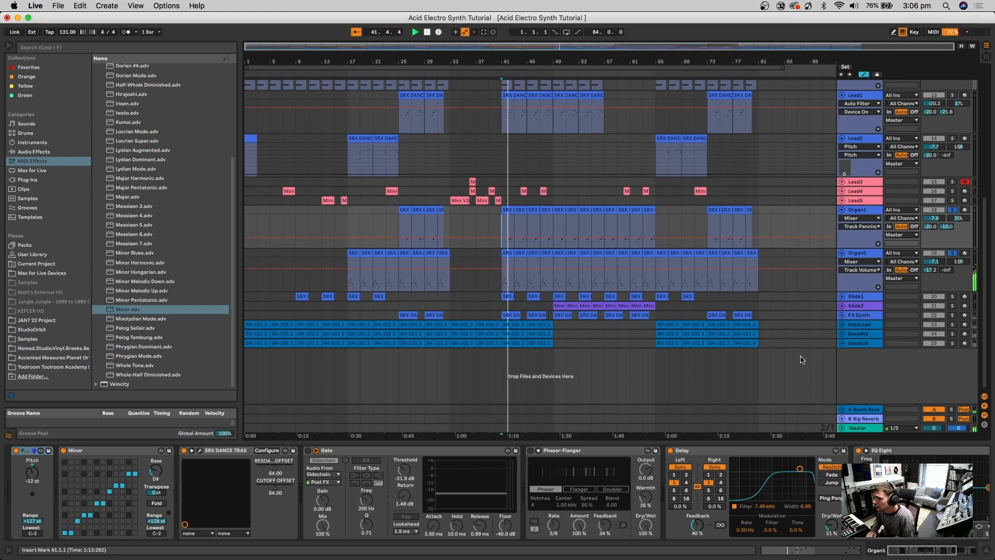
Step: Delete the Gate from Organ1's device chain during playback
click(404, 455)
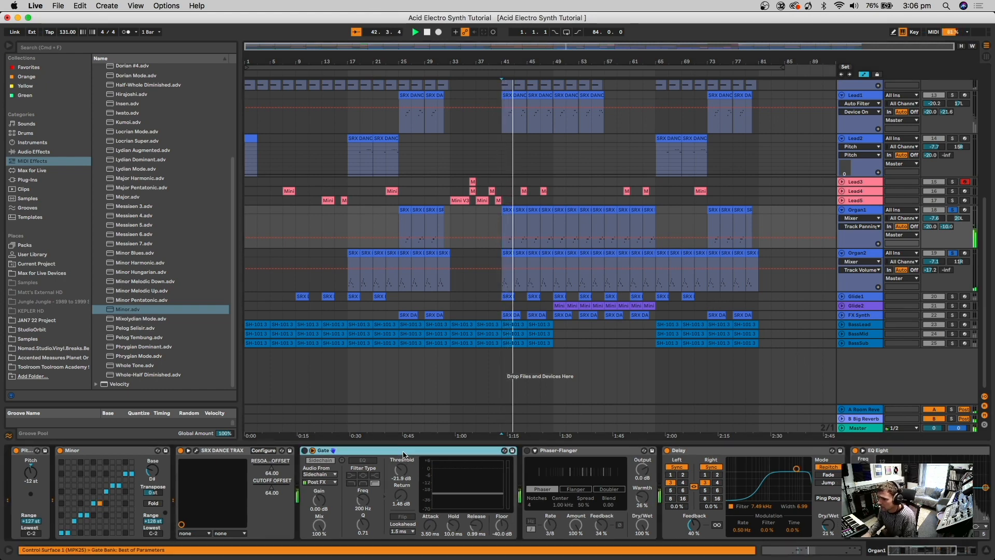
key(Delete)
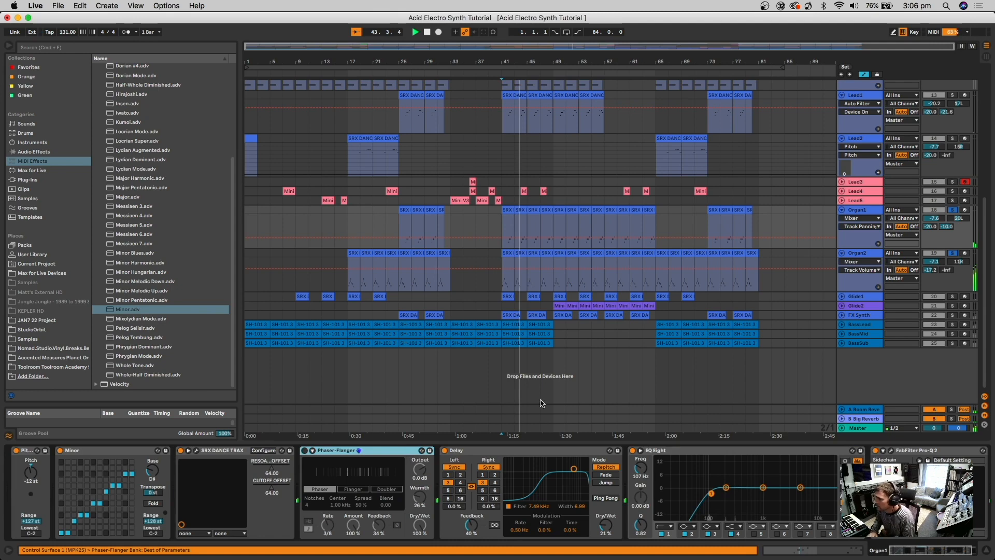
Step: Delete the Phaser-Flanger from Organ1 and bring up Organ2's device chain during playback
key(Delete)
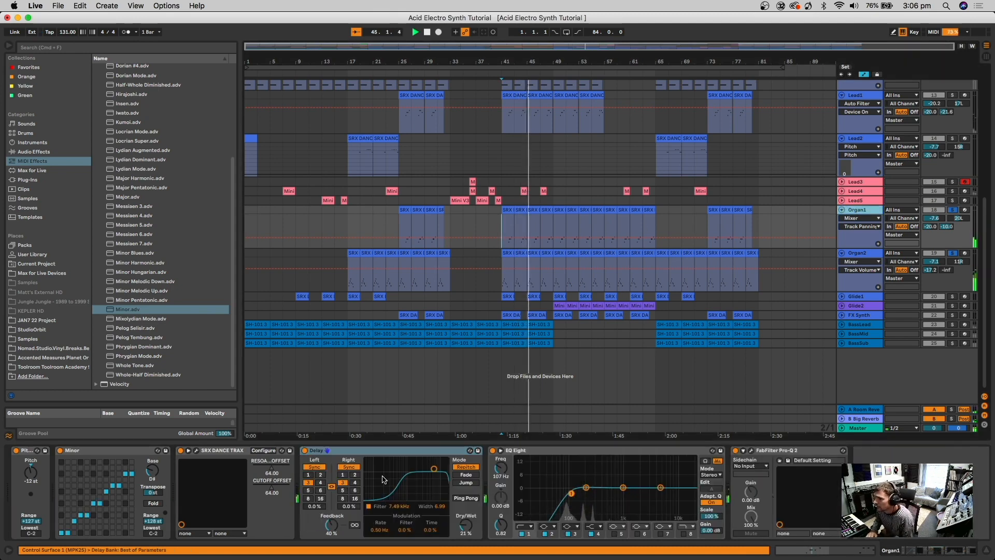
key(ctrl+z)
key(ctrl+z)
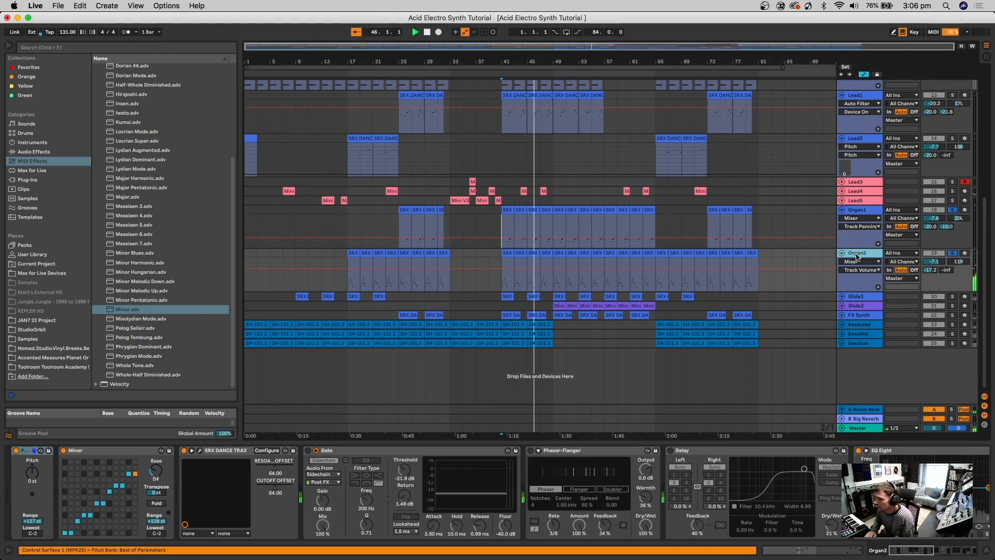
Step: Delete the Gate, Phaser-Flanger and Delay from Organ2, and unsolo the organ tracks
click(359, 452)
key(Delete)
key(Delete)
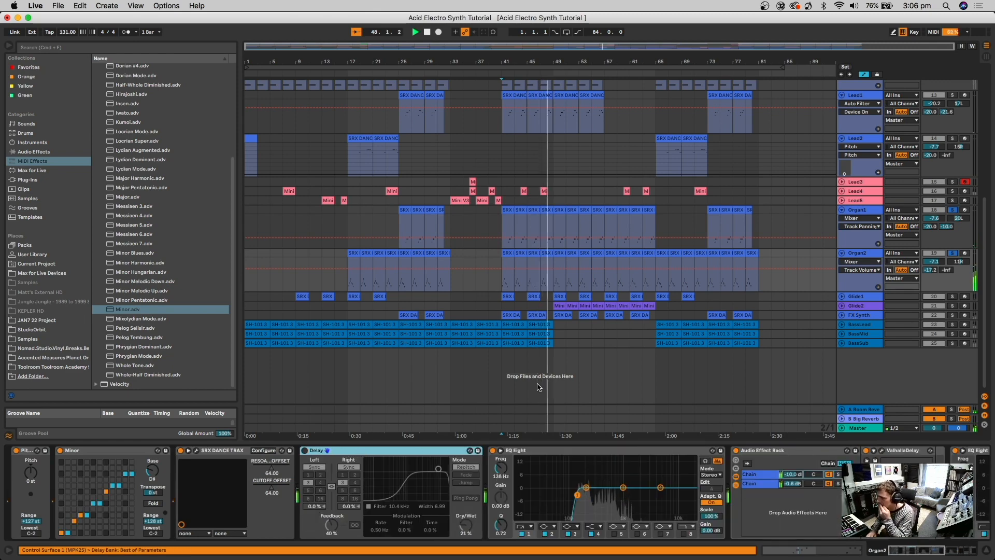
key(Delete)
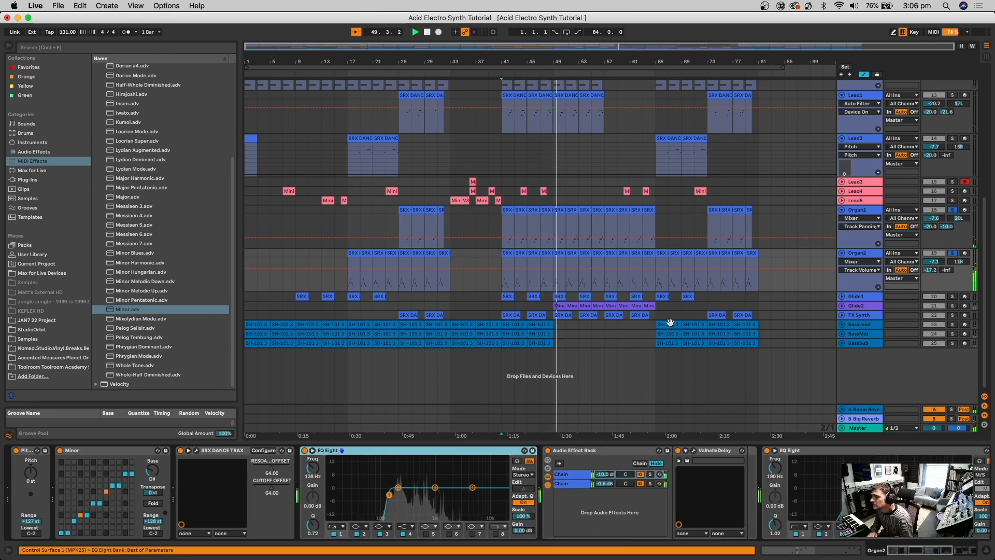
click(952, 252)
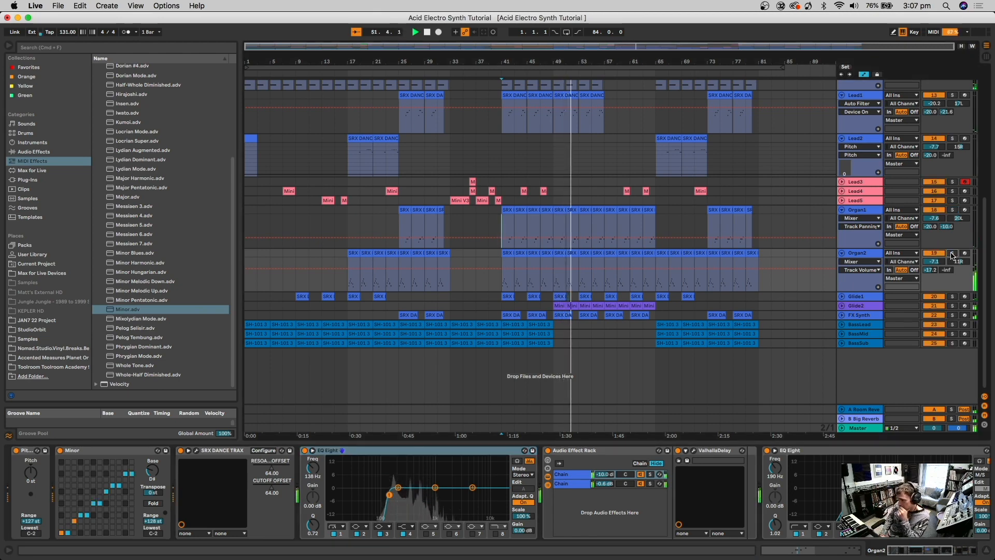
Step: Stop playback, set the insert marker at bar 41, and compare the device chains of Organ1 and Organ2
click(500, 224)
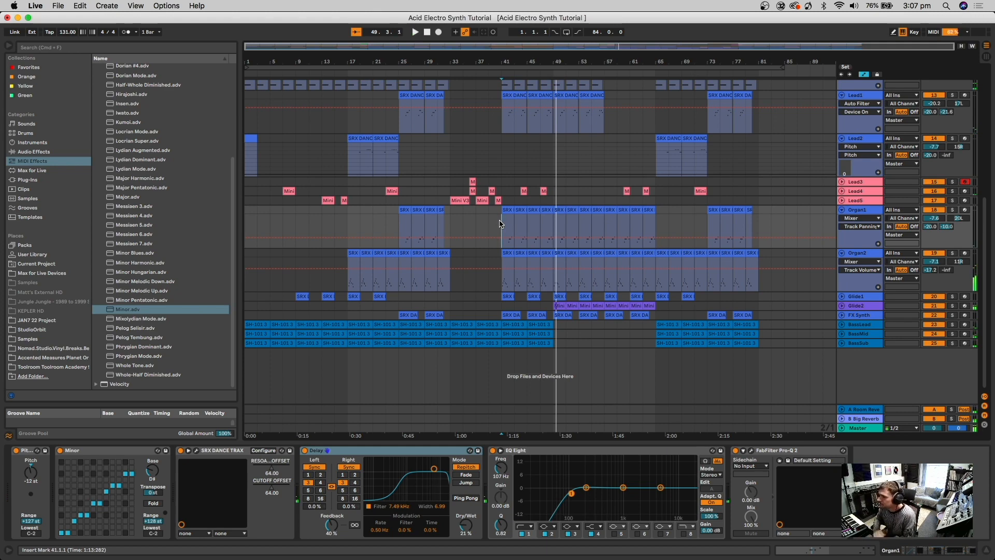
click(869, 211)
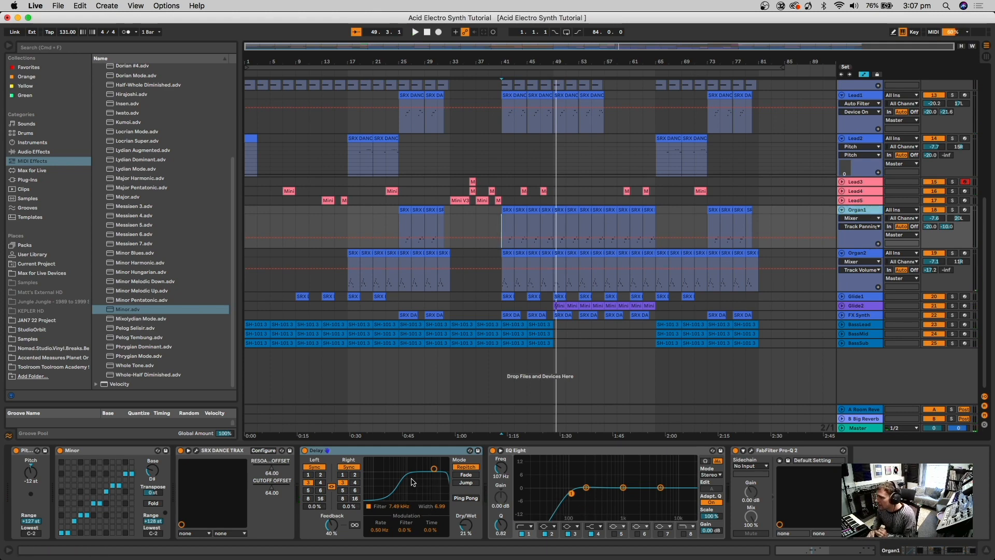
click(751, 451)
click(139, 191)
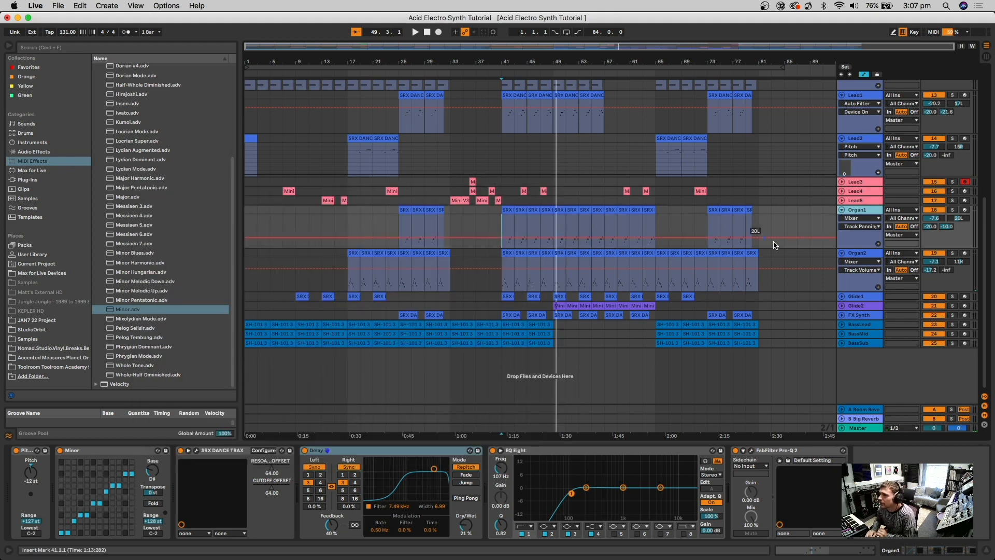
click(870, 254)
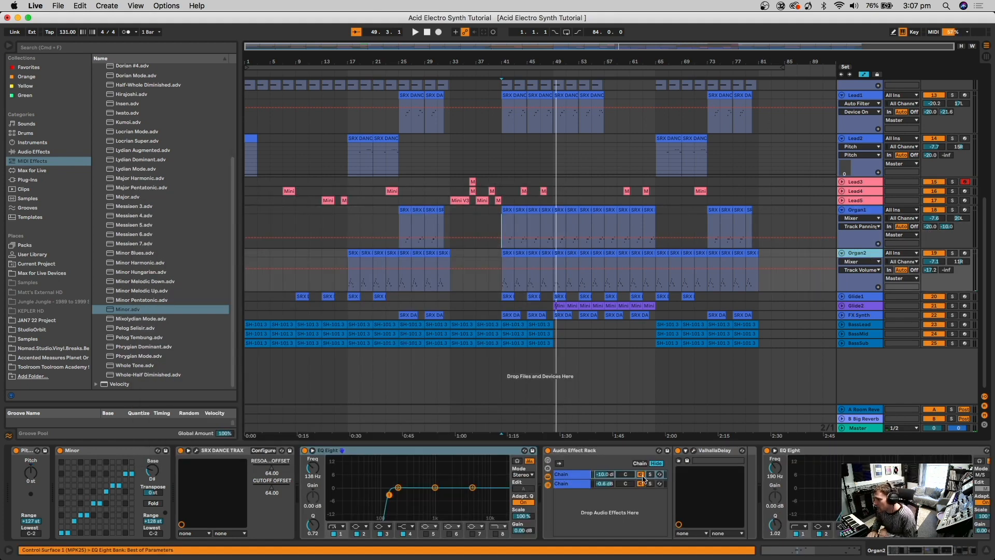
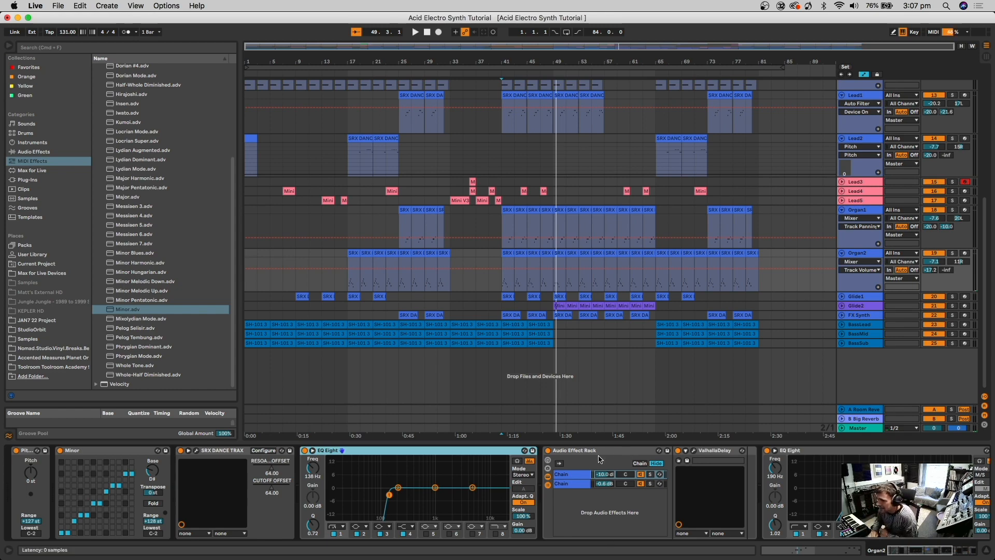
Step: Open Organ2's ValhallaDelay, move its window clear of the tracks, and play Organ2 soloed from bar 43
click(694, 450)
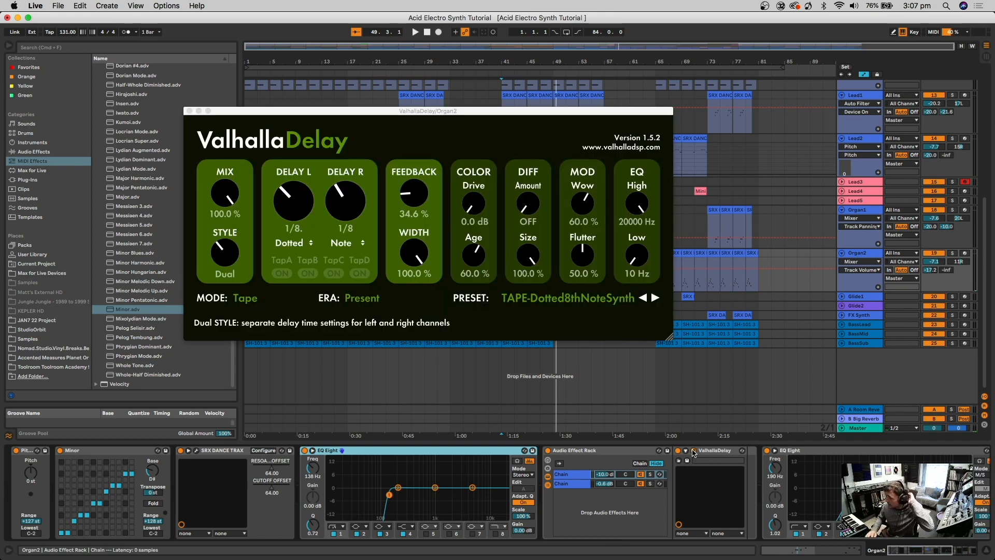
click(952, 253)
drag(588, 114, 422, 63)
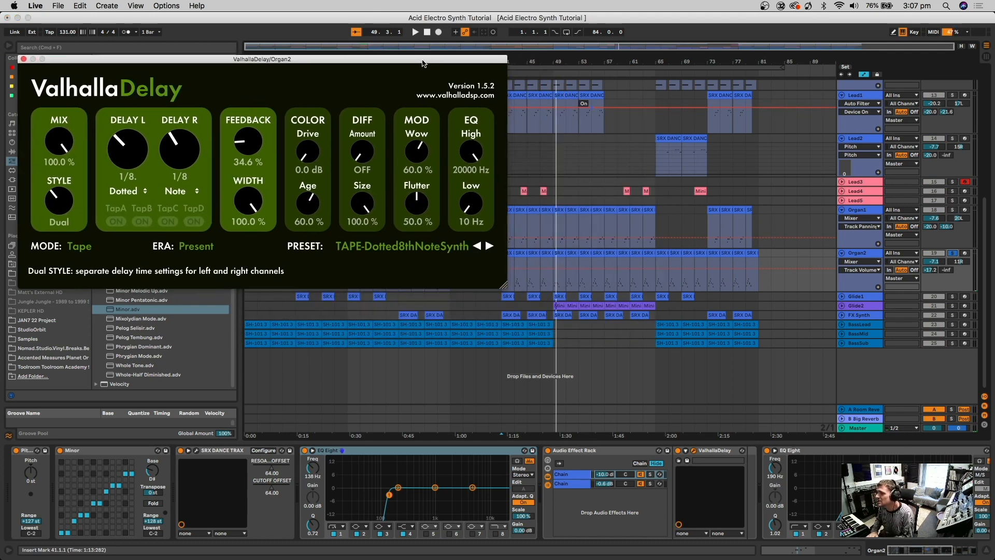
click(516, 286)
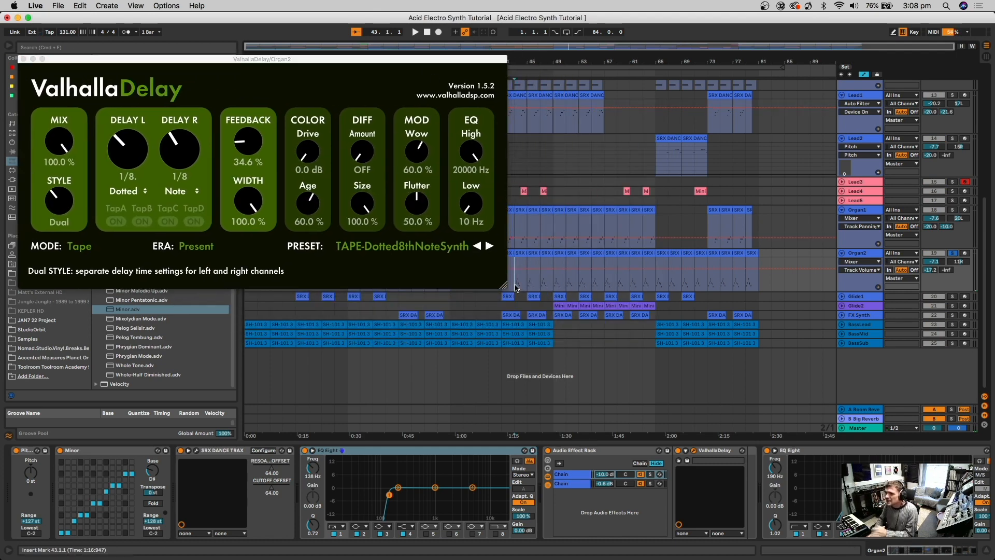
key(space)
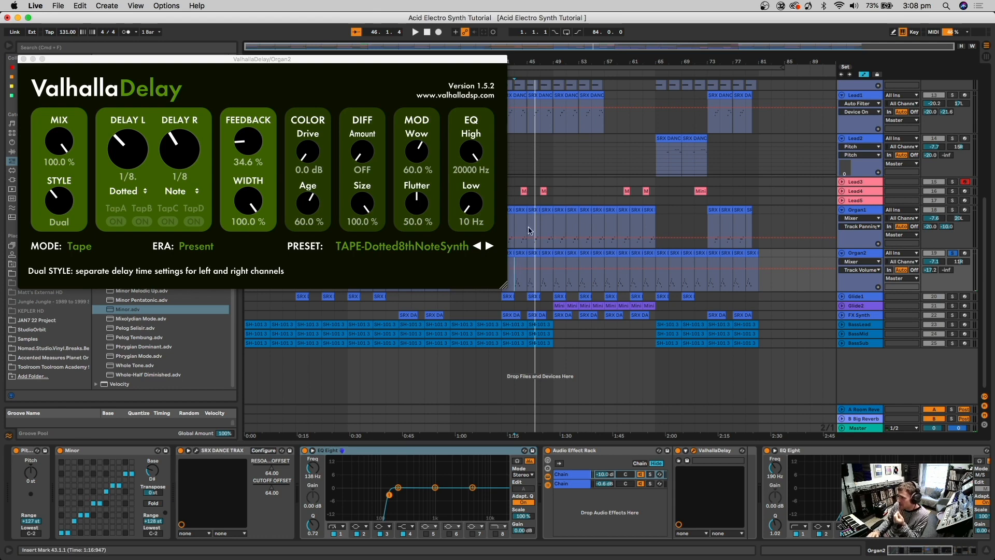
Step: Solo Organ1 together with Organ2 and play the two from bar 45 and again from bar 46
drag(536, 59, 536, 98)
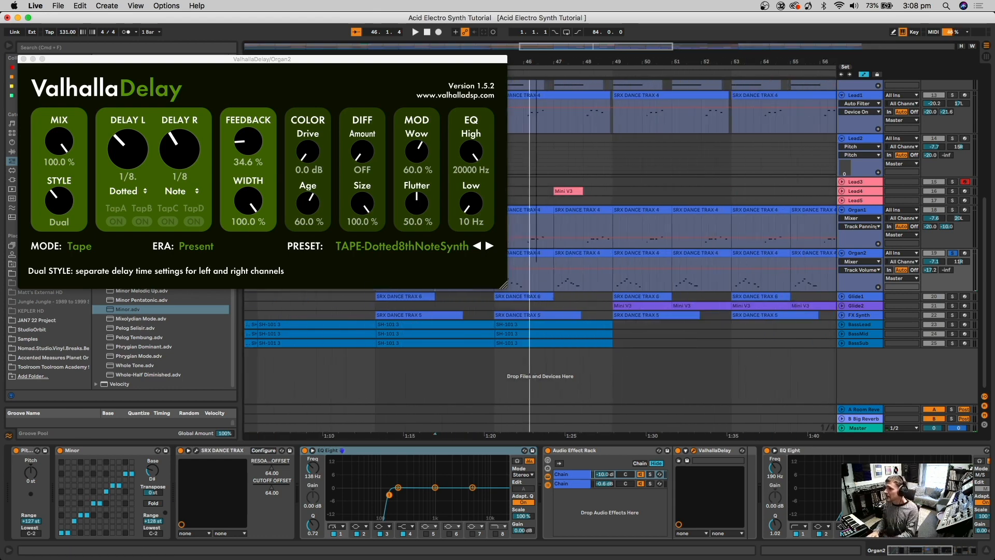
scroll(605, 233, left, 4)
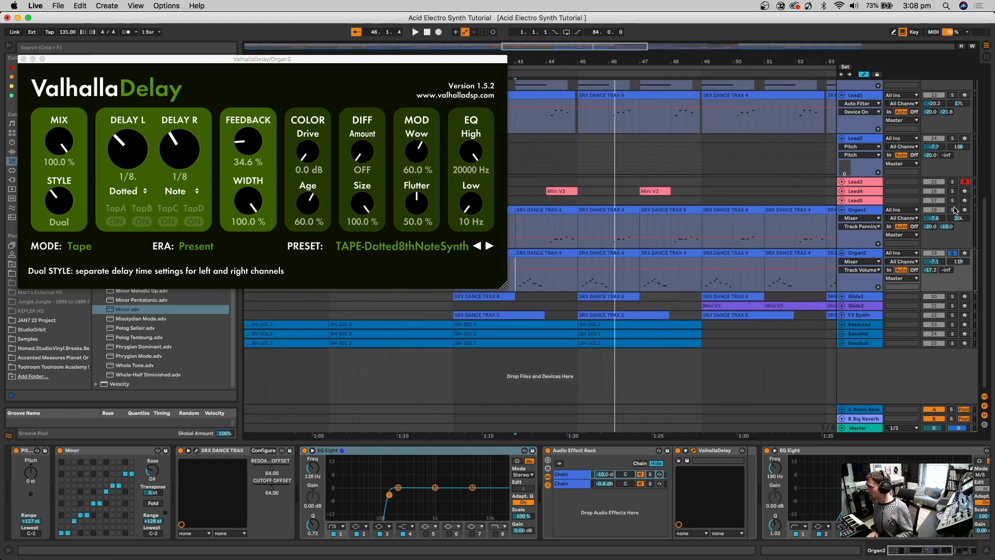
click(580, 224)
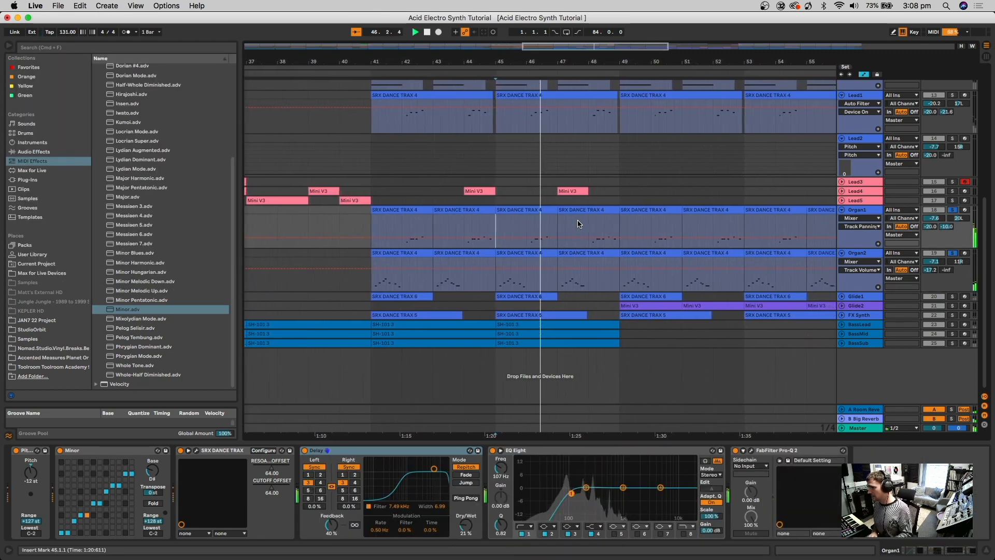
click(517, 225)
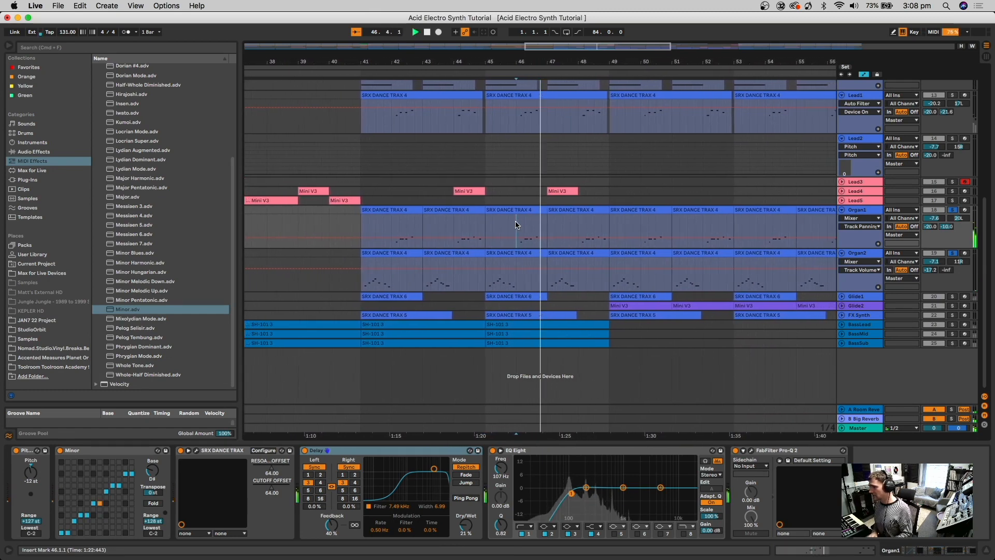
Step: Collapse Organ1 and Organ2, expand and solo Glide1, and place the insert marker at bar 46
click(842, 254)
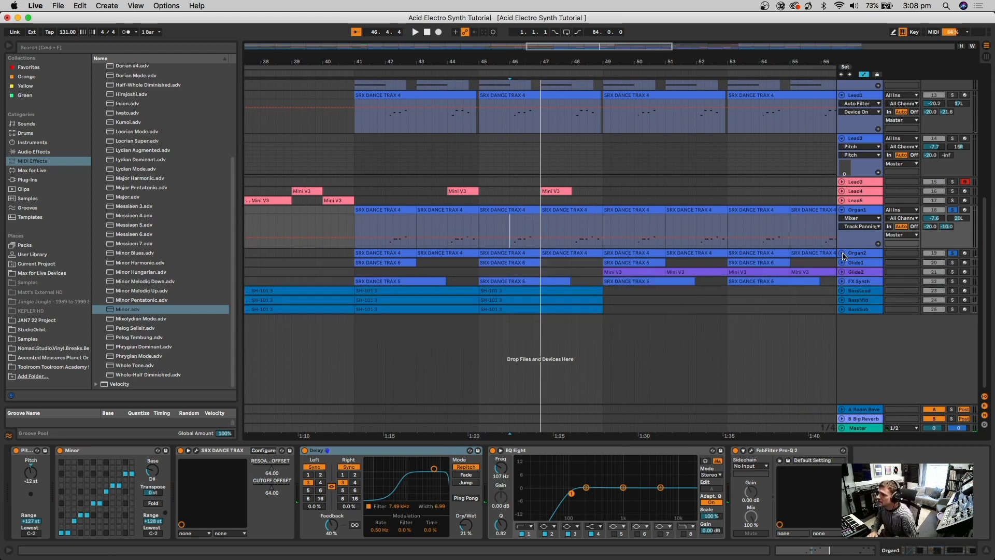
click(842, 210)
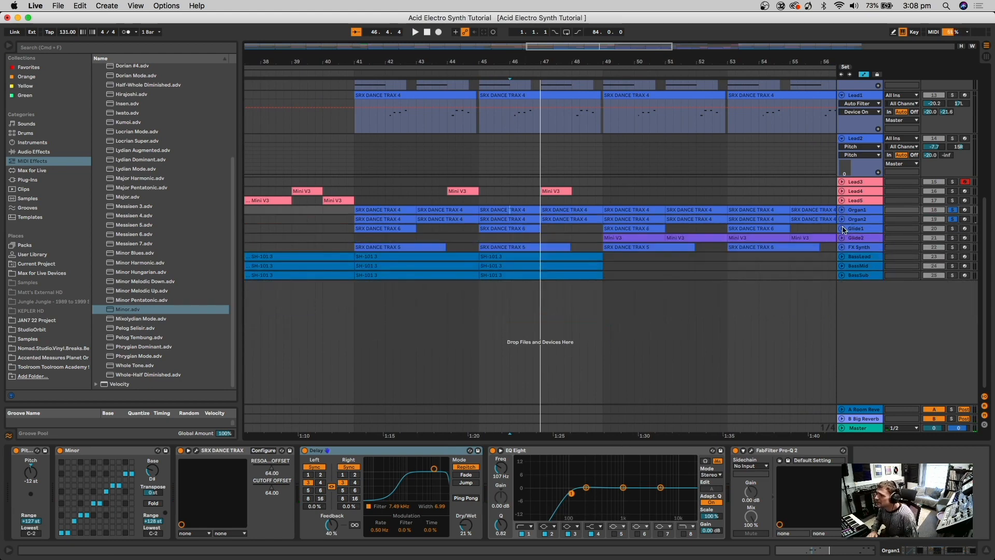
click(842, 230)
scroll(489, 220, up, 5)
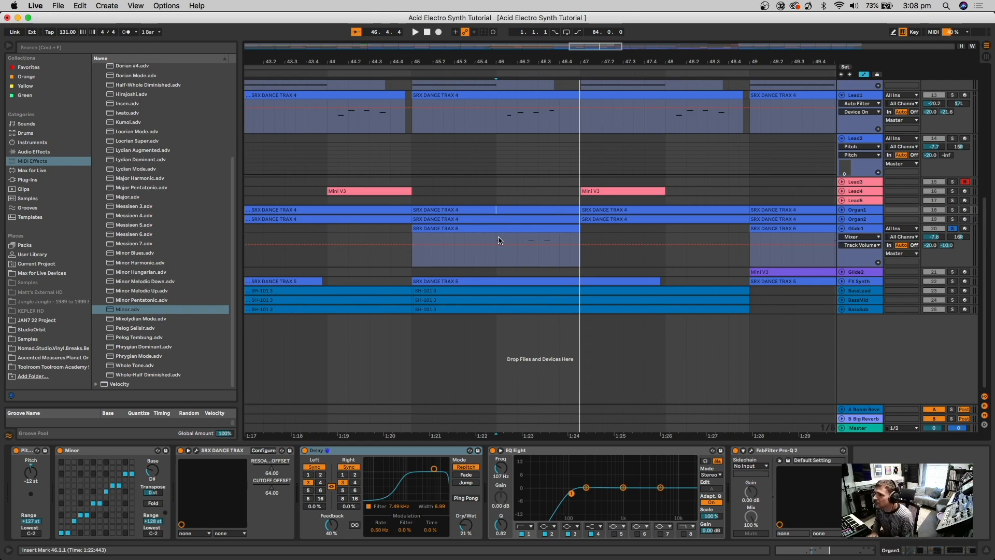
click(498, 238)
key(minus)
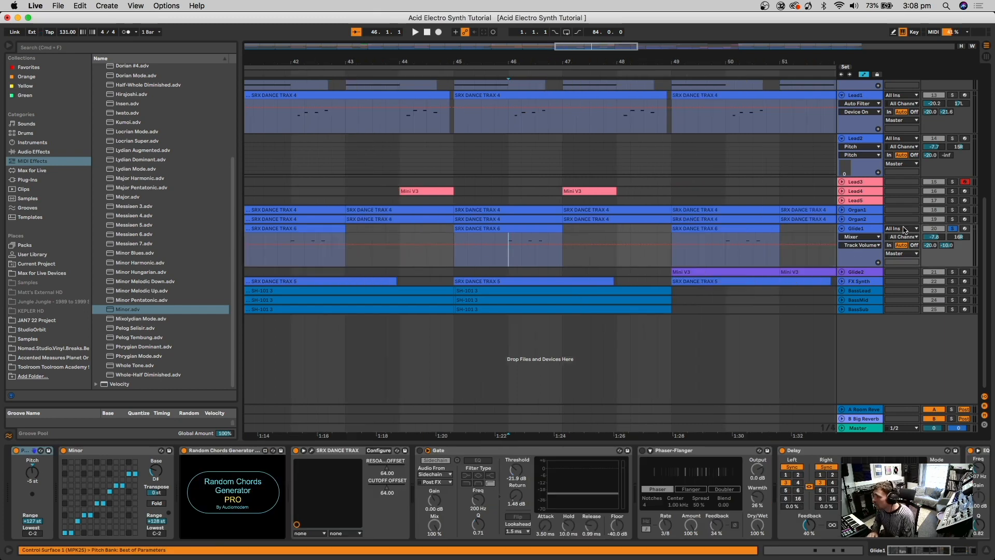
Step: Close Organ2's ValhallaDelay window and return to Glide1's device chain
click(859, 219)
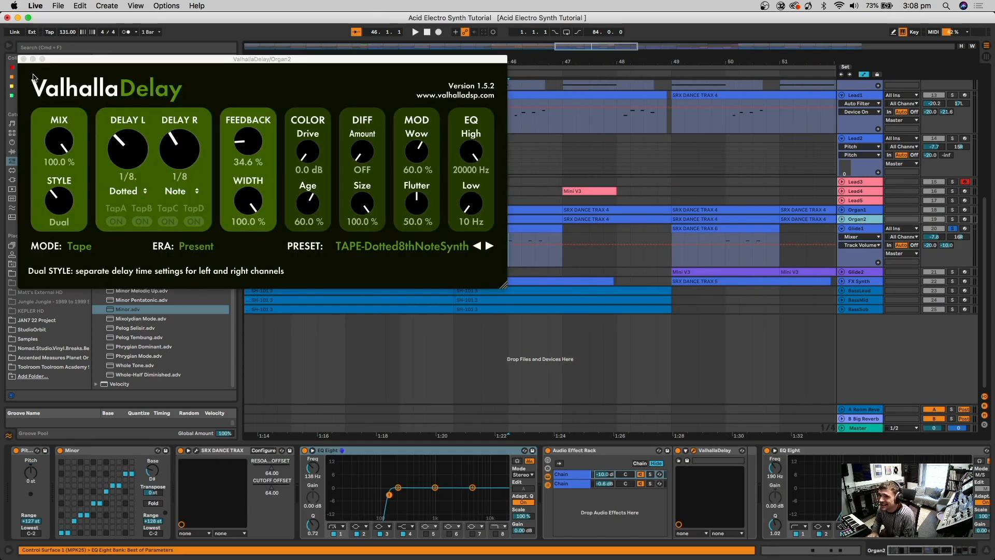
click(22, 59)
click(888, 242)
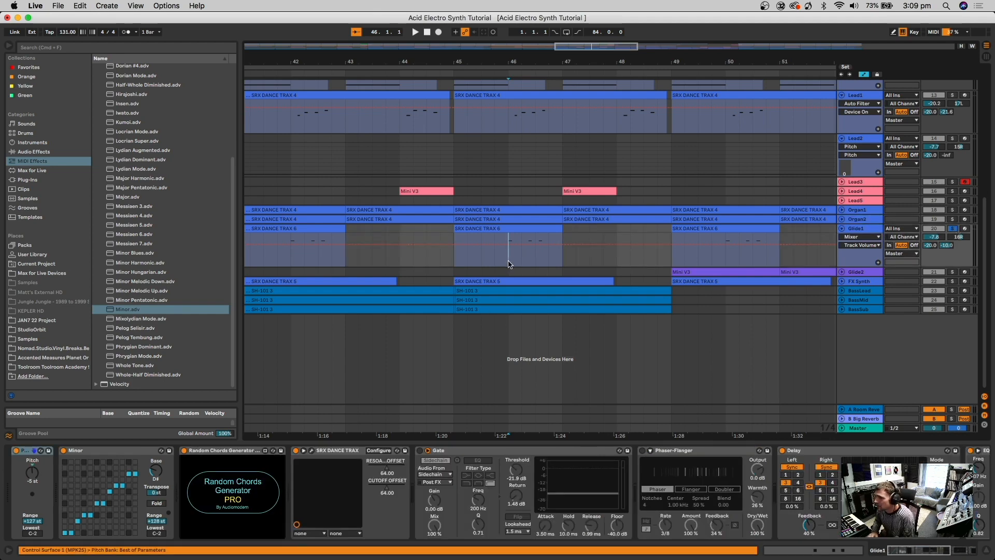
Step: Play Glide1 soloed from bar 46, then unsolo it and play it within the full mix
key(space)
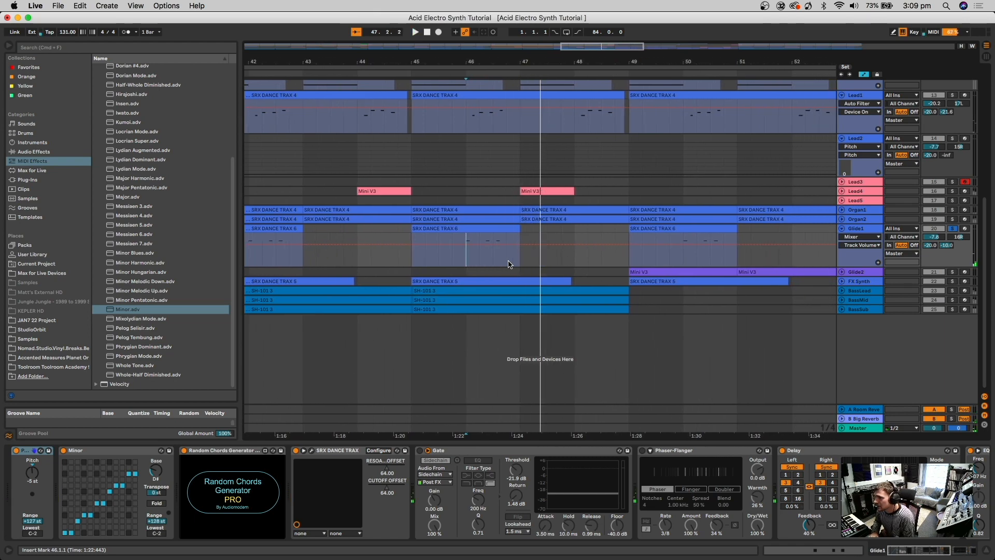
key(space)
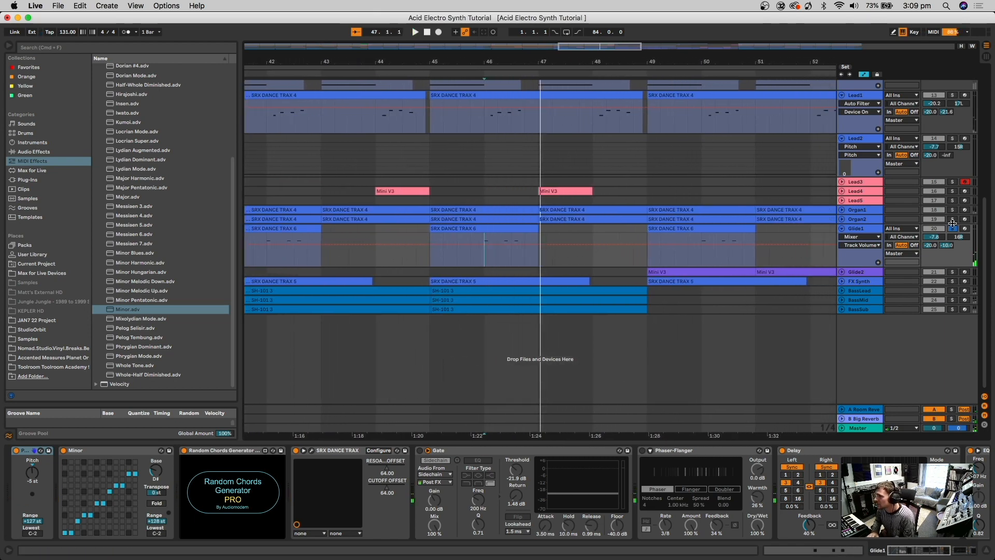
key(space)
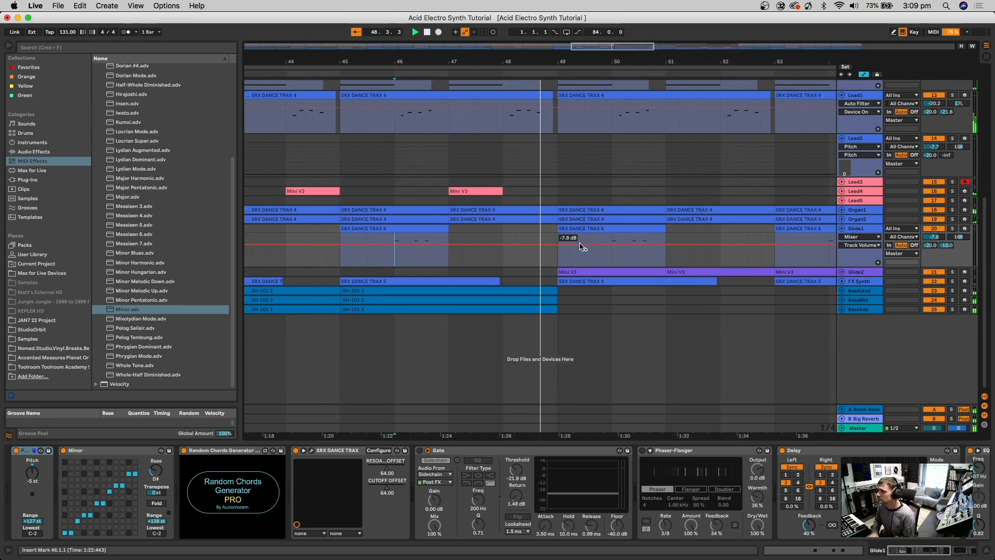
Step: Stop playback, select Glide2 to show its devices, and expand and solo the track
drag(636, 63, 636, 38)
click(865, 273)
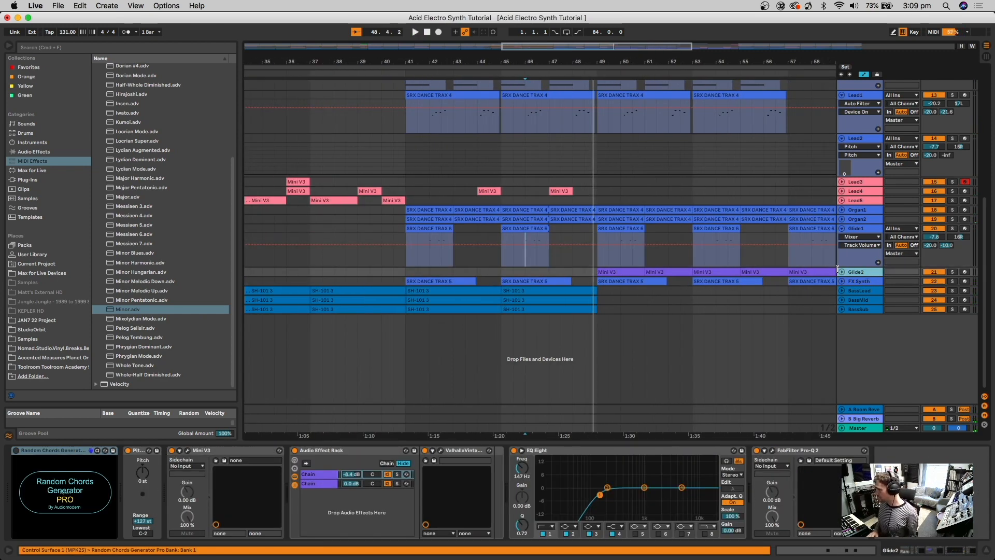
scroll(829, 272, right, 3)
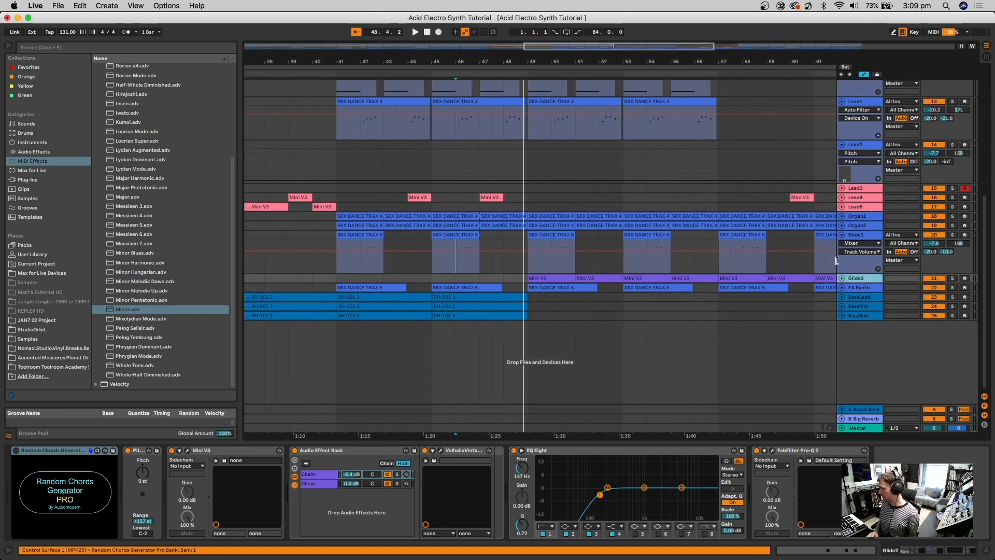
click(842, 279)
drag(546, 58, 558, 60)
click(951, 279)
click(952, 279)
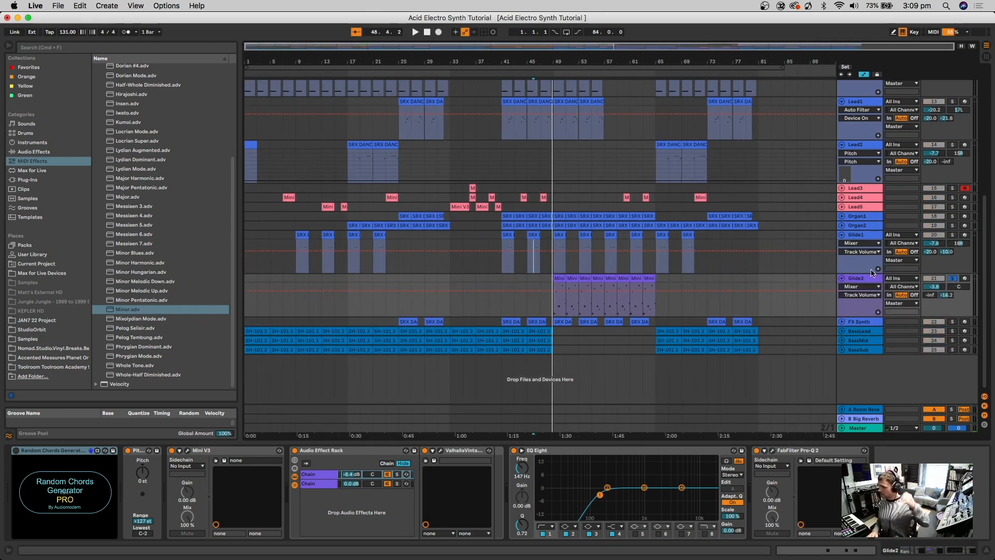
Step: Set the insert marker at bar 49 and open Glide2's first Mini V3 clip in an enlarged note editor
click(867, 278)
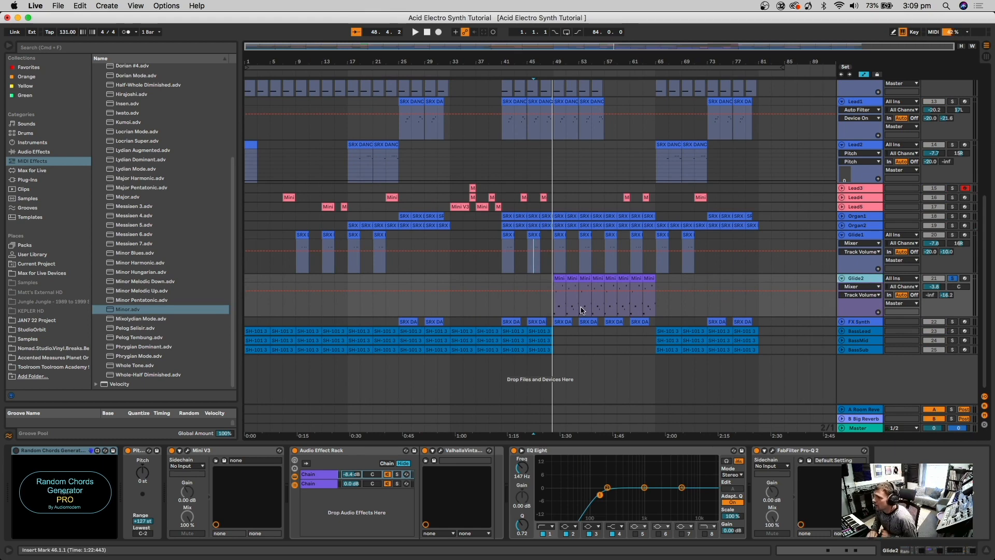
click(554, 308)
drag(569, 61, 570, 85)
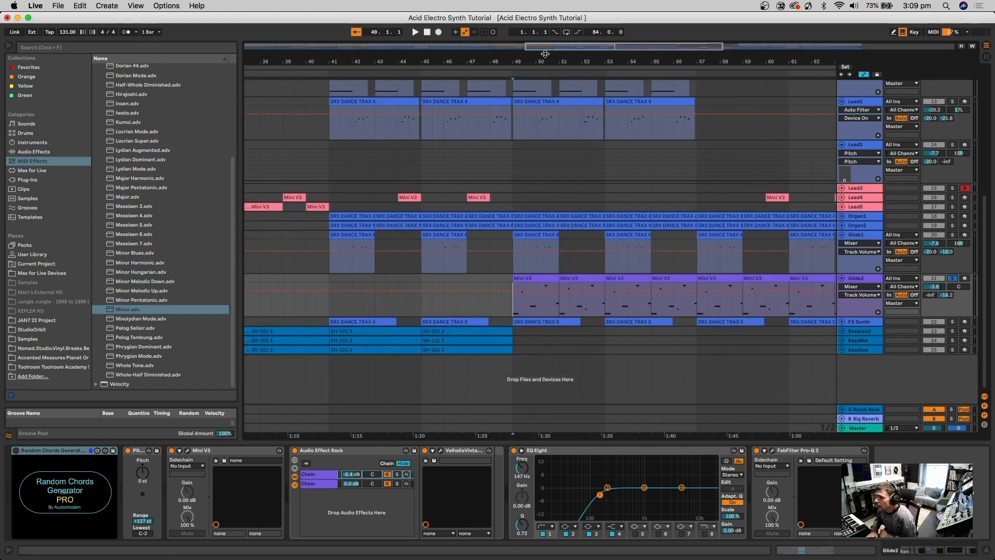
scroll(533, 291, up, 2)
click(532, 308)
double_click(532, 308)
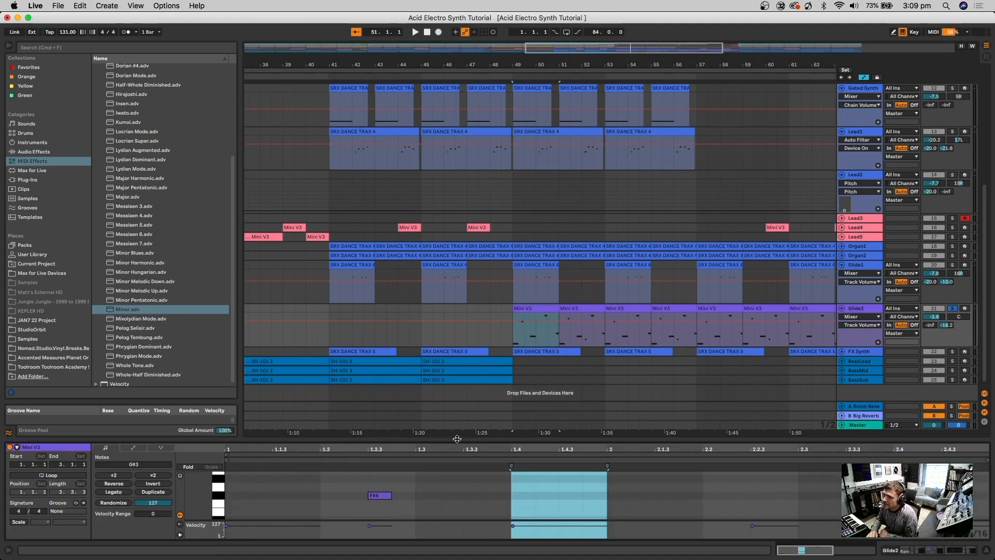
drag(459, 440, 434, 161)
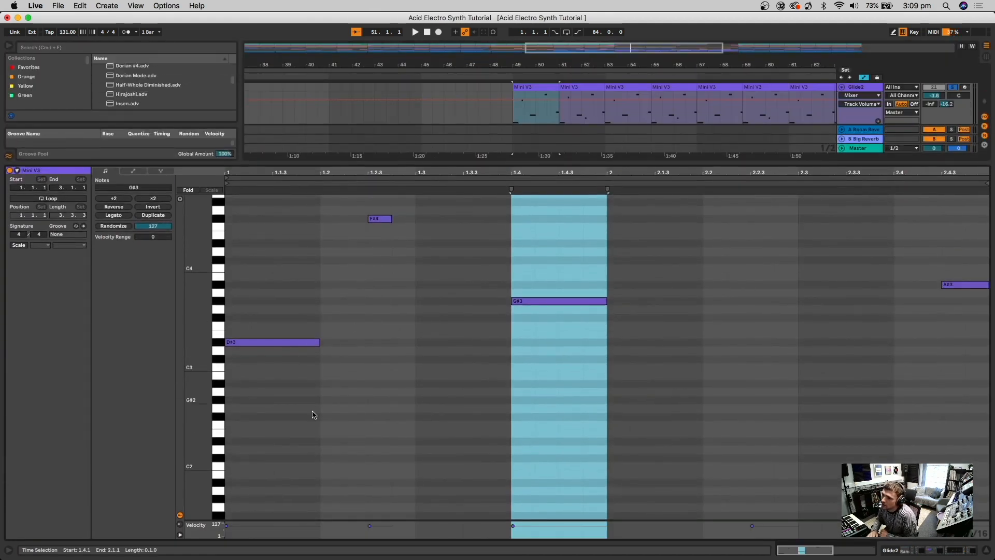
scroll(404, 249, up, 3)
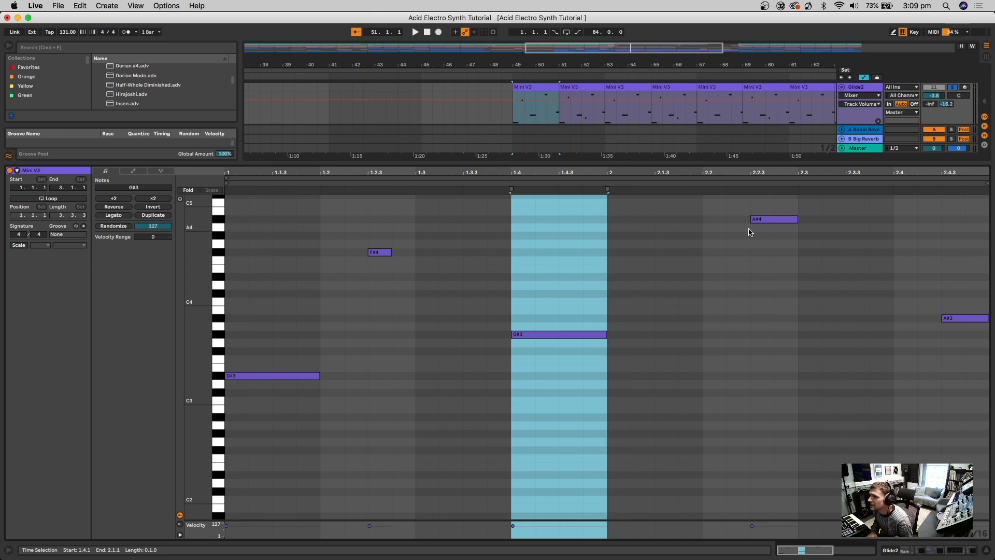
Step: Play the soloed Glide2 clips from bar 49 and shrink the note editor back to the full arrangement and device view
key(space)
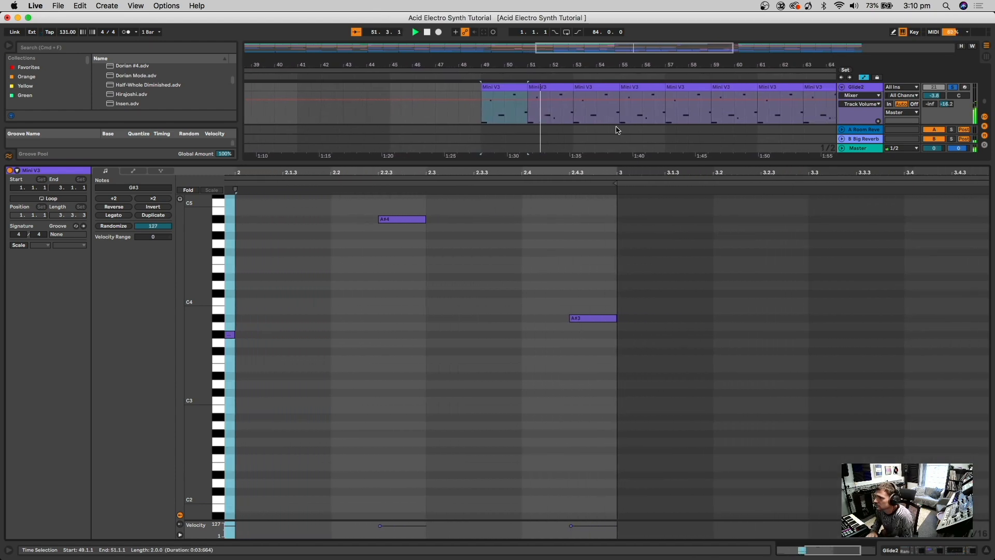
drag(614, 166, 618, 291)
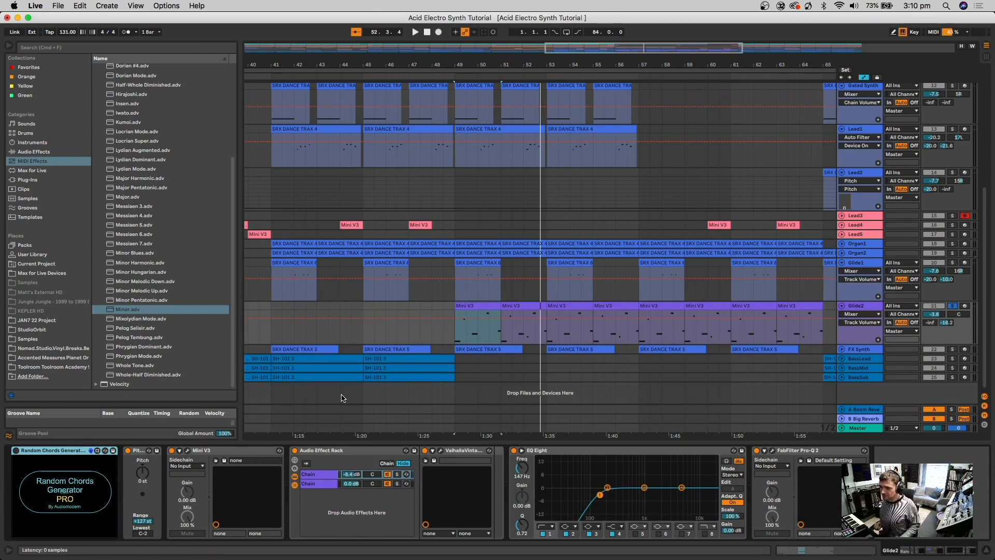
Step: Show Glide2's Mini V3 plug-in window in full and examine its Glide switch and Glide knob
key(super+alt+p)
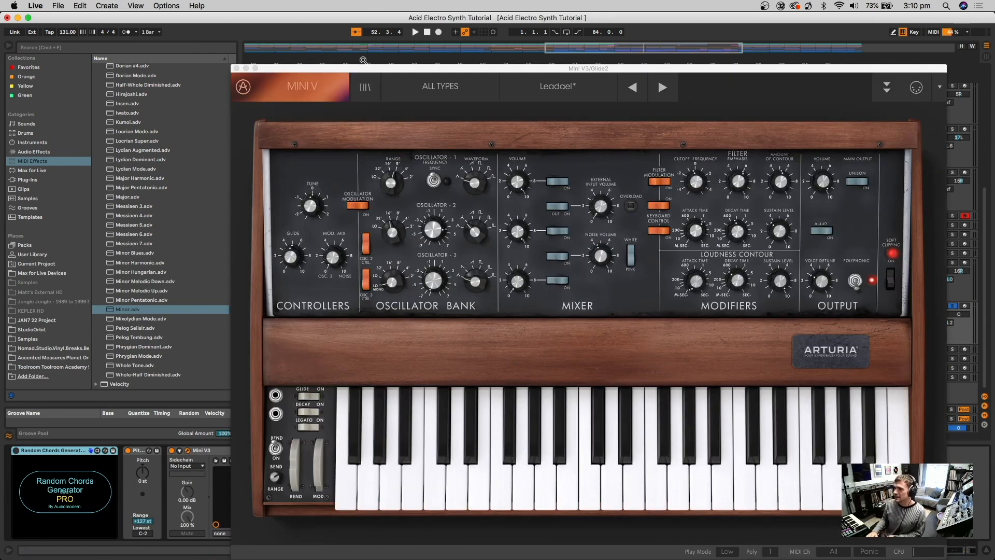
drag(365, 70, 313, 42)
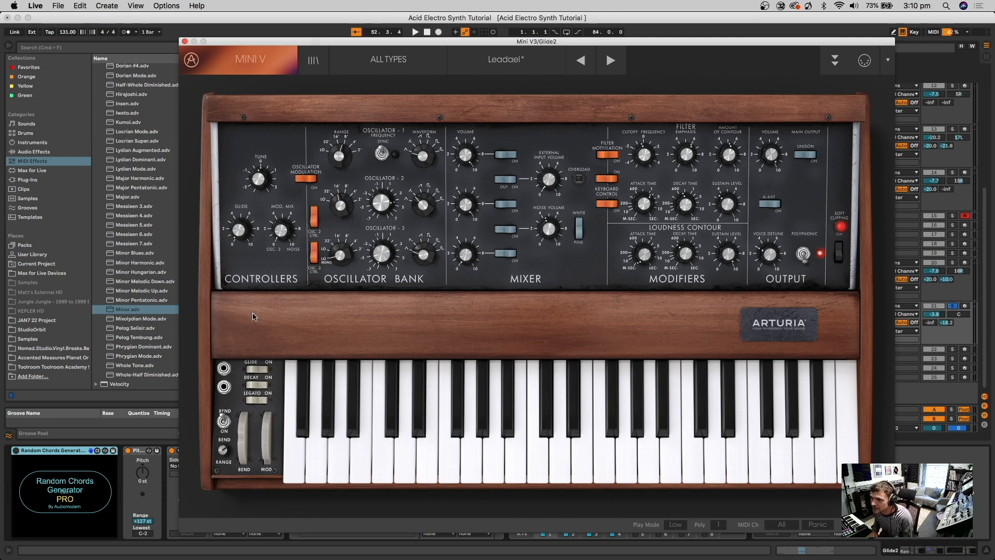
key(space)
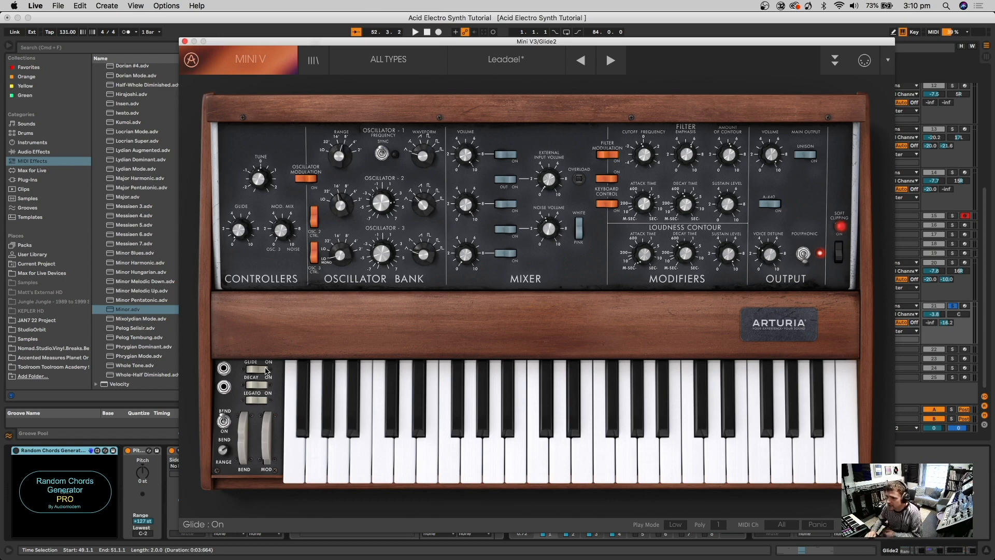
click(266, 370)
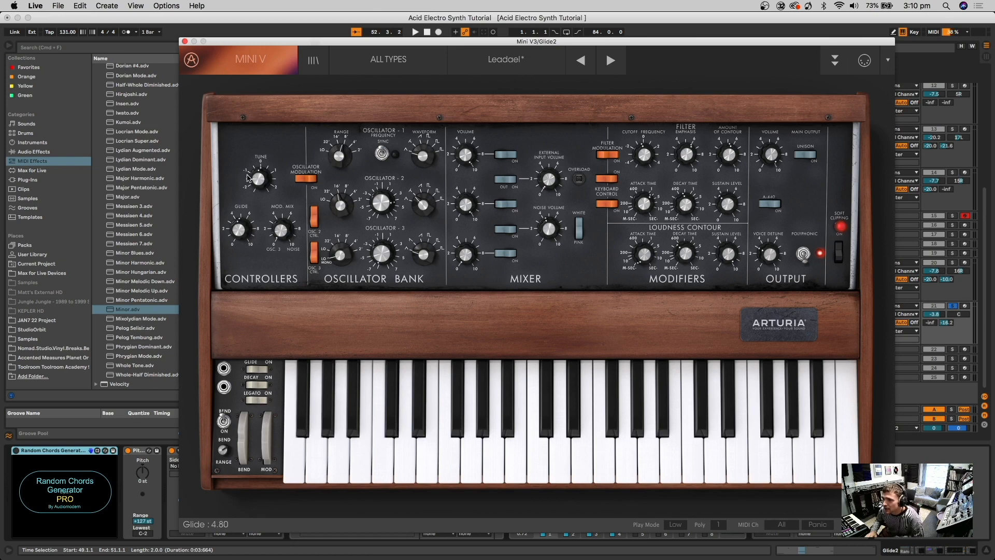
key(space)
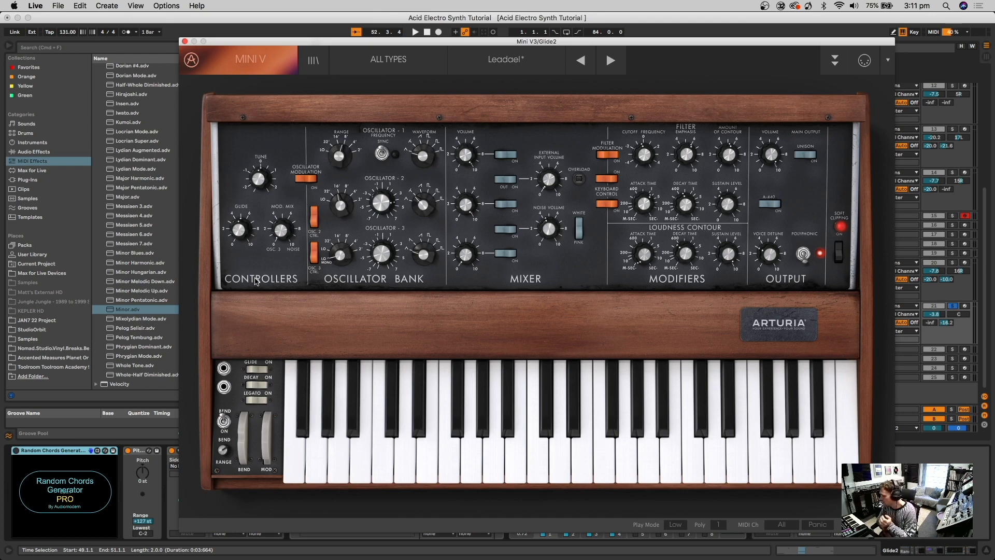
Step: Audition Glide2 with the Mini V3's Glide raised to 10.00, and turn the Glide back down after stopping playback
drag(243, 218, 244, 213)
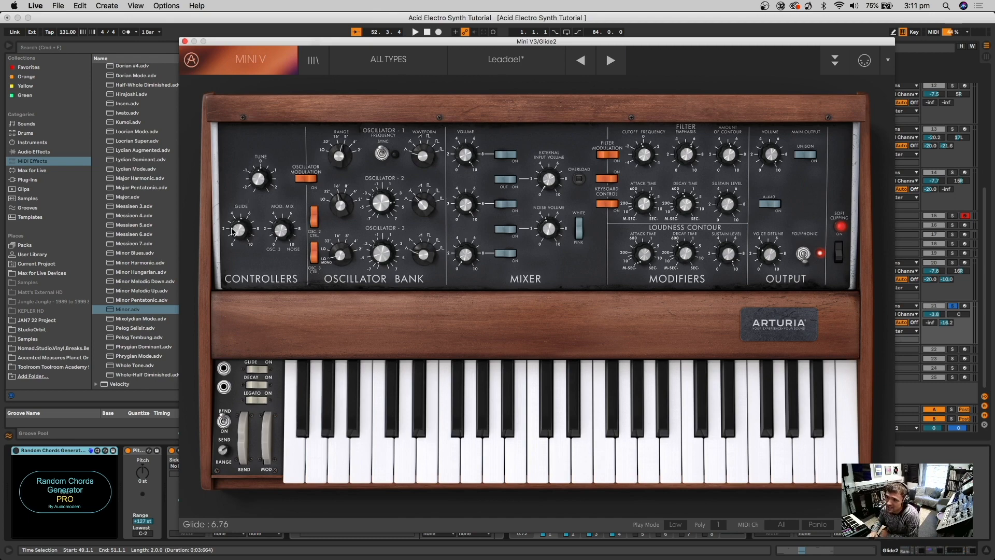
drag(231, 185, 235, 168)
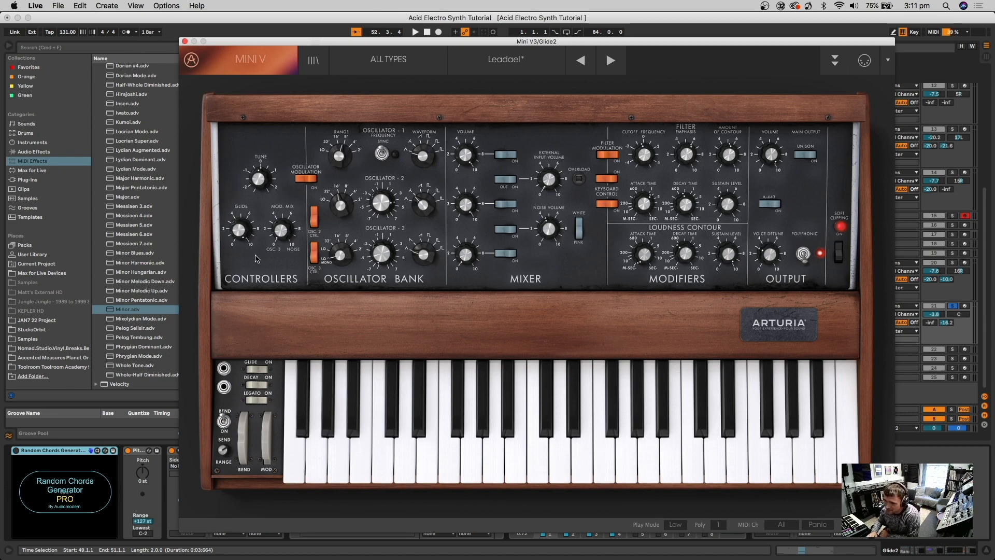
key(space)
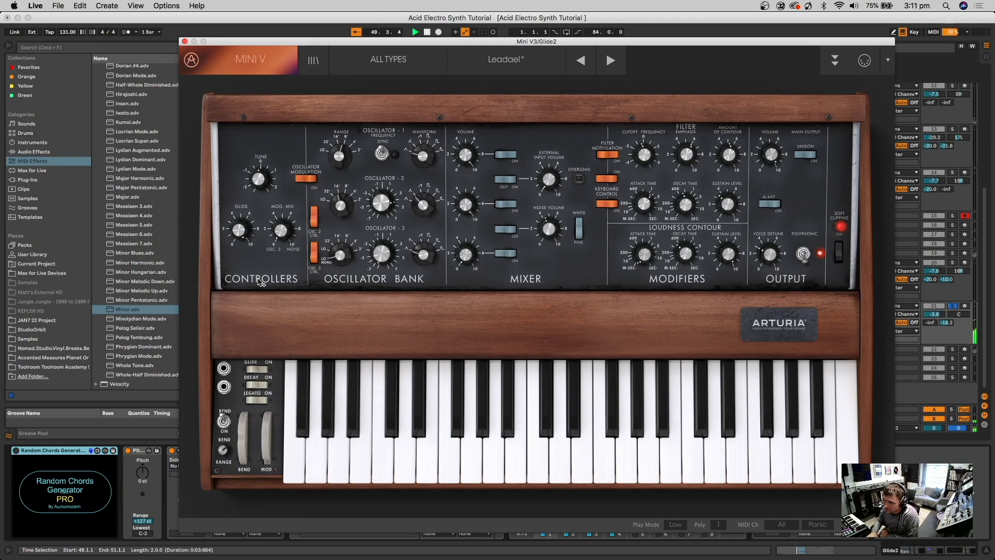
mouse_move(244, 235)
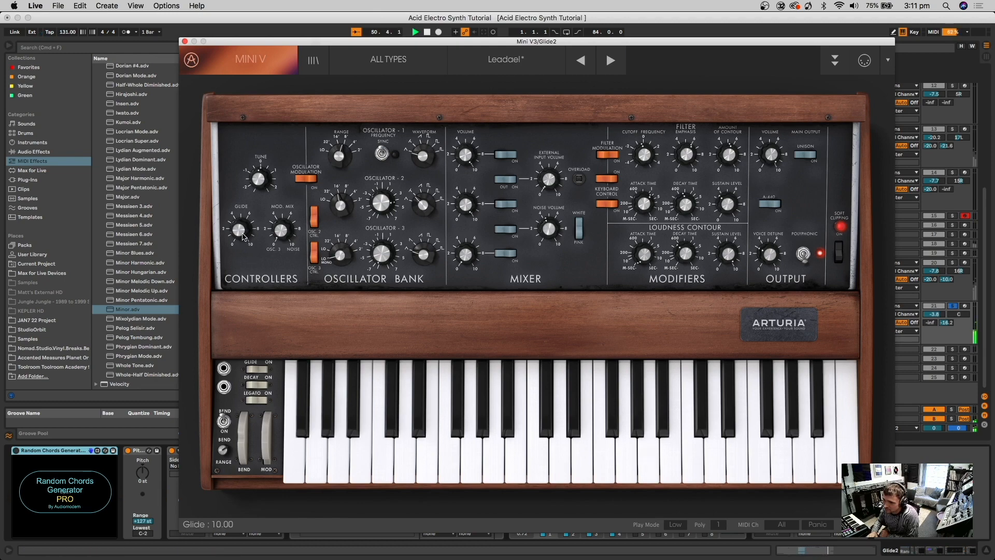
key(space)
drag(240, 234, 241, 281)
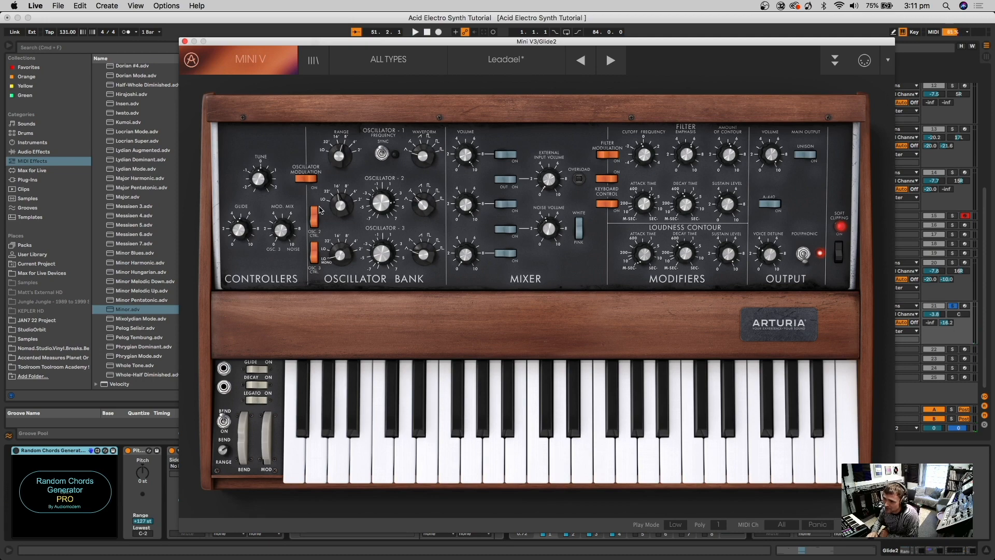
Step: Close the Mini V3 window and collapse the Glide2 track in the arrangement
drag(366, 44, 386, 194)
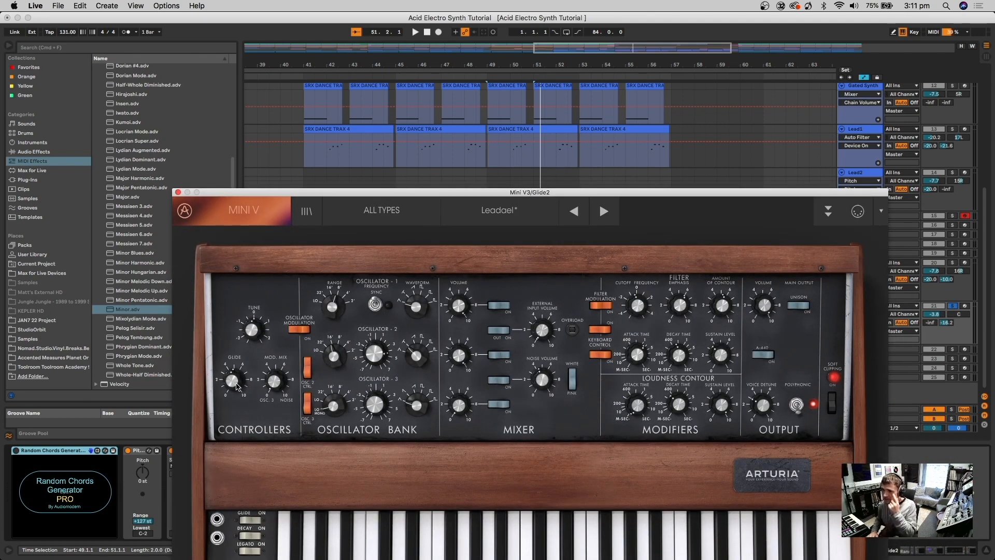
click(178, 192)
scroll(587, 307, right, 3)
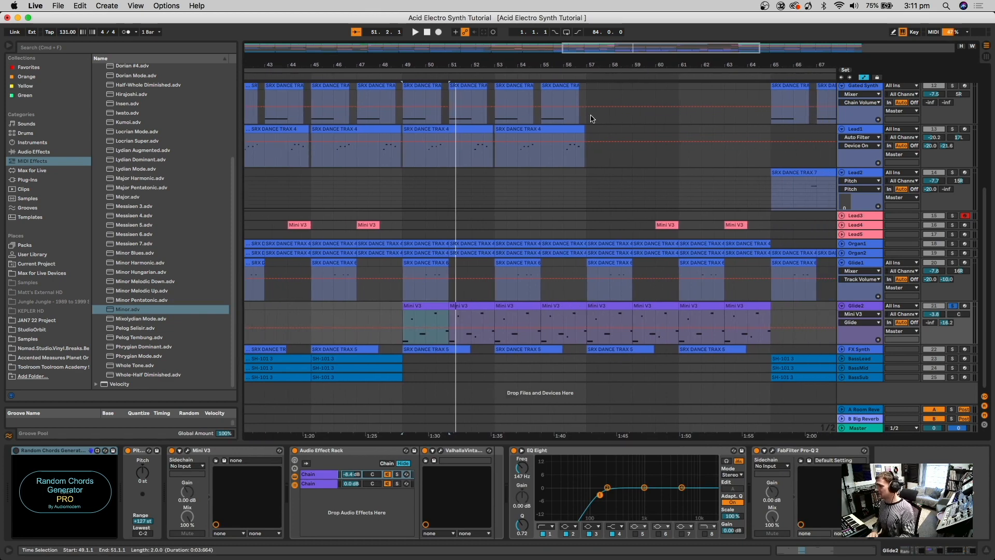
drag(544, 62, 544, 44)
click(842, 306)
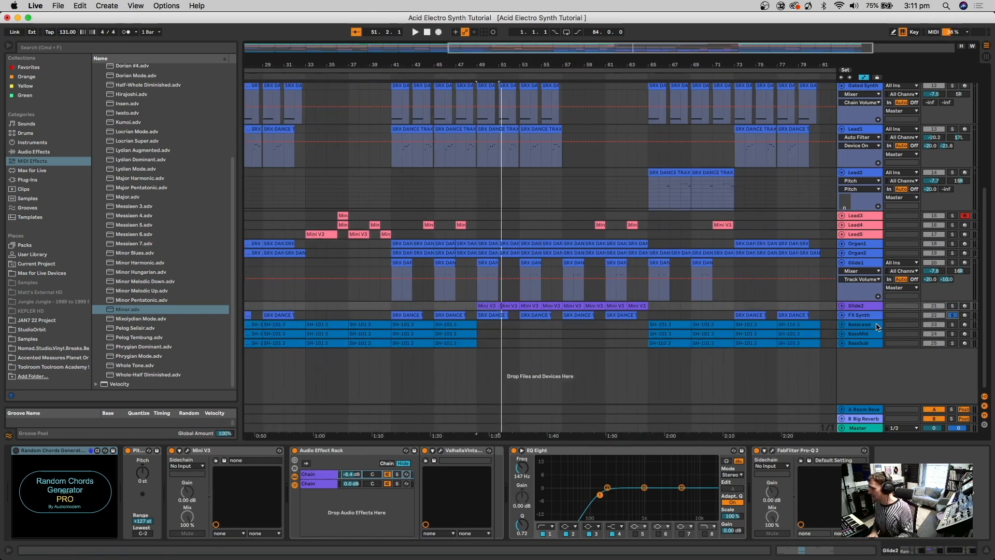
Step: Expand FX Synth, audition it soloed from bar 49, and unsolo it to play within the full mix with its volume lane shown
click(841, 315)
click(478, 331)
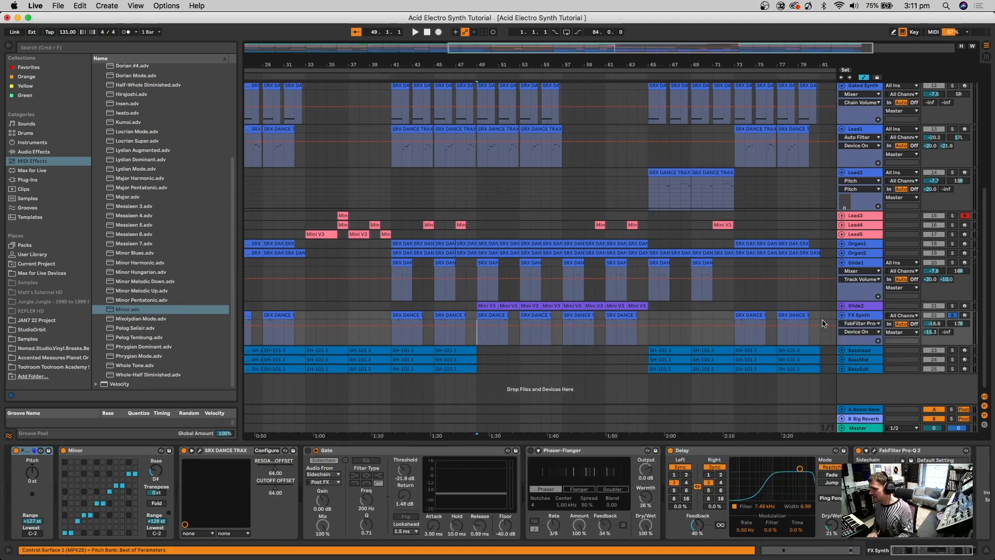
key(space)
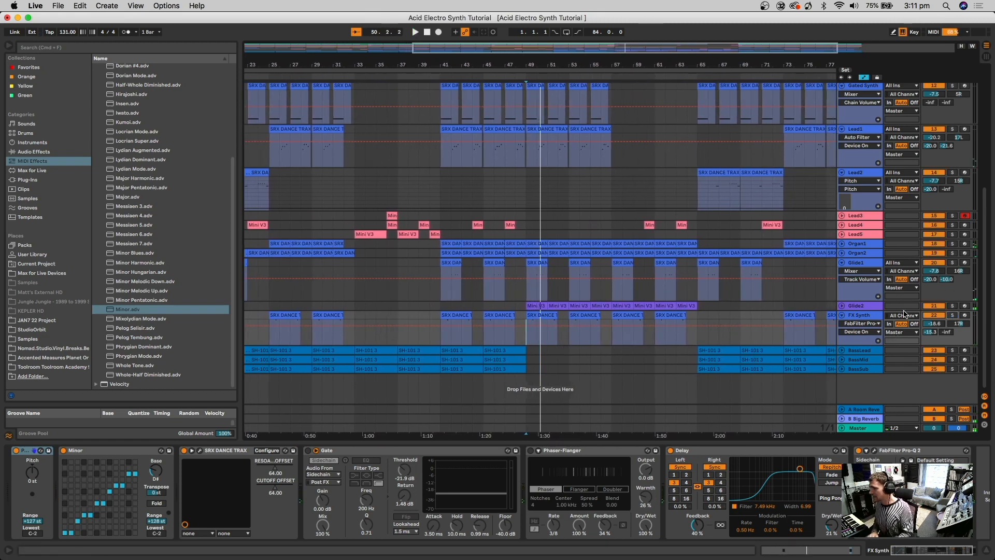
key(space)
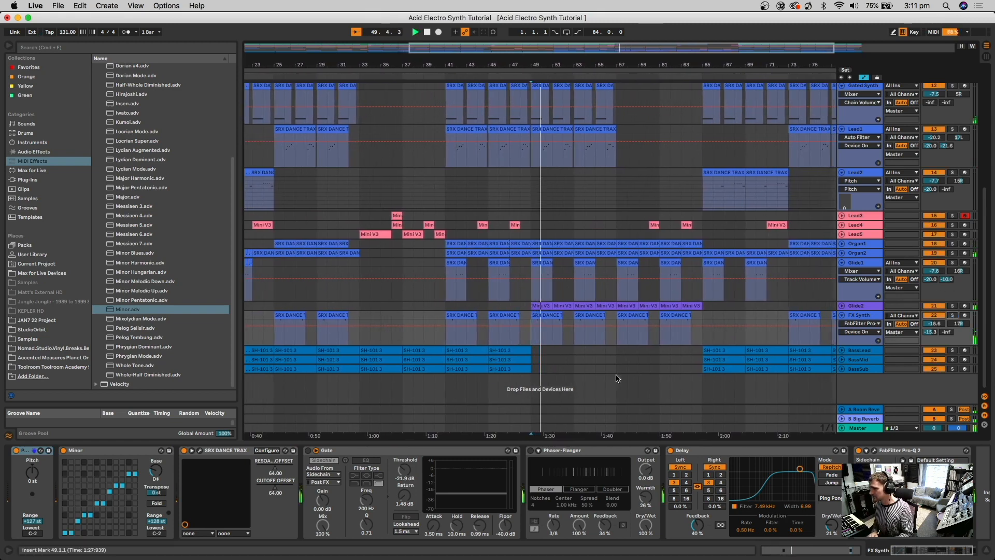
click(933, 324)
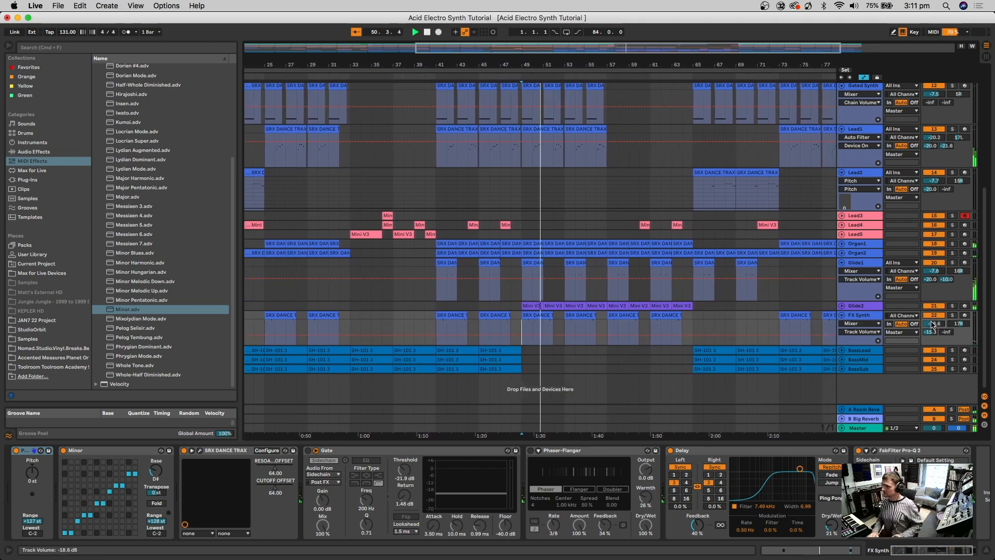
Step: Collapse the FX Synth, Lead1, Lead2, Glide1, Gated Synth, Pad and Chords tracks while the full mix plays
click(842, 315)
click(841, 172)
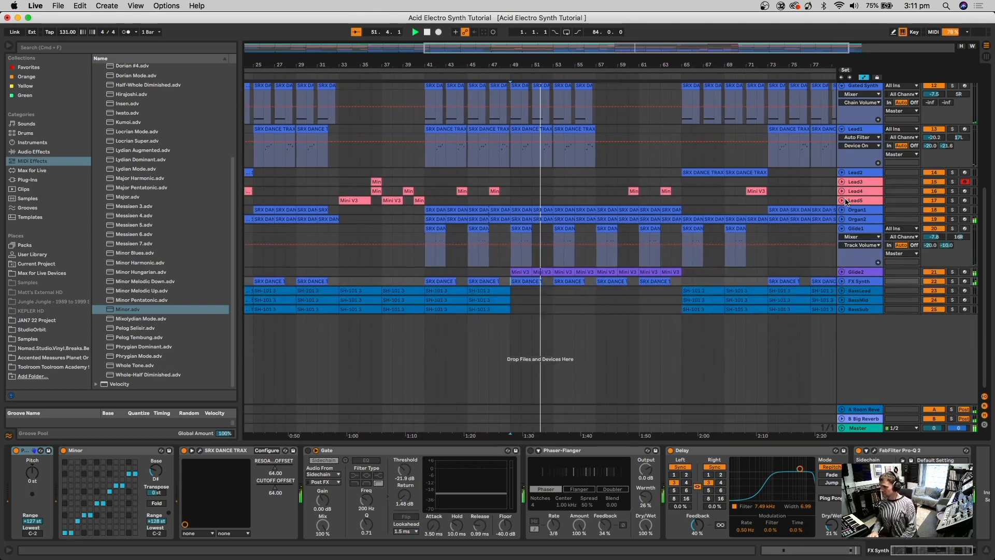
click(842, 229)
scroll(835, 236, up, 5)
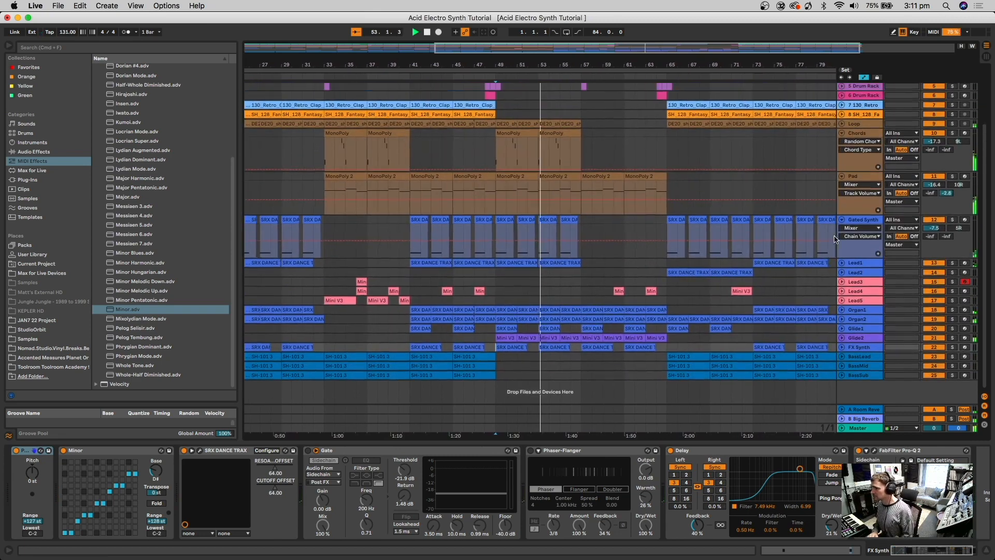
click(842, 219)
click(841, 176)
click(842, 134)
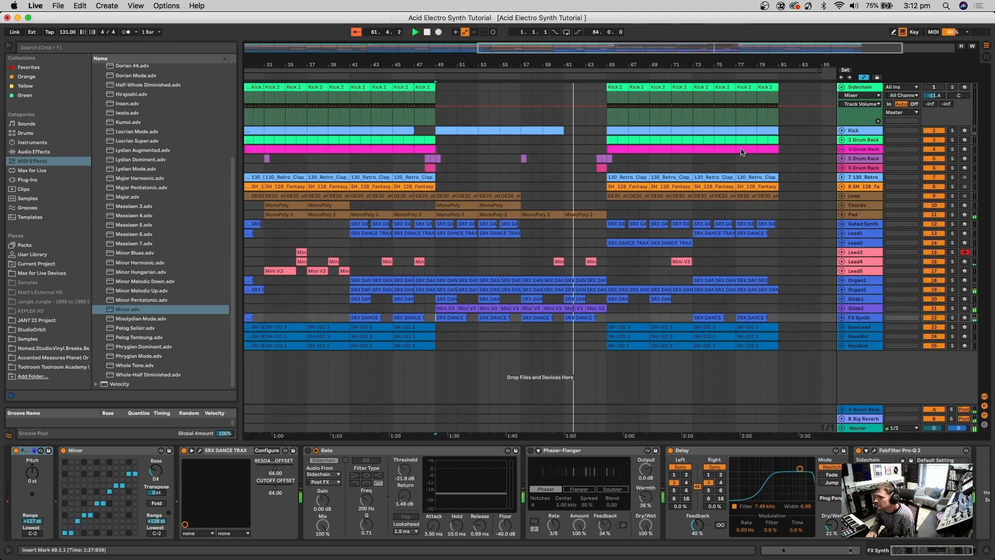
scroll(724, 198, down, 5)
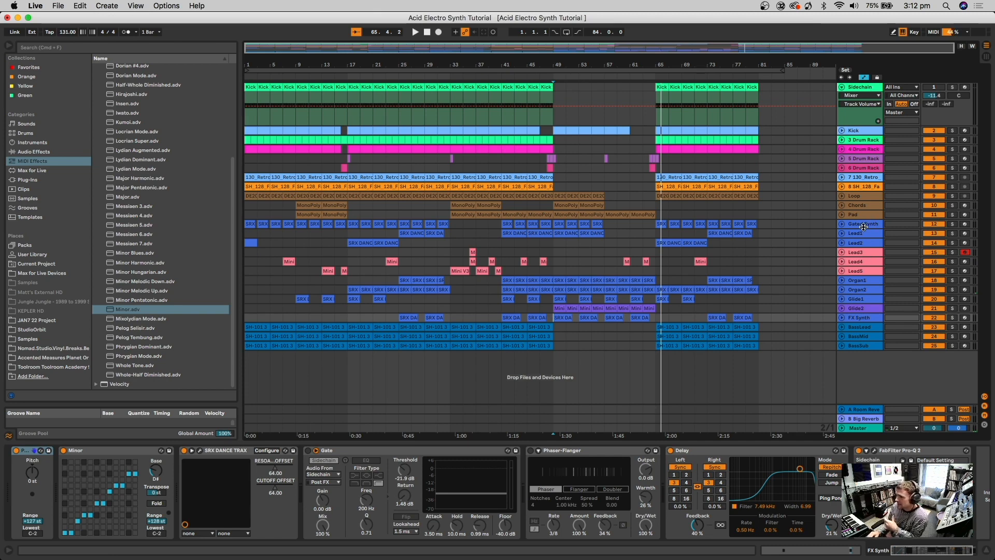
click(841, 262)
click(841, 262)
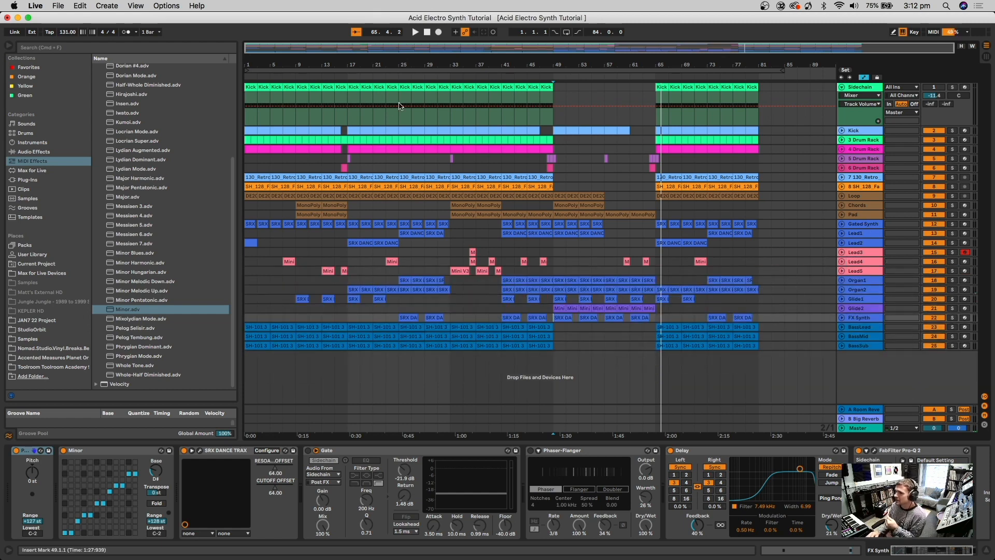
Step: Select all tracks from Gated Synth through FX Synth and solo them together
drag(289, 62, 301, 75)
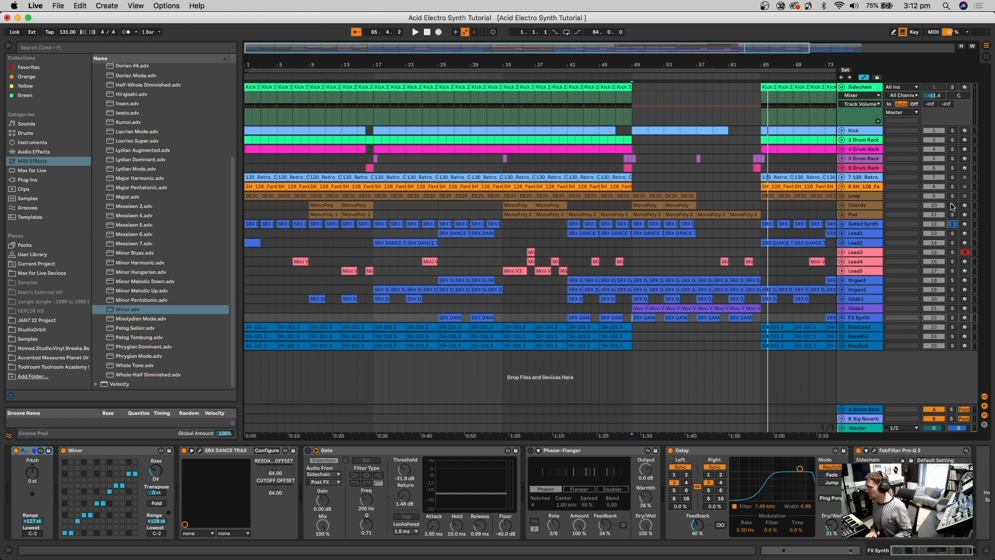
click(871, 207)
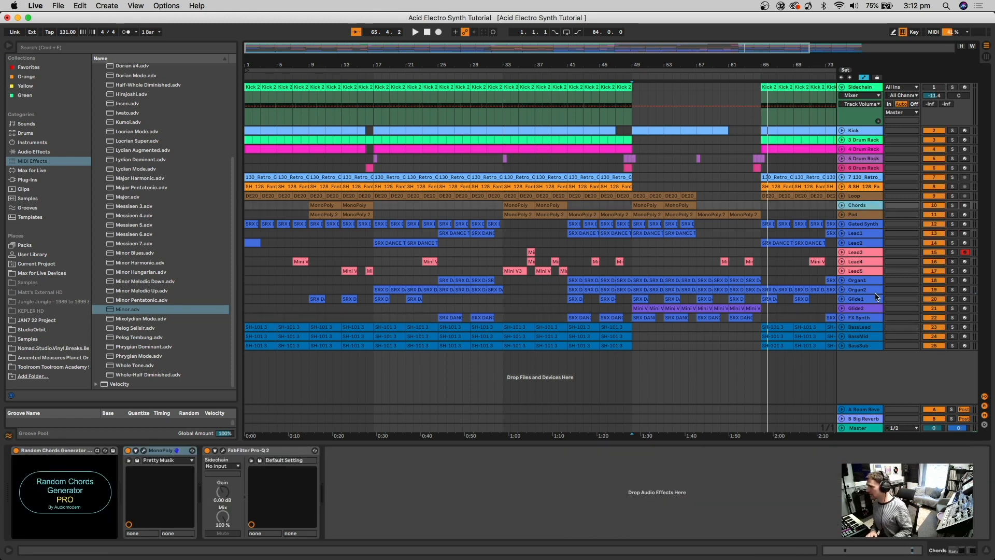
click(865, 318)
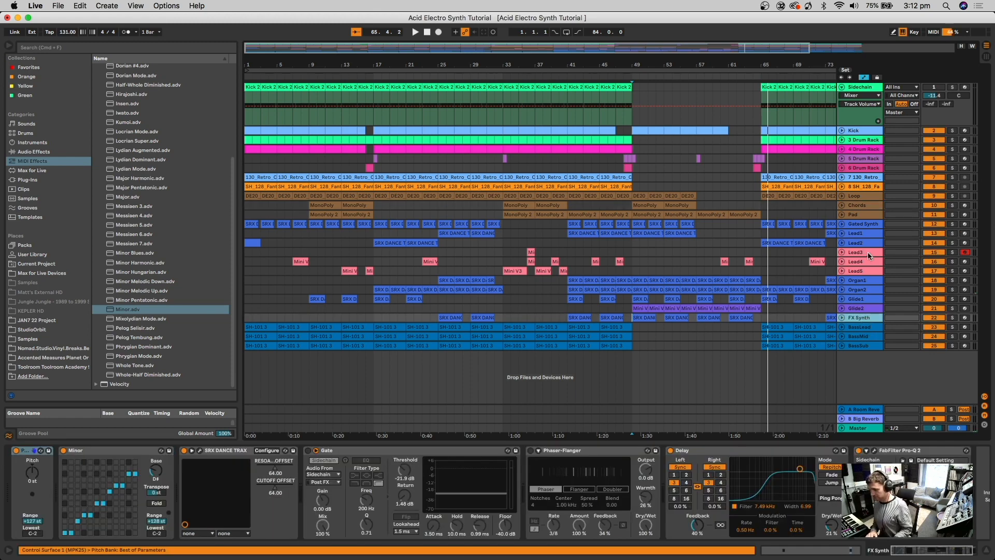
shift+click(863, 224)
click(953, 224)
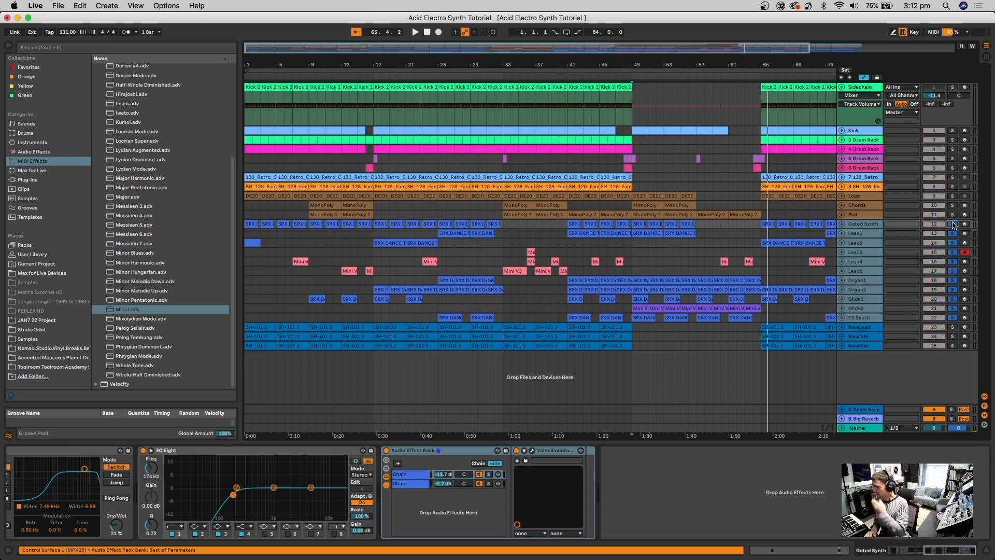
Step: Play the soloed synth tracks from bar 1 and place the insert marker at bar 7 on Lead2
key(space)
key(space)
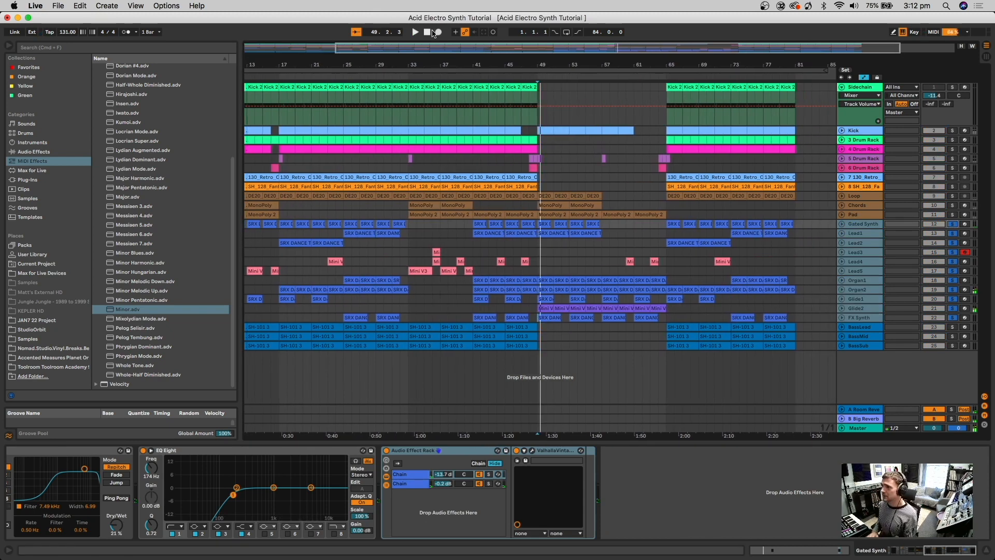
key(space)
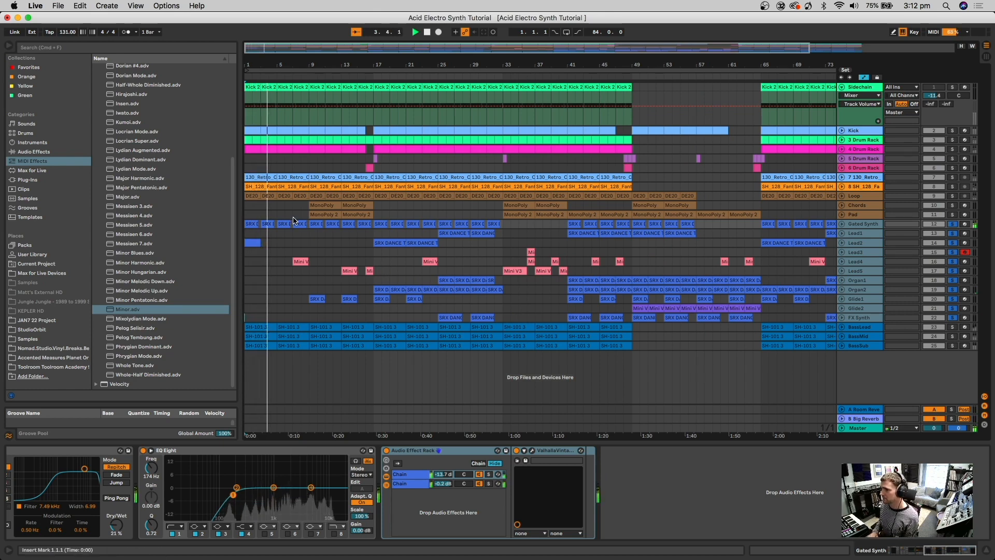
click(292, 242)
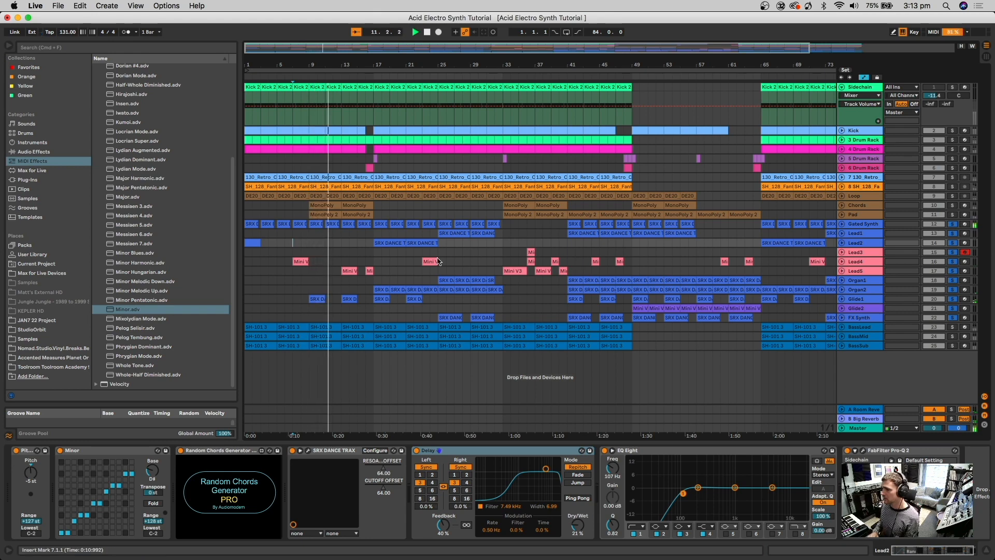
Step: Expand the Glide2, Glide1 and Gated Synth tracks and play the soloed synths from bar 9
click(842, 308)
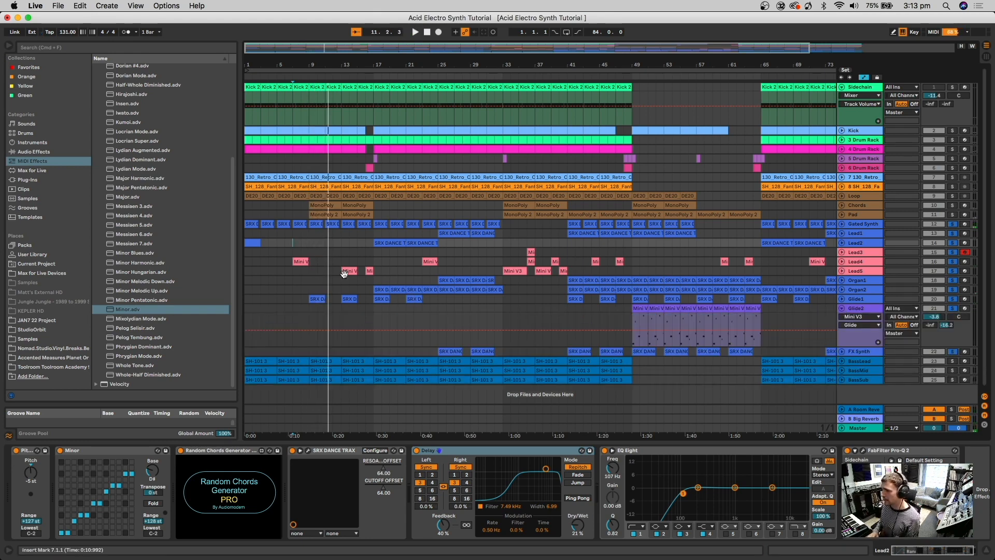
click(843, 299)
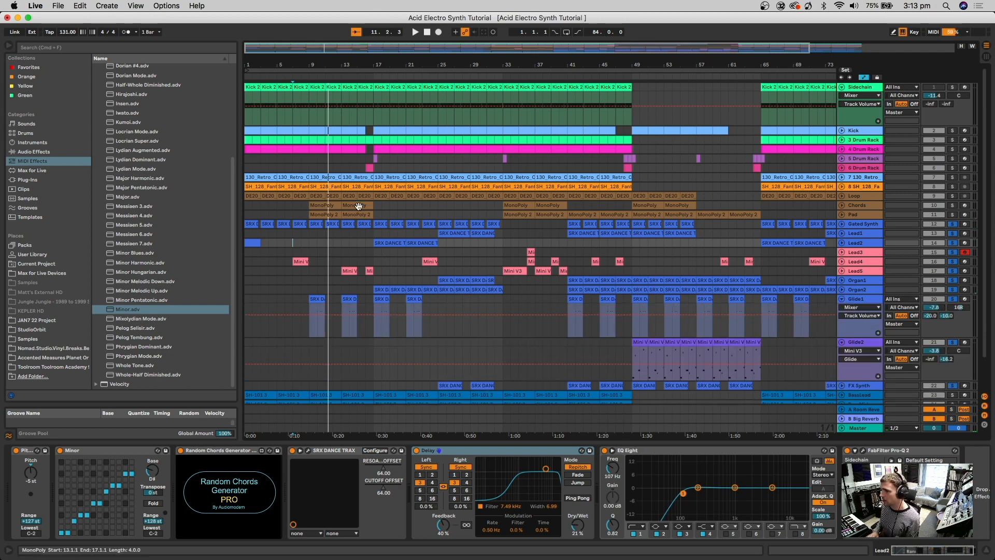
scroll(358, 206, up, 5)
click(842, 224)
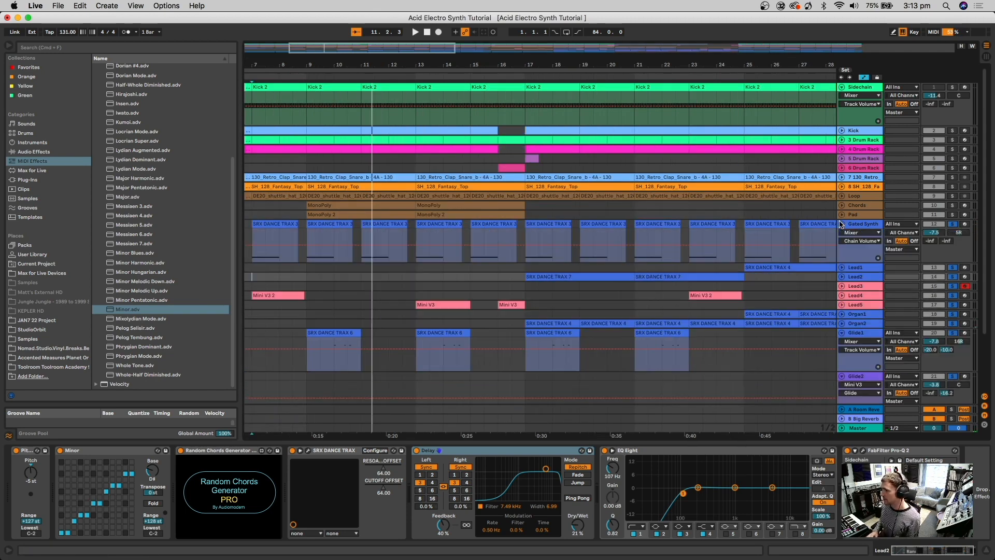
click(308, 255)
key(space)
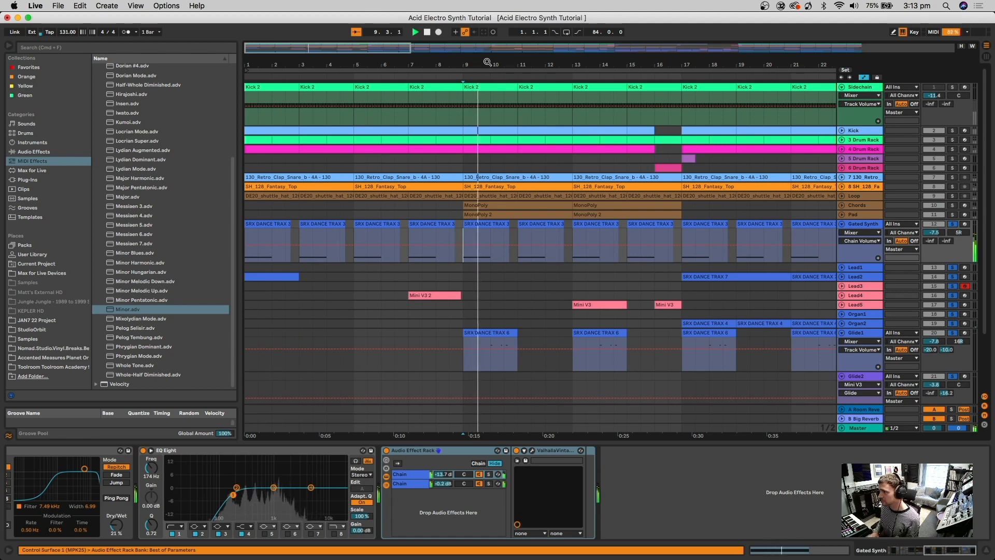
Step: Expand the Lead5 track to show its Mini V3 clips while the soloed synths play
drag(489, 64, 533, 274)
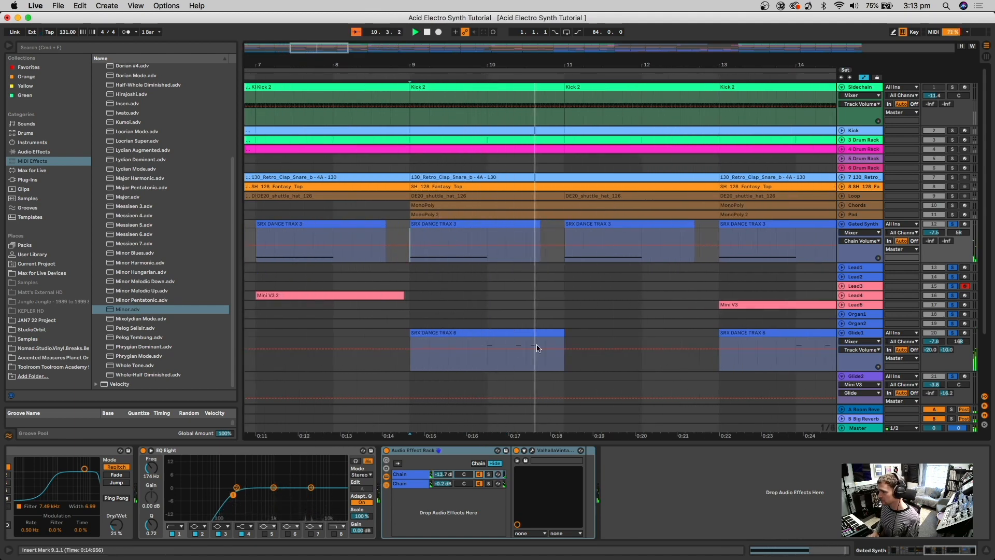
scroll(625, 312, down, 2)
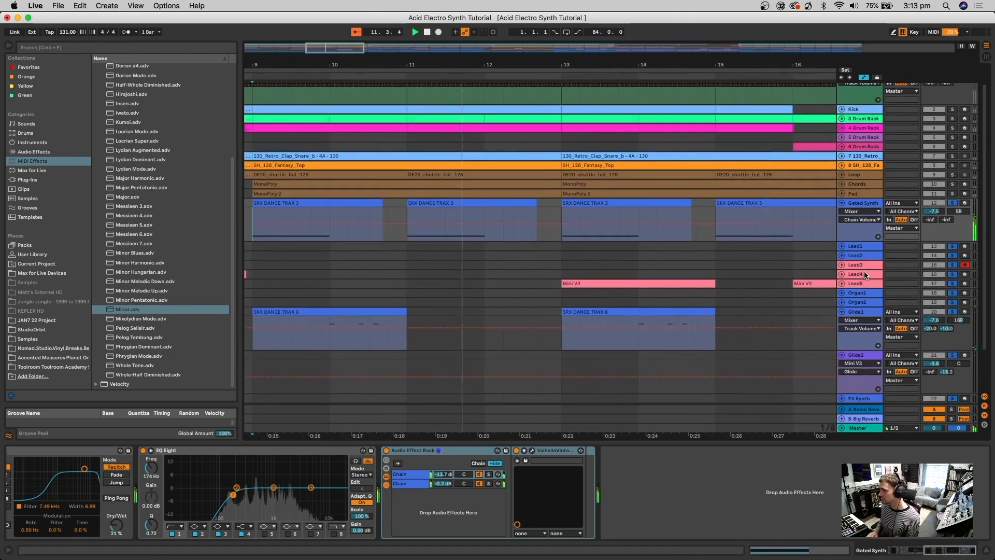
click(843, 283)
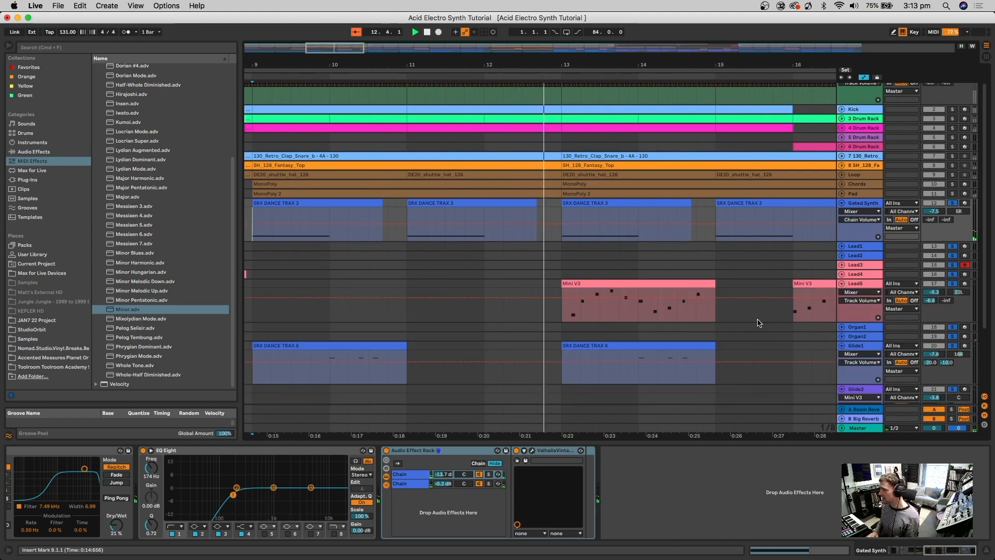
Step: Follow the soloed playback past bar 17 and expand the Organ2 track to show its clip notes
drag(677, 66, 657, 32)
scroll(689, 190, right, 5)
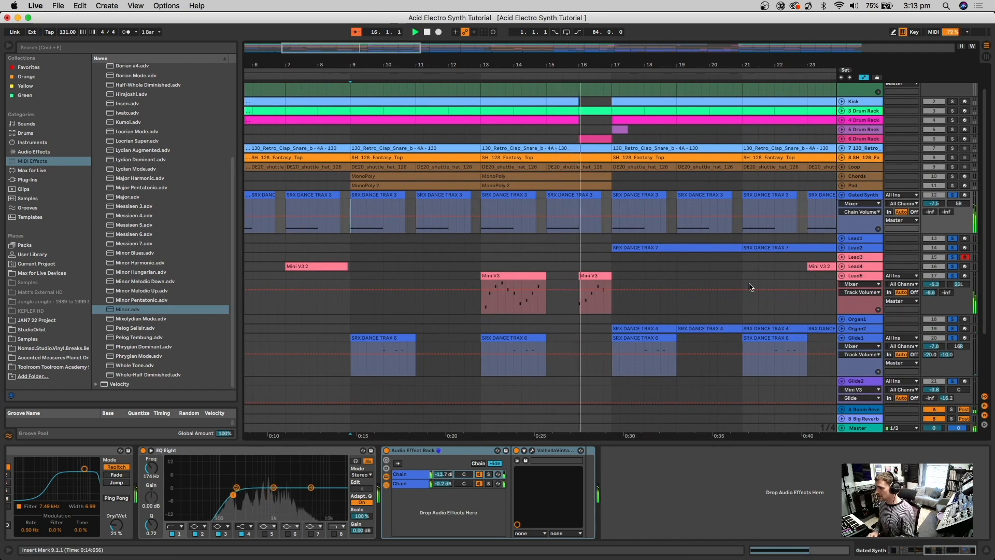
scroll(736, 285, right, 5)
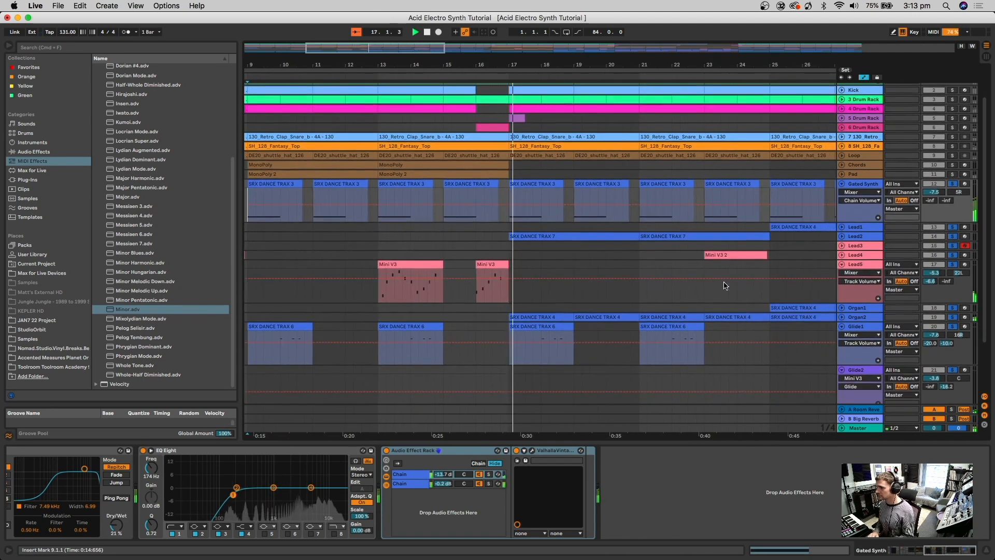
scroll(622, 282, down, 2)
scroll(622, 282, right, 2)
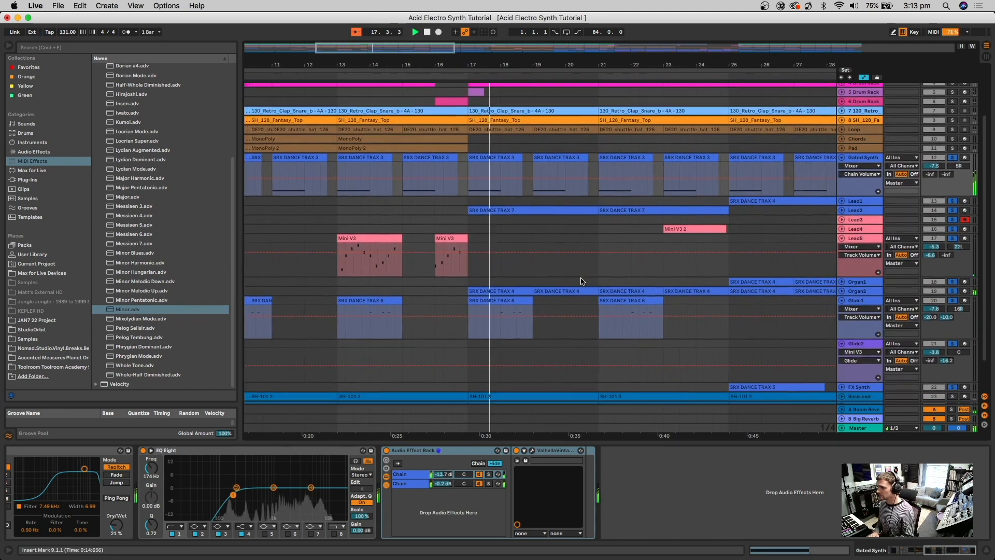
click(842, 292)
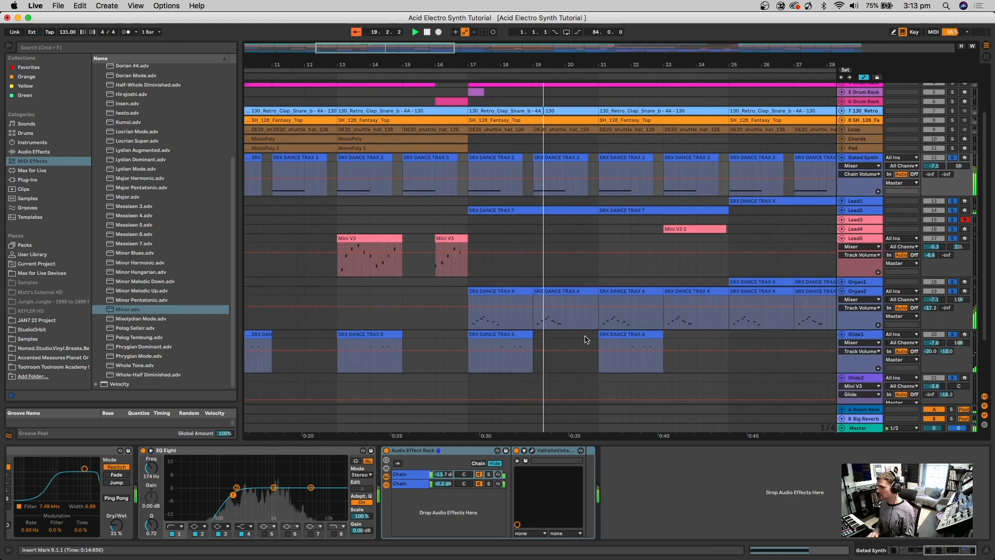
Step: Expand the Lead2 track to show the notes of its SRX DANCE TRAX 7 clips during playback
scroll(588, 338, down, 3)
scroll(589, 338, right, 2)
scroll(586, 339, down, 1)
scroll(586, 340, right, 1)
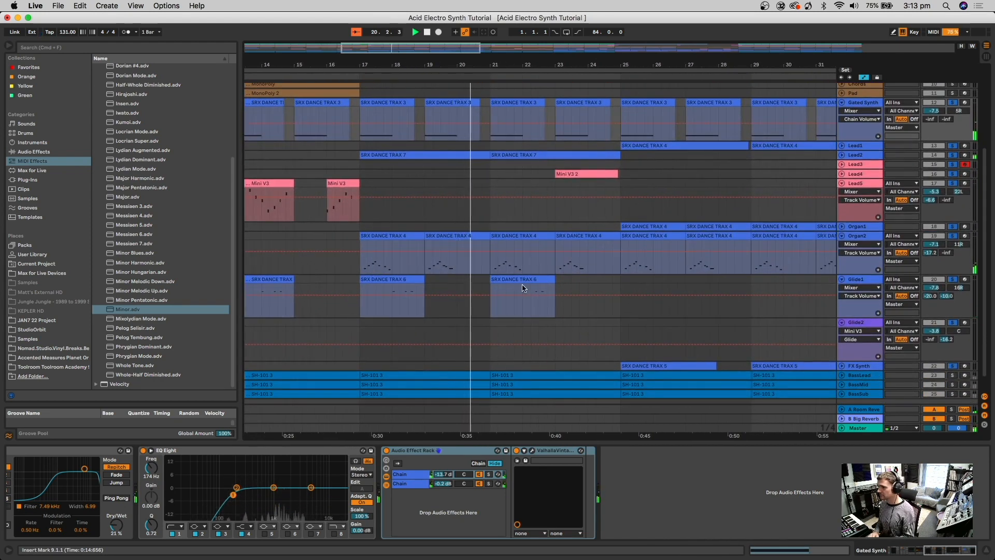
click(843, 154)
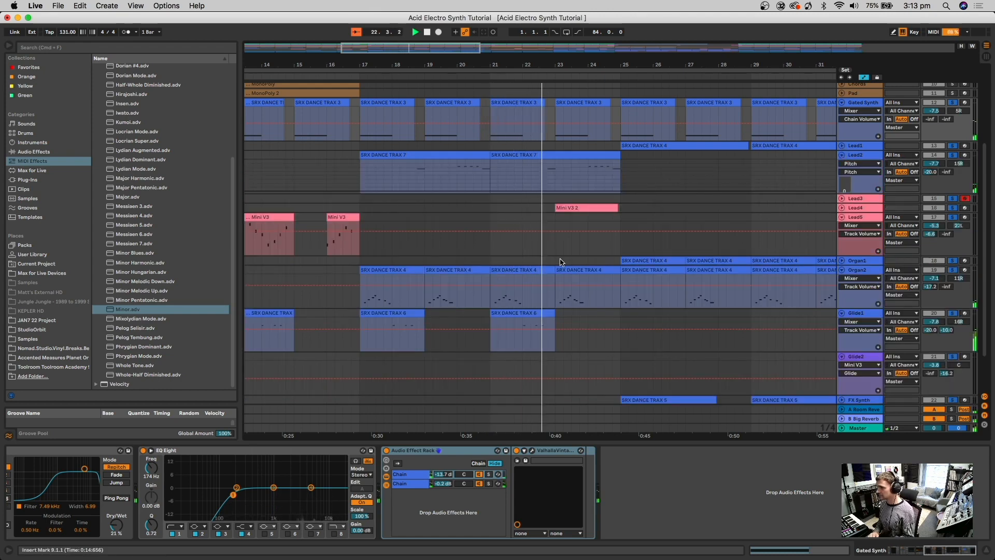
Step: Play the soloed synths again from bar 17, where the Lead2 clips begin
scroll(604, 171, right, 1)
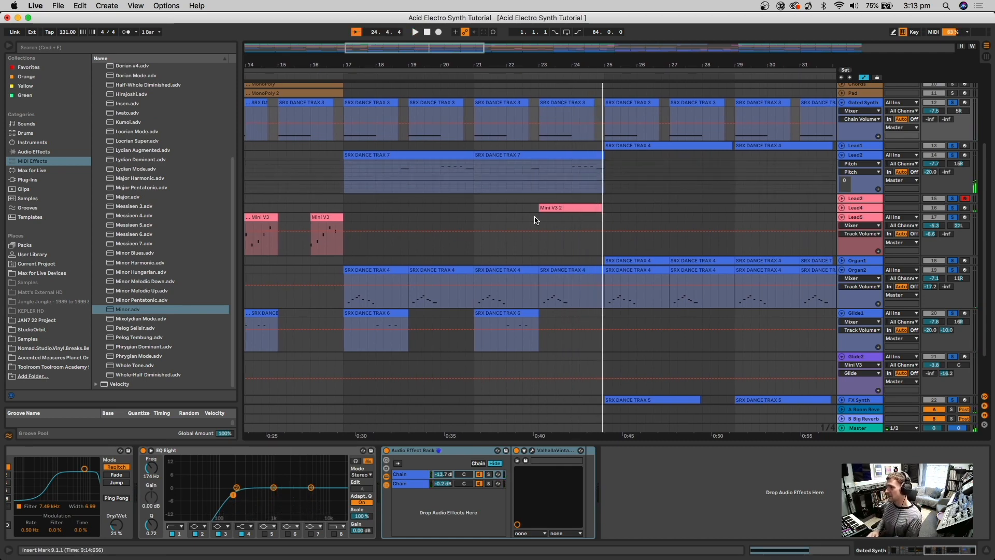
drag(366, 58, 366, 83)
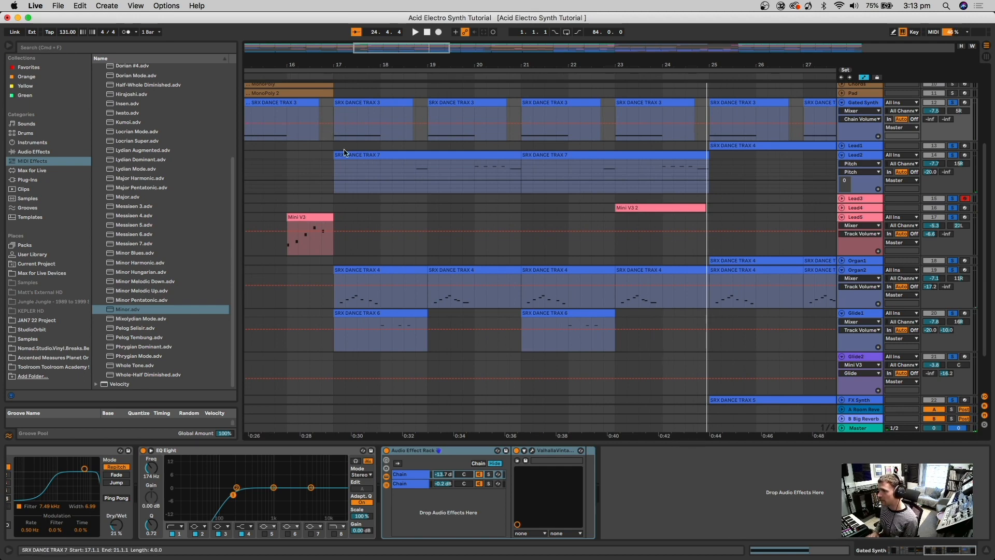
key(space)
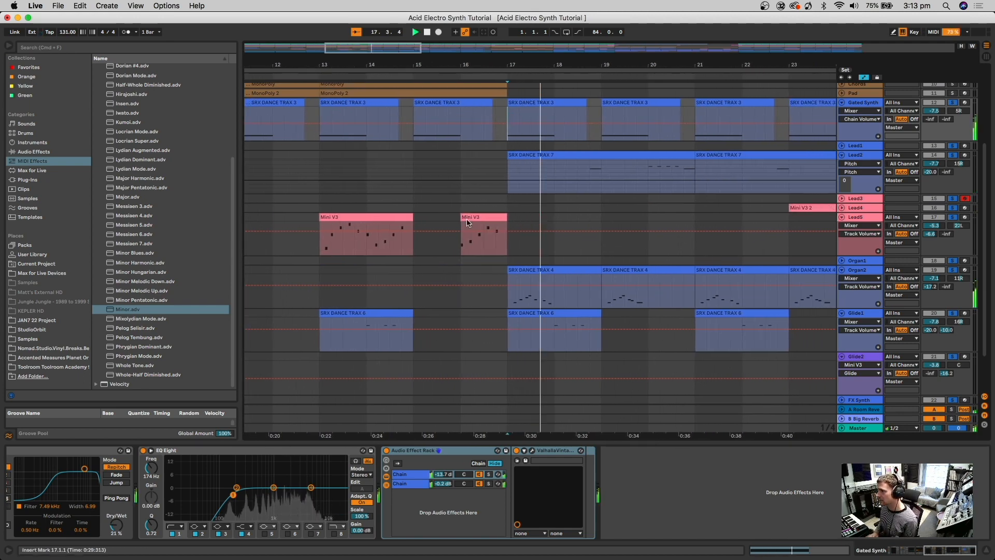
Step: Play the soloed synths from bar 18 with the insert marker on Lead2, and expand the Lead4 track
click(541, 148)
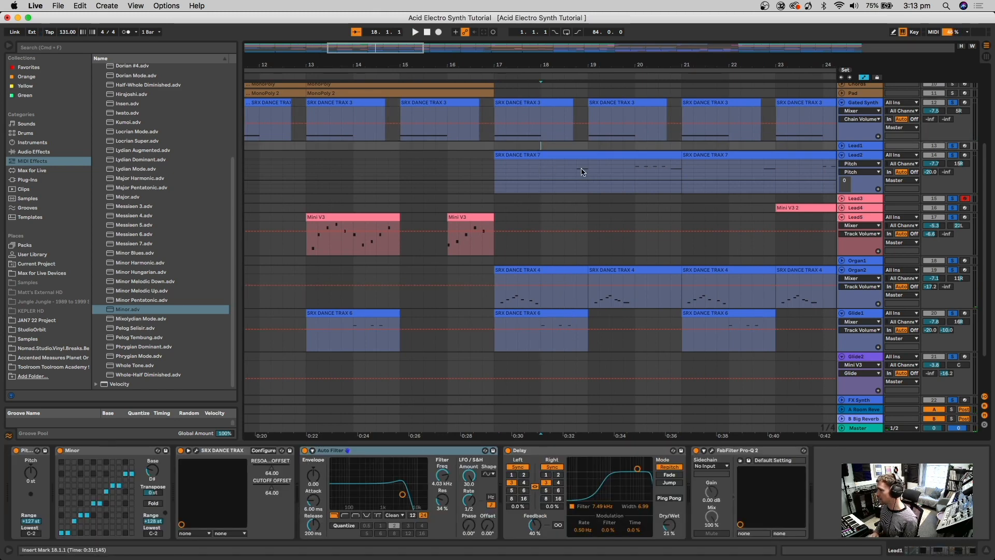
click(534, 170)
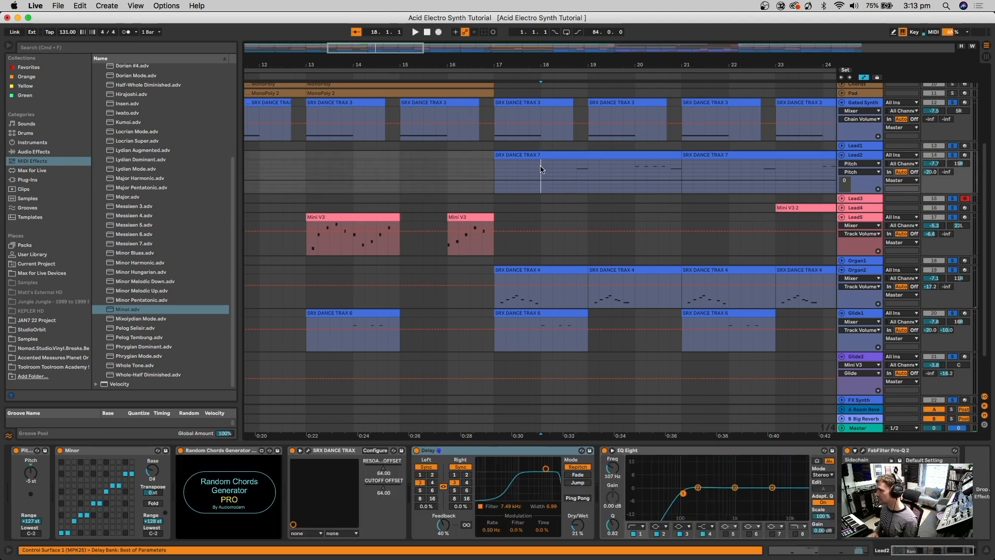
key(space)
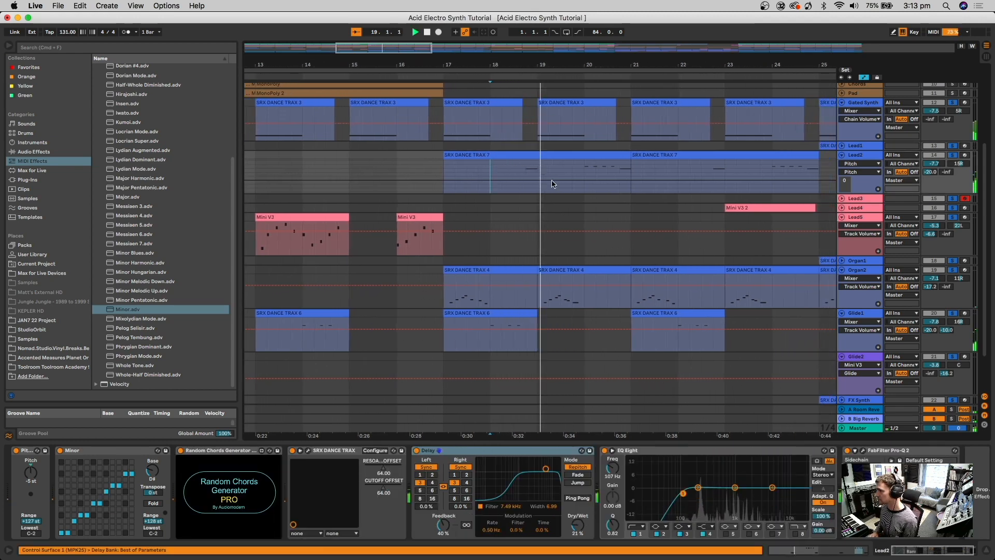
scroll(556, 305, right, 2)
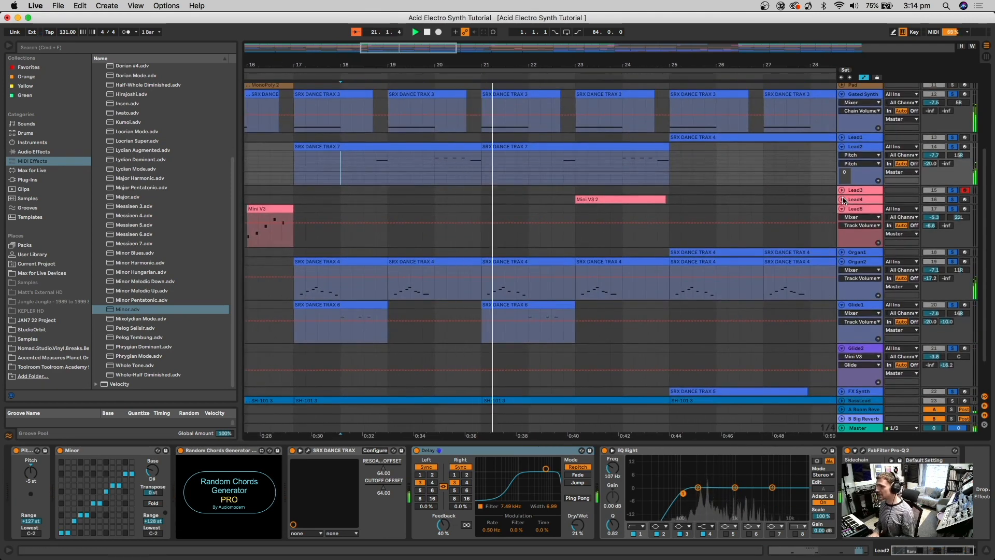
click(841, 199)
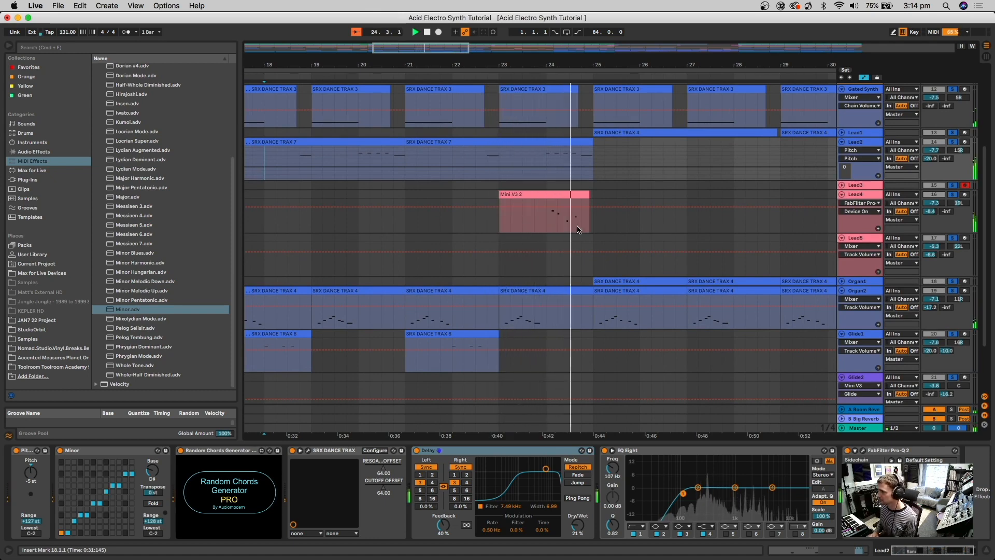
Step: Unfold the Organ1 and Lead1 tracks to show their MIDI clips during playback
click(842, 269)
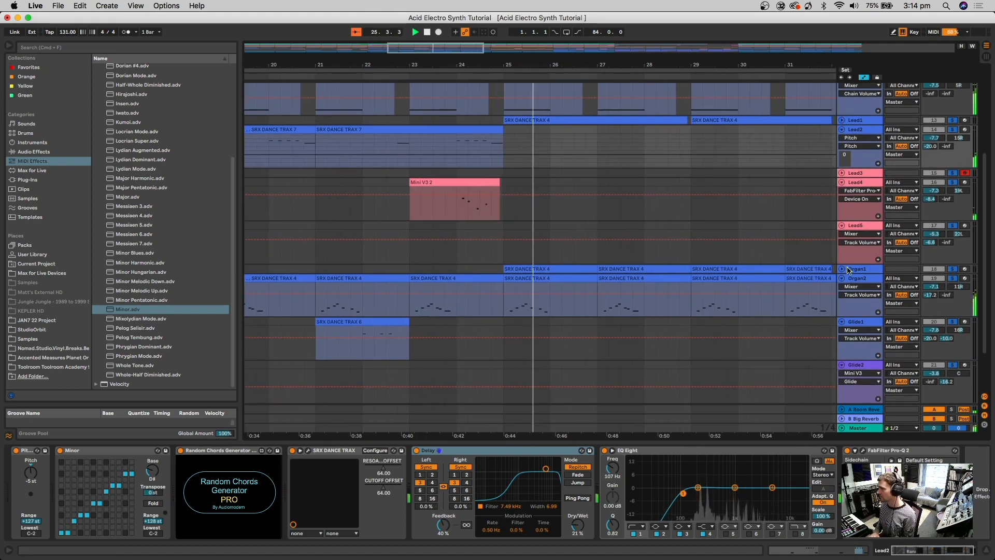
scroll(706, 283, right, 3)
scroll(597, 284, down, 1)
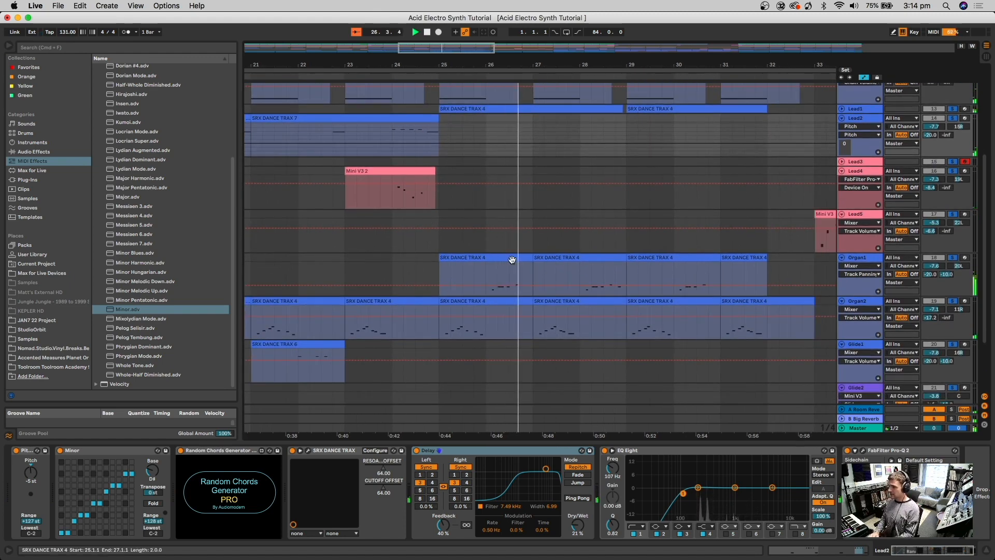
scroll(546, 276, right, 2)
scroll(546, 276, right, 1)
scroll(546, 276, up, 1)
click(842, 114)
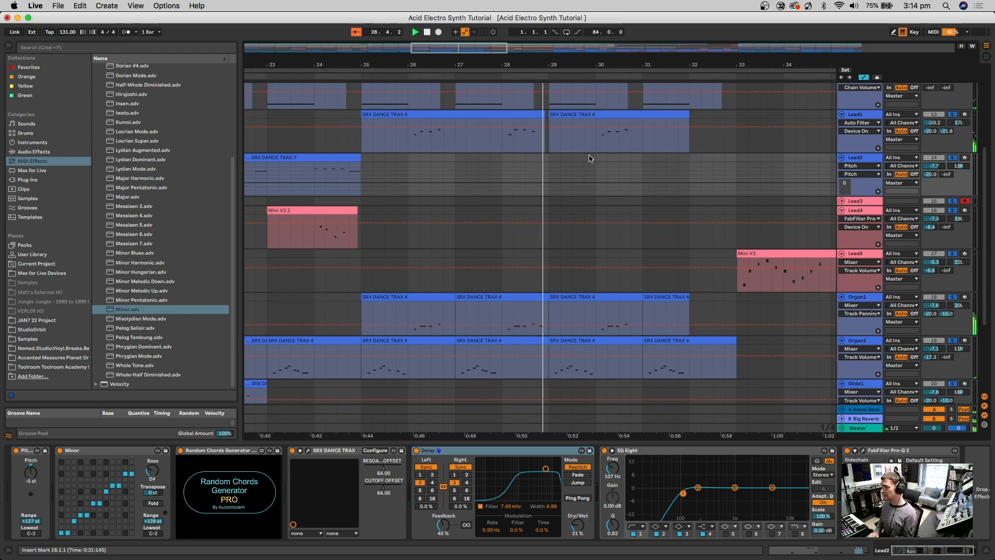
scroll(481, 150, right, 1)
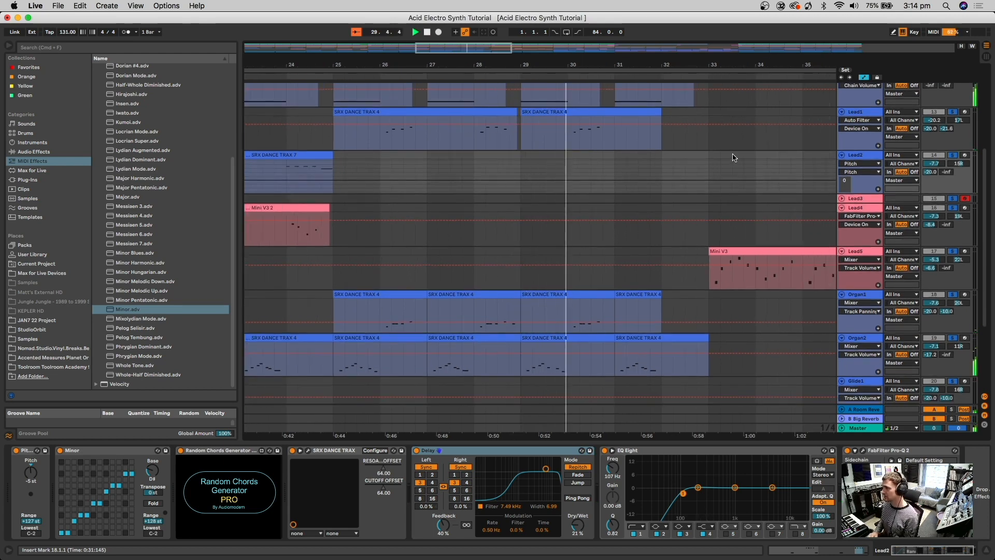
scroll(632, 237, right, 5)
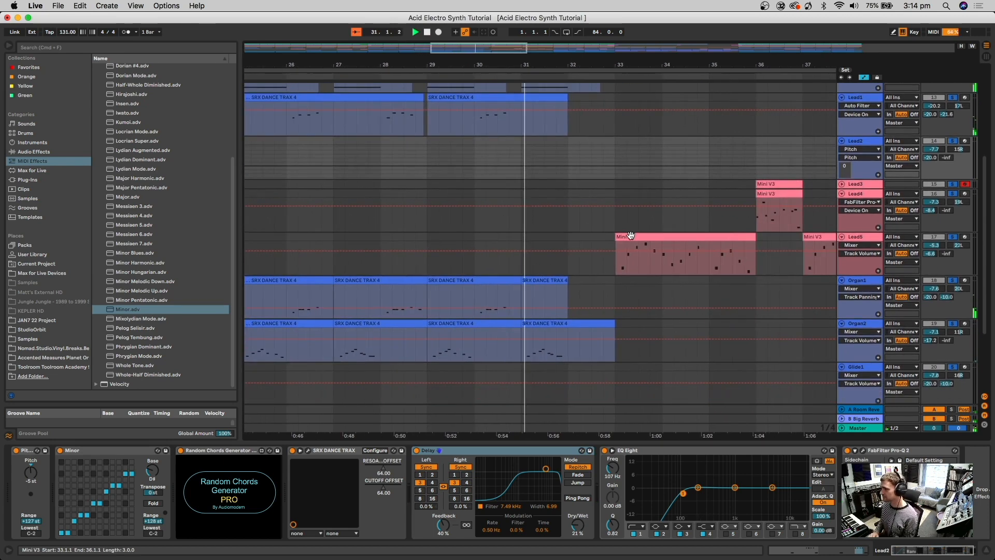
Step: Review the synth clips up to around bar 57 and briefly audition the arrangement from bar 33
drag(608, 68, 608, 65)
scroll(578, 166, right, 5)
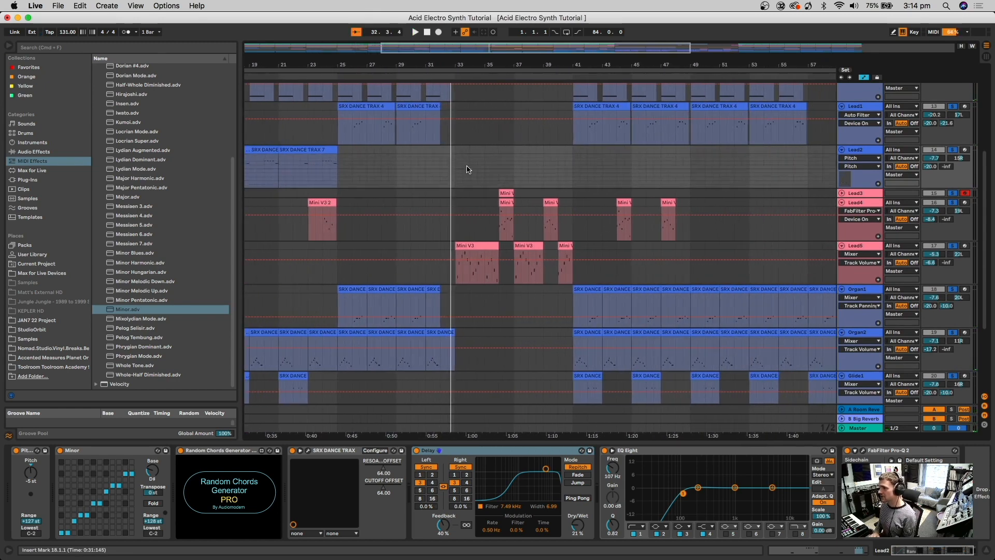
scroll(622, 176, right, 1)
scroll(628, 159, up, 3)
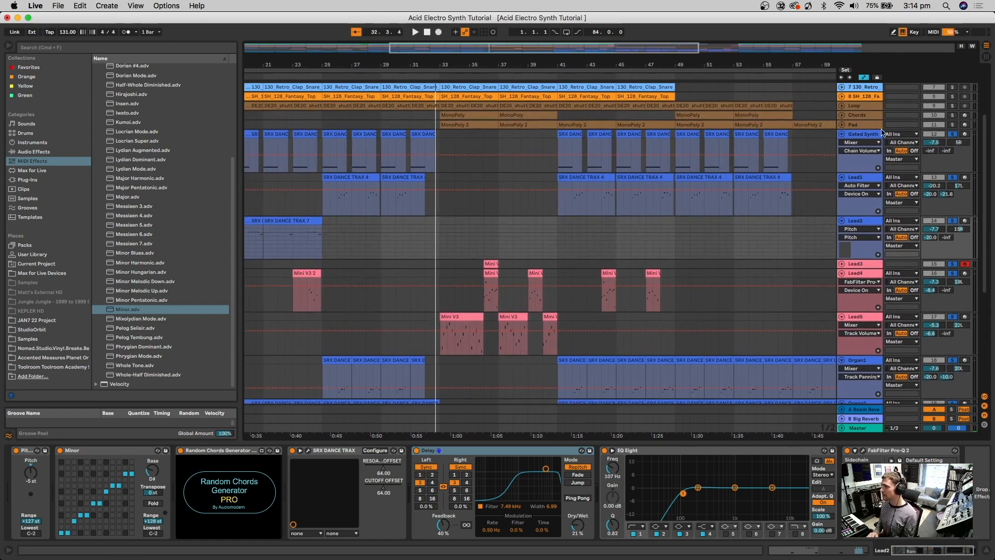
scroll(482, 284, down, 2)
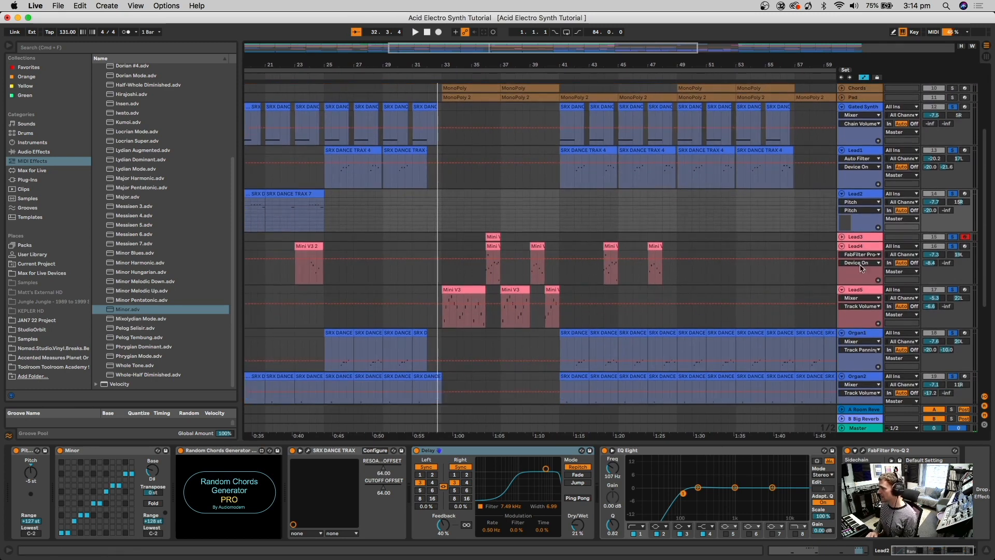
click(445, 247)
key(space)
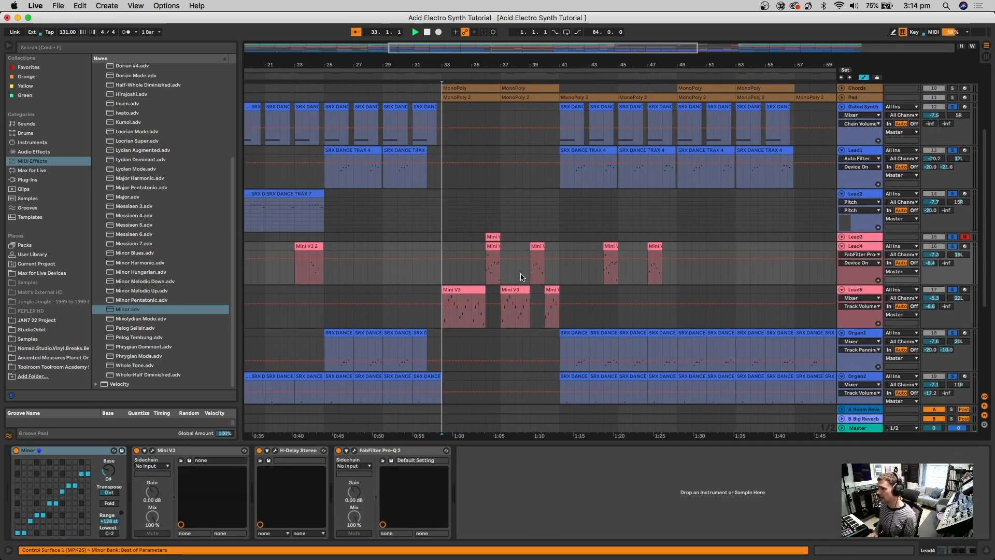
scroll(520, 269, left, 4)
key(space)
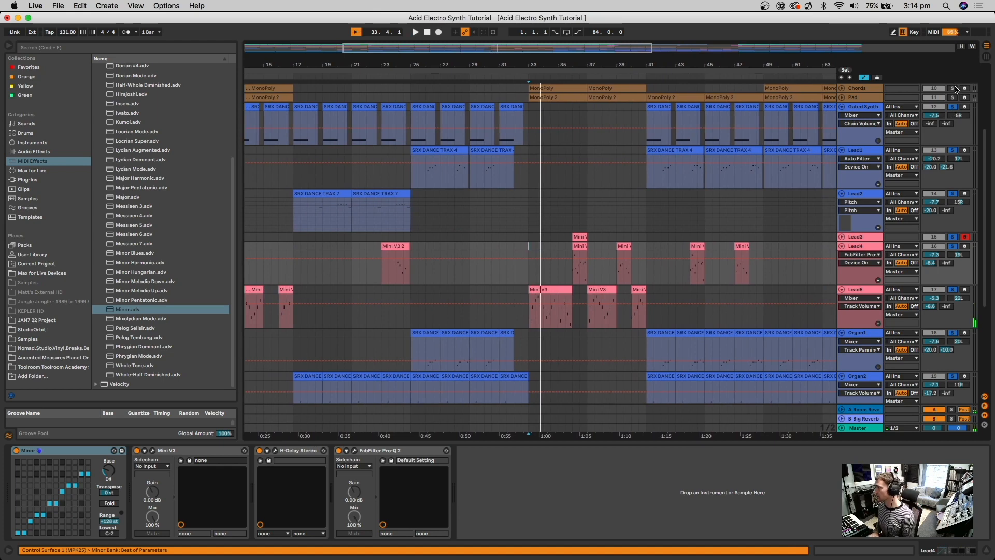
Step: Add the Chords track to the soloed tracks and play the arrangement from bar 33
super+click(953, 88)
click(529, 91)
key(space)
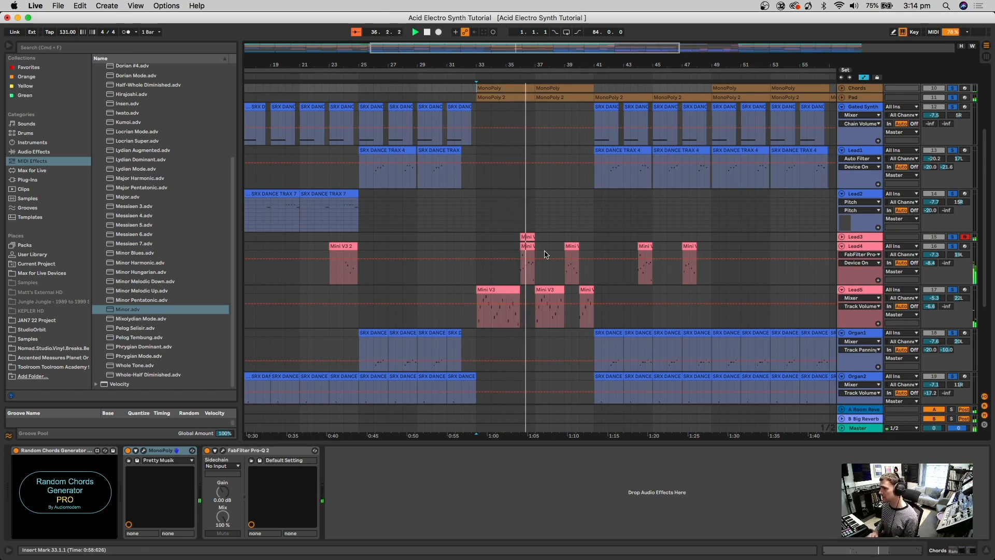
Step: Listen through to bar 41, then stop playback and examine the loop, lead, organ and glide clips
scroll(632, 332, right, 2)
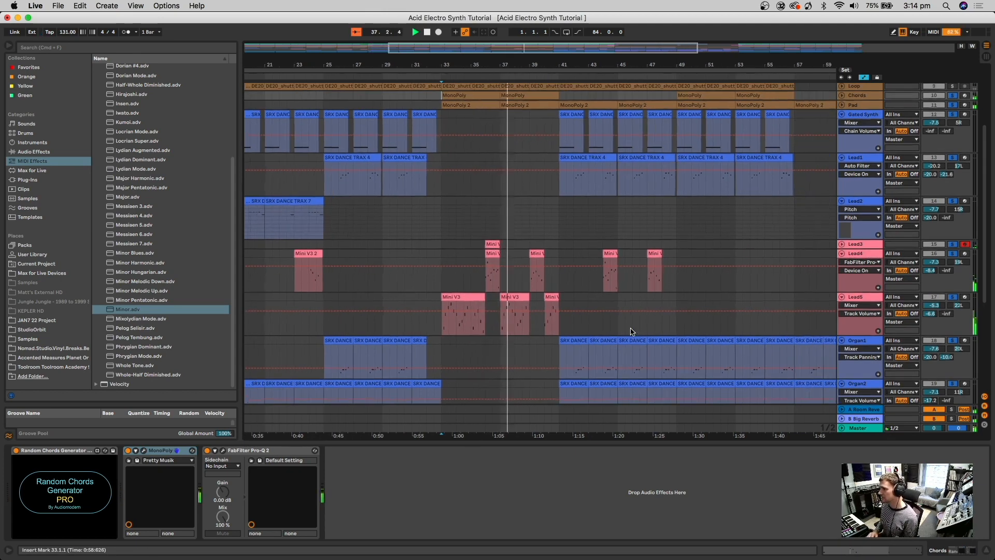
scroll(631, 331, right, 2)
scroll(545, 168, up, 2)
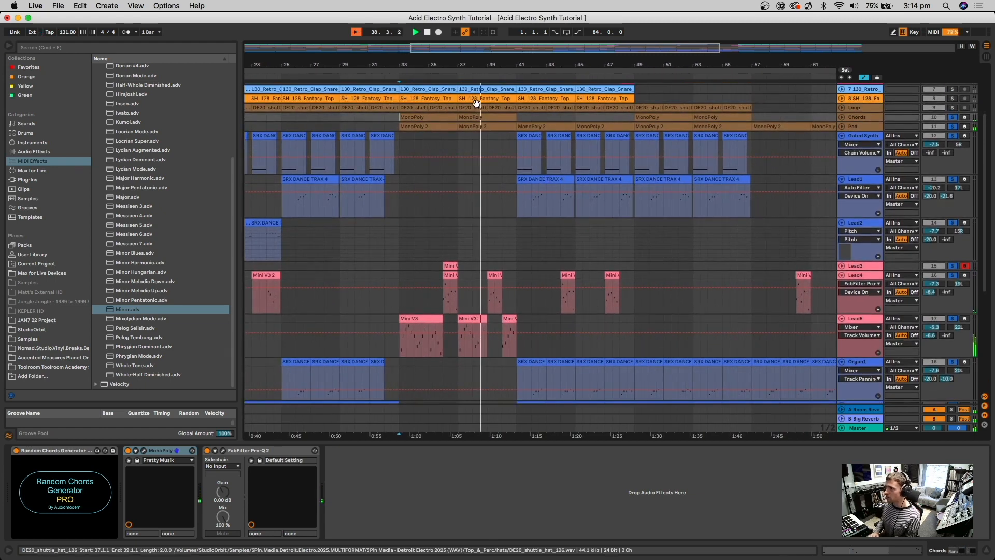
click(477, 103)
scroll(489, 278, down, 4)
scroll(489, 278, right, 1)
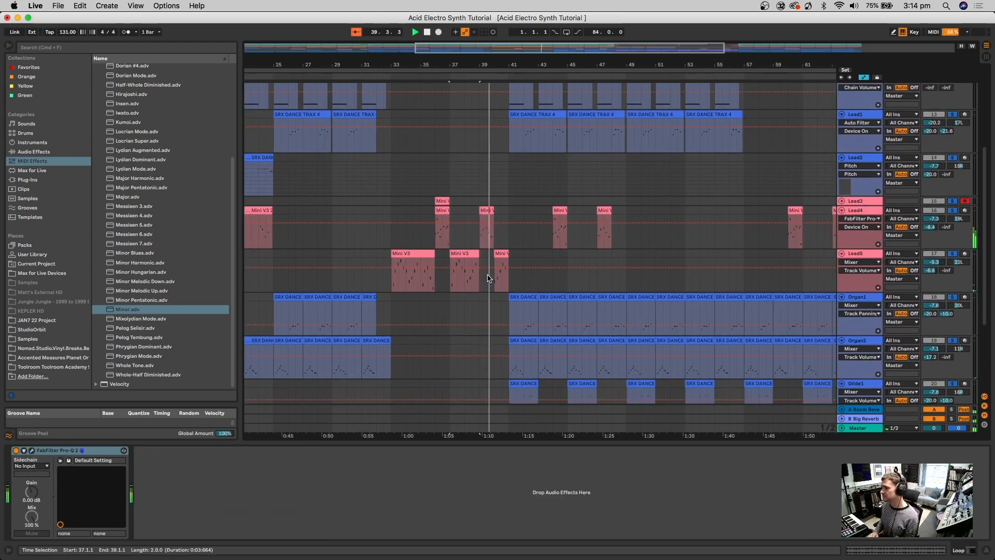
scroll(489, 278, right, 3)
scroll(489, 278, up, 3)
scroll(489, 278, right, 2)
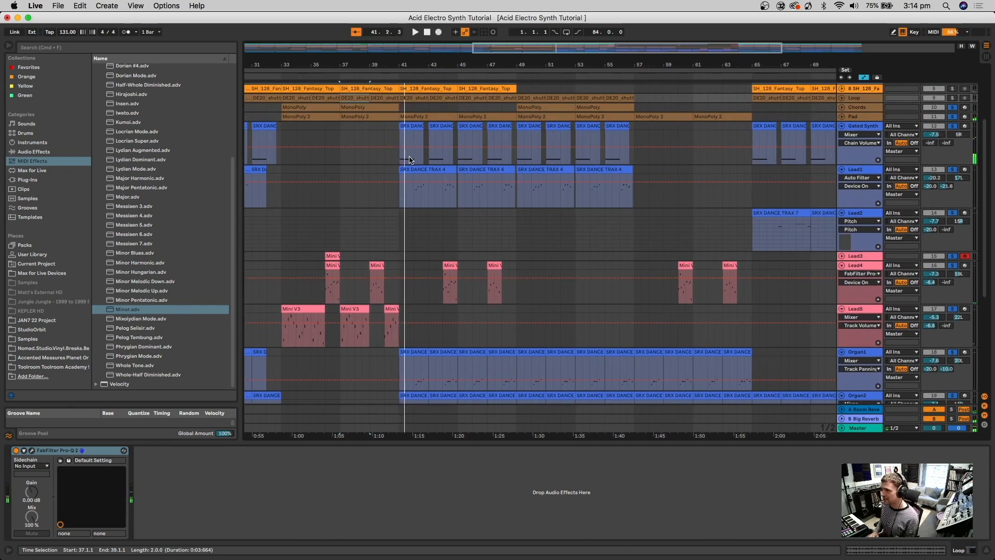
scroll(425, 172, down, 3)
scroll(426, 172, right, 1)
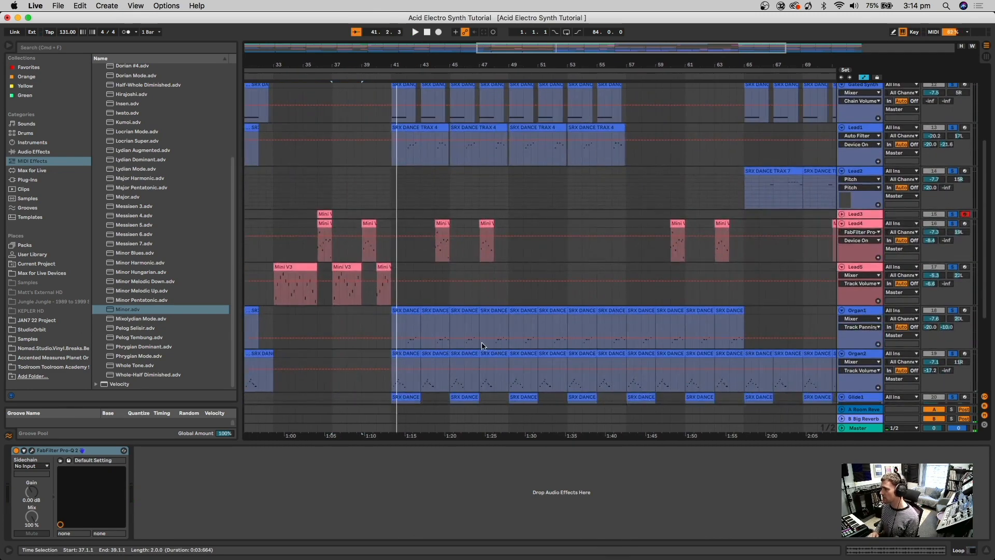
scroll(464, 353, down, 3)
scroll(464, 353, right, 1)
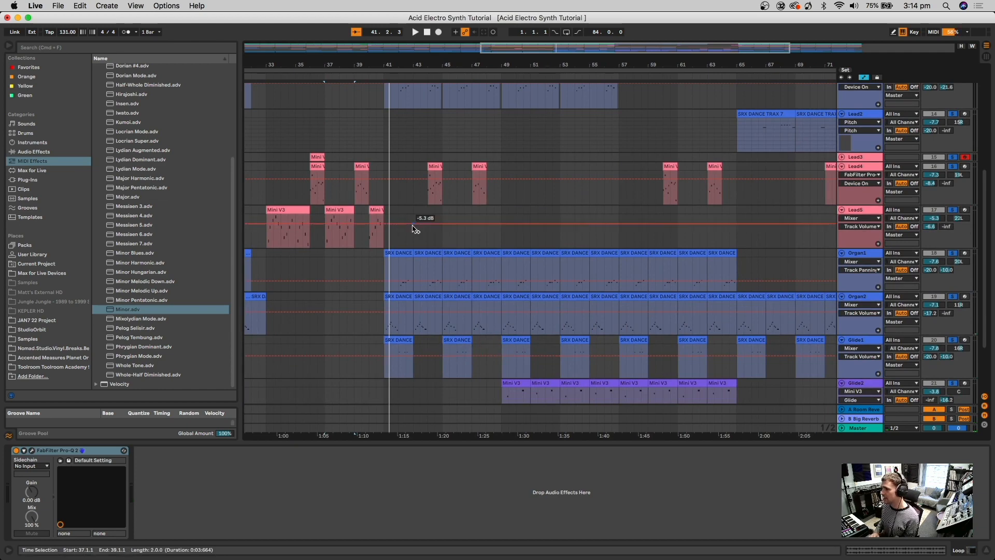
Step: Play the soloed synths from bar 41 and examine the clips from the Lead1 track down to the bass tracks
click(382, 201)
scroll(382, 202, down, 1)
scroll(382, 202, left, 5)
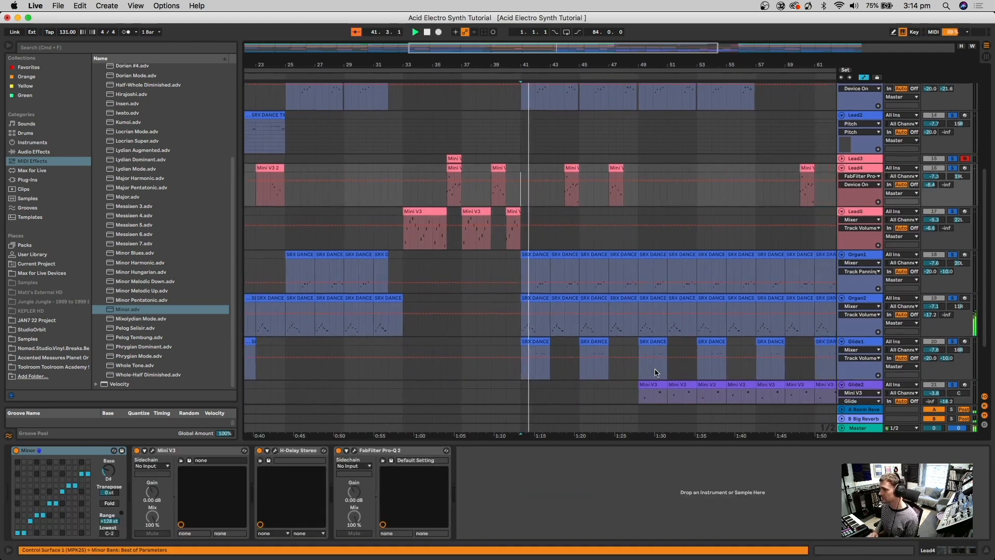
scroll(654, 369, right, 5)
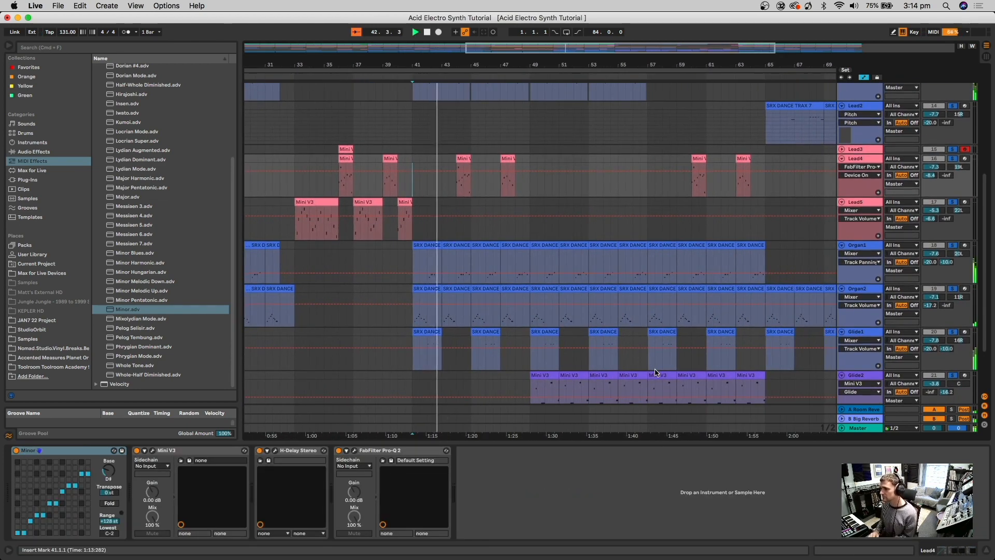
scroll(656, 370, down, 1)
scroll(655, 372, down, 3)
scroll(656, 371, right, 3)
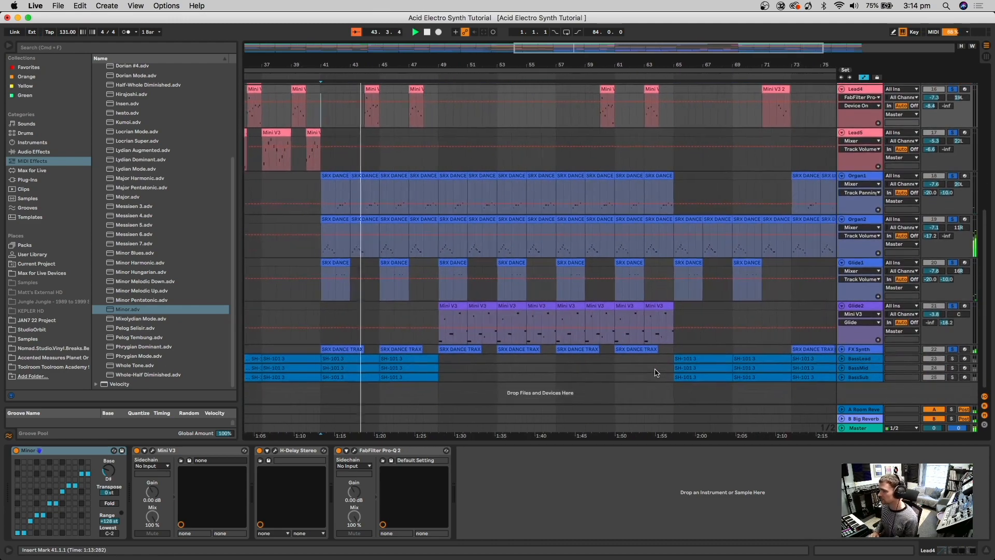
scroll(656, 371, up, 1)
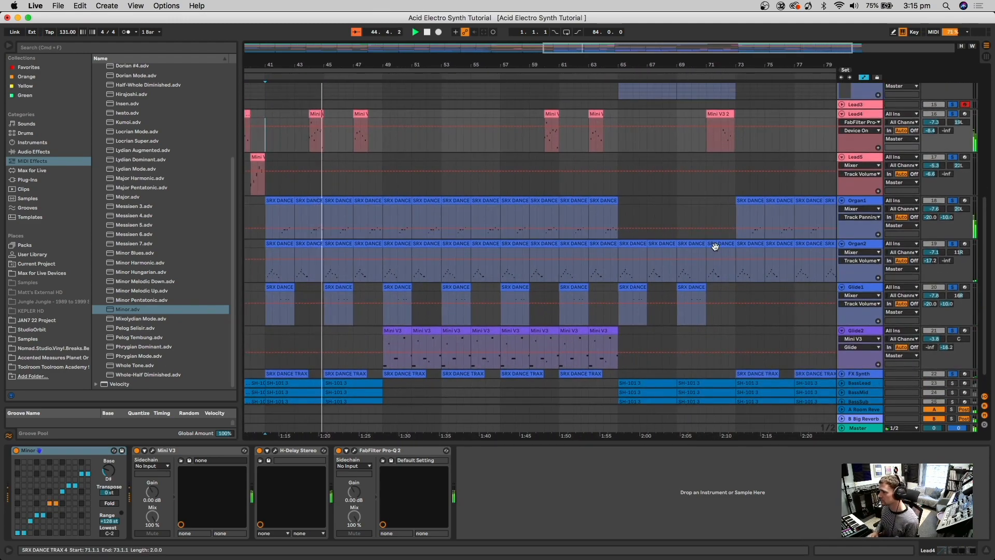
scroll(715, 247, up, 5)
scroll(716, 248, down, 3)
scroll(716, 249, up, 6)
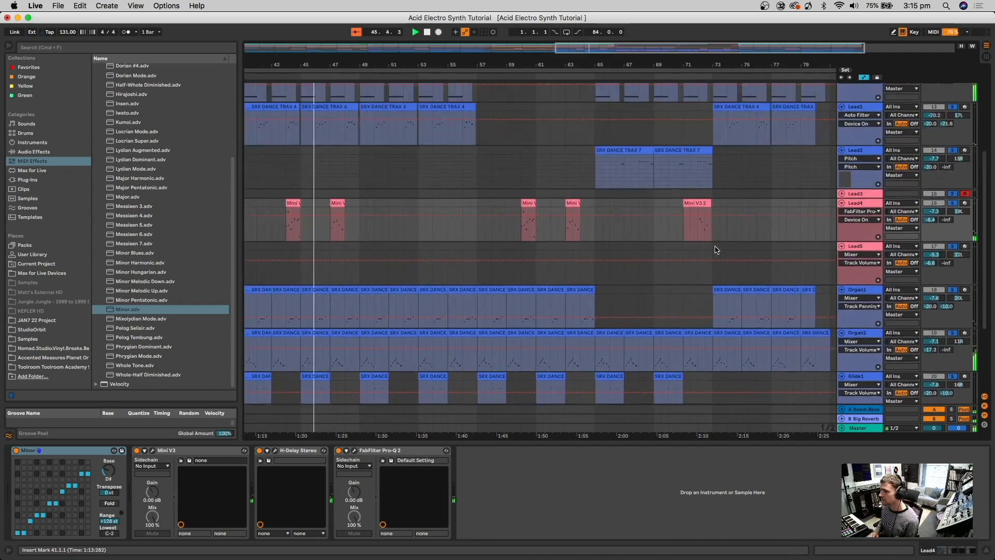
scroll(716, 249, down, 4)
scroll(716, 250, down, 1)
scroll(394, 285, down, 5)
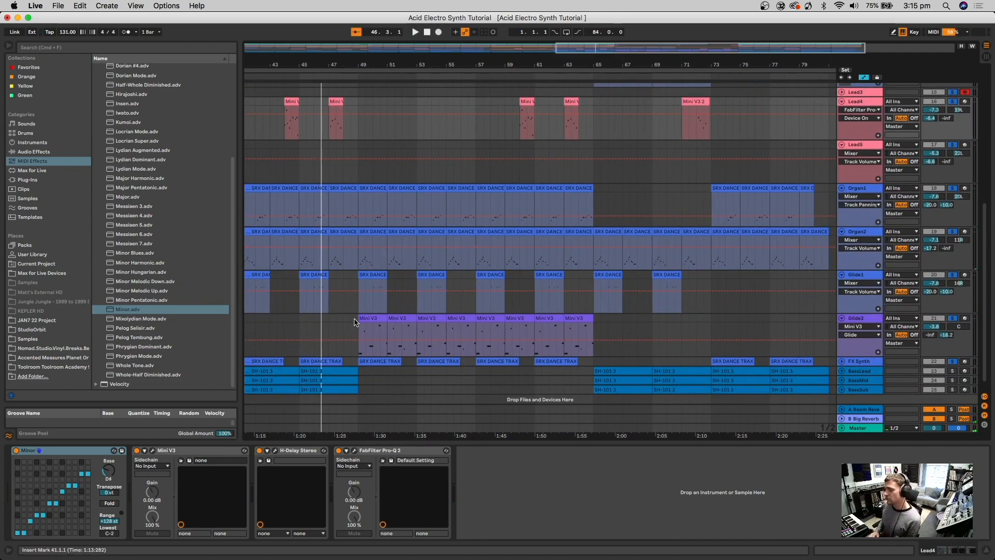
Step: Clear the track solos and play the full mix from bar 49, where the Glide2 clips start
scroll(368, 303, up, 10)
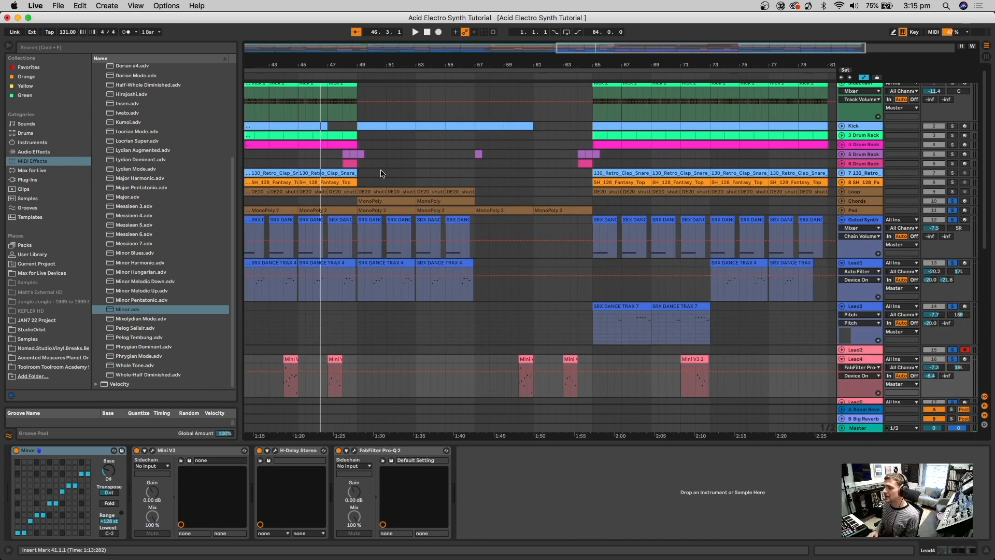
scroll(469, 187, down, 5)
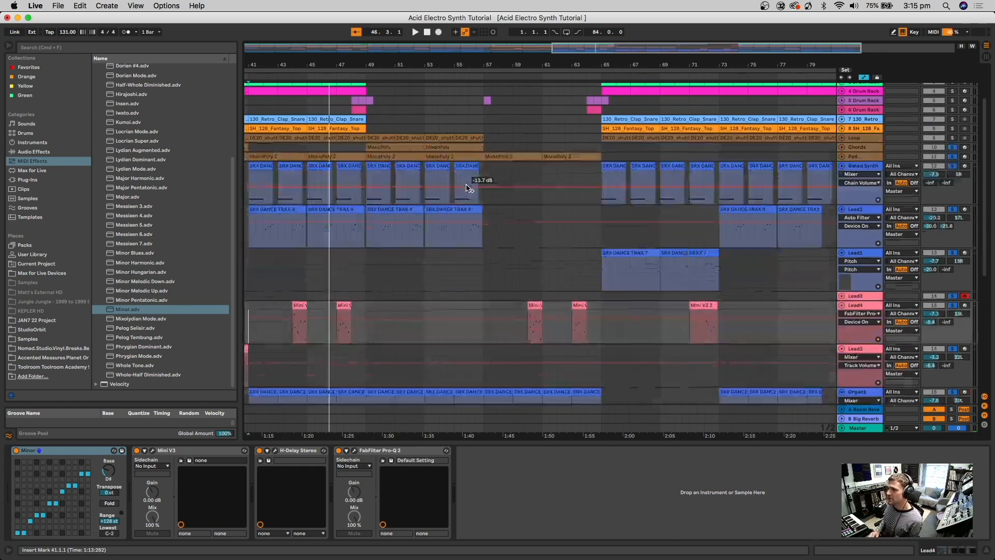
scroll(582, 203, down, 8)
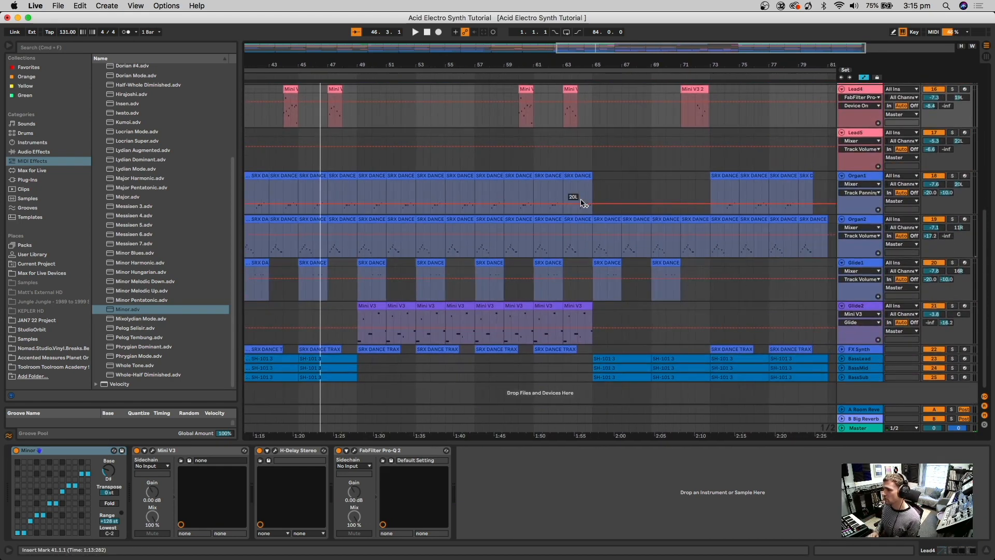
click(358, 327)
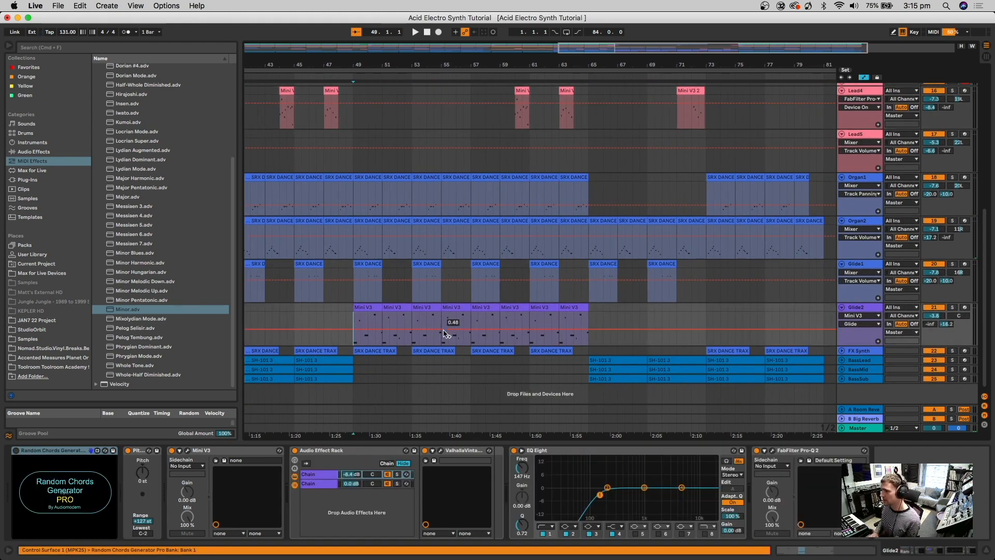
drag(372, 63, 378, 228)
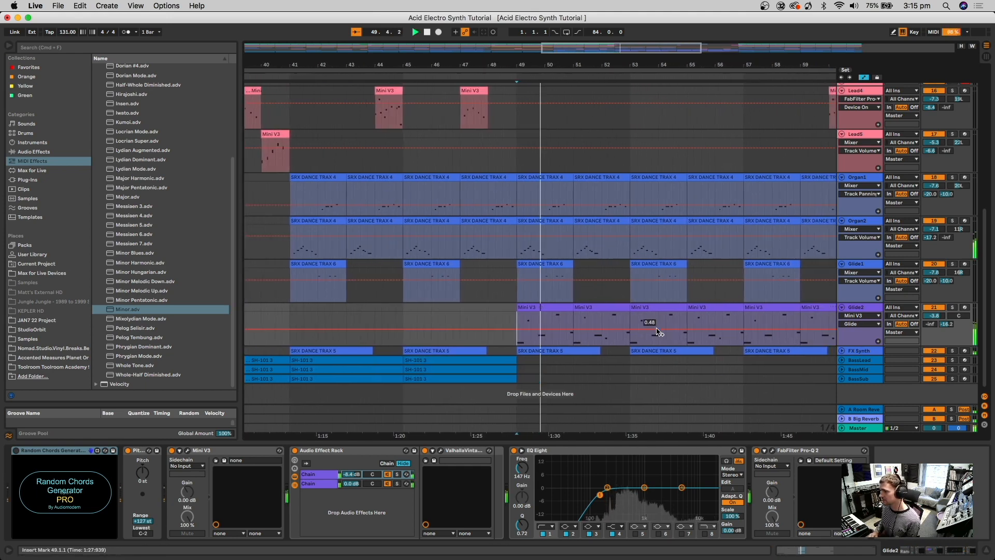
scroll(658, 332, right, 5)
Step: Examine how the clips on all tracks are laid out across the whole arrangement while it plays
drag(570, 65, 569, 52)
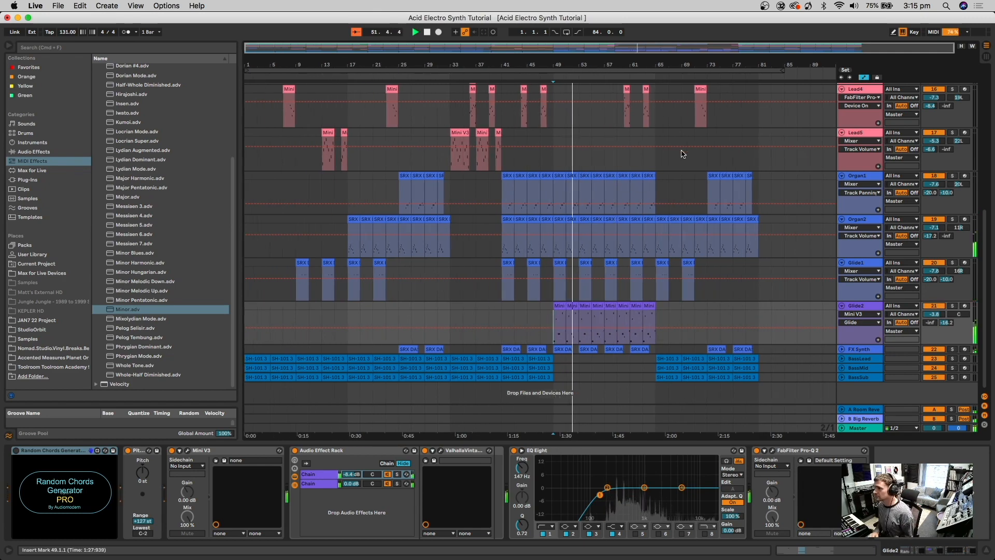
scroll(683, 154, up, 4)
scroll(675, 190, up, 3)
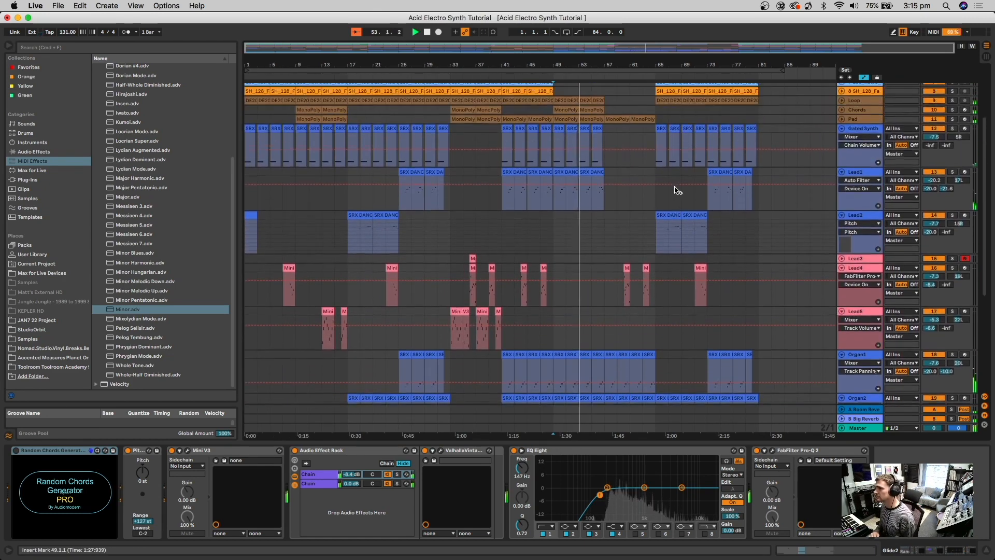
scroll(675, 190, down, 5)
scroll(675, 190, down, 5)
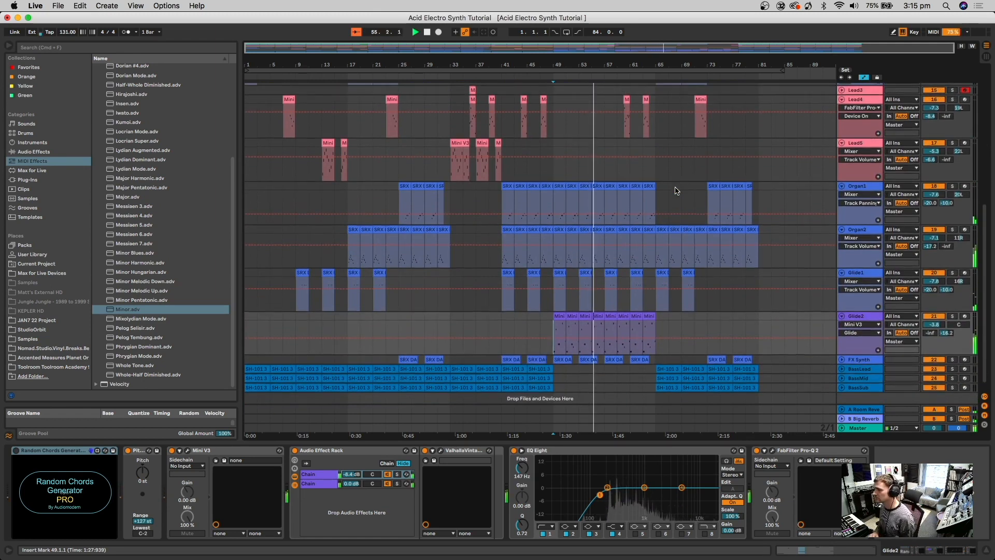
scroll(675, 190, up, 6)
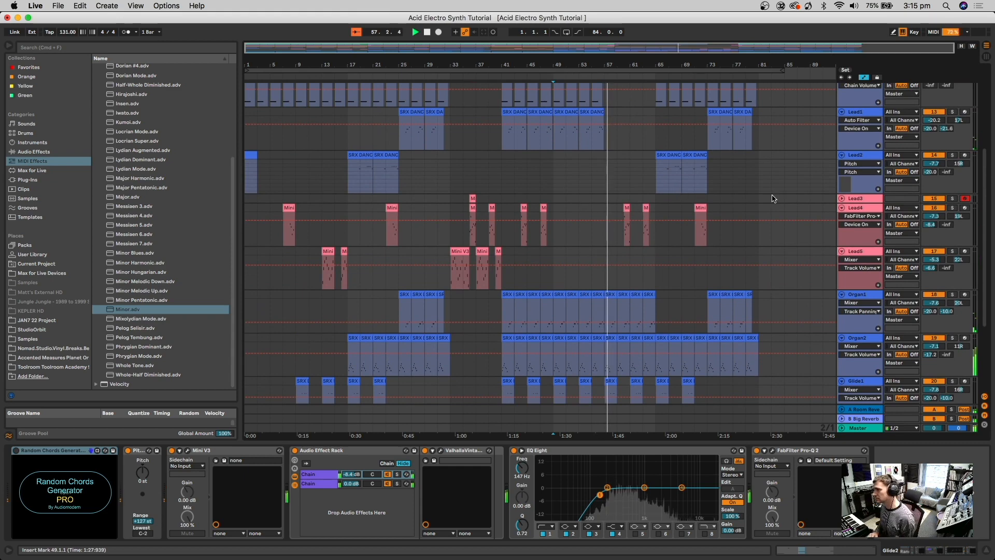
scroll(772, 198, down, 2)
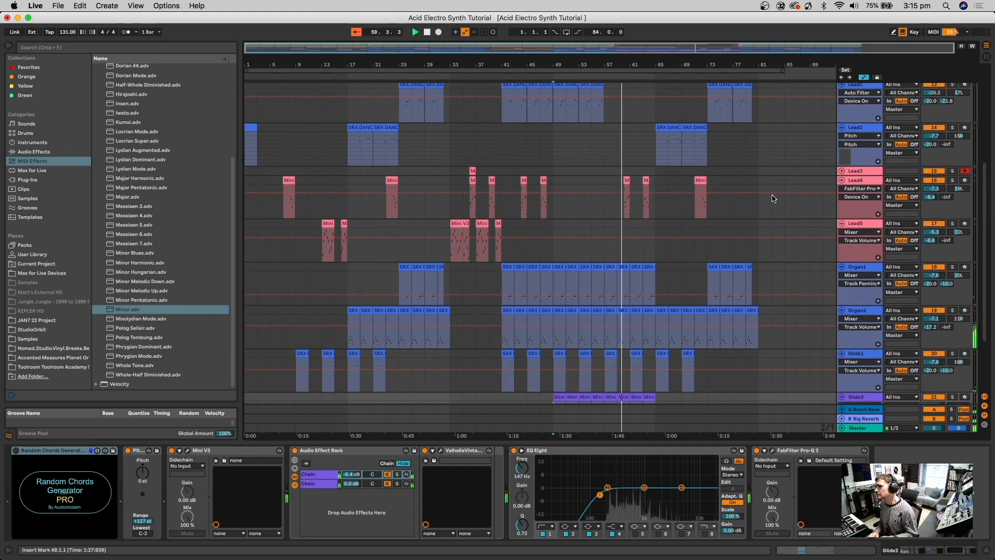
scroll(772, 198, down, 3)
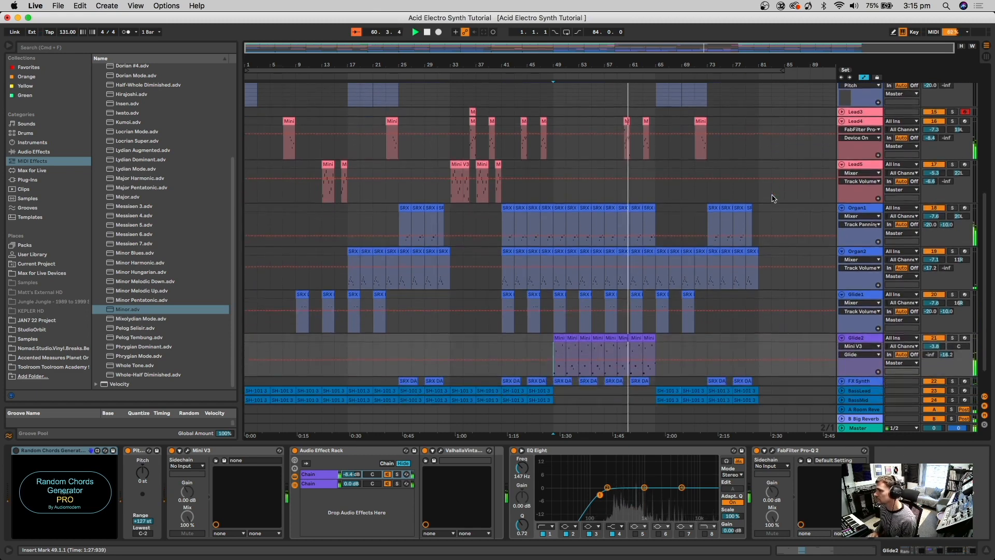
scroll(772, 198, up, 3)
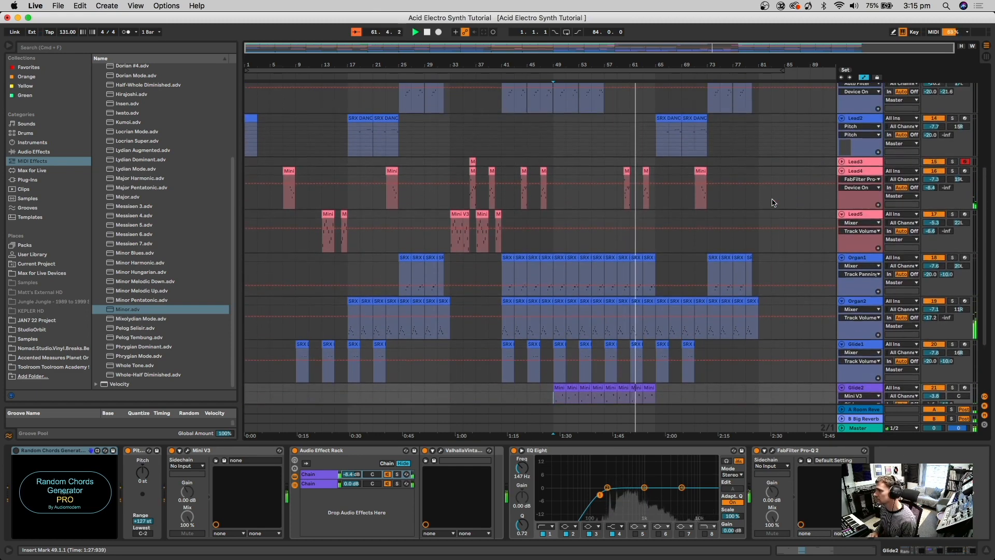
Step: Collapse the expanded Lead2, Lead4 and Lead5 tracks in the arrangement
scroll(772, 202, up, 3)
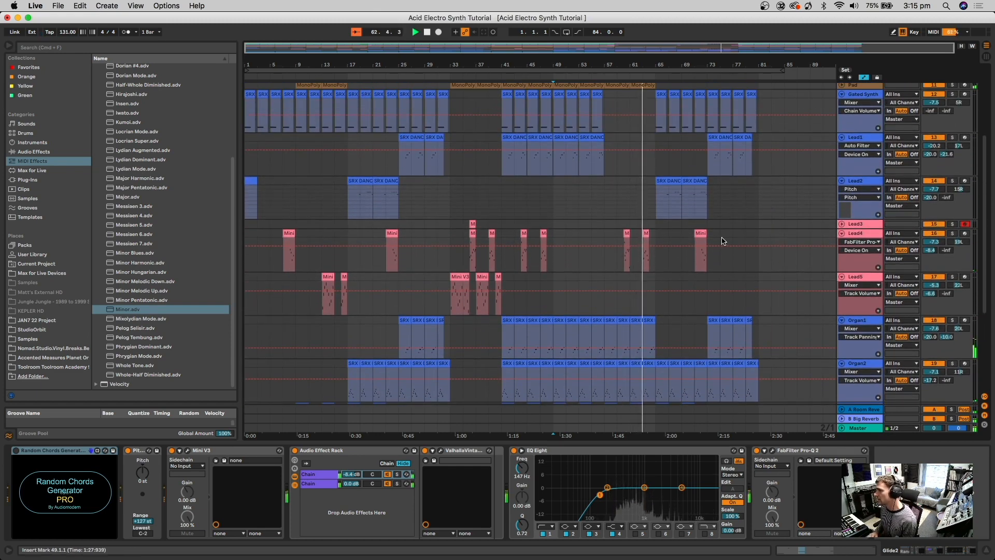
scroll(724, 241, down, 1)
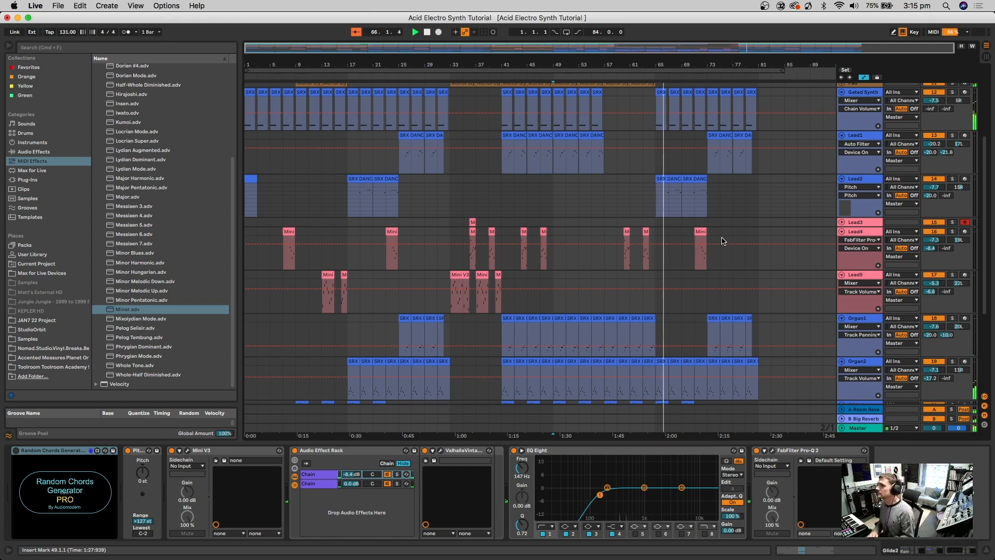
click(842, 232)
click(843, 179)
click(842, 207)
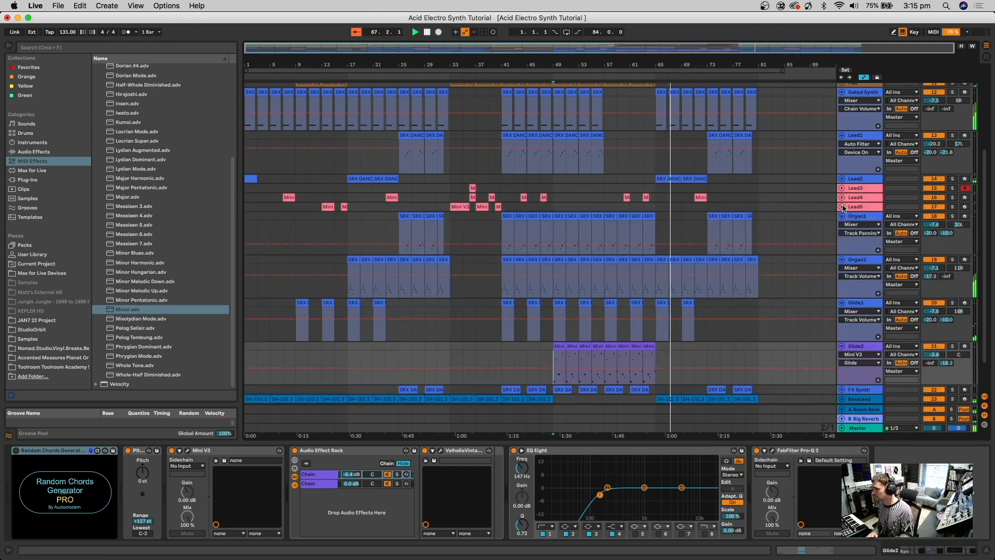
Step: Collapse the Organ1, Organ2, Glide1, Glide2, Lead1 and Gated Synth tracks so that all tracks fit in the arrangement view
click(843, 216)
click(842, 225)
click(844, 236)
click(842, 236)
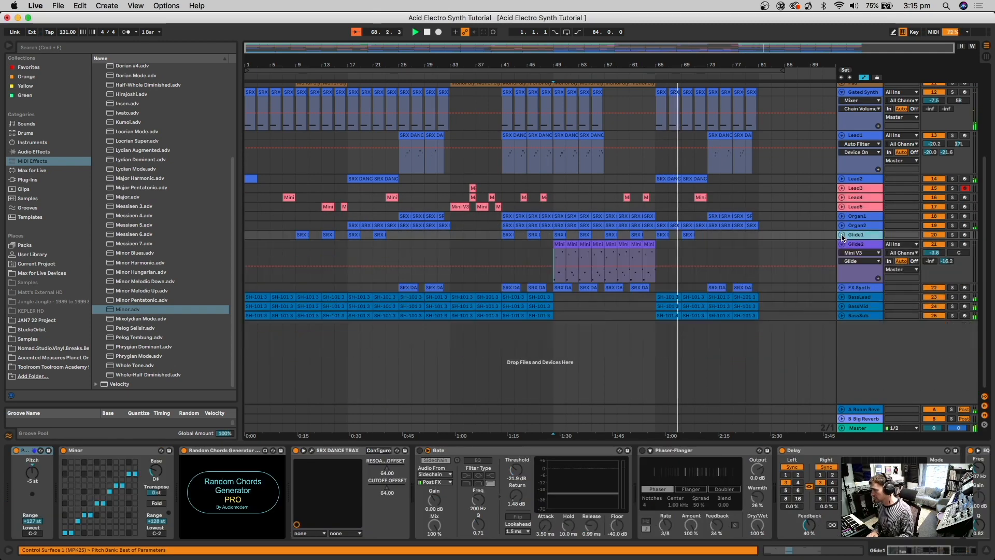
click(843, 245)
click(842, 136)
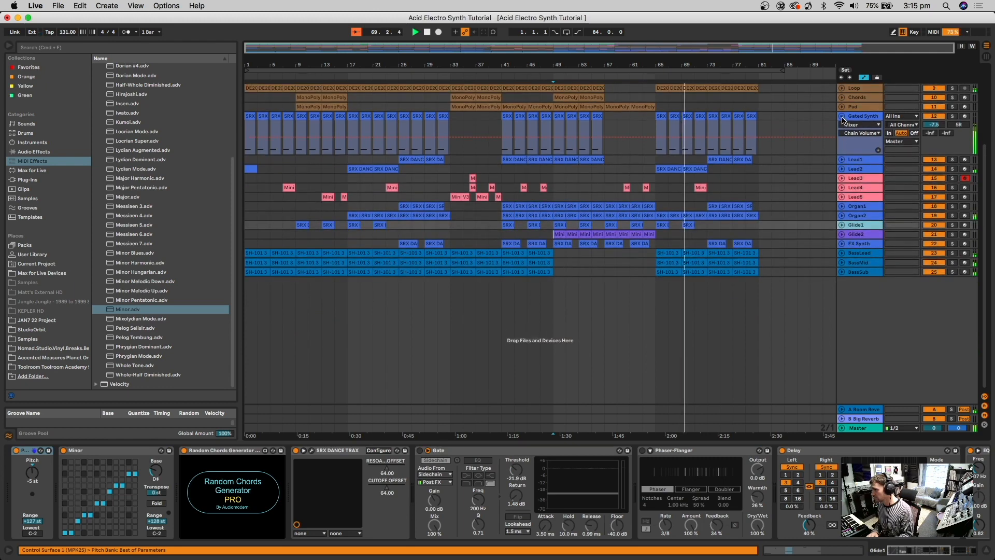
click(842, 190)
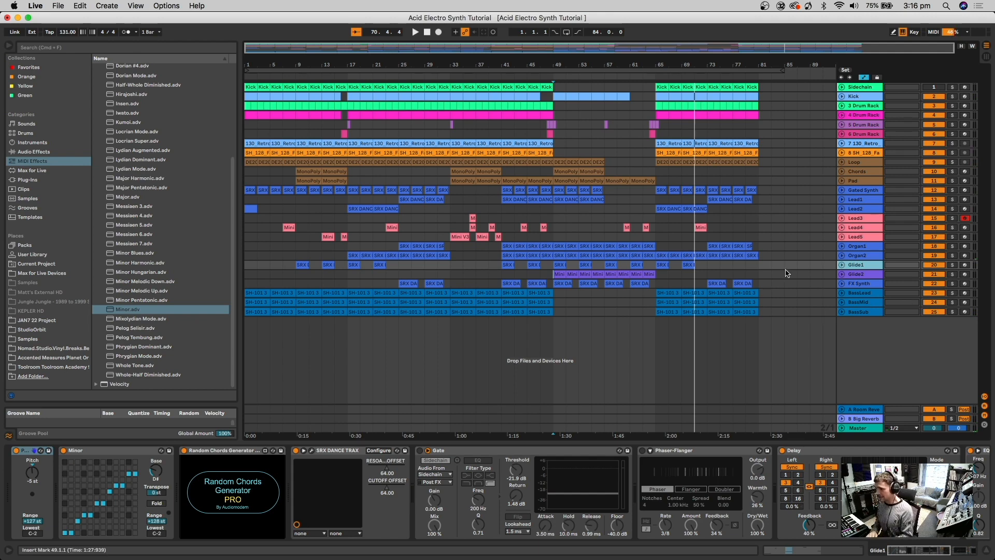
Step: Play the BassLead track soloed from the start of the arrangement, adding BassMid and BassSub to the solo during playback
click(952, 293)
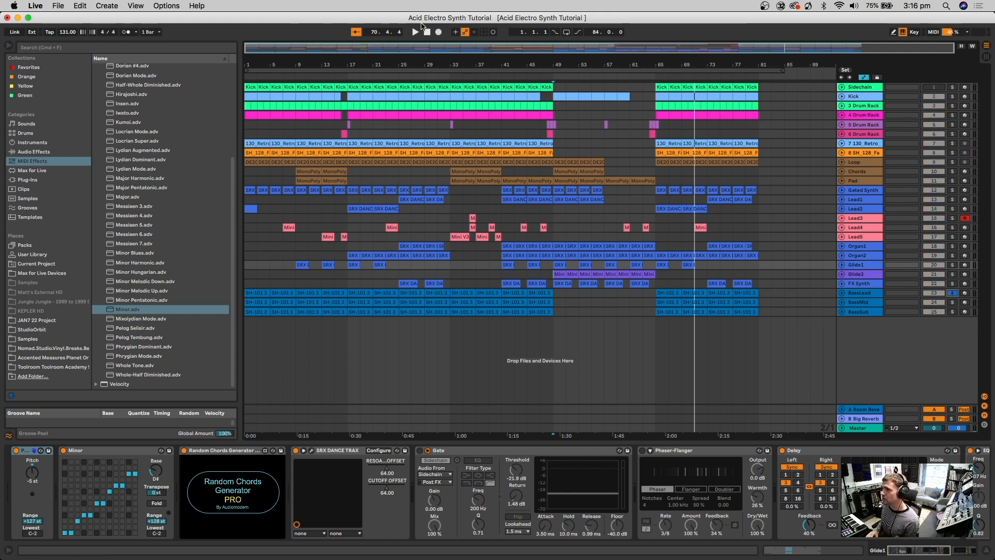
click(427, 32)
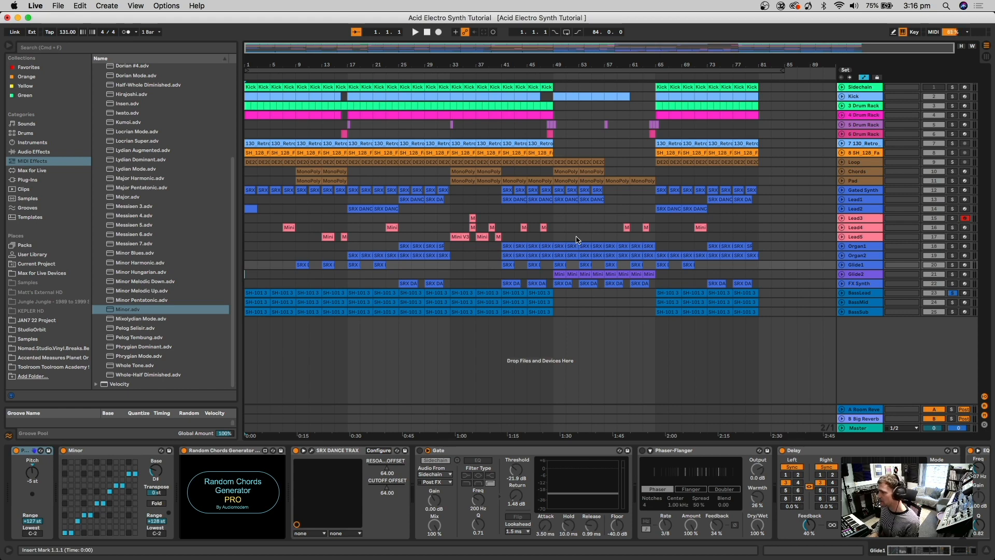
key(space)
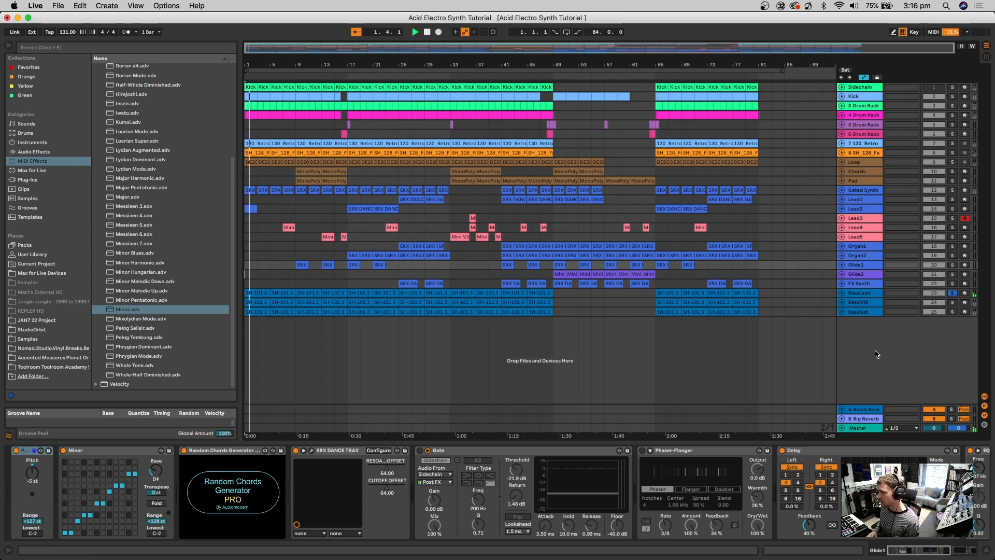
click(863, 294)
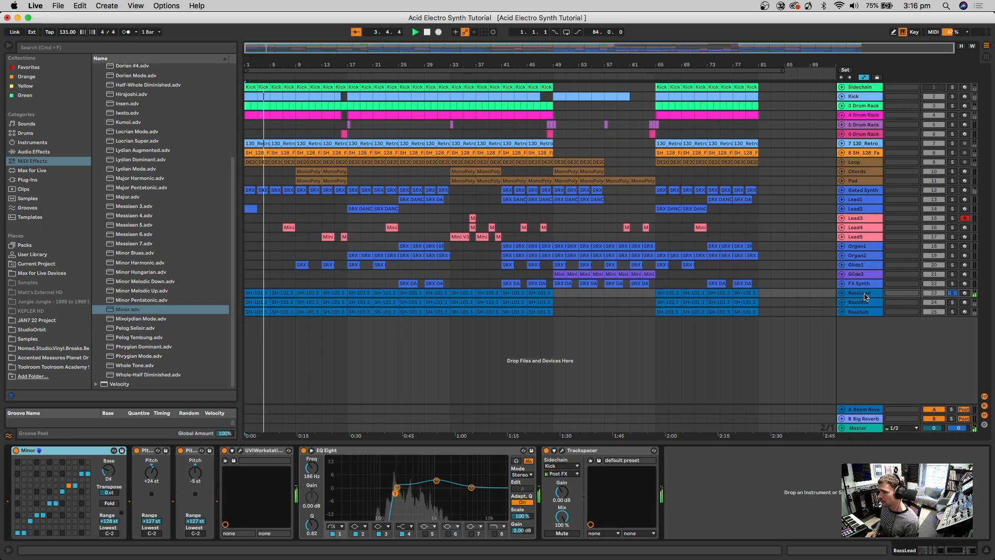
click(953, 302)
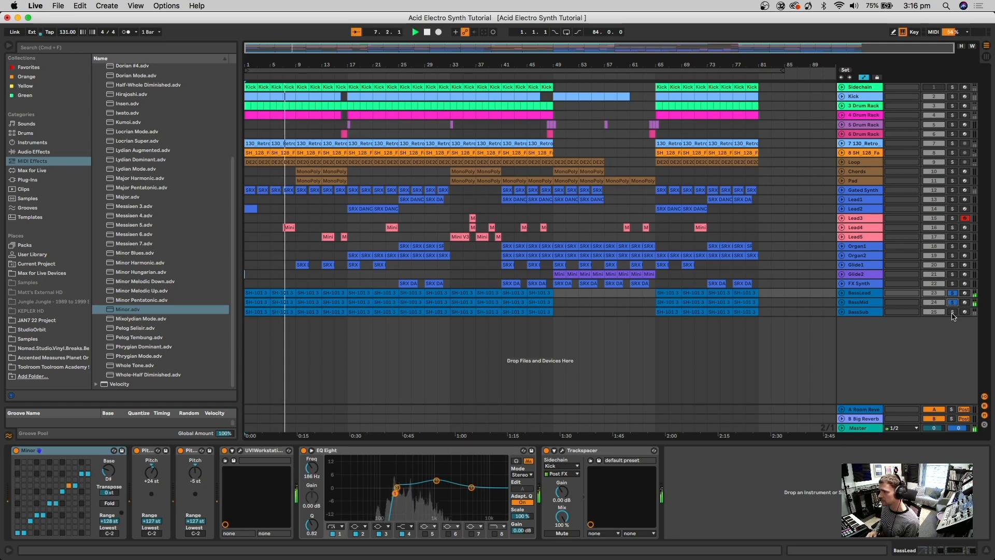
click(953, 312)
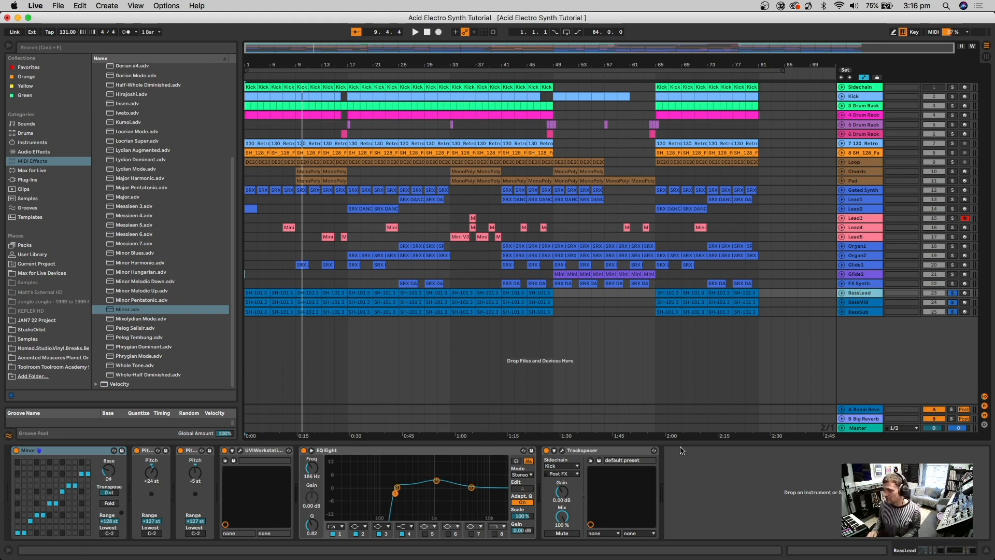
Step: Examine the device chains of the BassSub and BassMid tracks, including BassMid's Trackspacer plug-in, and close the plug-in window
click(858, 303)
click(860, 313)
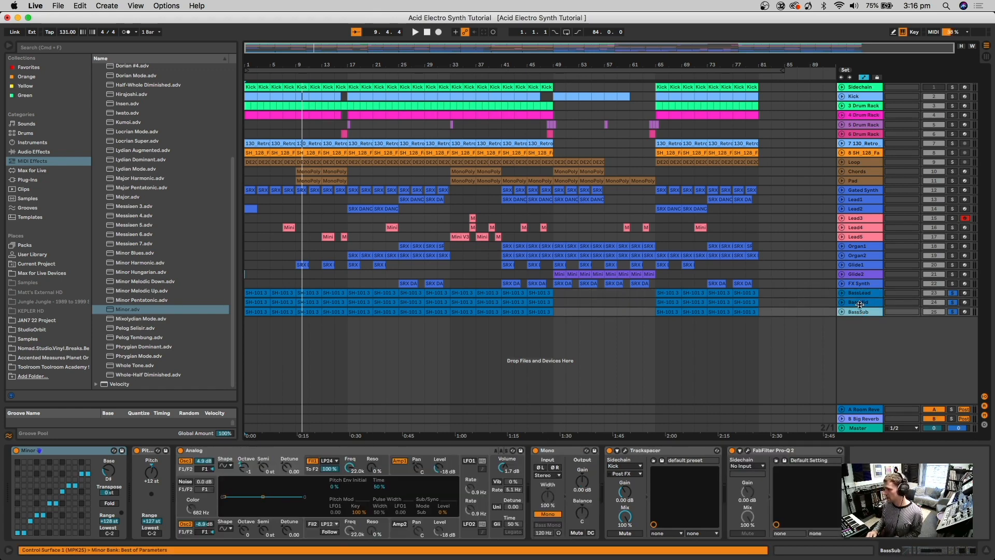
click(859, 303)
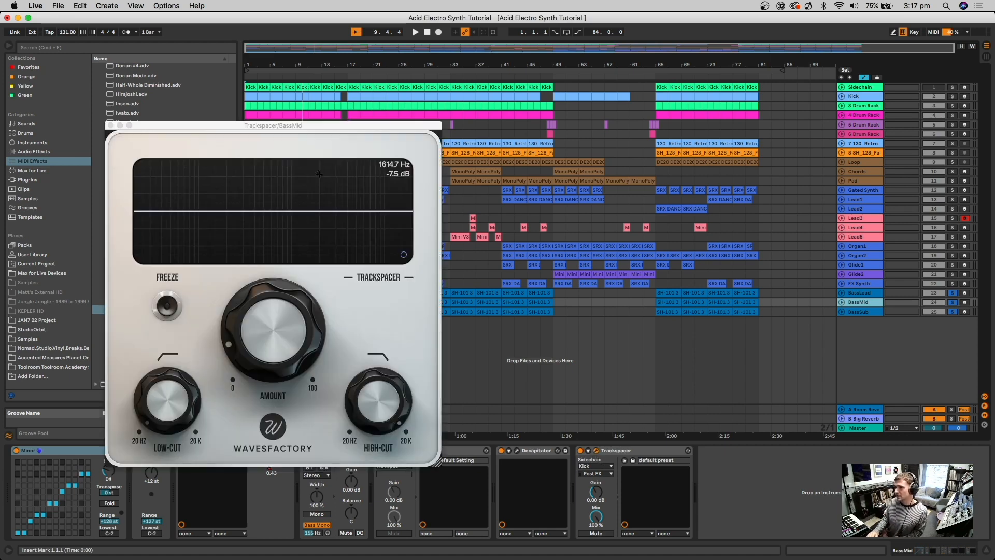
click(112, 125)
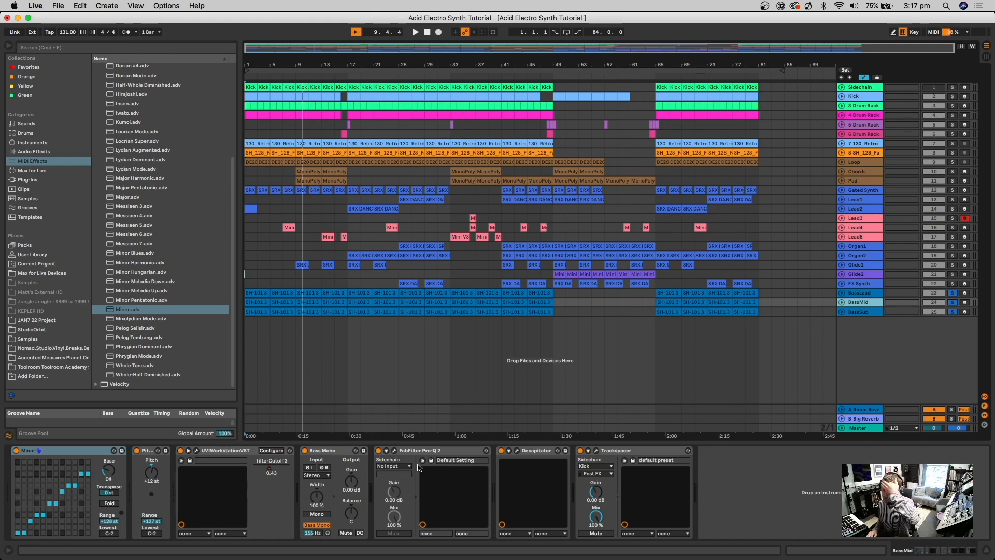
Step: Examine the House Dark patch in the BassLead track's UVIWorkstation instrument and close its window
click(852, 294)
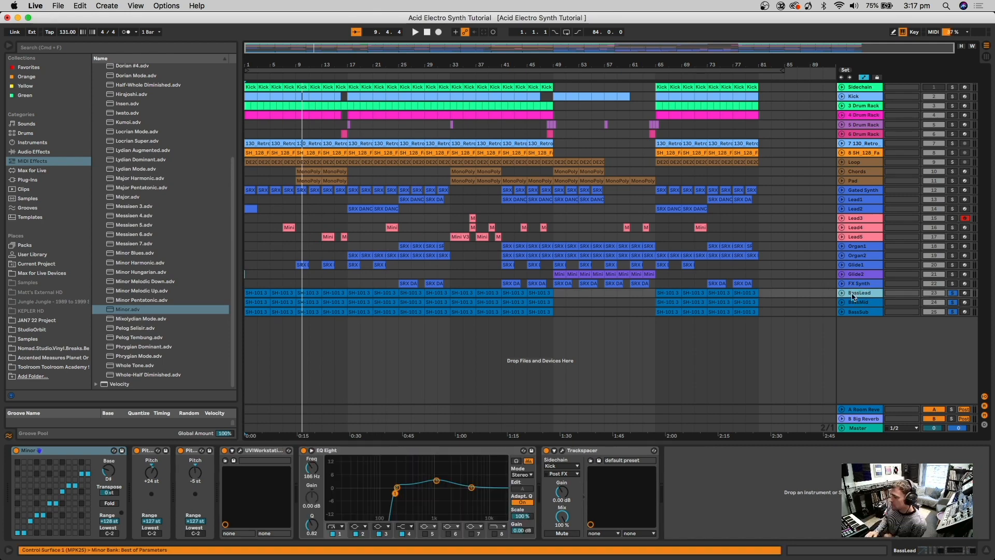
click(240, 450)
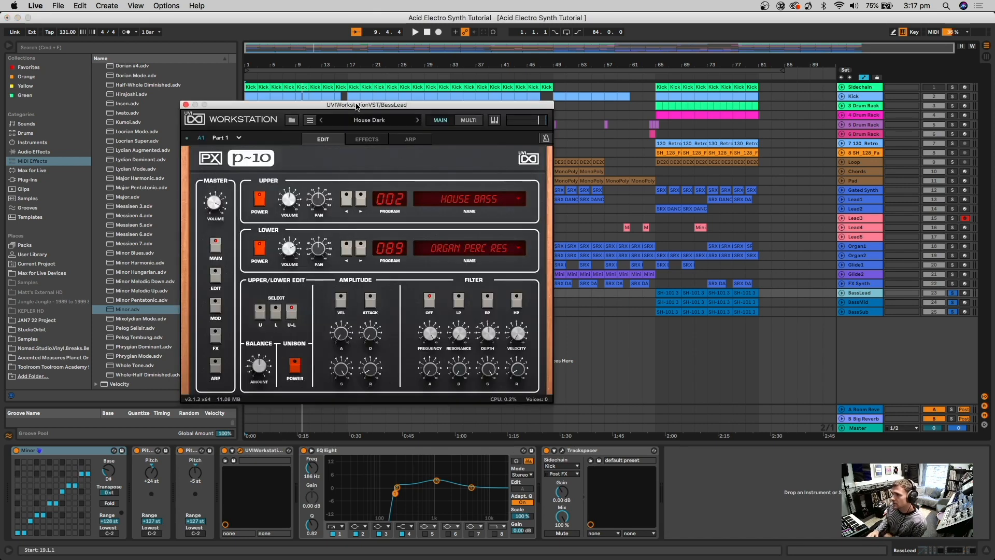
drag(362, 104, 536, 78)
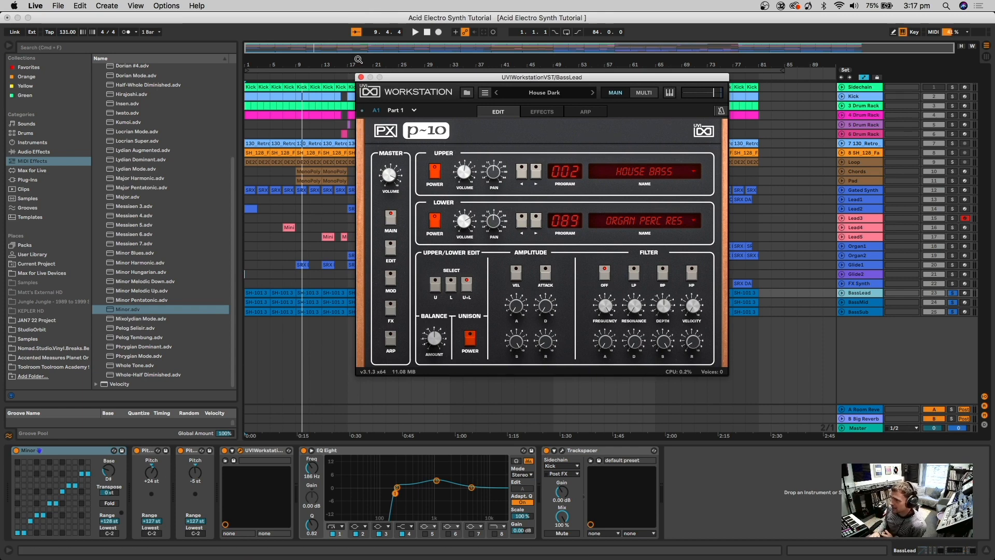
click(361, 77)
Step: Play the BassLead track alone from the start, switching the solo to BassMid during playback
click(954, 293)
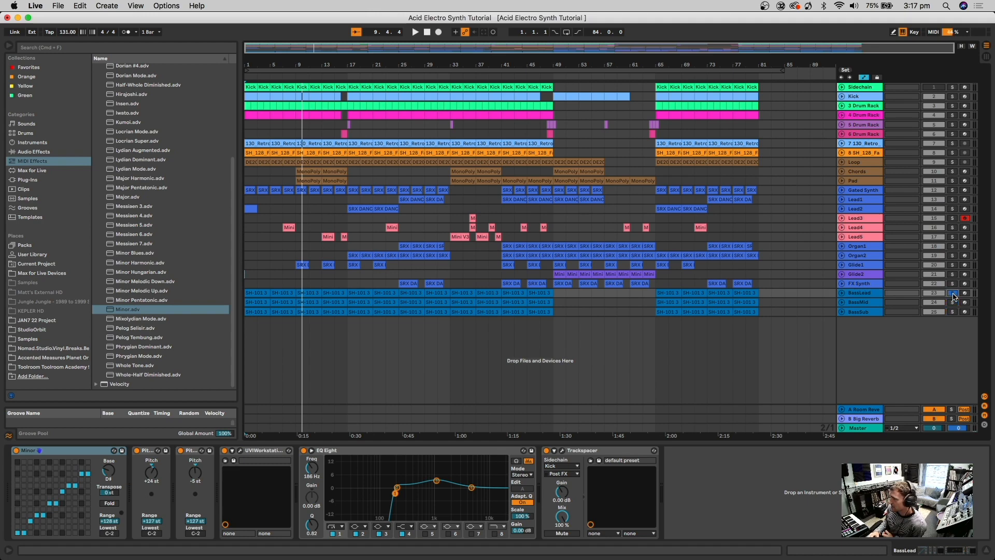
key(space)
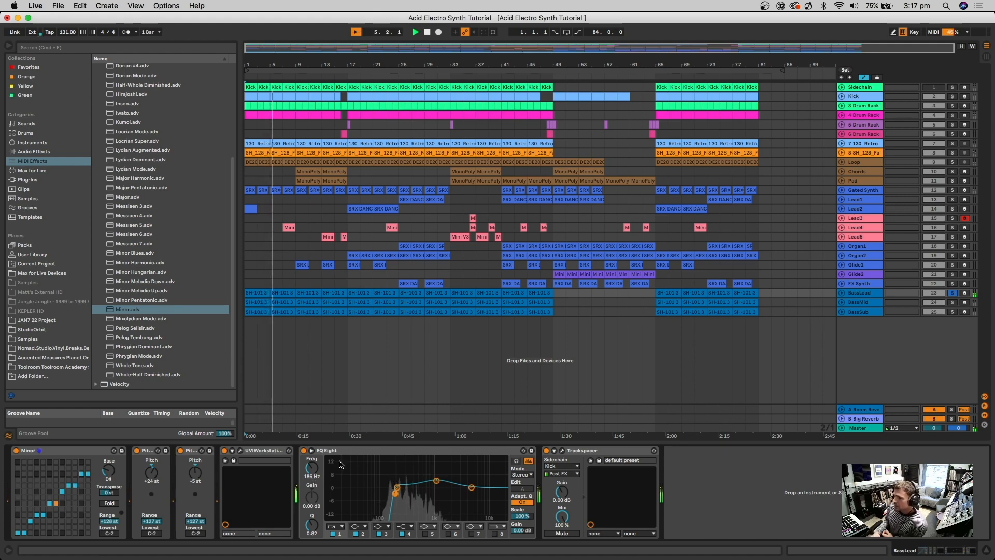
click(942, 304)
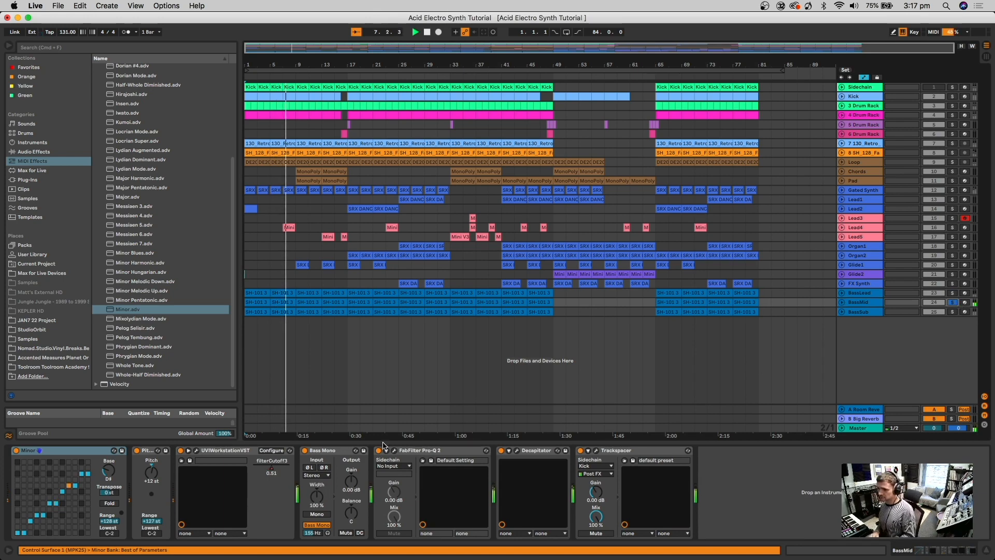
Step: Examine the UVIWorkstation Stereo Analog patch and the Decapitator settings on BassMid, stopping playback and closing both plug-in windows
click(197, 451)
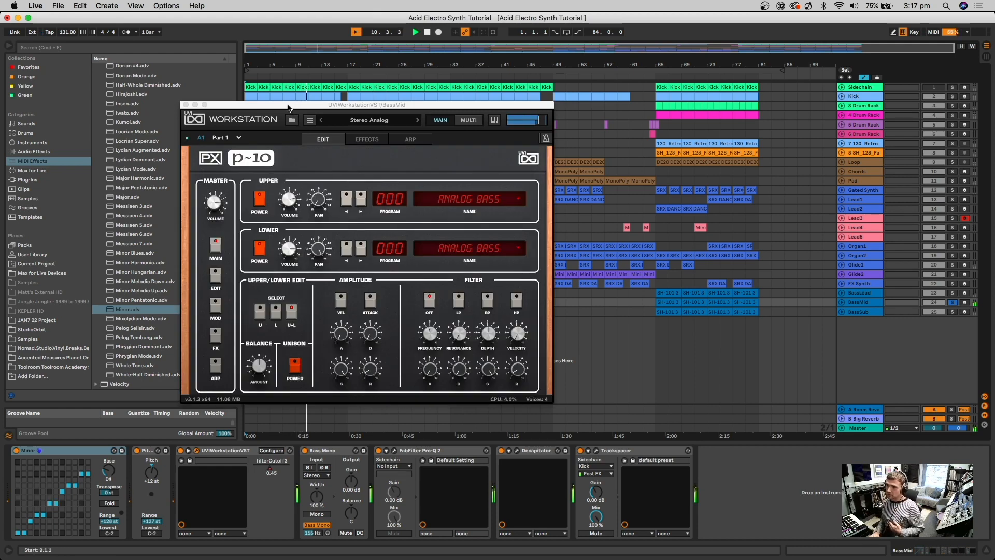
drag(289, 106, 444, 83)
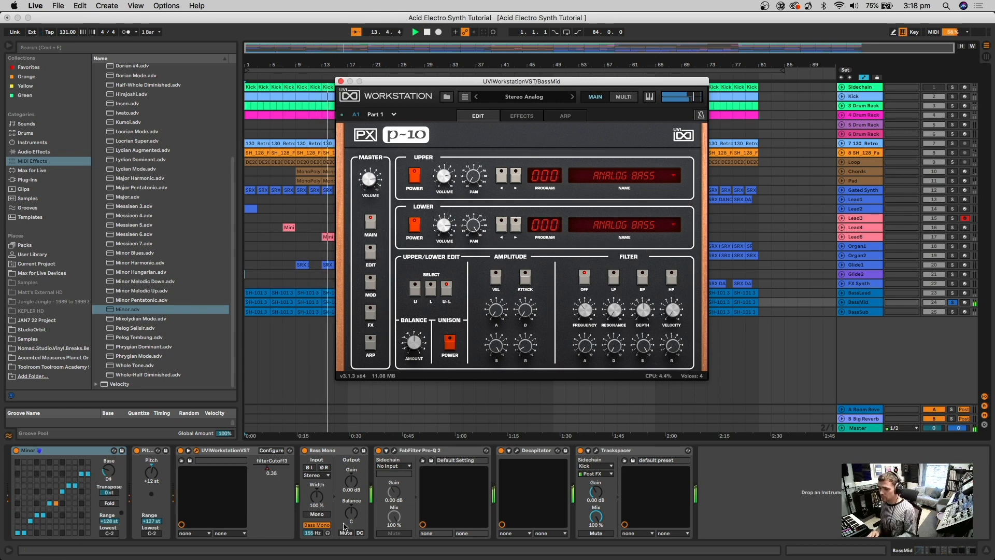
click(340, 81)
key(space)
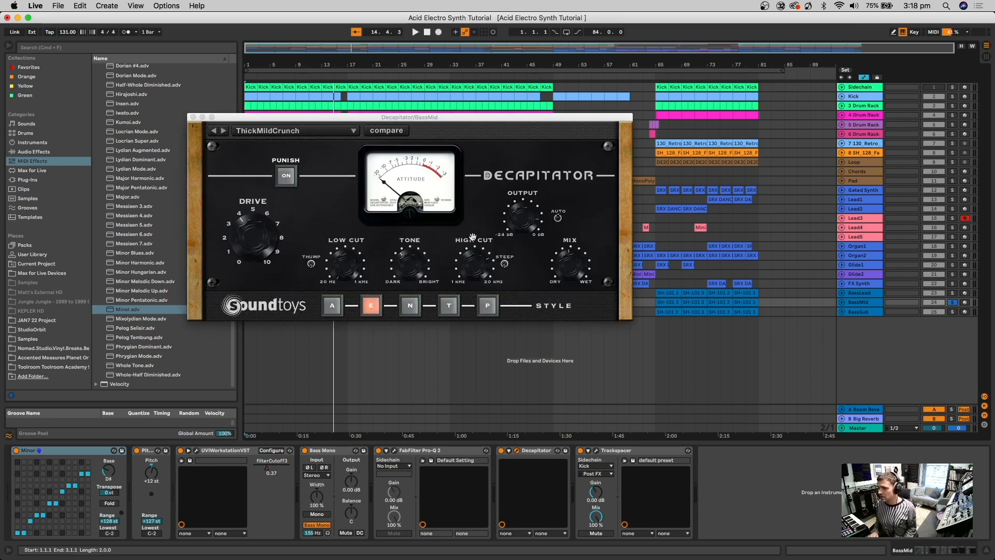
click(191, 118)
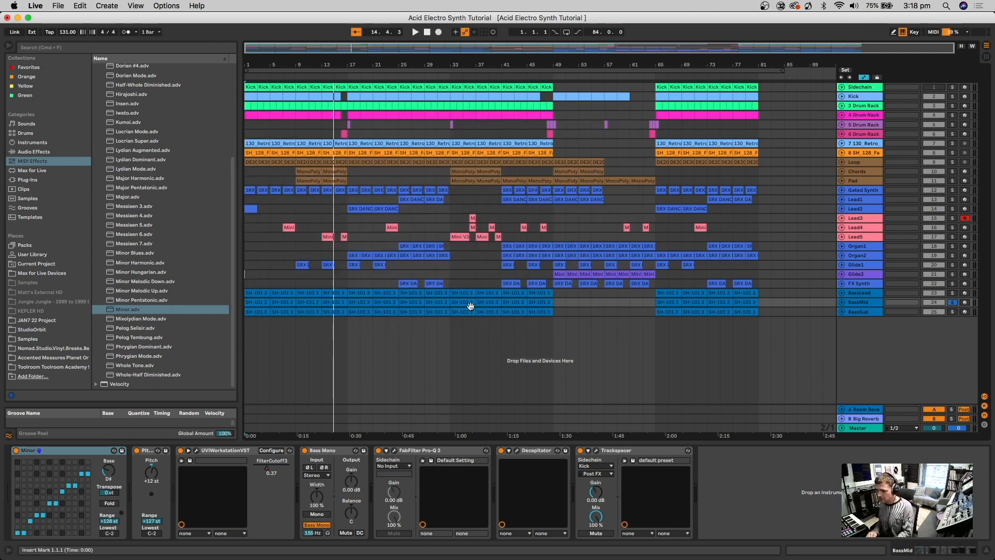
Step: Show the BassSub track's devices and play the track soloed from the start of the arrangement
click(547, 313)
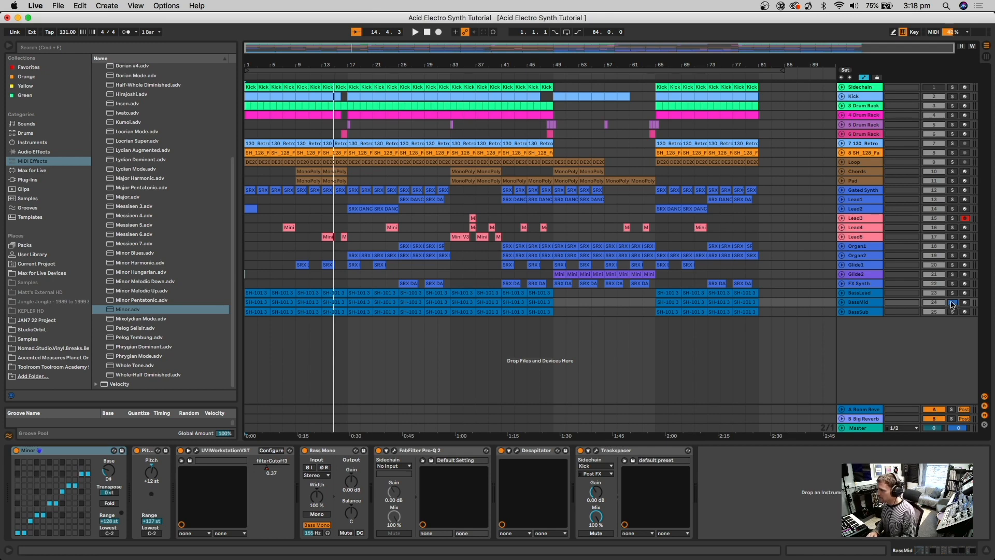
click(862, 312)
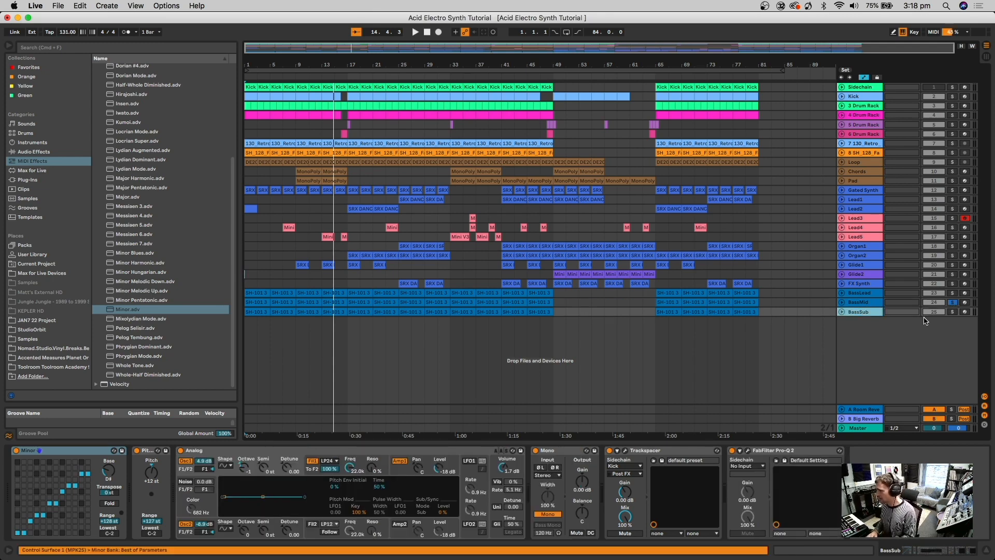
click(952, 312)
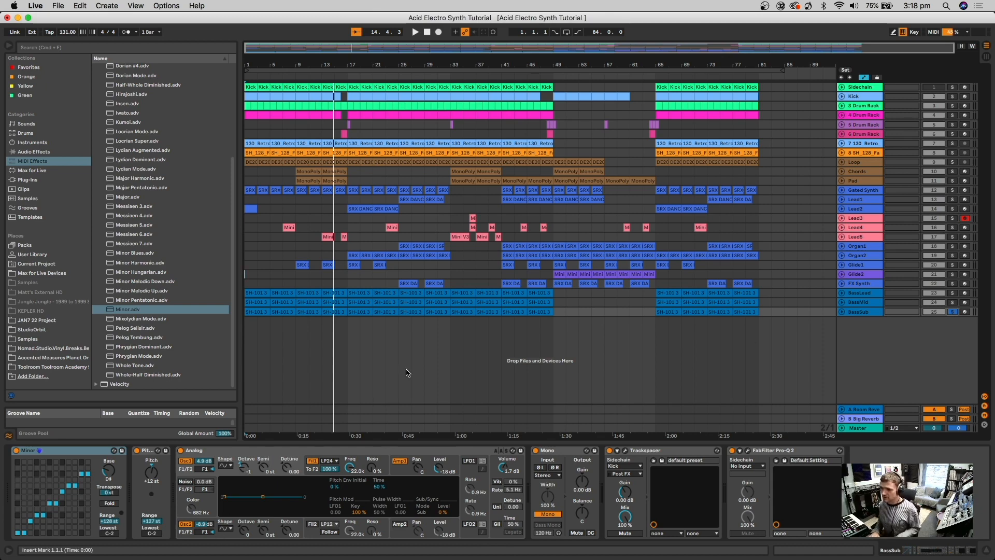
key(space)
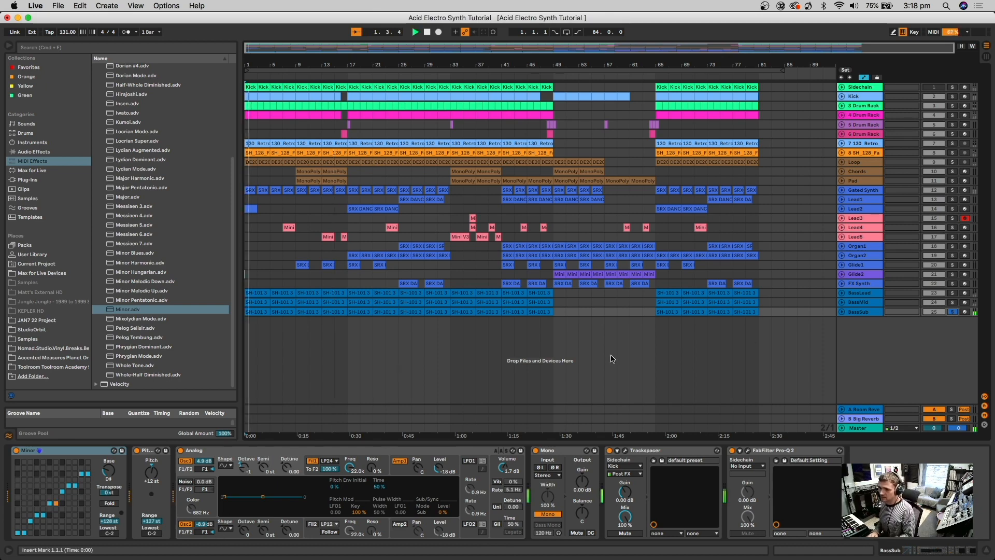
Step: Compare BassMid with BassSub by switching the solo to BassMid, and show the BassMid devices
click(952, 303)
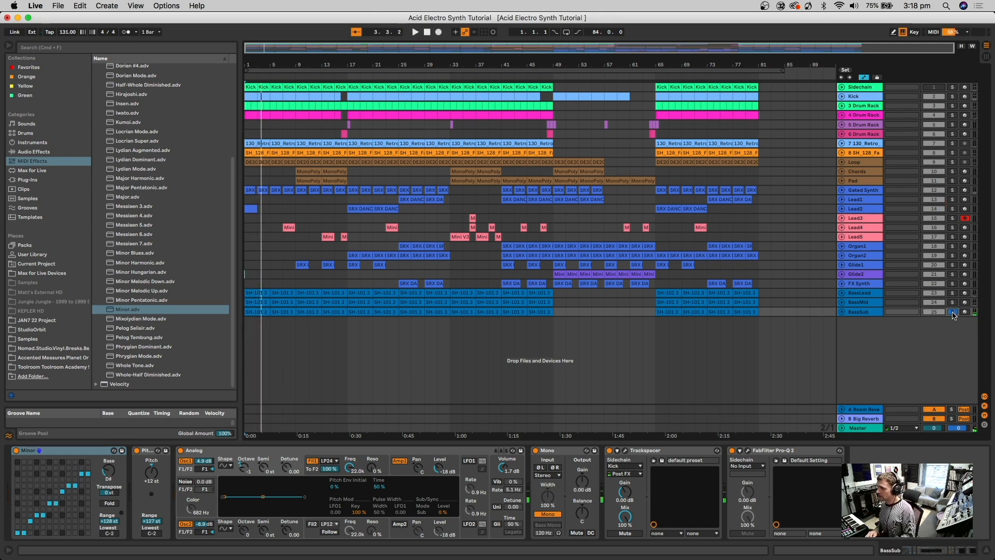
click(954, 303)
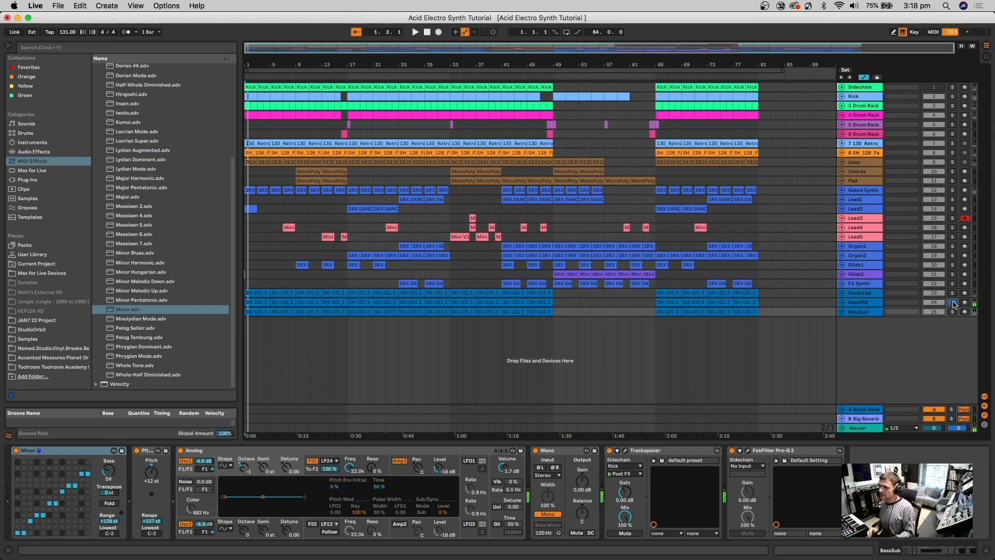
click(863, 303)
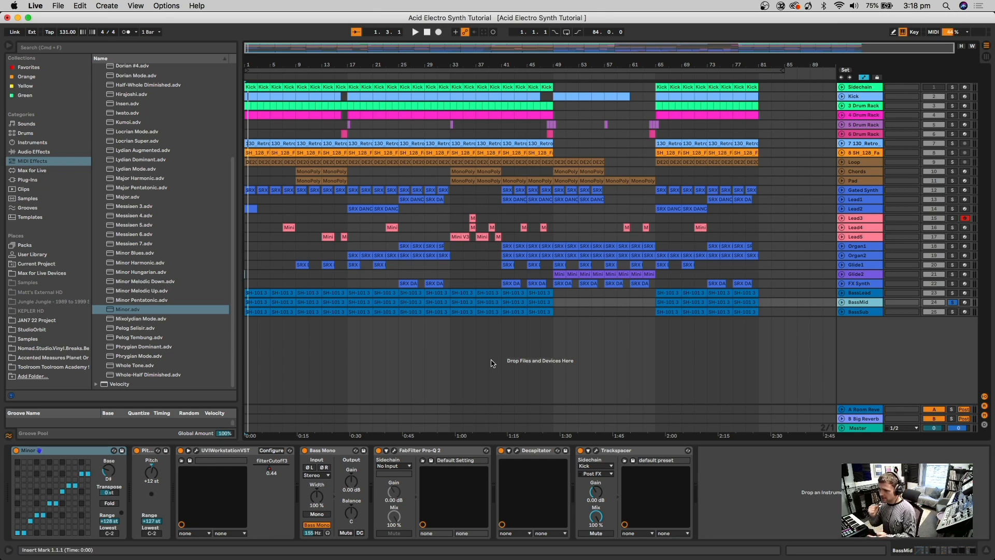
Step: Solo BassSub, show the amp envelope of its Analog synth and play the track from the start
click(953, 315)
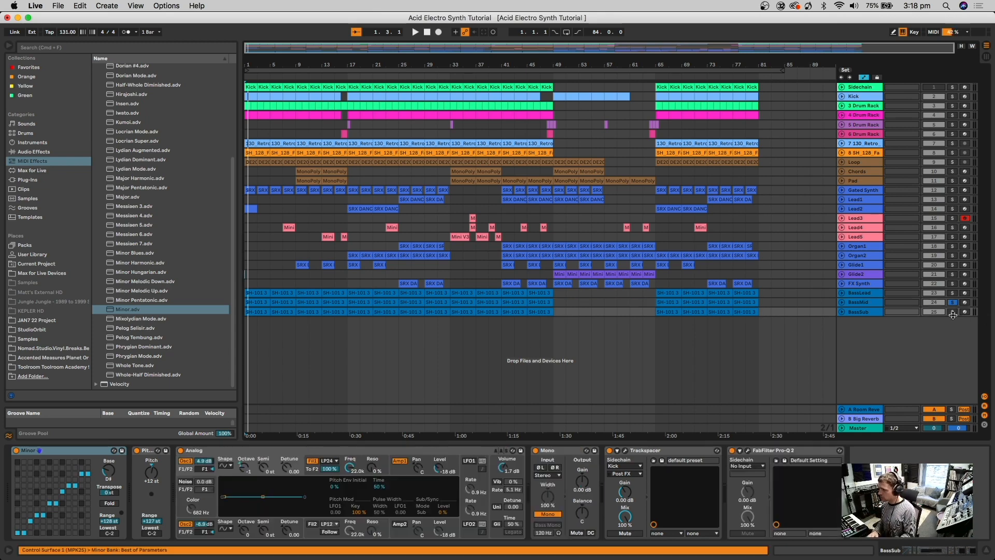
click(394, 476)
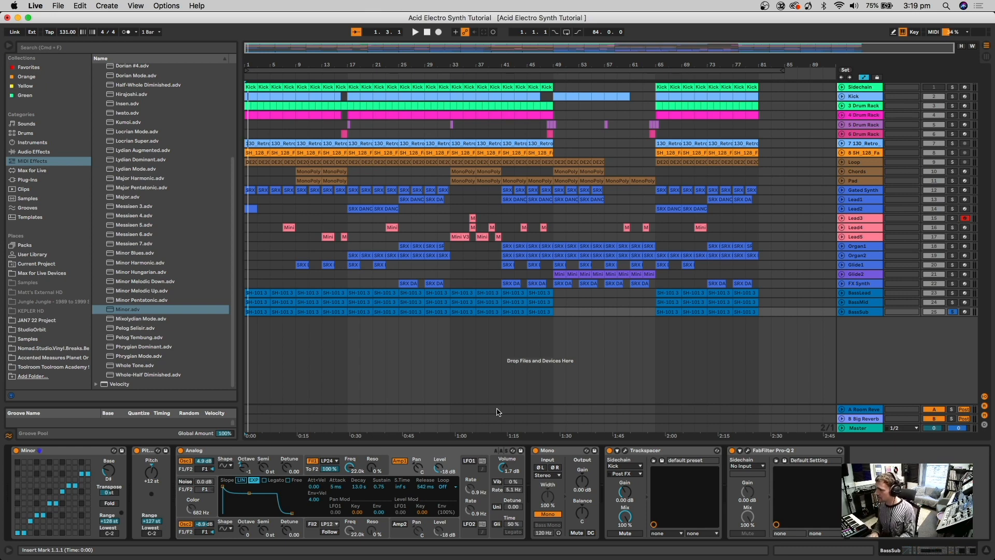
key(space)
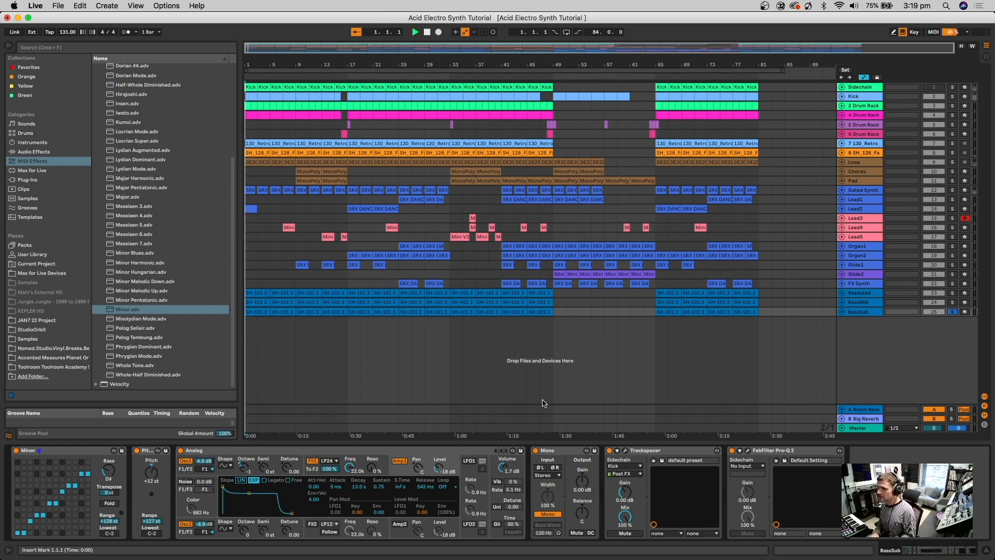
Step: Add BassMid and BassLead to the soloed BassSub track to audition the three bass layers together
click(953, 302)
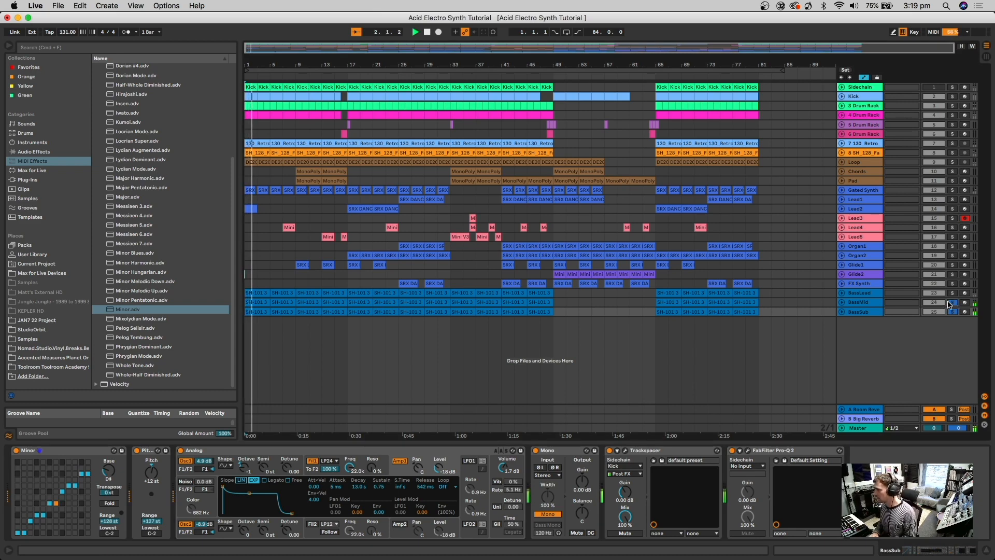
click(952, 293)
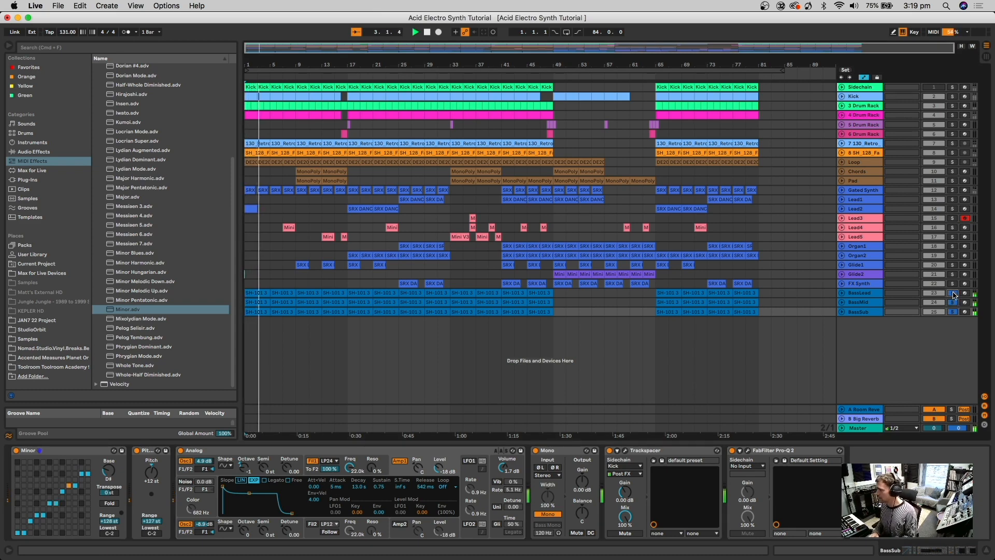
click(953, 293)
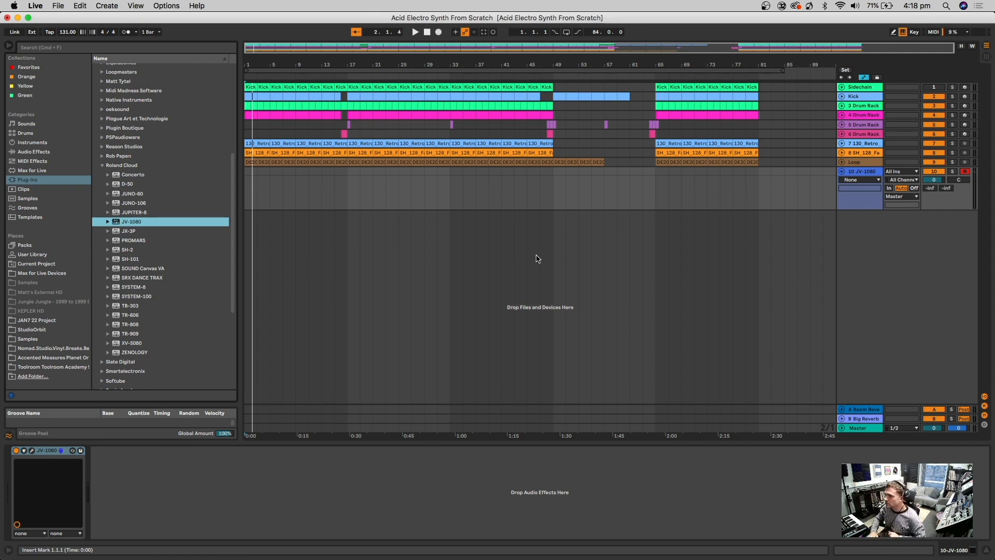
Step: Show the JV-1080 track's plug-in with patch 074 Keep :-) in the TEK (Techno Synth) category, and close its windows
key(space)
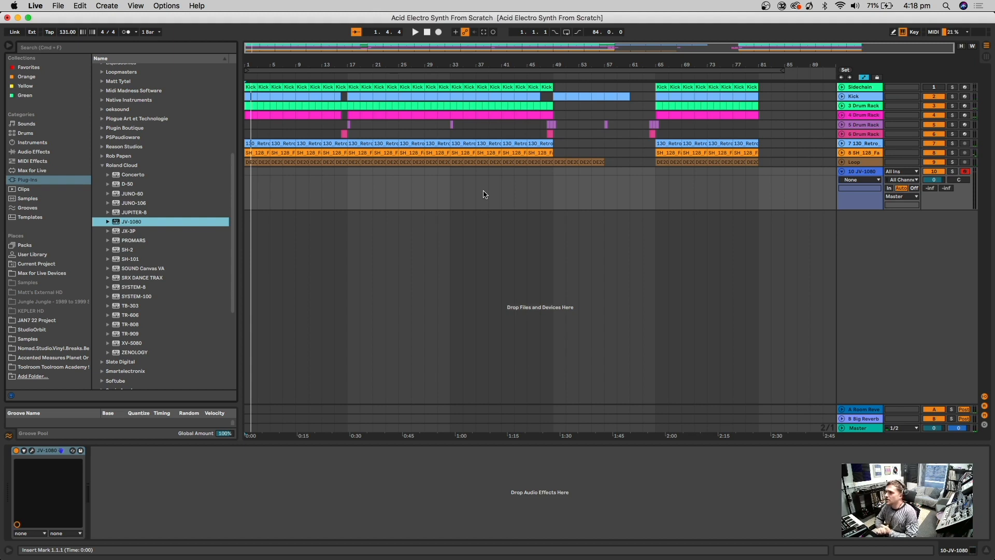
click(864, 175)
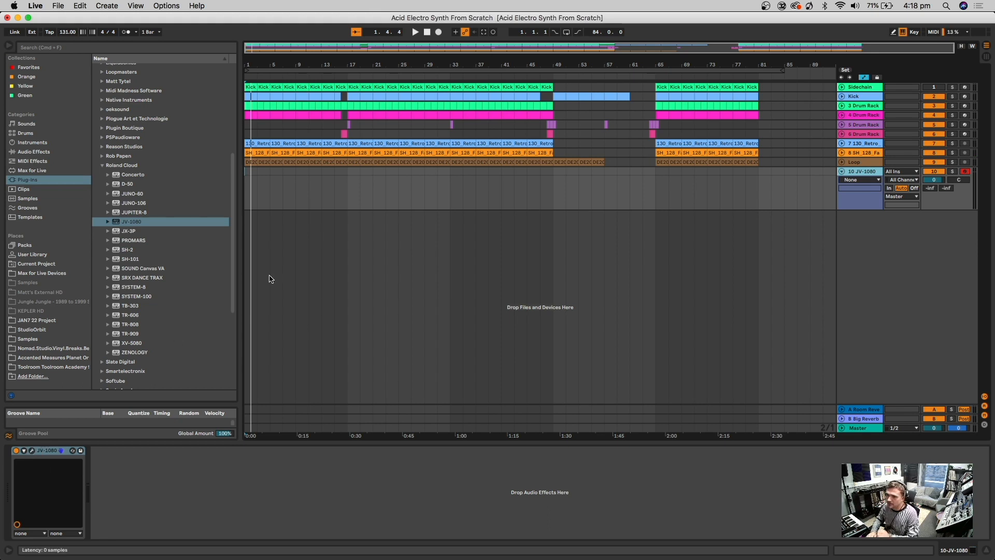
click(286, 187)
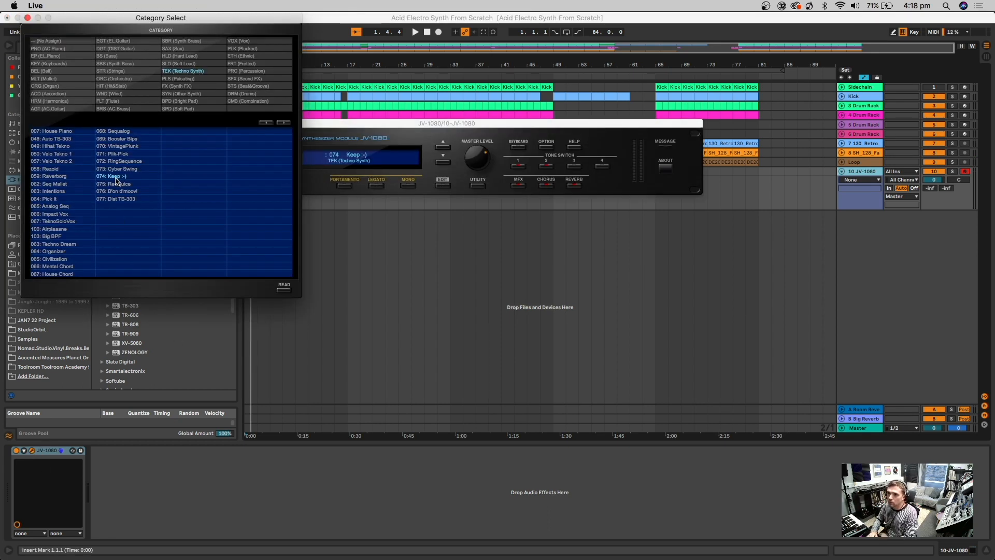
click(28, 18)
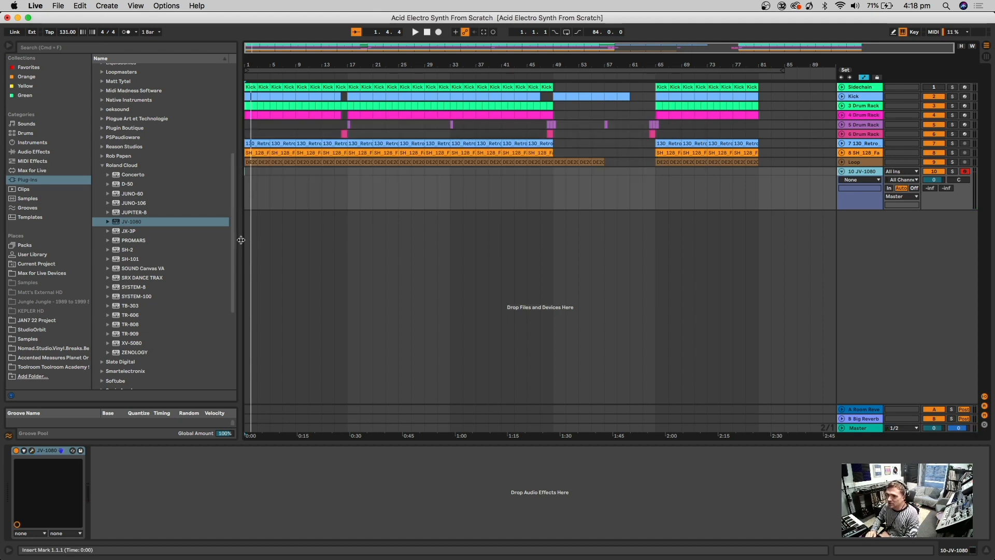
Step: Search the audio effects for "gate" and add the Gate effect after the JV-1080 instrument
click(103, 166)
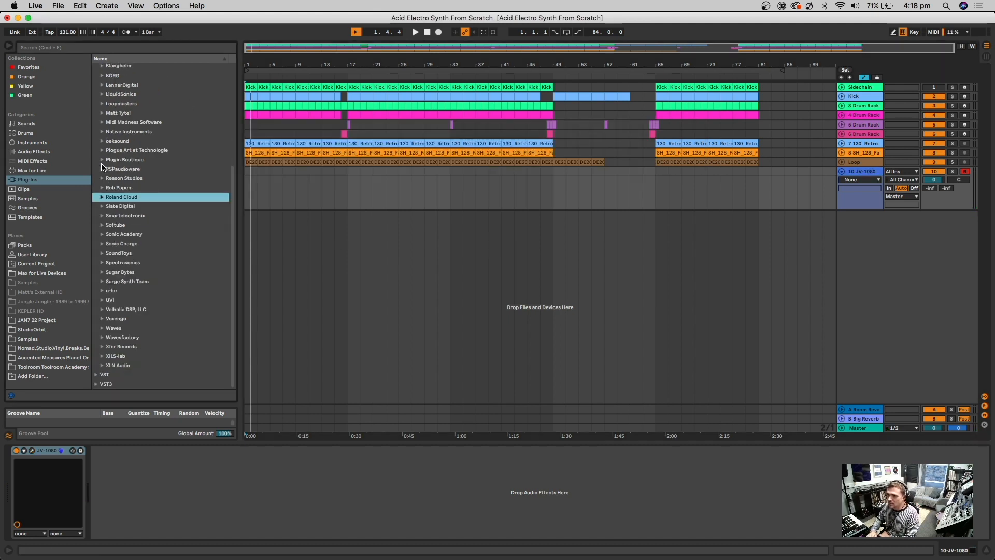
click(34, 151)
click(60, 47)
text(gate)
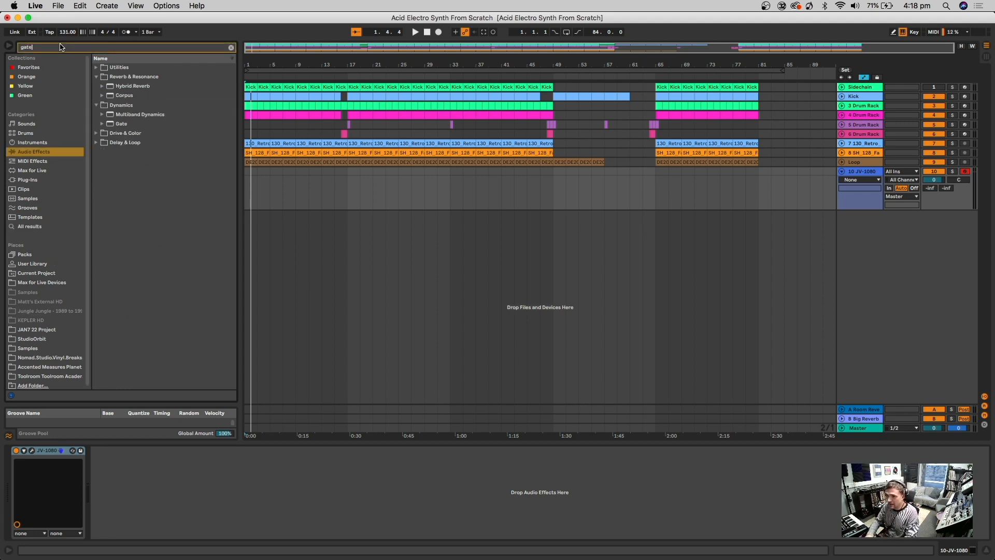
double_click(132, 124)
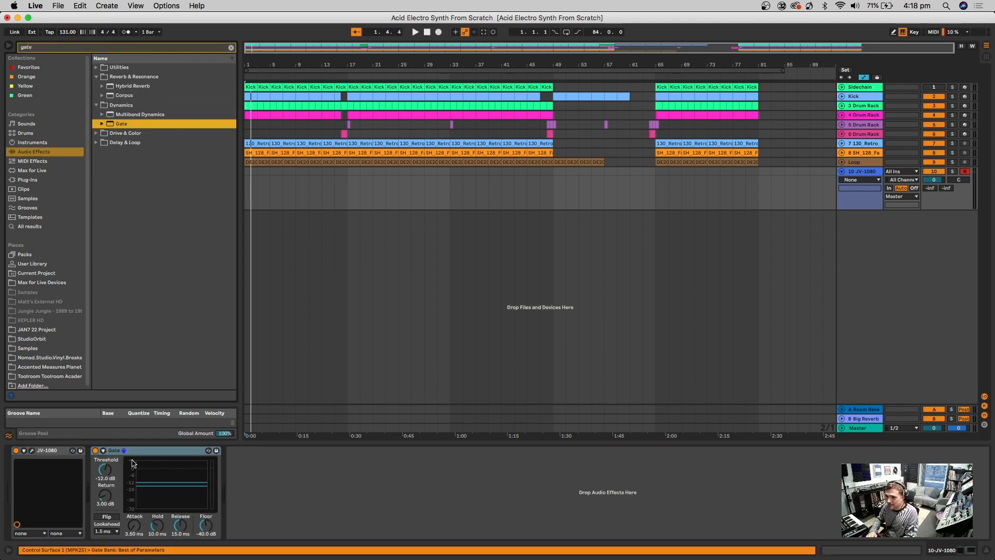
Step: Expand the Gate's sidechain section, audition the Sidechain track soloed, and set the Gate's sidechain source to the Sidechain track
click(104, 451)
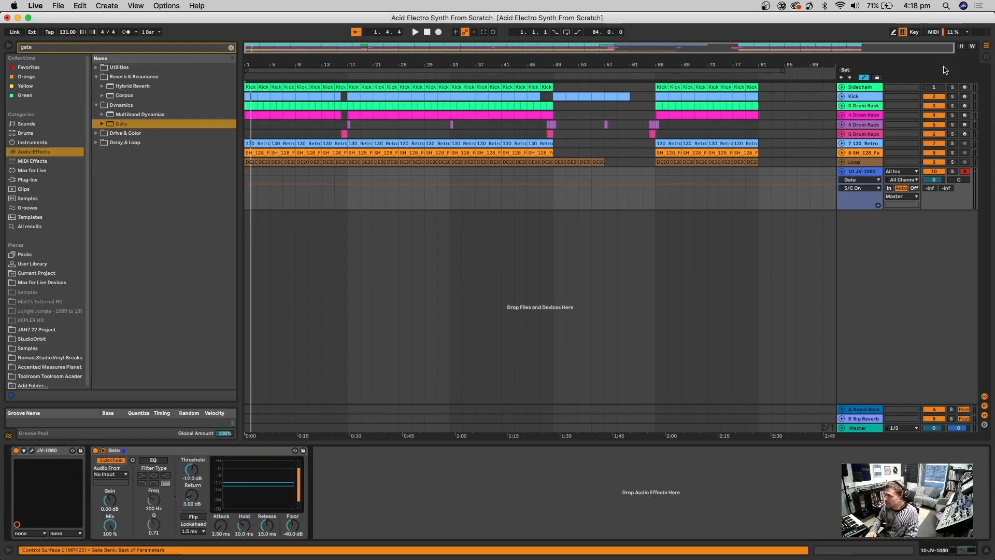
click(952, 87)
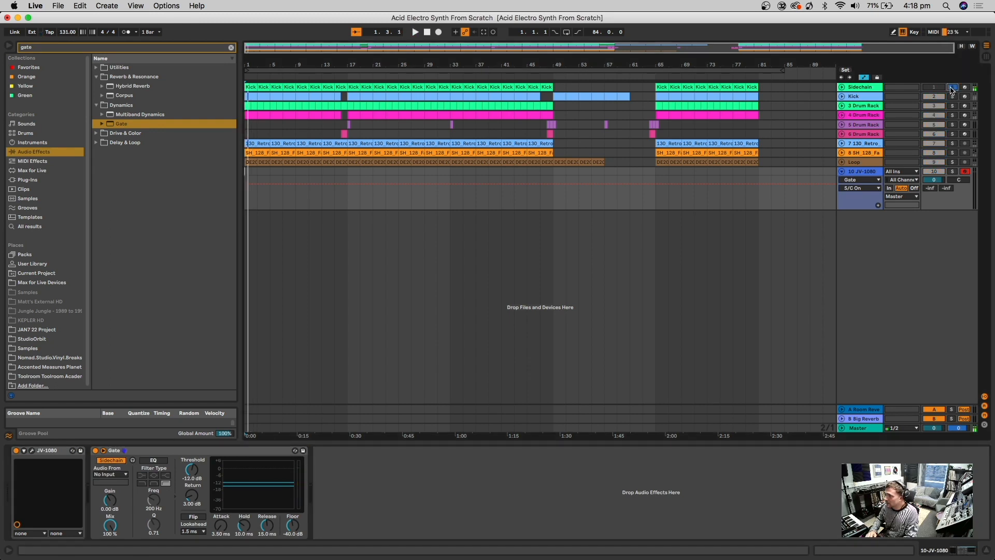
click(110, 474)
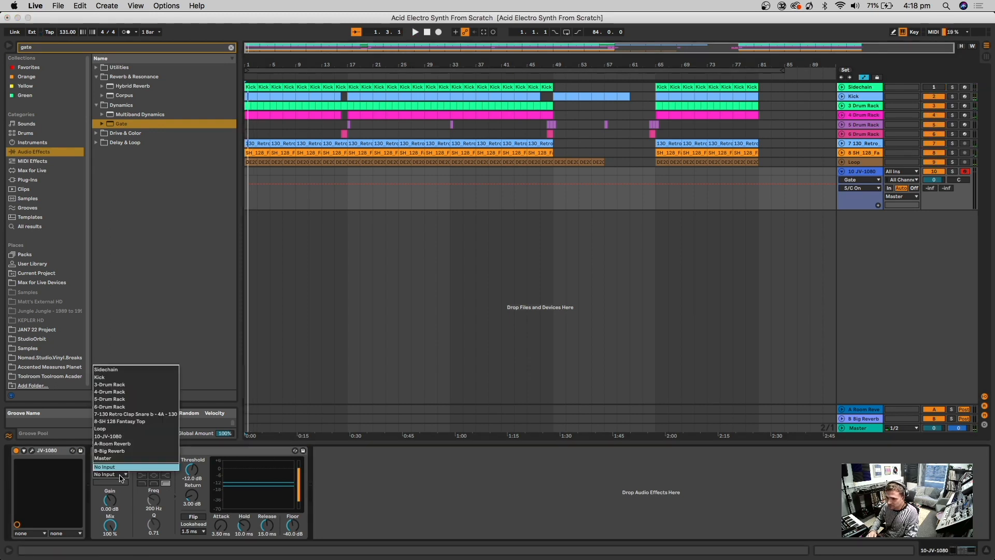
click(111, 371)
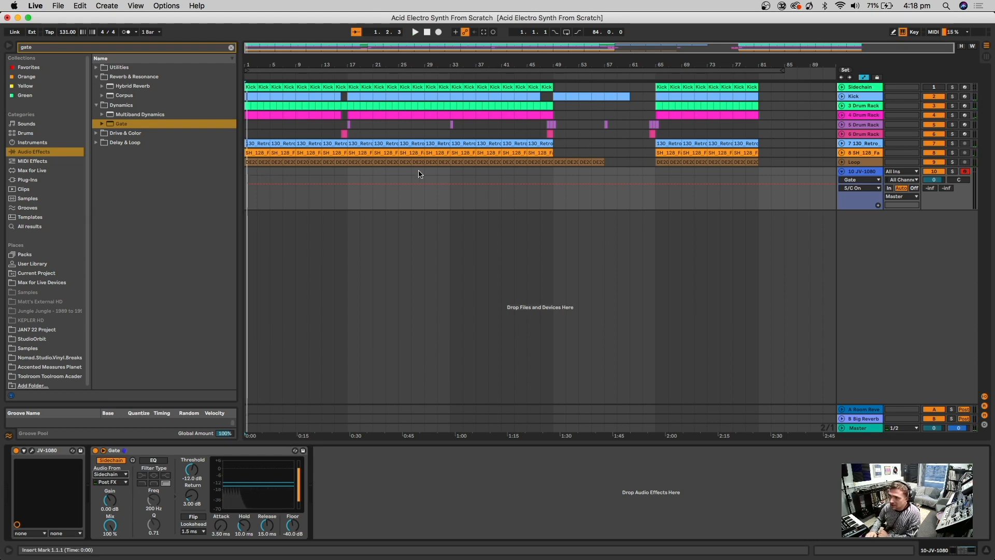
Step: Solo the JV-1080 track and insert the Scale effect's Minor preset before the instrument, with its base at C#
click(953, 172)
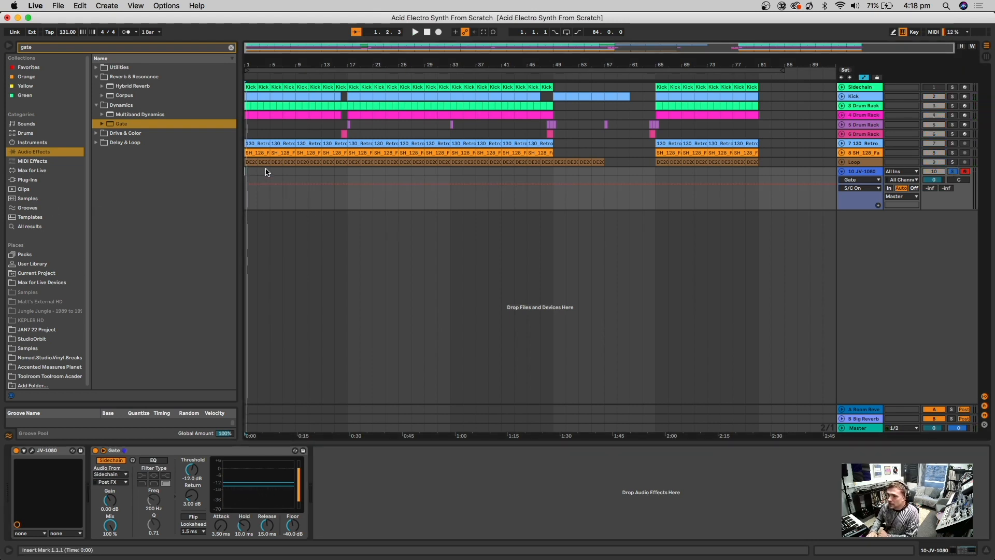
drag(270, 174, 234, 174)
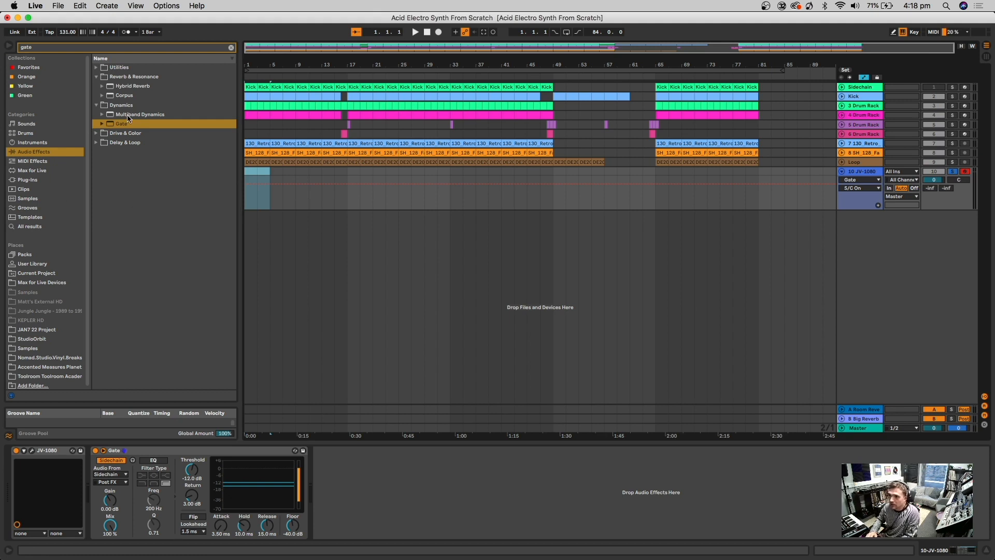
click(31, 162)
click(232, 47)
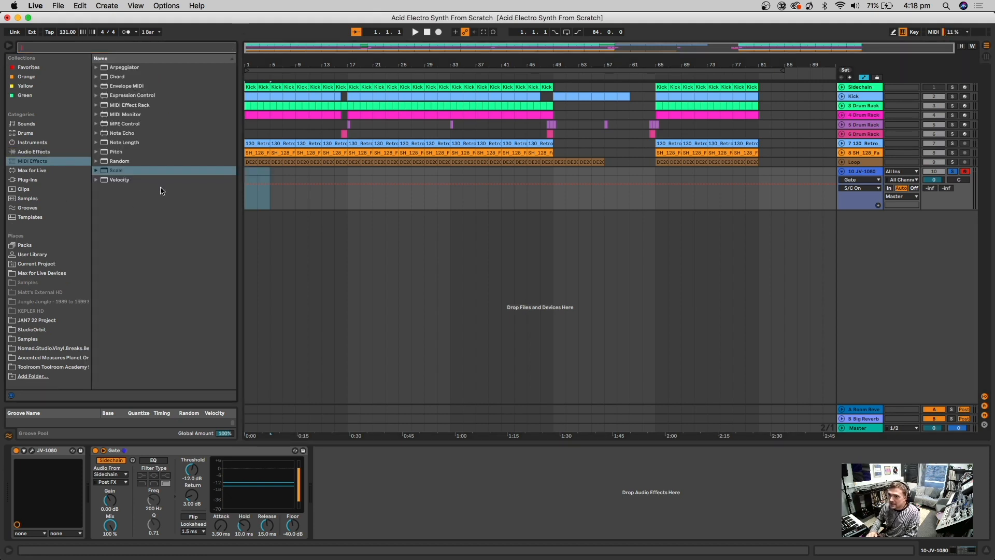
click(104, 173)
scroll(161, 301, down, 10)
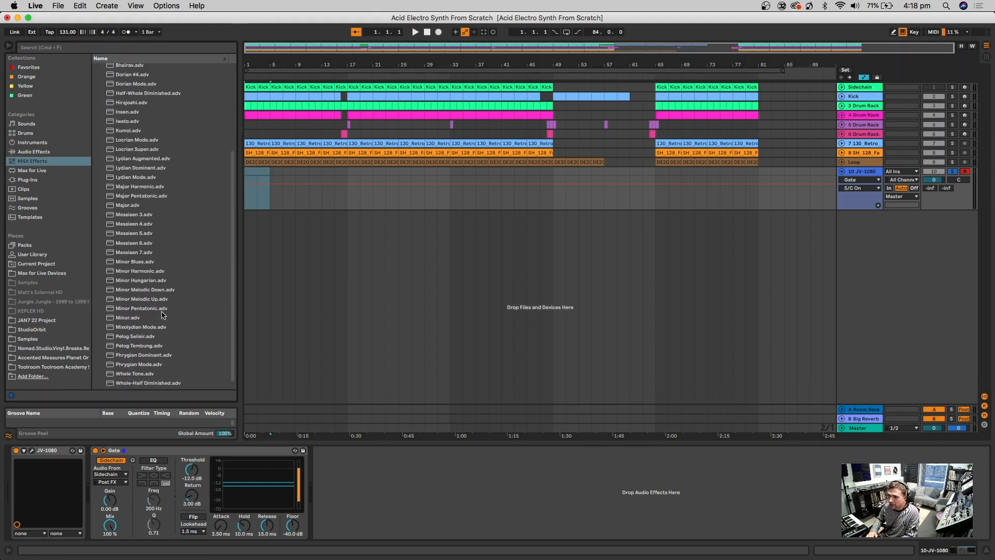
double_click(125, 310)
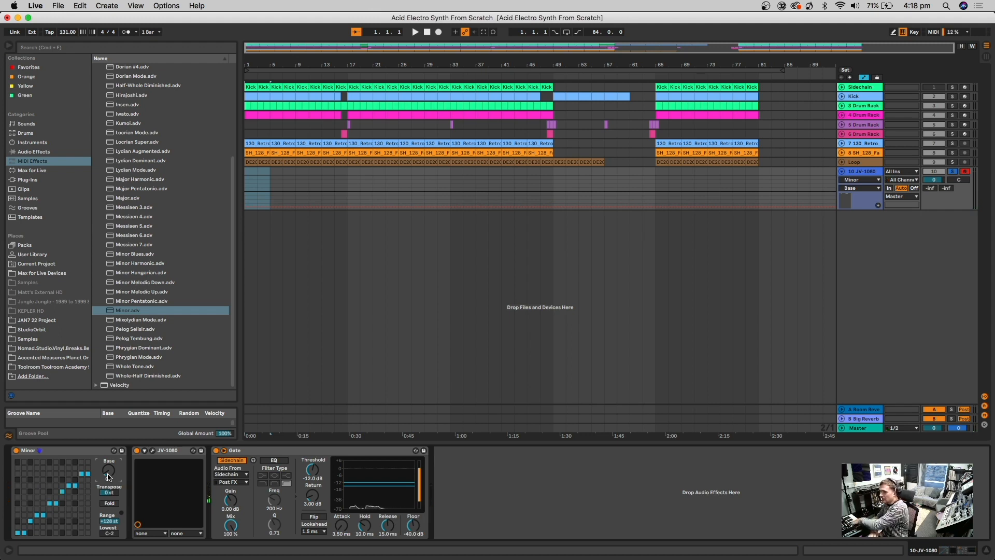
Step: Create a four-bar MIDI clip at bar 1 of the JV-1080 track and try out a G#3 note at its start
drag(272, 186, 244, 174)
double_click(245, 175)
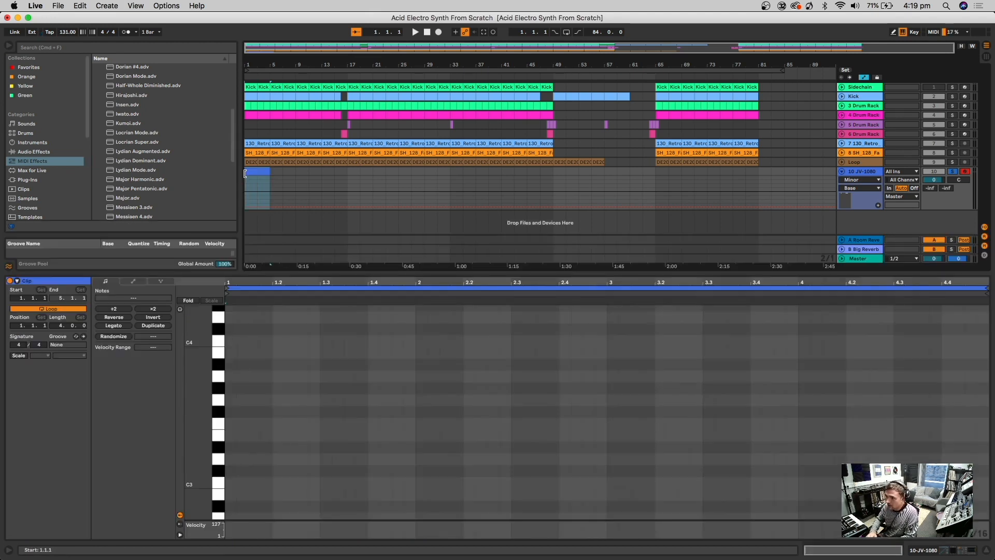
key(b)
click(233, 387)
key(space)
key(space)
click(232, 387)
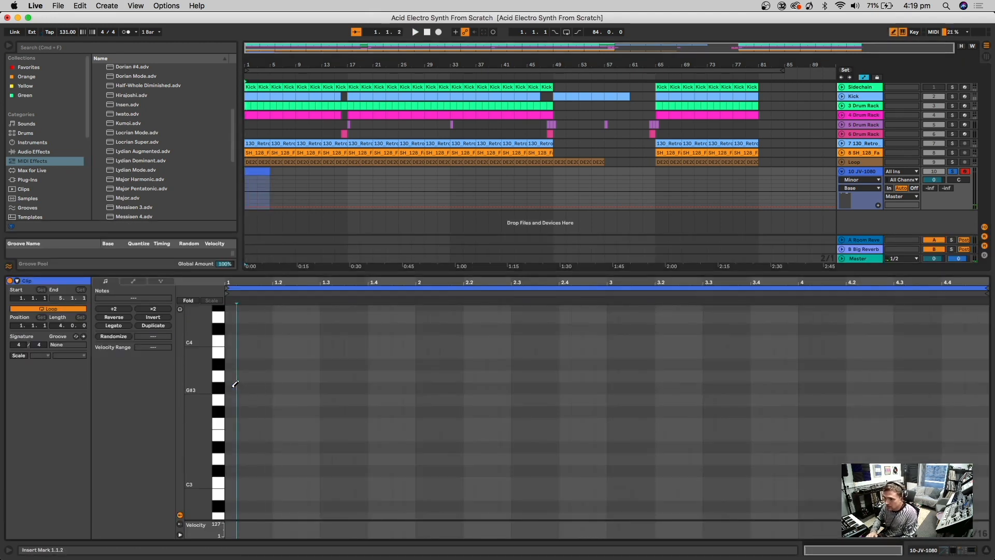
Step: Draw a one-bar G#0 note at the start of the clip and play it
scroll(233, 386, down, 10)
scroll(234, 384, down, 5)
click(232, 435)
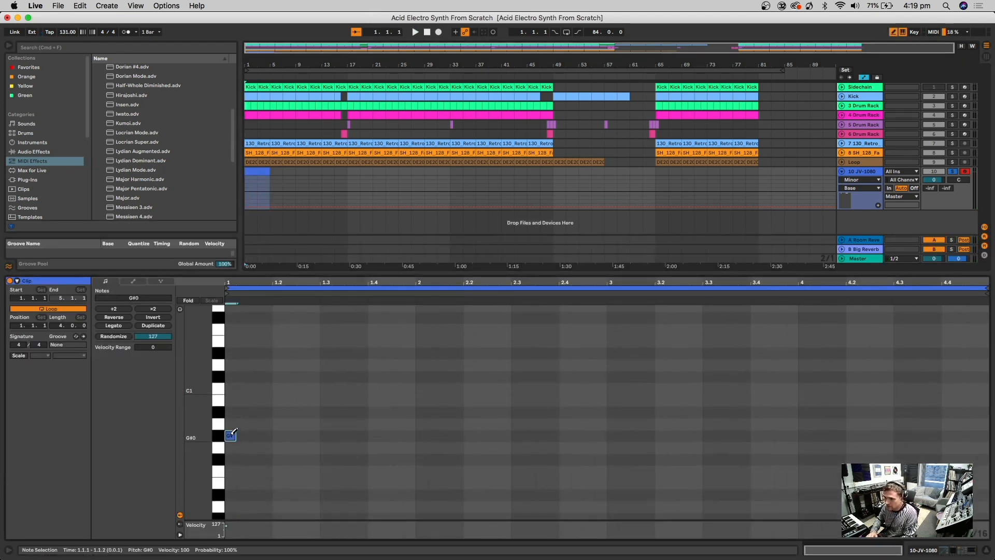
key(space)
drag(236, 436, 414, 439)
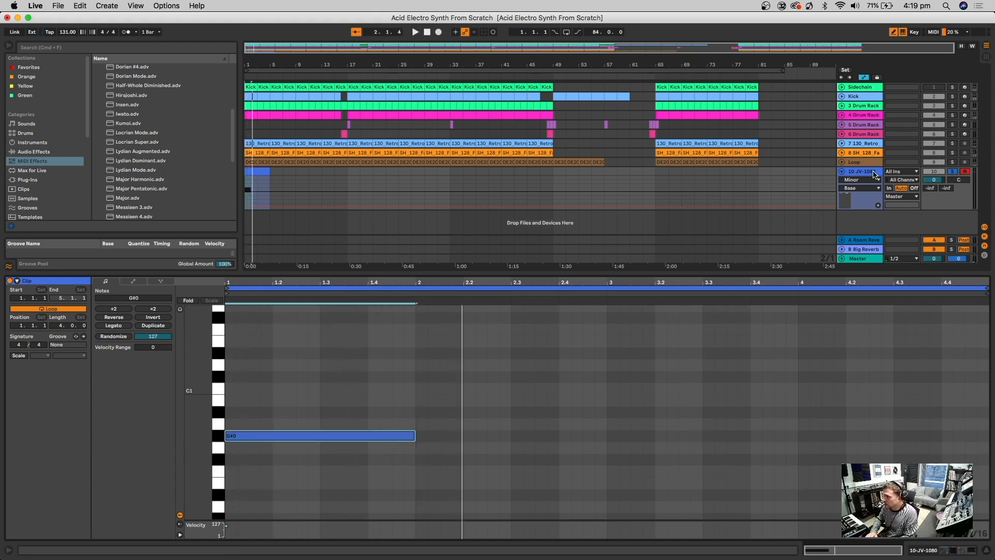
Step: Lower the Gate's threshold to -36.2 dB and set its return to 14.4 dB while auditioning the gated synth
click(872, 173)
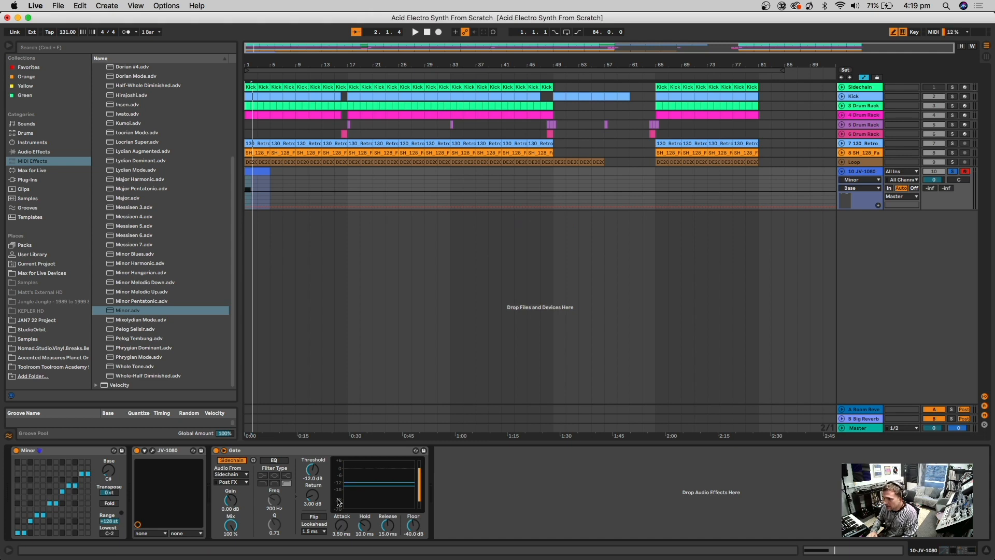
drag(365, 485, 365, 495)
key(space)
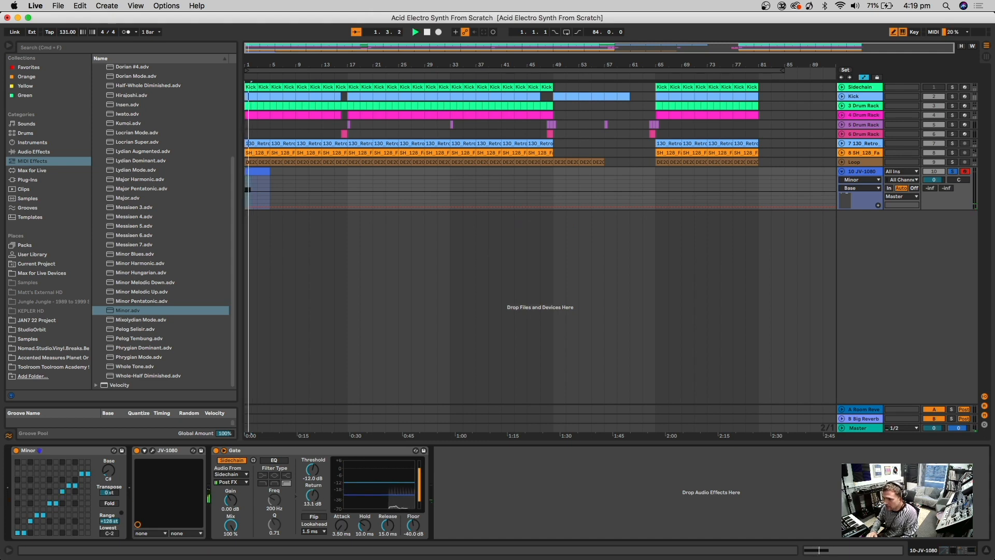
key(space)
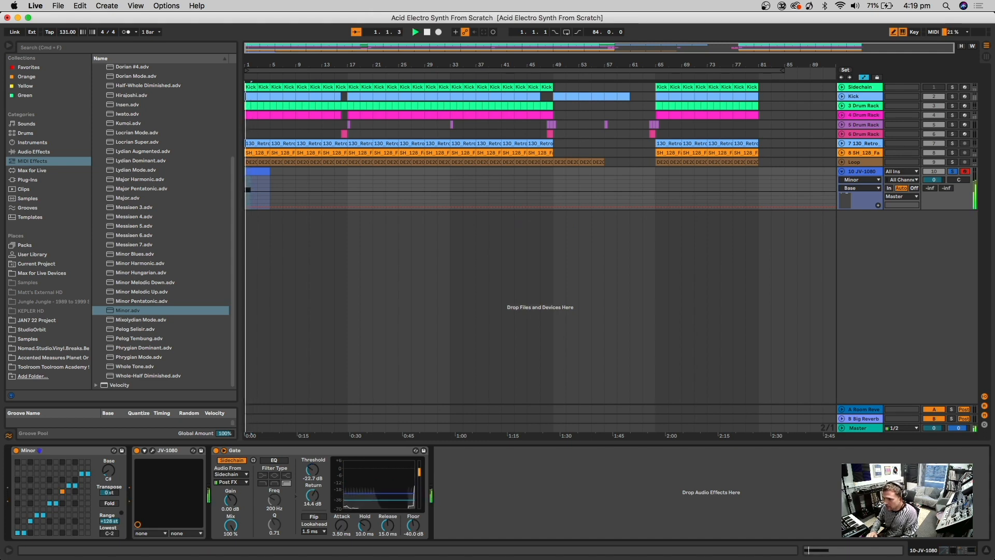
drag(365, 482, 365, 500)
key(space)
key(space)
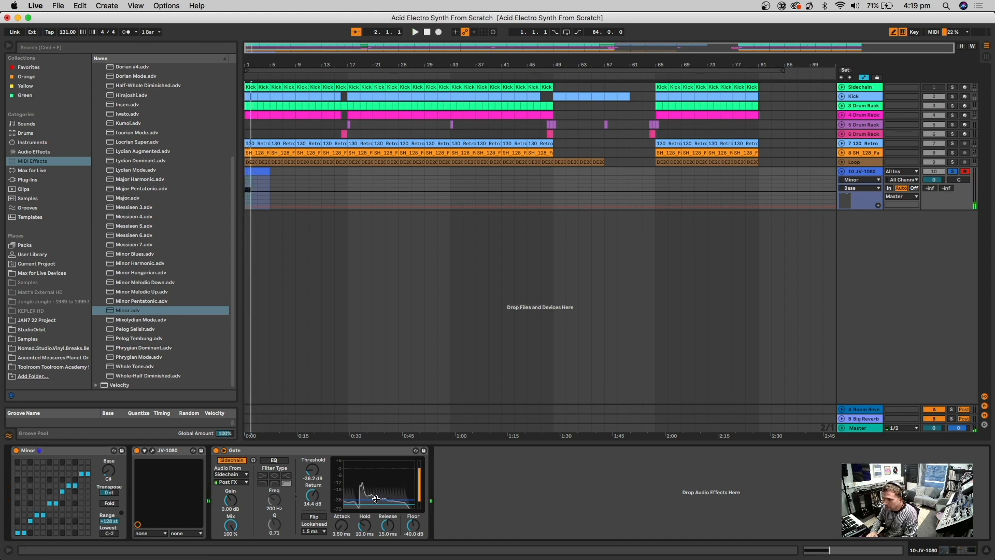
Step: Shorten the Gate's release to 0.71 ms and set its return to 4.76 dB, replaying the clip to check the gating
key(space)
drag(364, 504, 387, 542)
key(space)
key(space)
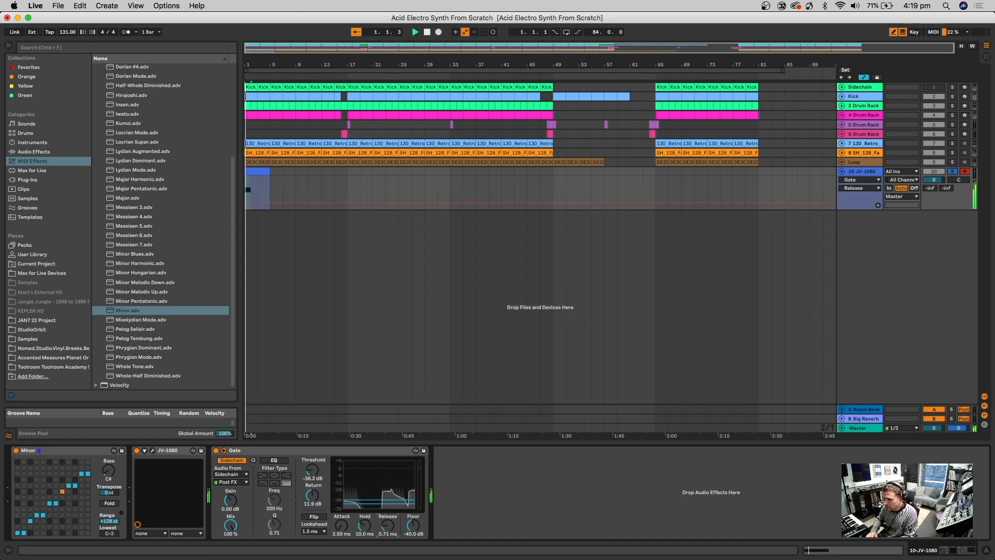
mouse_move(313, 497)
mouse_down()
mouse_move(312, 505)
mouse_move(314, 494)
mouse_up()
key(space)
key(space)
key(space)
key(space)
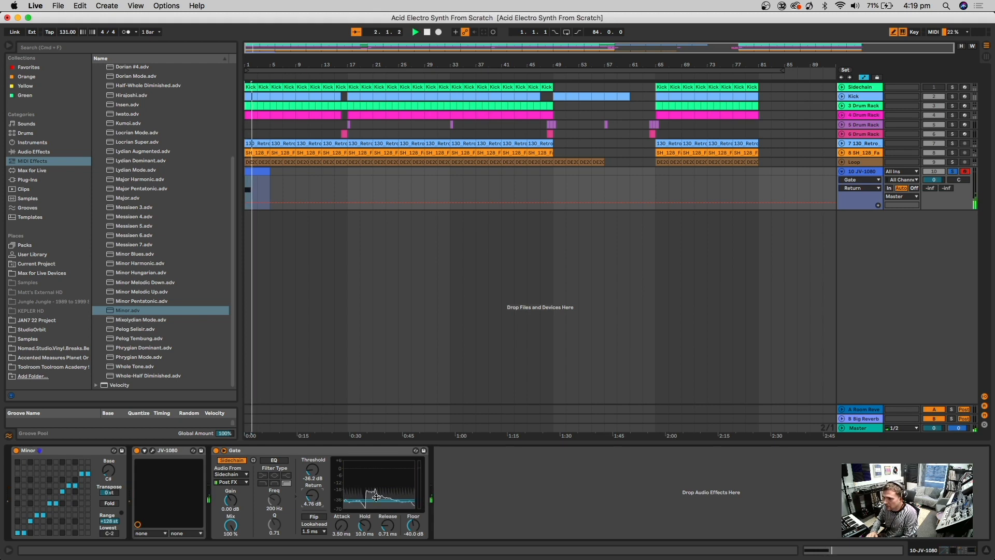
Step: Fine-tune the Gate's release to 0.40 ms and its threshold to -33.6 dB during playback
drag(388, 526, 387, 528)
key(space)
key(space)
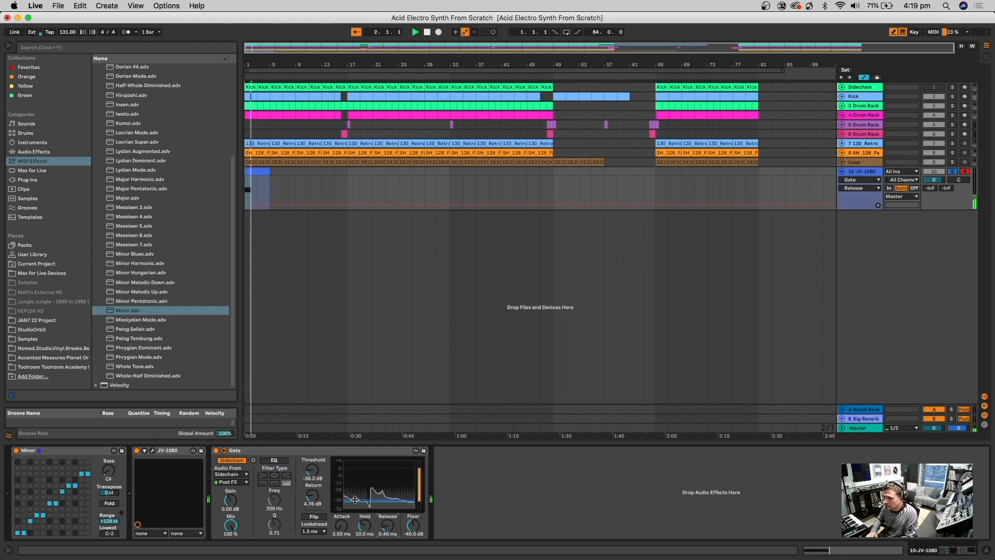
key(space)
key(space)
drag(314, 474, 314, 472)
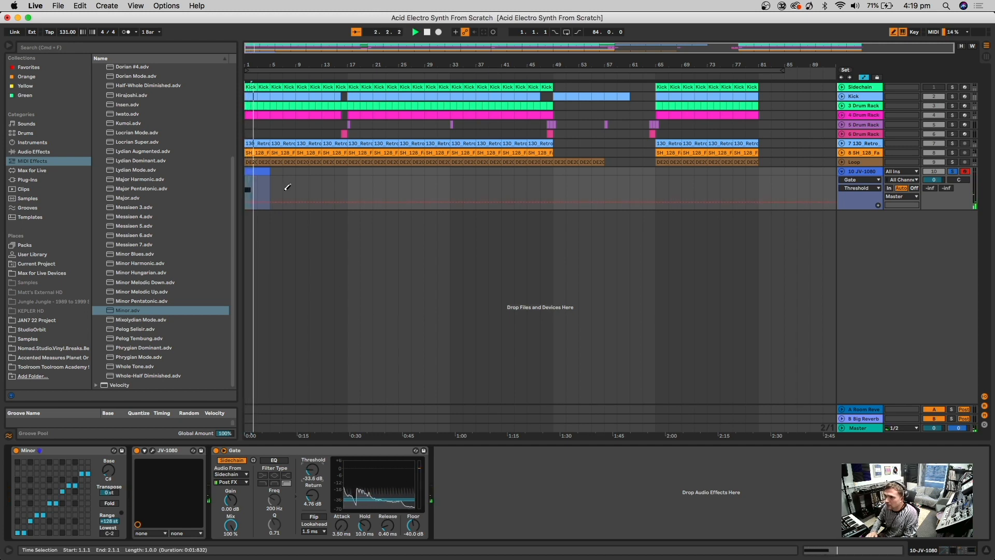
Step: Duplicate the first two bars of the JV-1080 clip to bar 3 and play from there
key(b)
drag(259, 186, 246, 191)
key(super+d)
key(space)
click(258, 190)
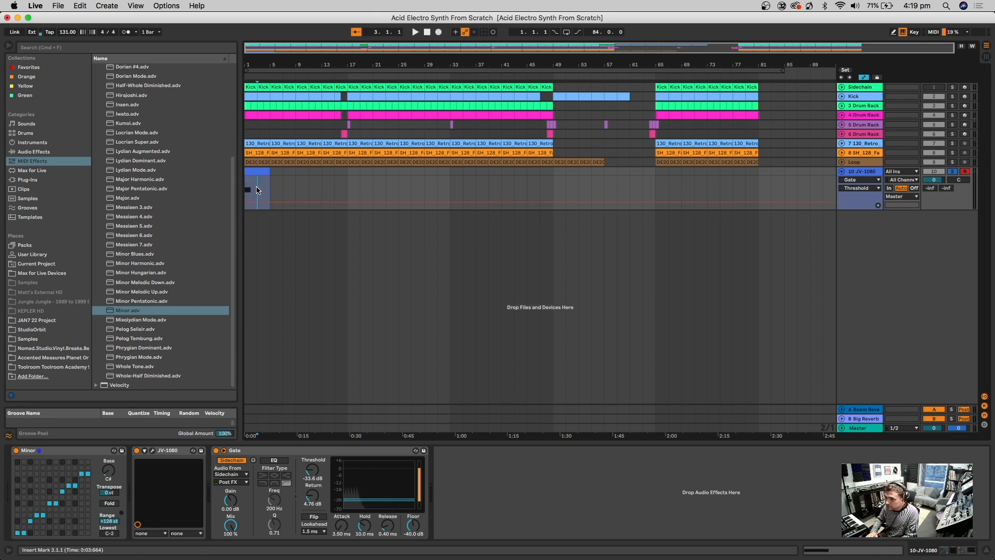
key(space)
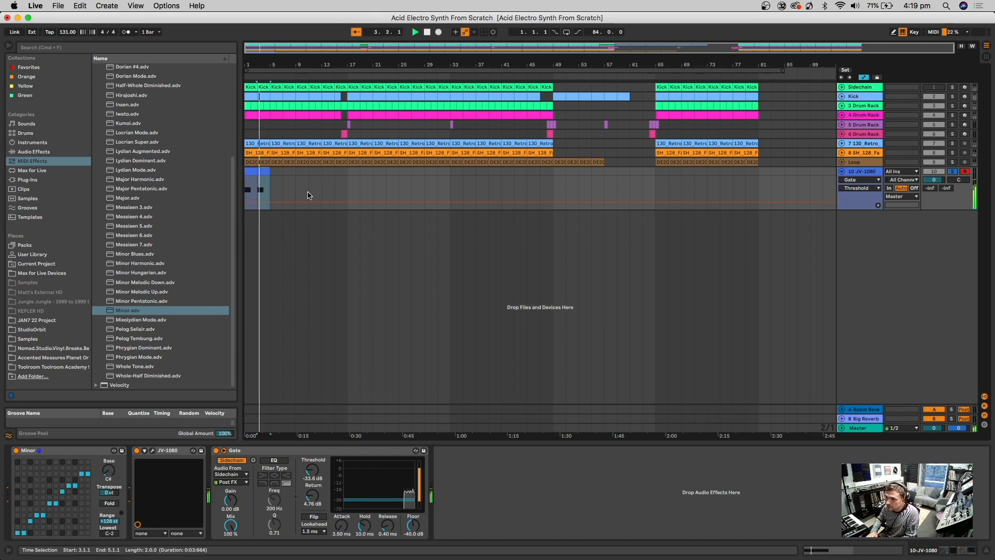
Step: Duplicate the JV-1080 clips from bars 1 to 4 onto bar 5 and unsolo the track to hear the full mix
drag(277, 65, 203, 181)
key(super+d)
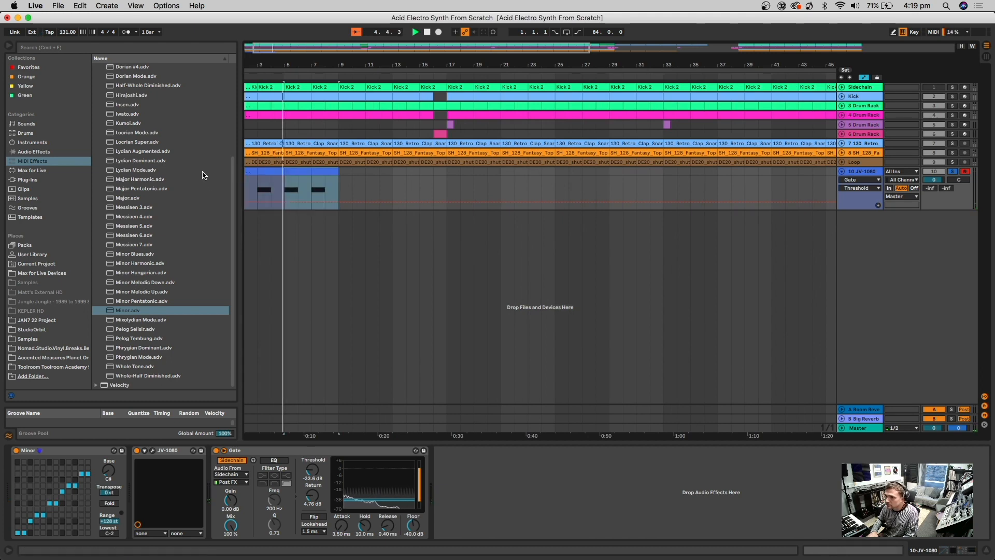
click(953, 172)
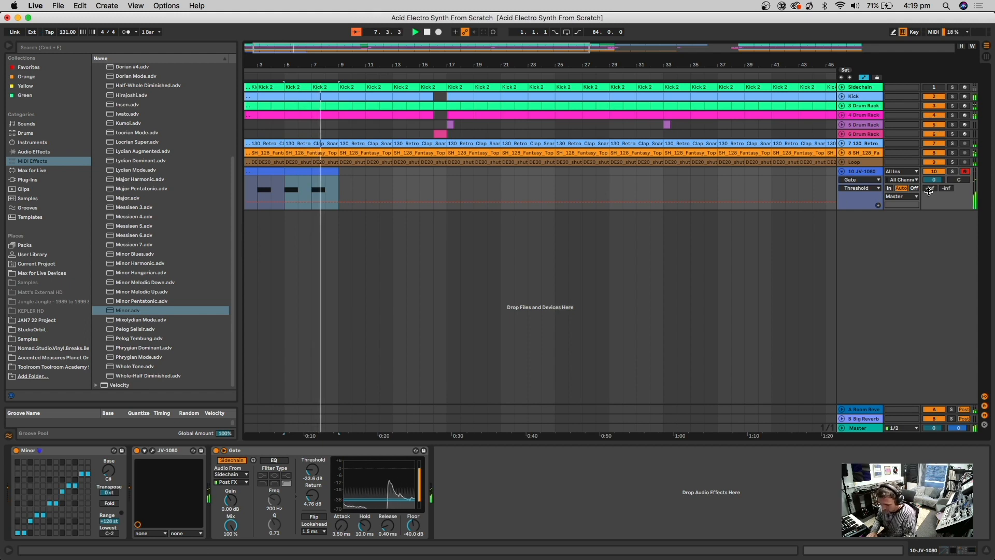
Step: Lower the JV-1080 track's volume slightly and duplicate its clips from bars 1 to 8 onto bar 9
drag(933, 180, 933, 186)
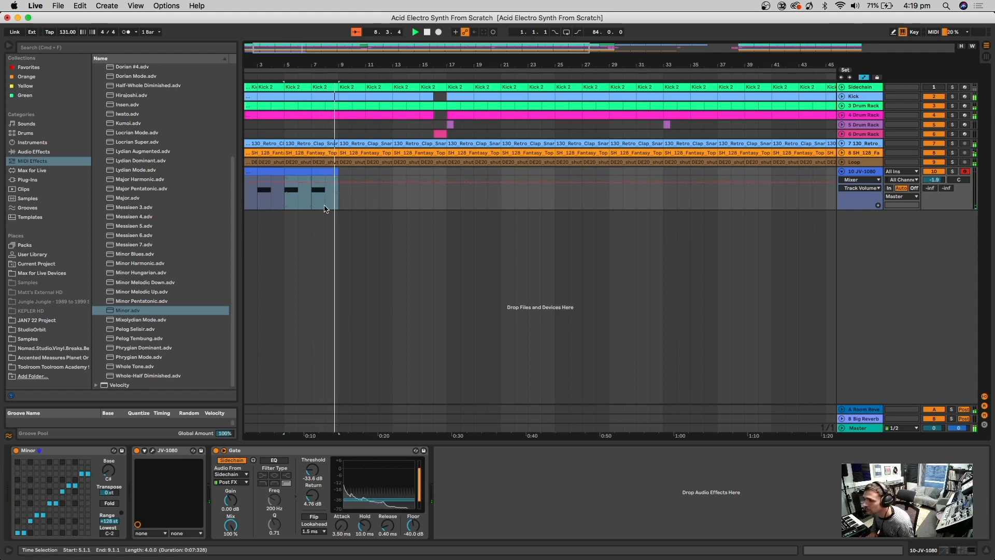
scroll(325, 207, left, 1)
key(space)
drag(356, 204, 226, 171)
key(super+d)
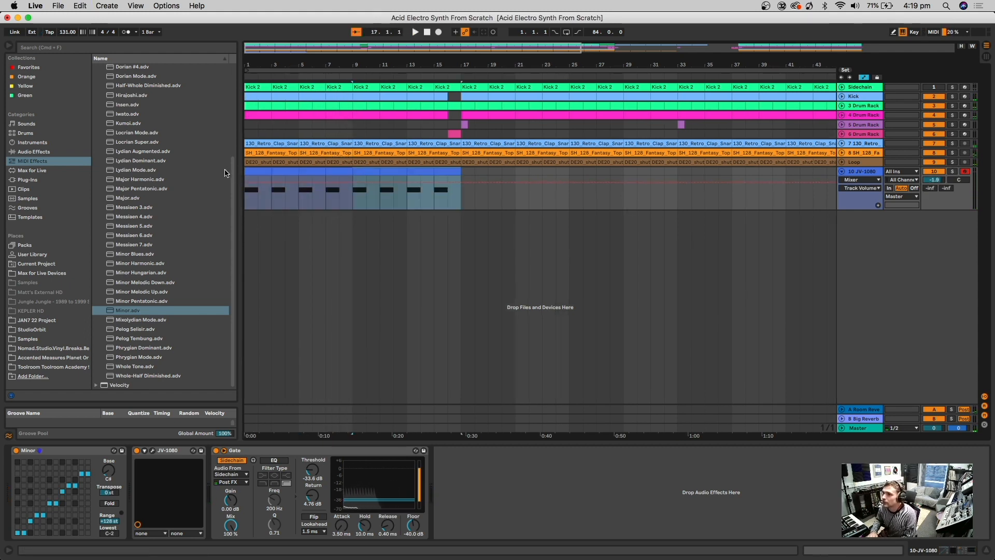
Step: Shorten the arrangement loop to four bars starting at bar 1
drag(410, 67, 629, 77)
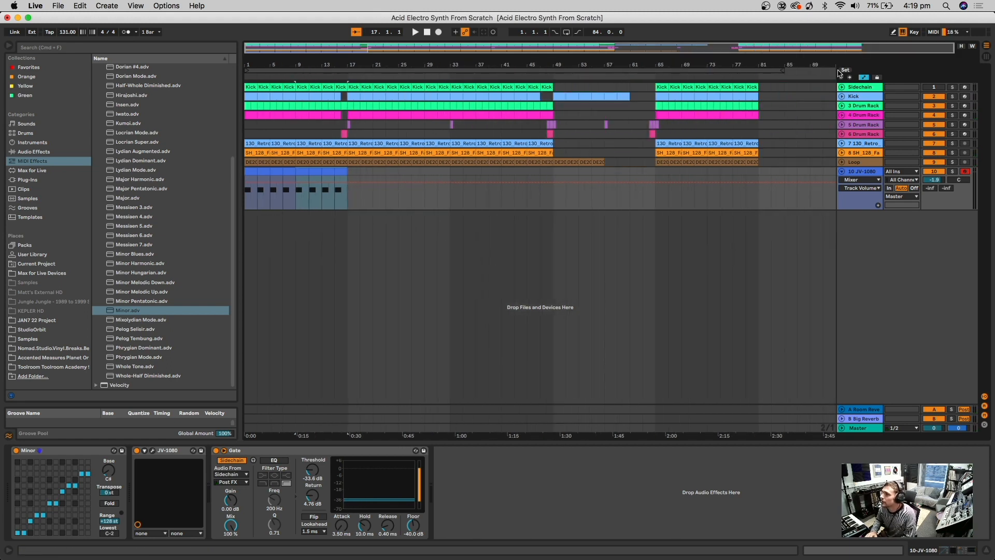
drag(778, 71, 270, 70)
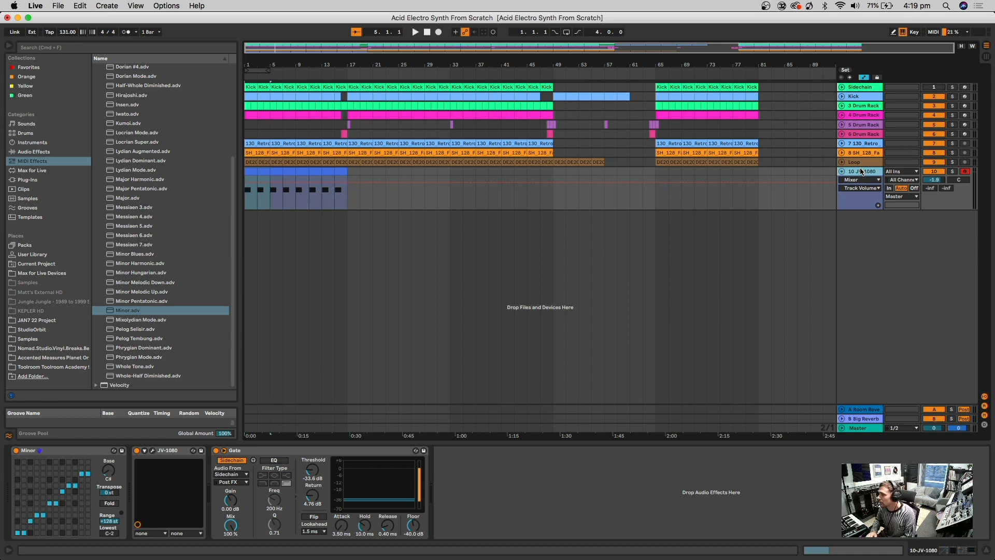
Step: Duplicate the JV-1080 track and delete the Gate and all clips from the copy
key(super+d)
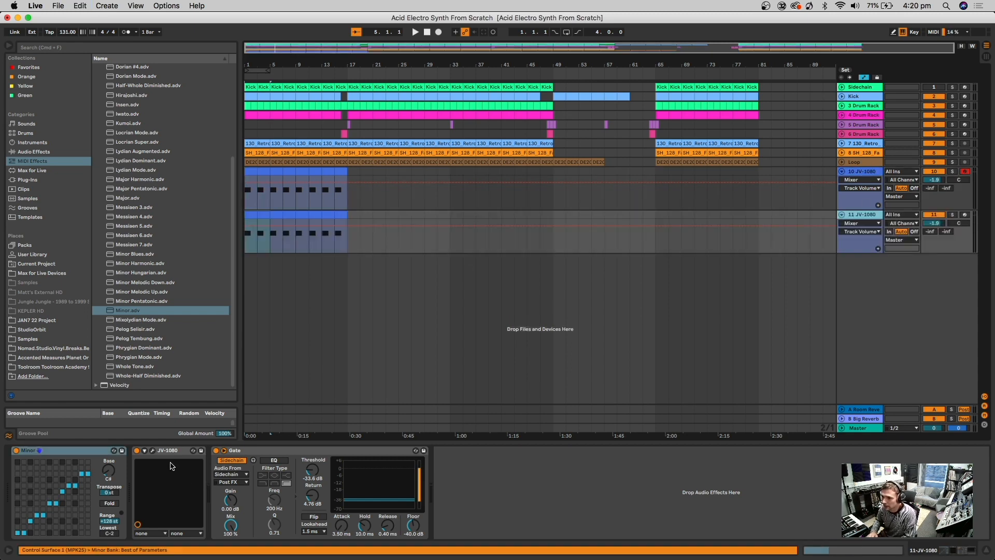
click(256, 452)
key(Delete)
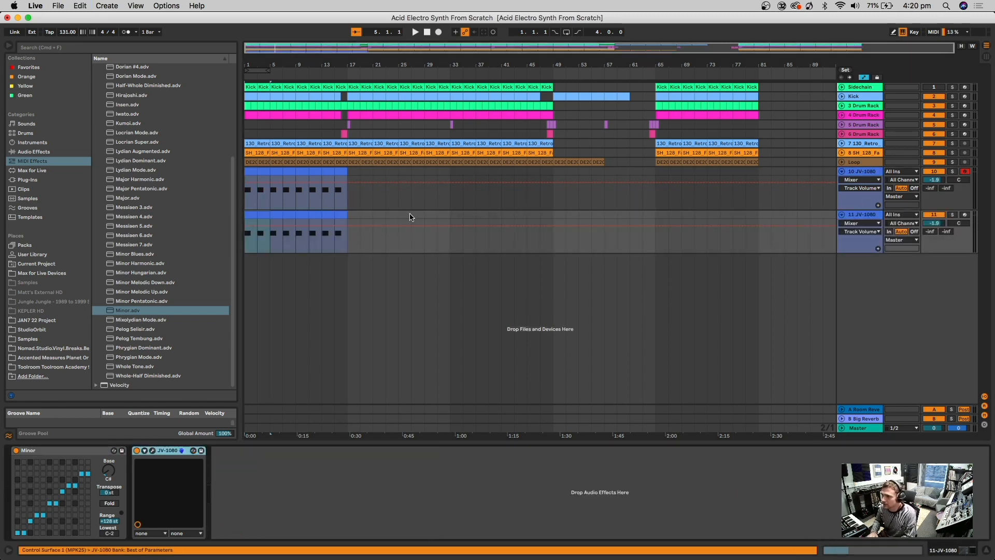
drag(354, 217, 193, 226)
key(Delete)
Step: Start playback and turn on looping over the first four bars
key(space)
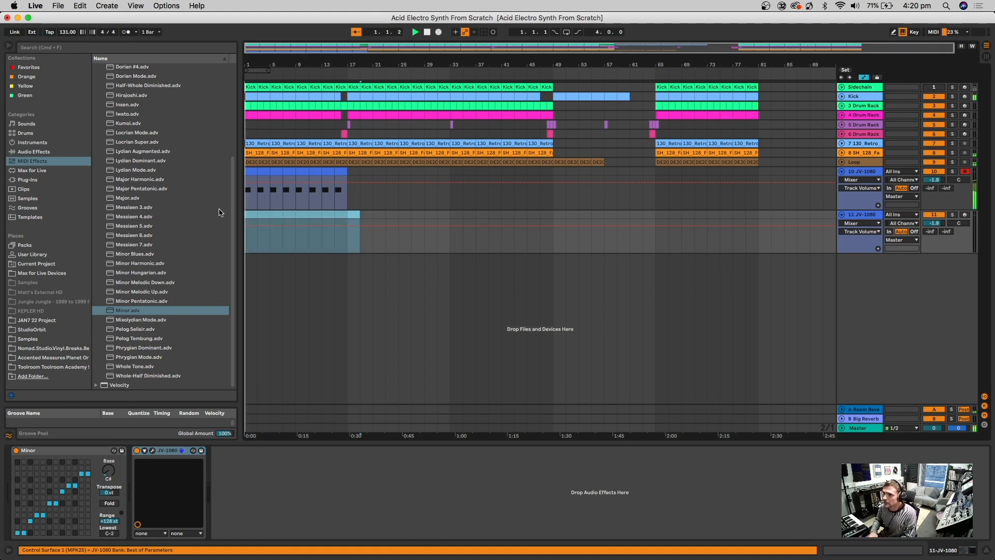
click(259, 71)
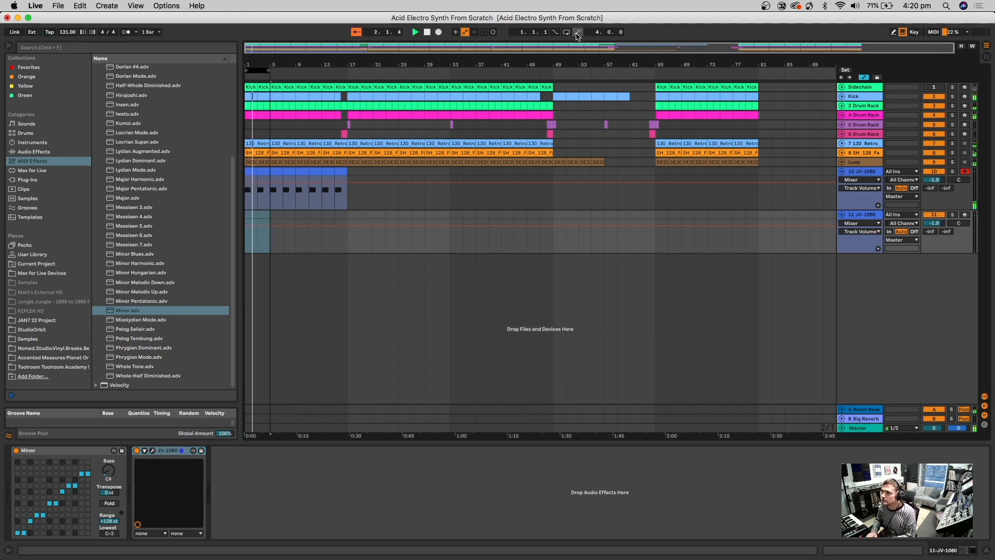
click(566, 32)
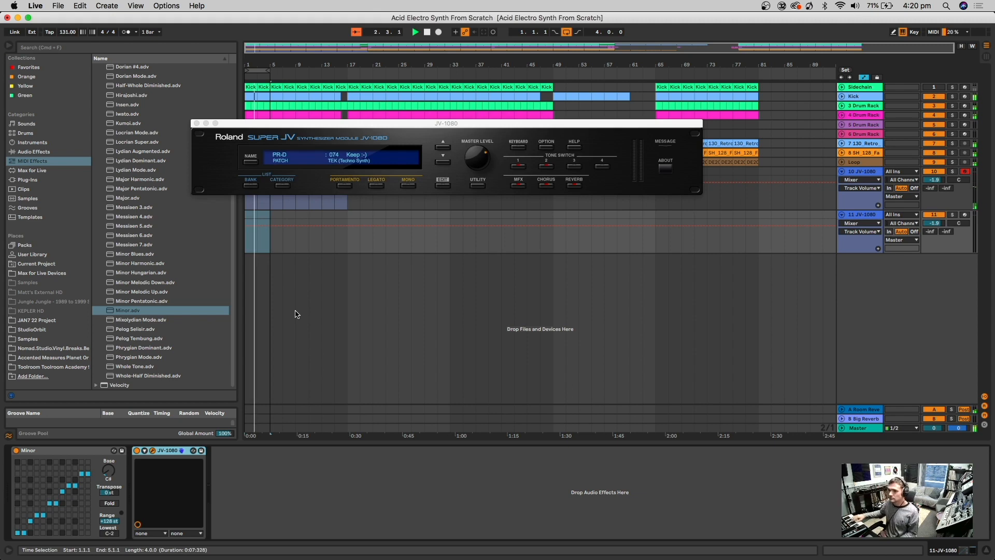
Step: Load the Techno Synth patch 065 Analog Seq in the duplicated track's JV-1080 and arm that track
click(281, 185)
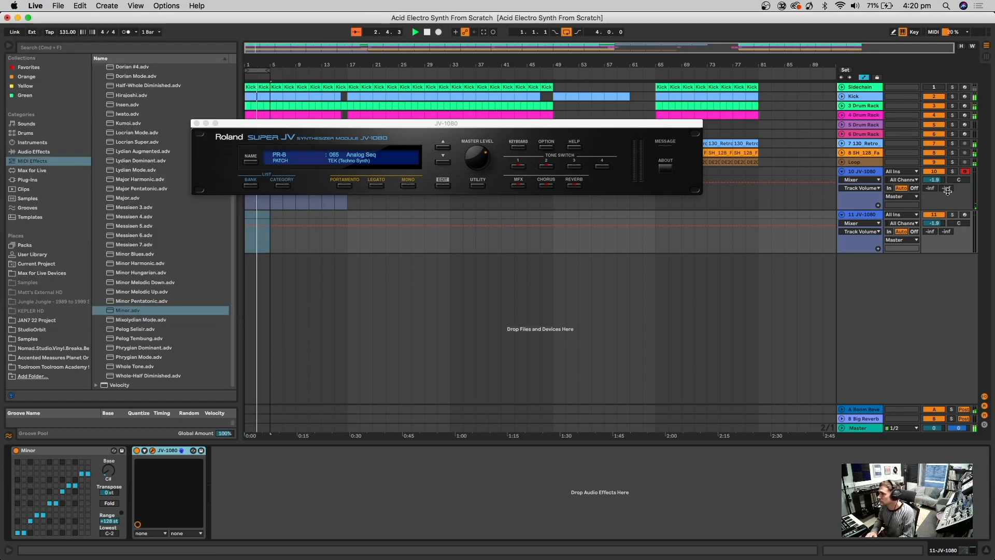
click(964, 215)
click(290, 184)
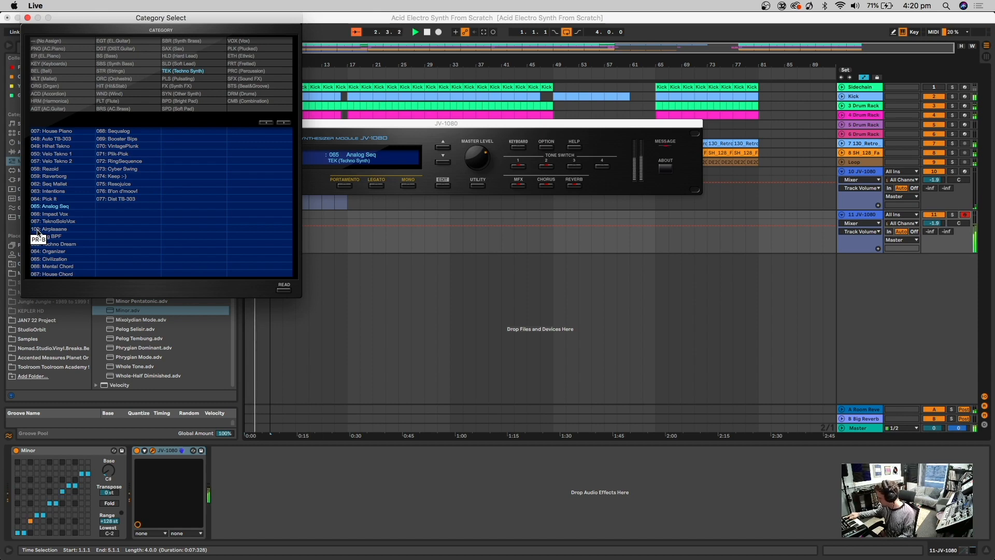
click(27, 17)
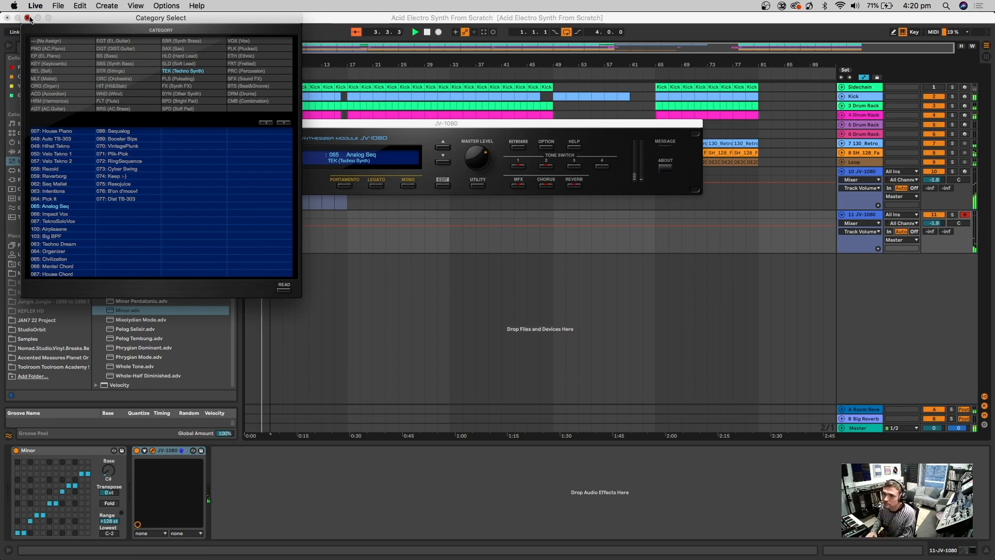
Step: Record a MIDI phrase on the Analog Seq track from bar 1, close the synth window and stop playback
click(438, 33)
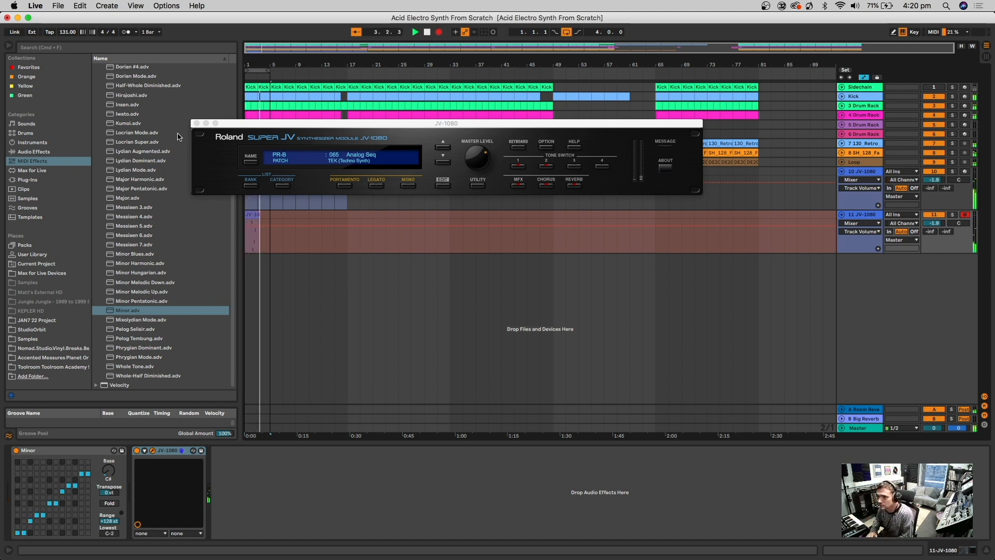
click(197, 124)
click(274, 215)
key(space)
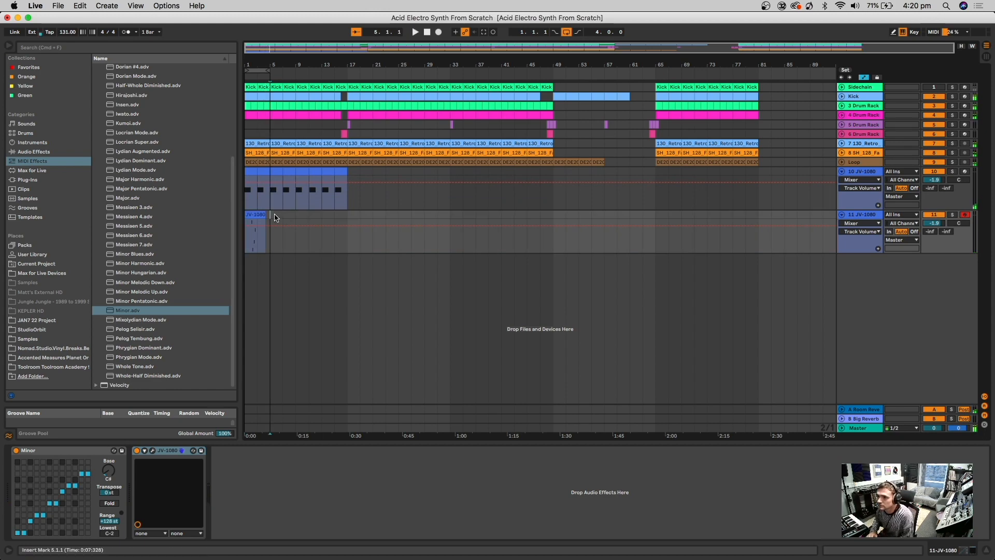
Step: Trim the recorded Analog Seq clip to two bars and quantize its notes to the grid
double_click(255, 231)
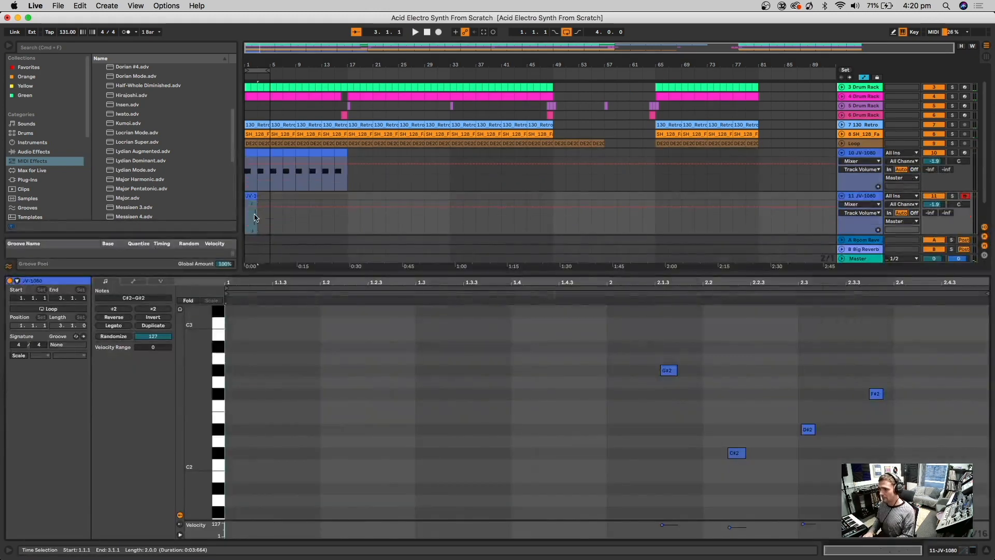
key(space)
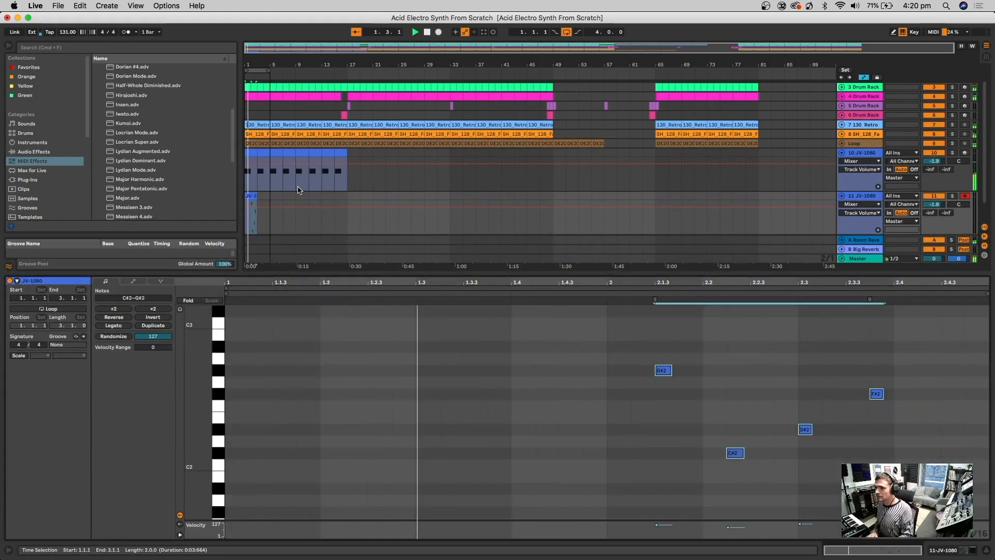
double_click(289, 273)
Step: Extend the loop to eight bars and duplicate the recorded phrase's four-bar section onto bar 5
drag(268, 70, 293, 70)
click(257, 214)
key(super+d)
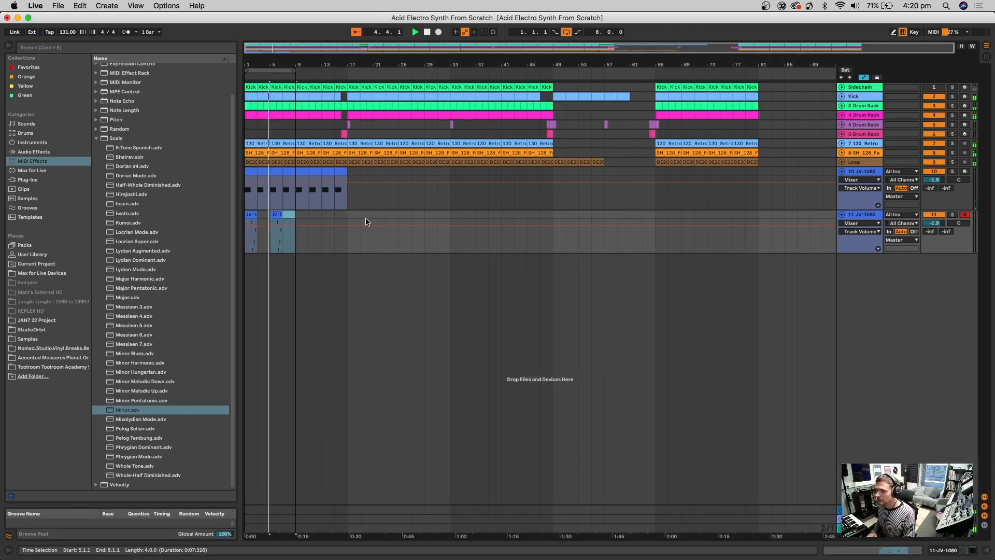
Step: Duplicate the Analog Seq track and move the copy's clips to start at bars 3 and 7
click(860, 215)
key(super+d)
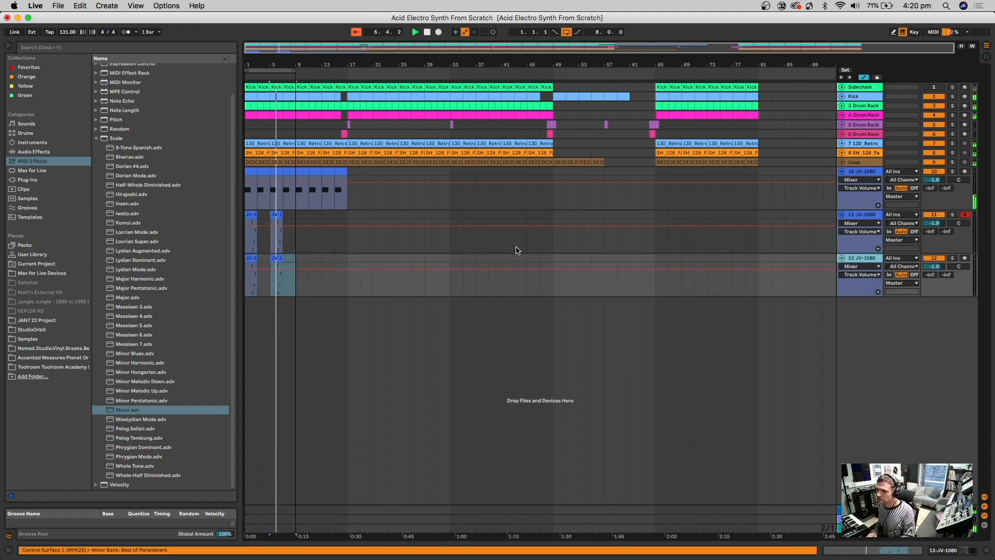
click(250, 258)
key(space)
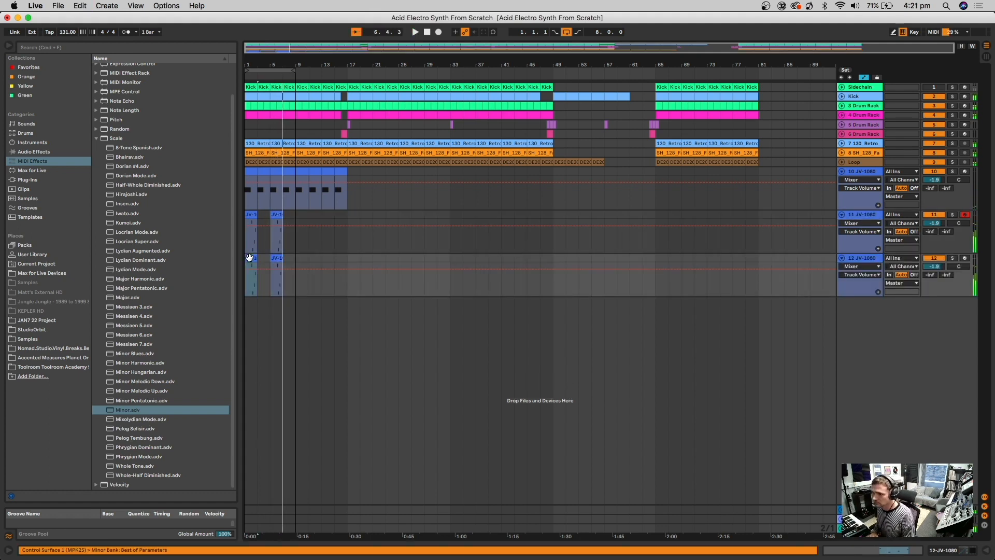
drag(250, 258, 290, 269)
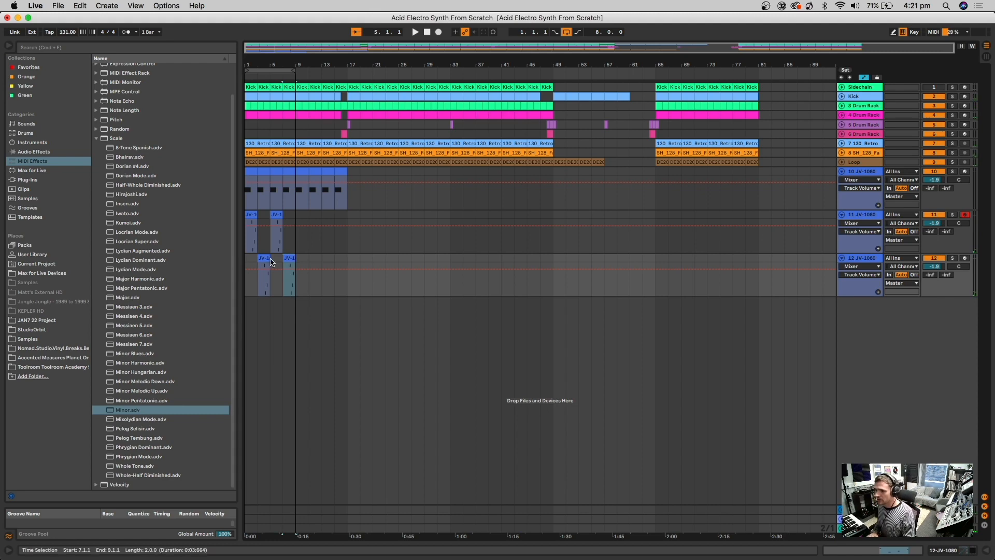
Step: In the new track's bar 3 clip, raise the first note to C#3 and the second to G#2
double_click(264, 259)
key(space)
drag(735, 453, 741, 353)
drag(663, 370, 665, 313)
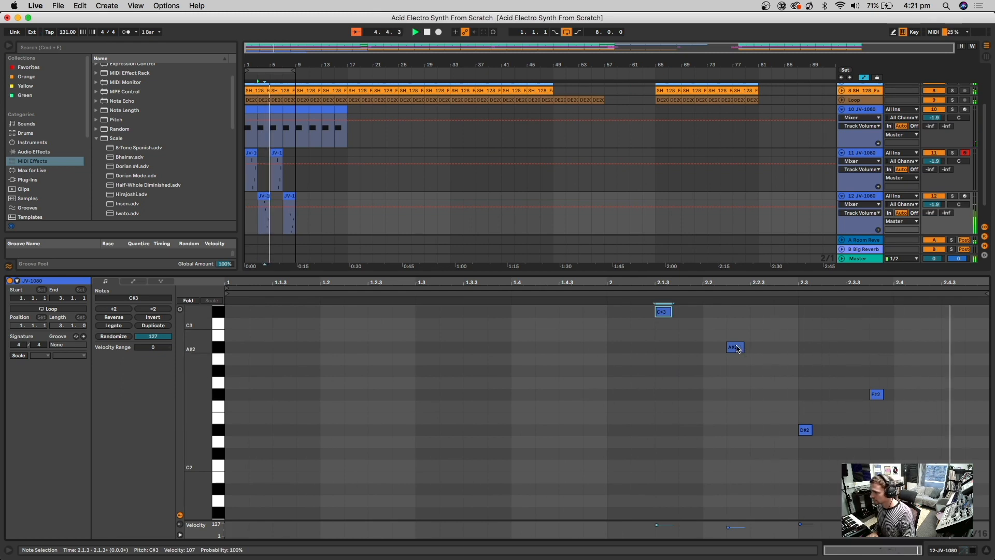
drag(736, 347, 737, 370)
Step: Draw a D#3 note right after the C#3 note in the bar 3 clip
scroll(717, 403, up, 3)
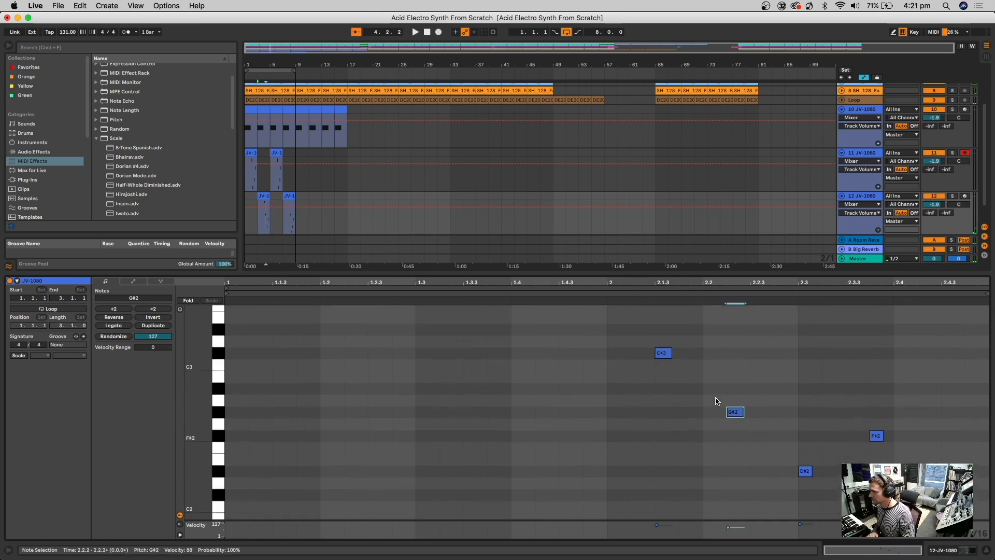
key(b)
click(686, 346)
click(632, 296)
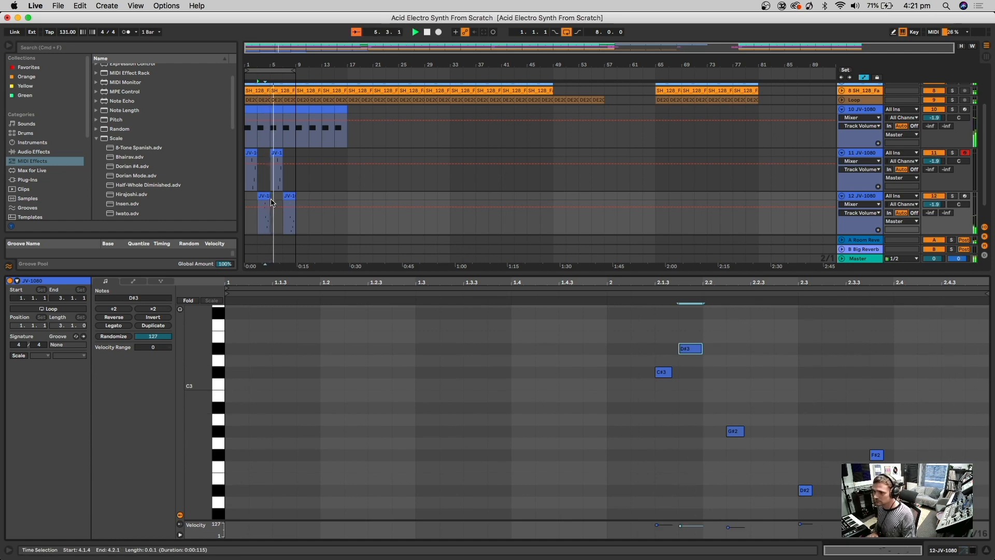
Step: Duplicate the first four bars of the third JV-1080 track onto bar 5
drag(271, 200, 229, 196)
key(super+d)
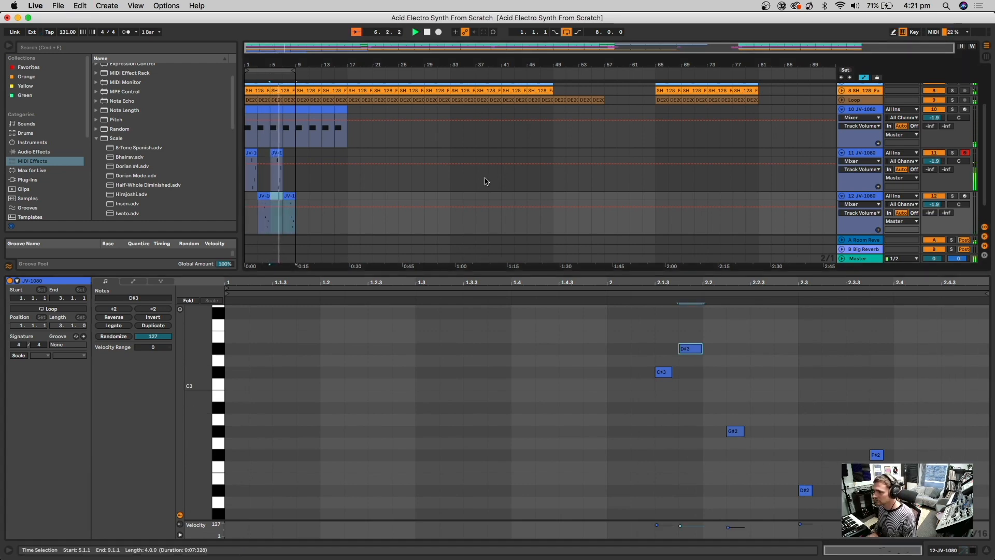
Step: Try the Techno Synth patch 100 Airplaaane in the third JV-1080 track's synth after browsing the Hit&Stab category
click(873, 194)
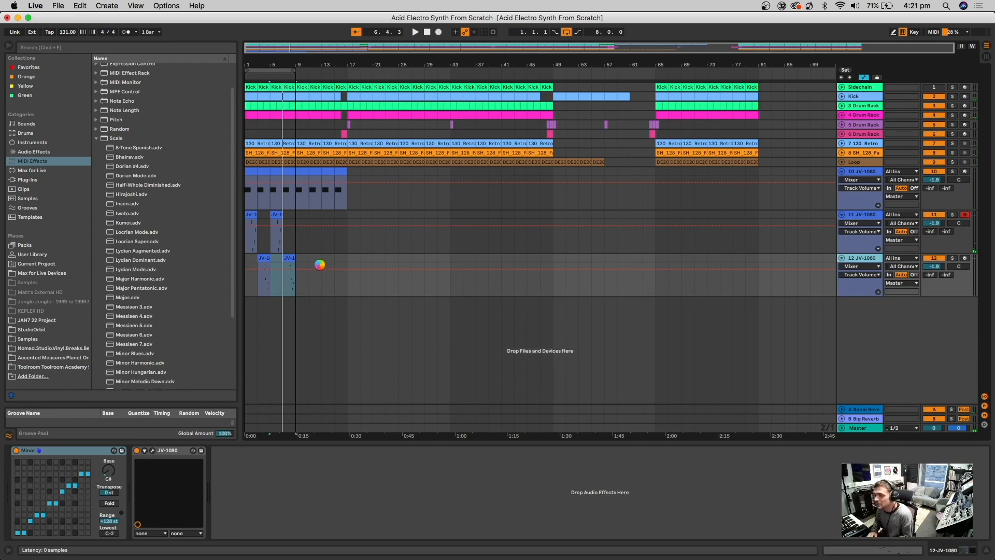
click(282, 186)
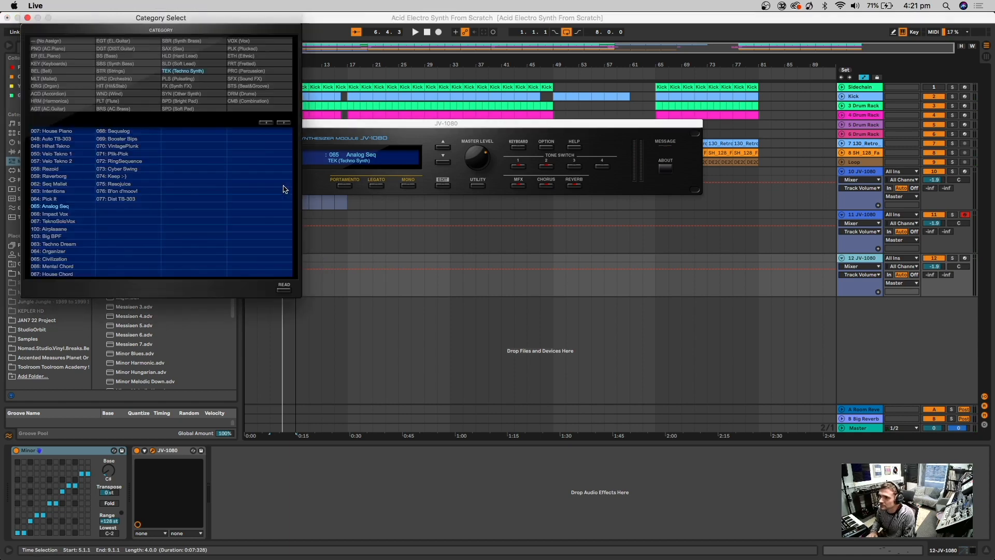
click(102, 86)
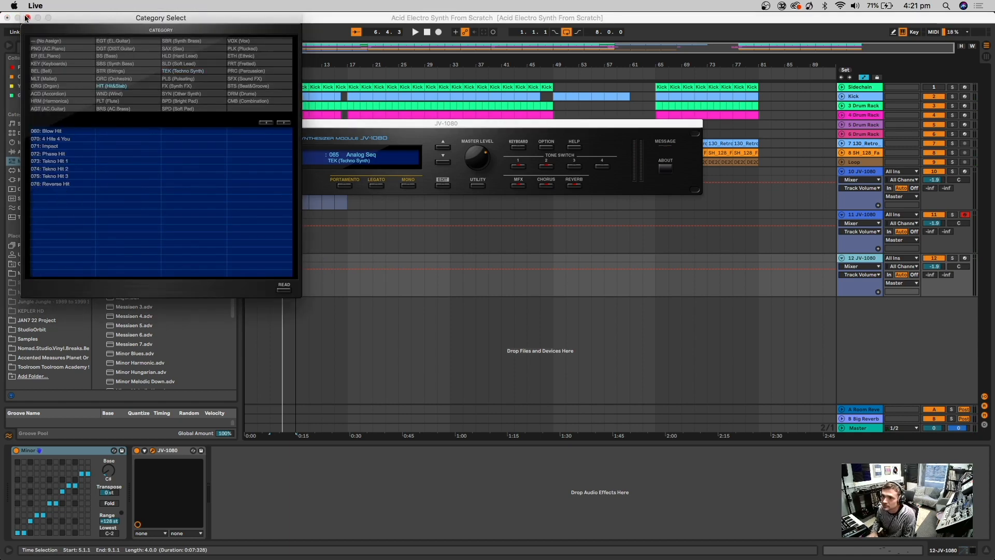
click(189, 72)
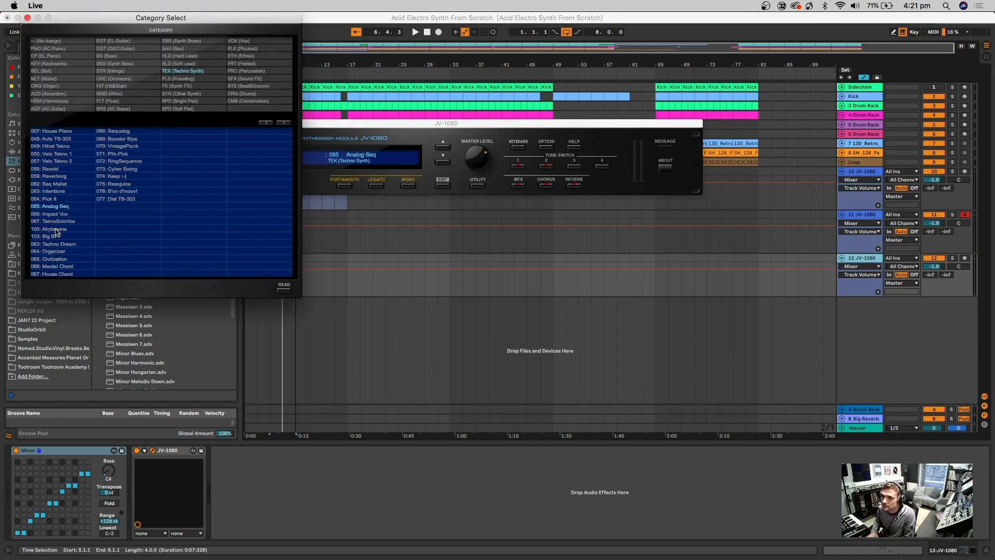
click(27, 18)
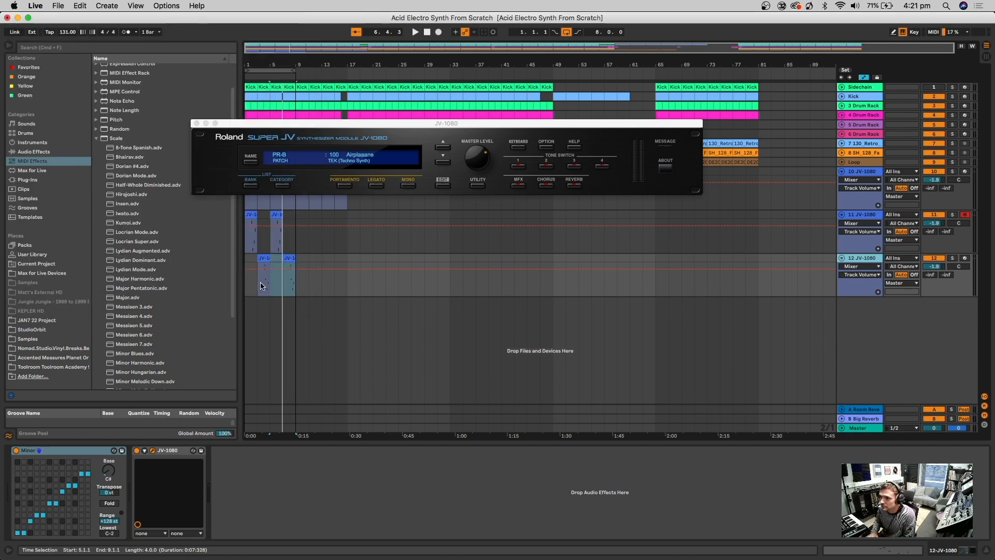
Step: Load the Techno Synth patch 048 Auto TB-303 on the third JV-1080 track and lower that track's volume
drag(264, 65, 311, 266)
click(318, 290)
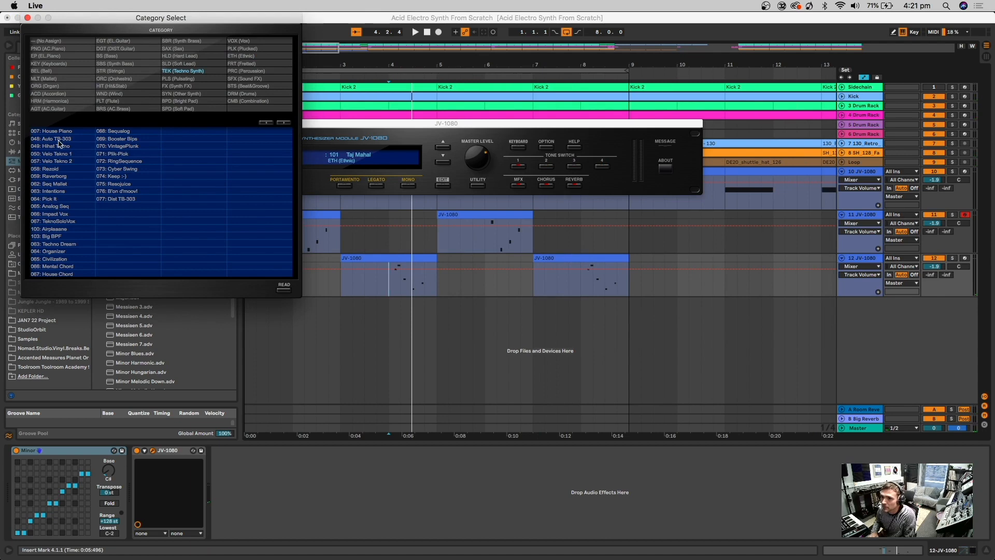
click(28, 18)
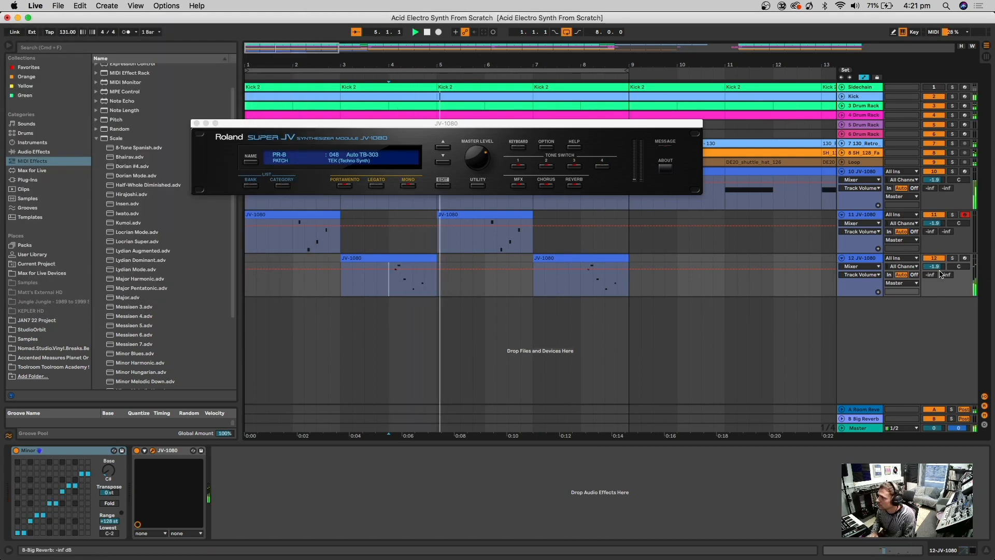
click(196, 124)
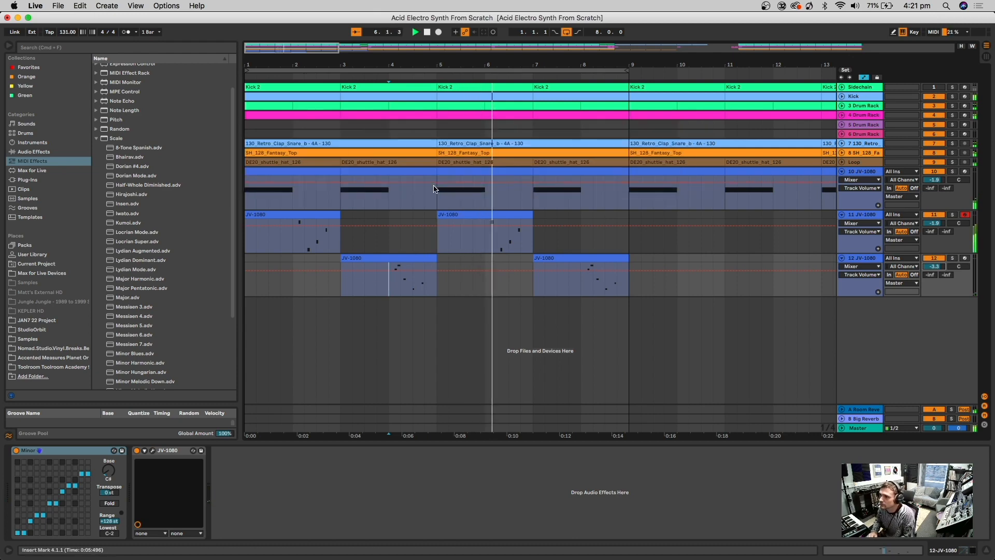
Step: In the Auto TB-303 track's bar 7 clip, move the note at 2.3 to F#3 and the G#2 note to D#2
click(596, 256)
double_click(596, 254)
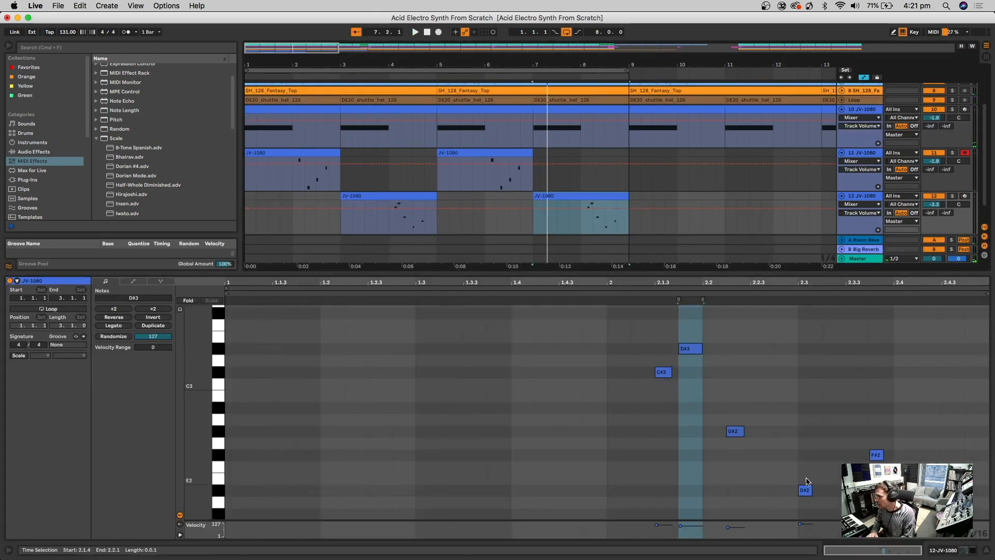
drag(805, 489, 799, 379)
drag(798, 322, 799, 310)
drag(736, 431, 735, 490)
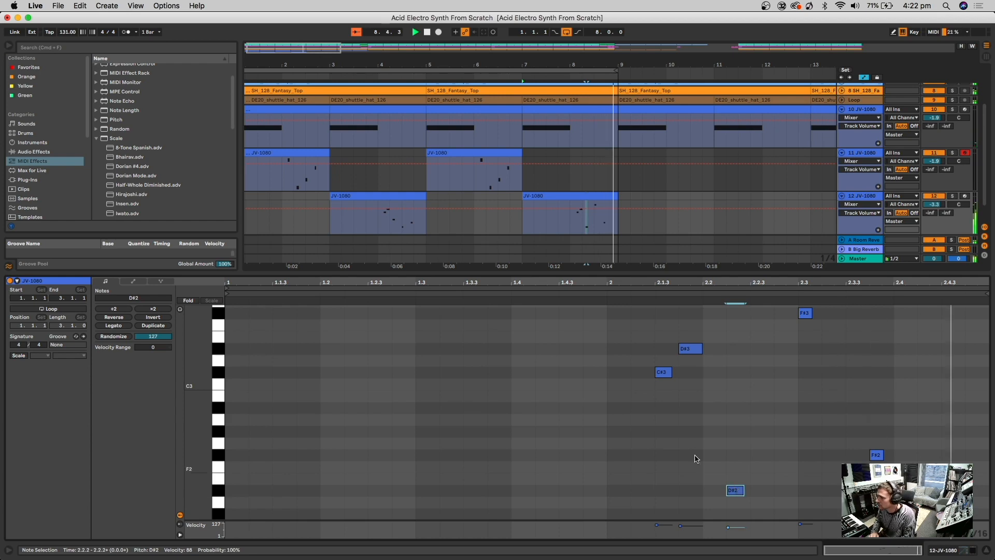
click(611, 136)
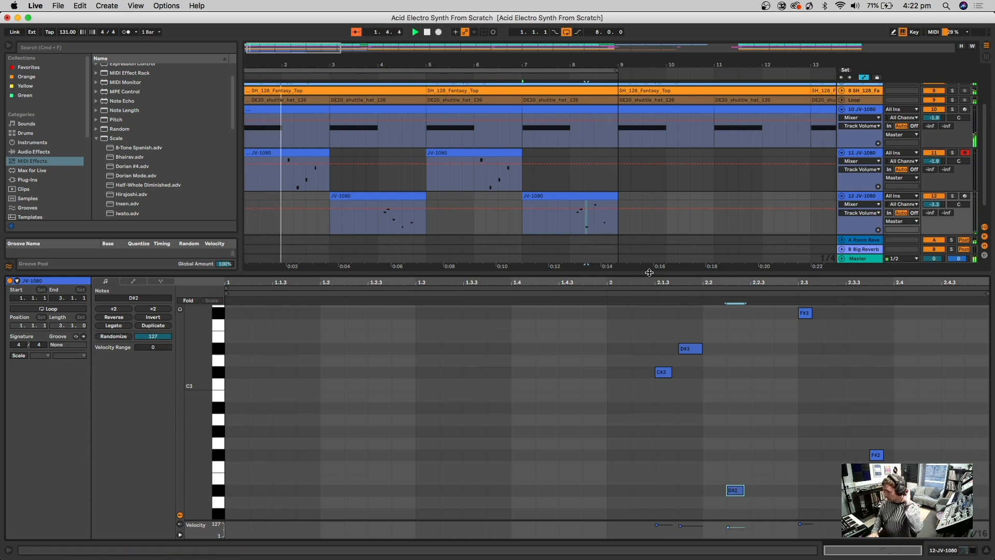
Step: Pan the Analog Seq track slightly left to about 9L and the Auto TB-303 track right to about 14R
key(alt+super+l)
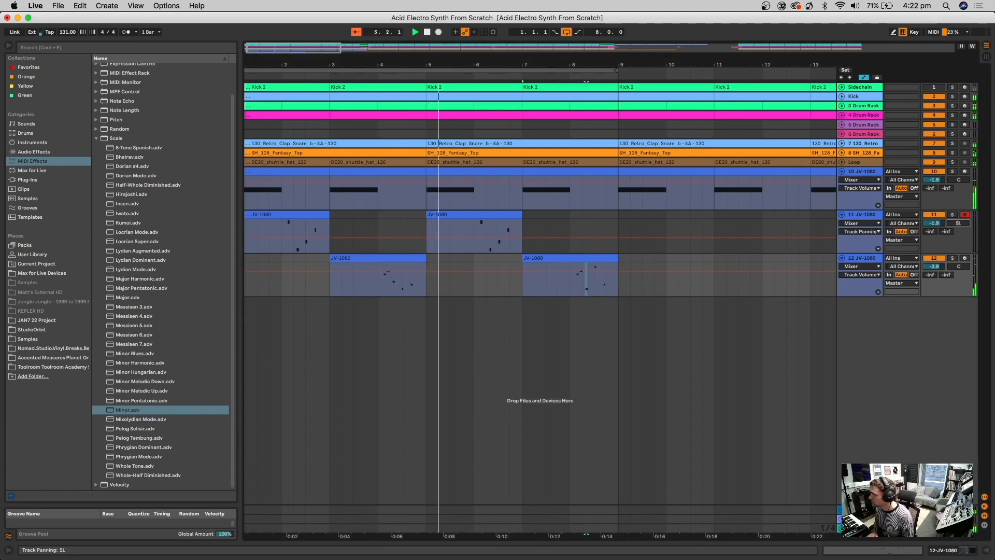
drag(957, 221, 956, 225)
drag(958, 266, 958, 262)
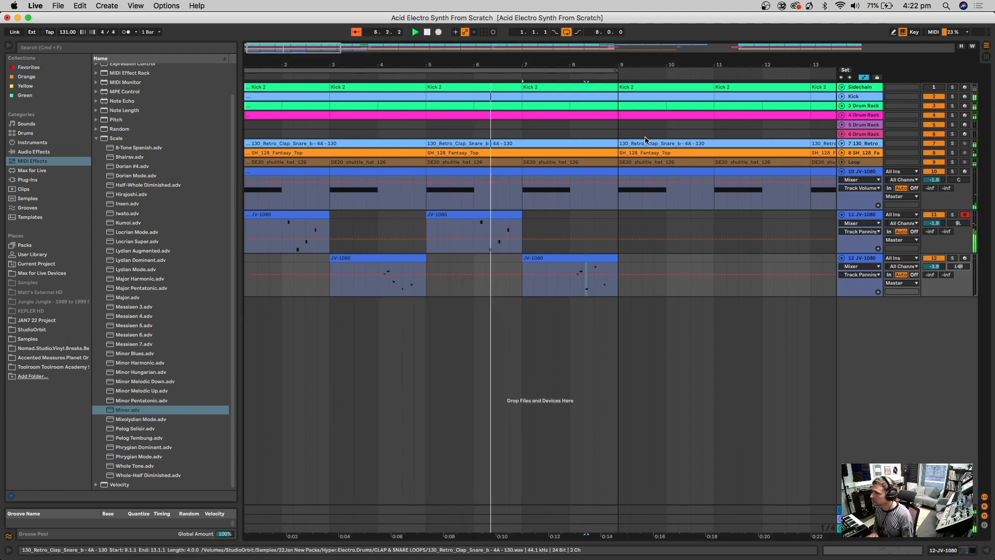
Step: Duplicate the first eight bars of the Analog Seq and Auto TB-303 tracks onto bar 9 and extend the loop to 16 bars
drag(566, 65, 566, 29)
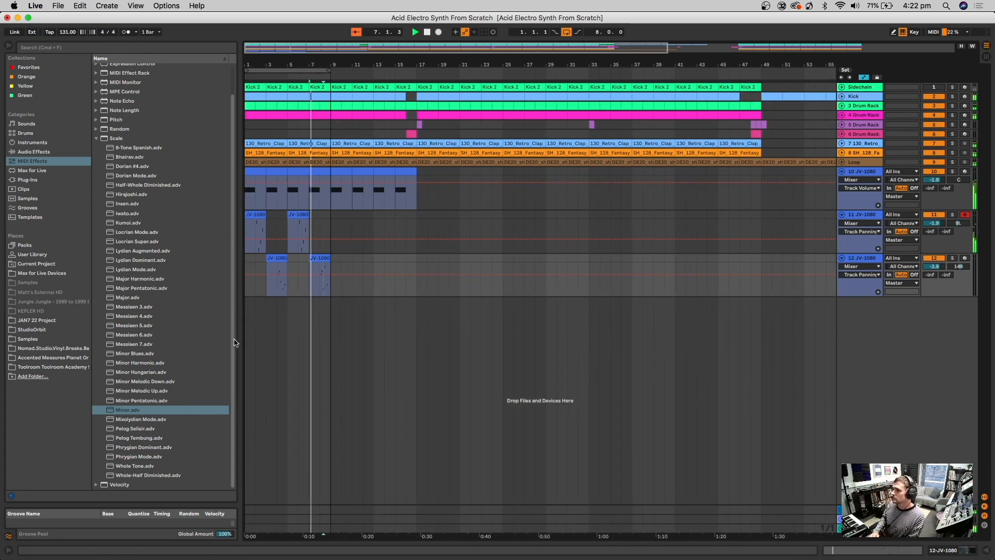
click(330, 265)
drag(331, 263, 234, 211)
key(super+d)
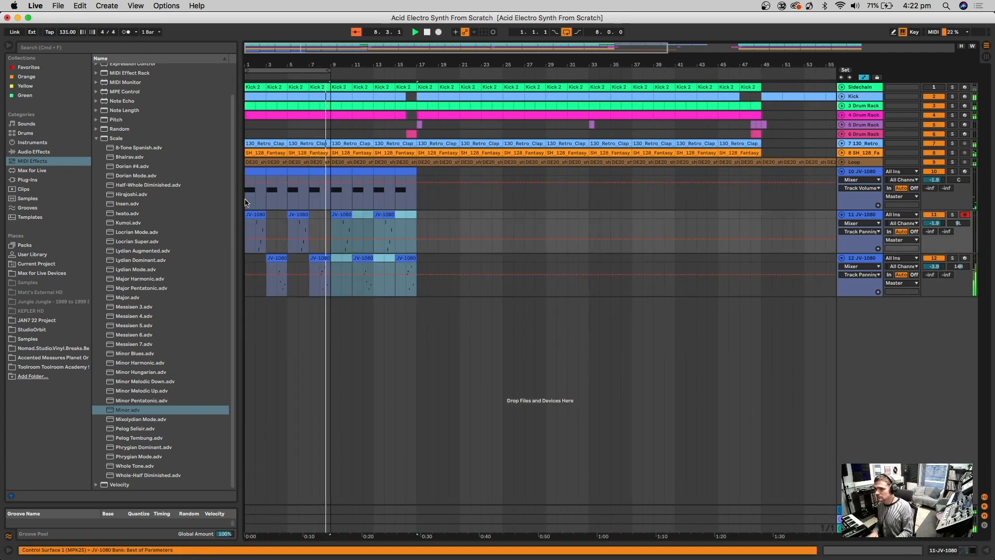
drag(330, 70, 416, 69)
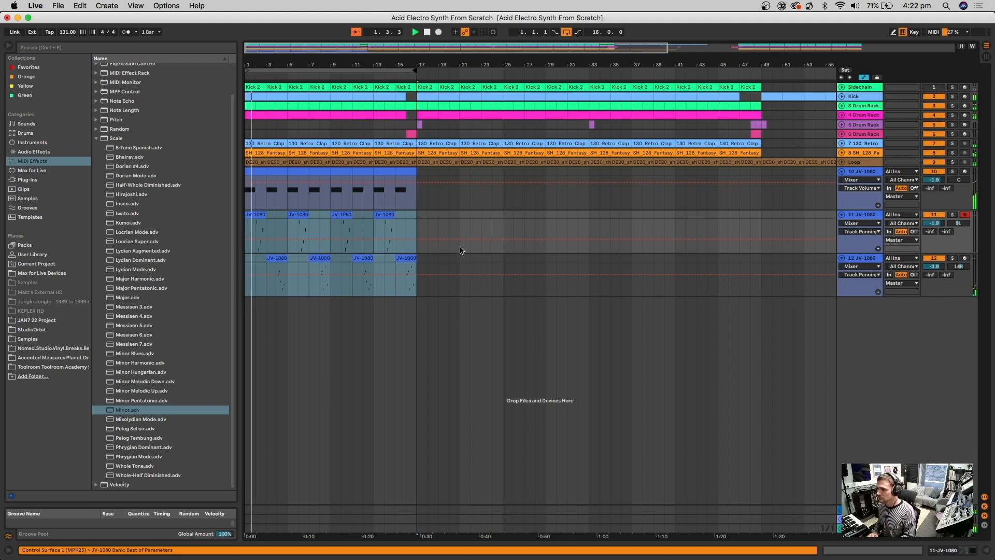
Step: Duplicate the first 16 bars of the Analog Seq and Auto TB-303 tracks onto bar 17, then delete the copied Analog Seq clips
click(437, 227)
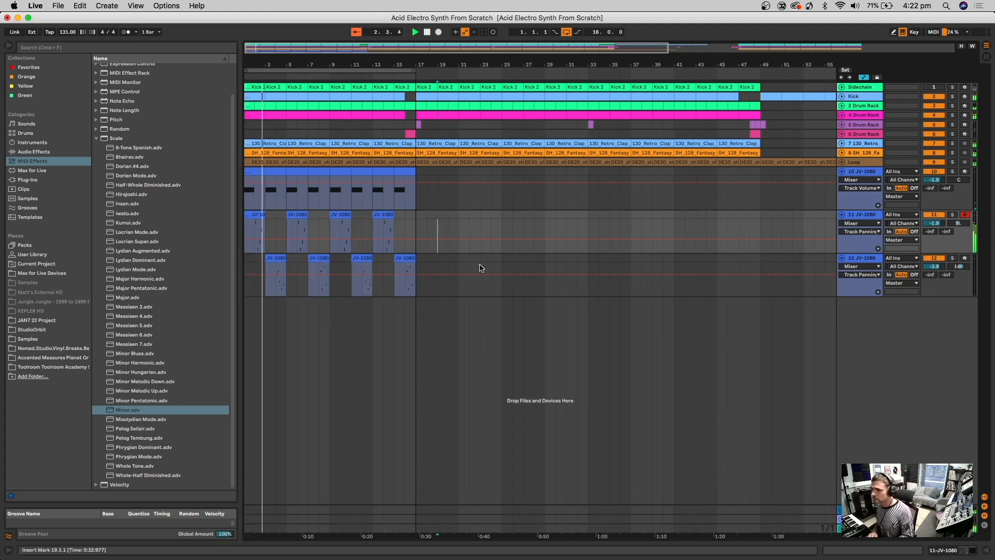
double_click(326, 63)
key(space)
drag(346, 265, 247, 224)
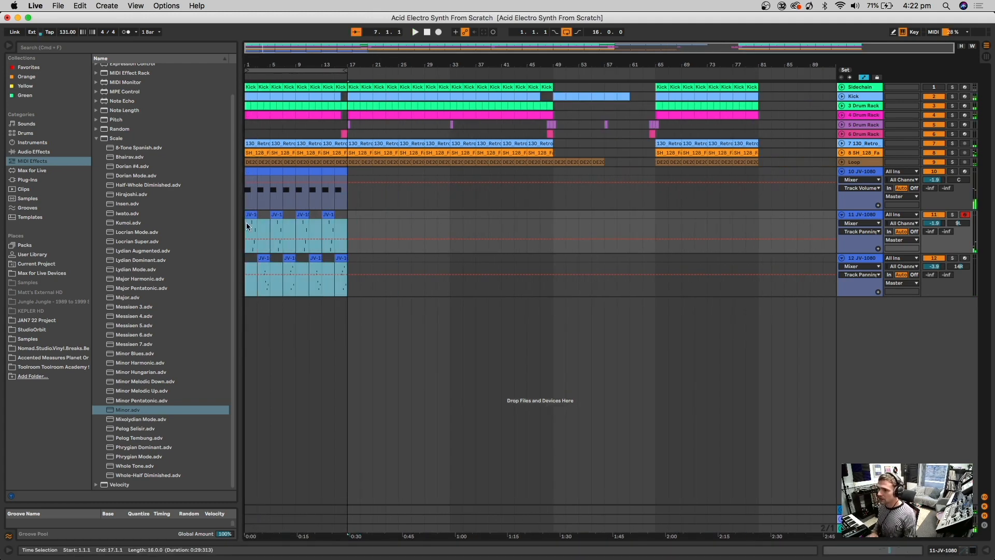
key(super+d)
click(370, 208)
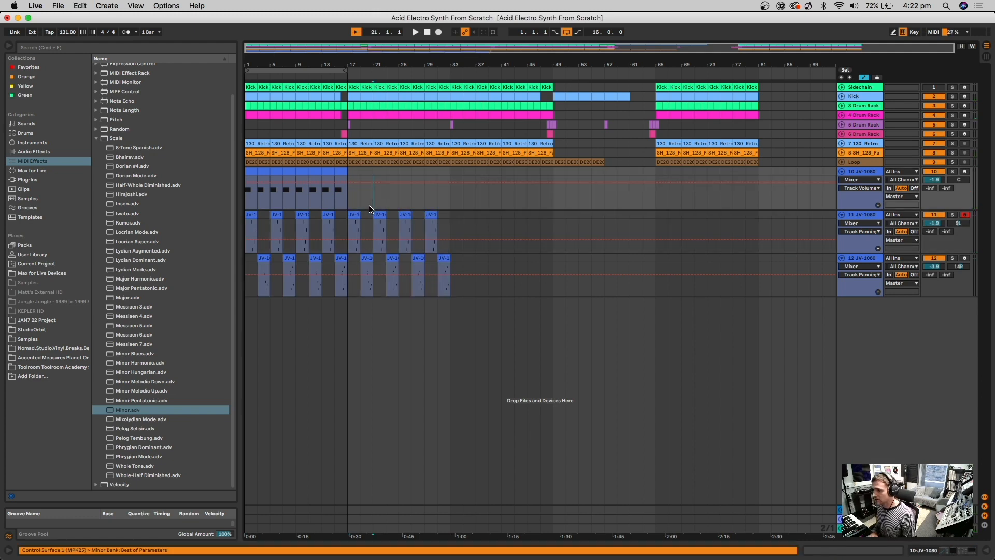
drag(450, 222, 348, 221)
key(Delete)
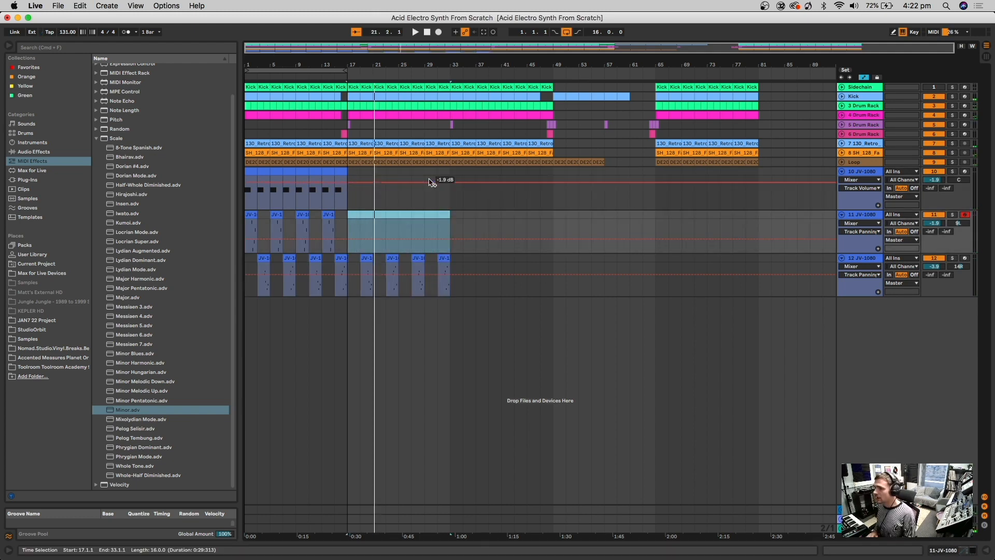
Step: Insert a new MIDI track directly below the first JV-1080 track
click(869, 172)
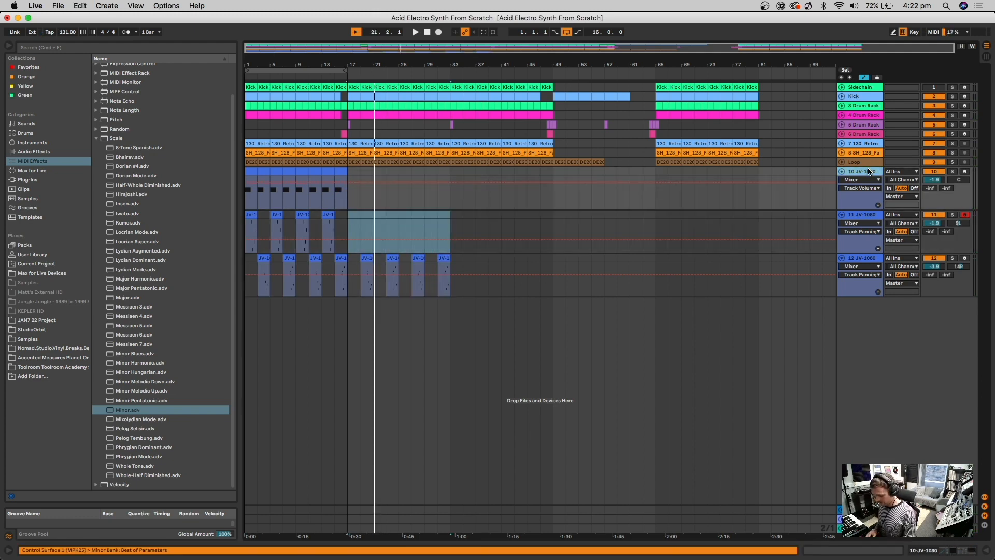
key(super+shift+r)
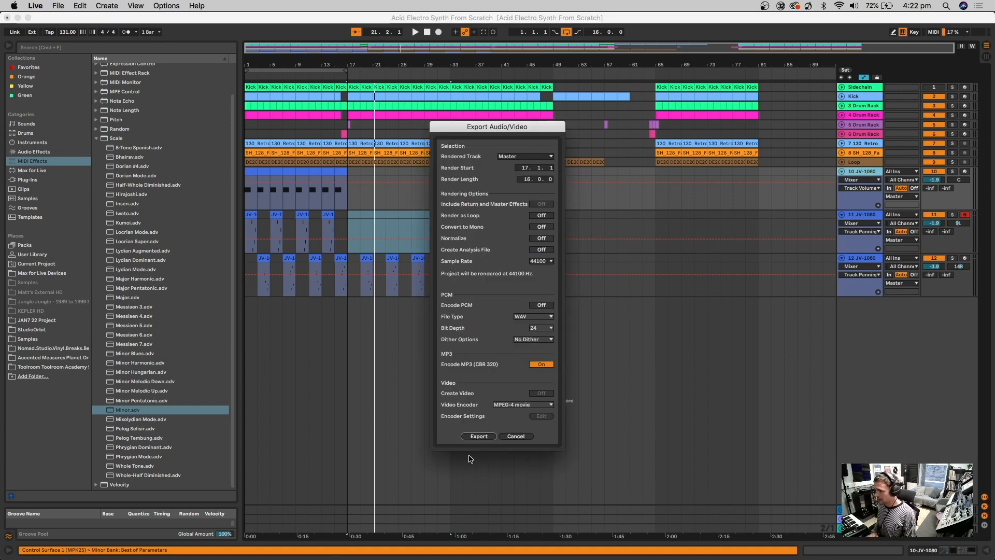
click(517, 437)
key(super+shift+t)
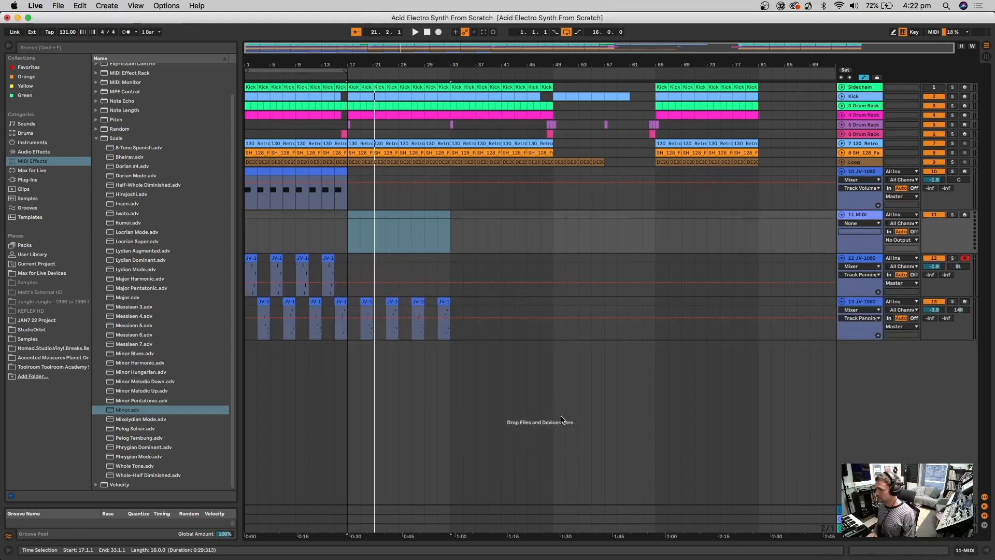
Step: Search the plug-ins for m1 and load the KORG M1 Audio Unit onto the new MIDI track
click(29, 179)
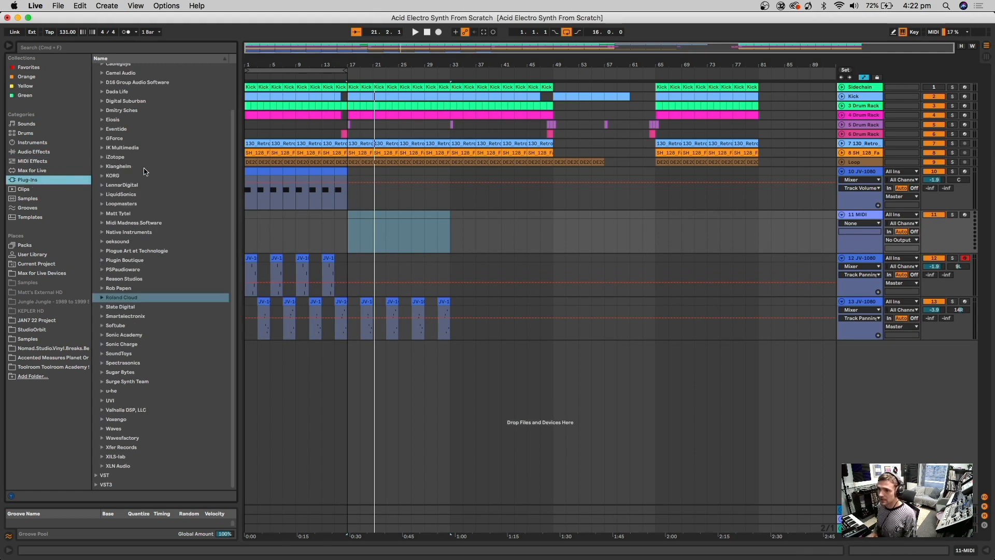
click(78, 48)
text(m1)
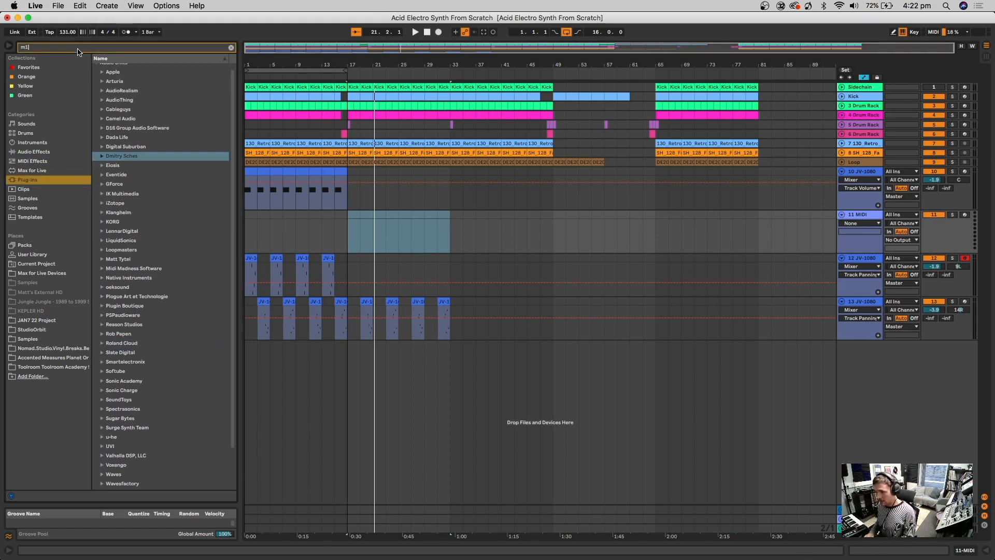
click(102, 86)
drag(113, 97, 340, 231)
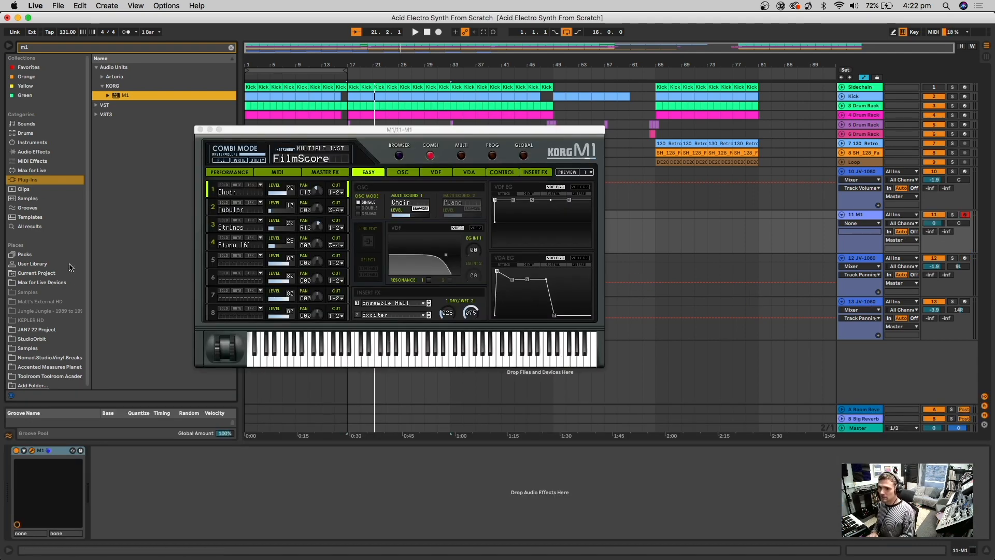
Step: Add the Max for Live device Random Chords Generator Pro in front of the M1
click(65, 283)
click(231, 47)
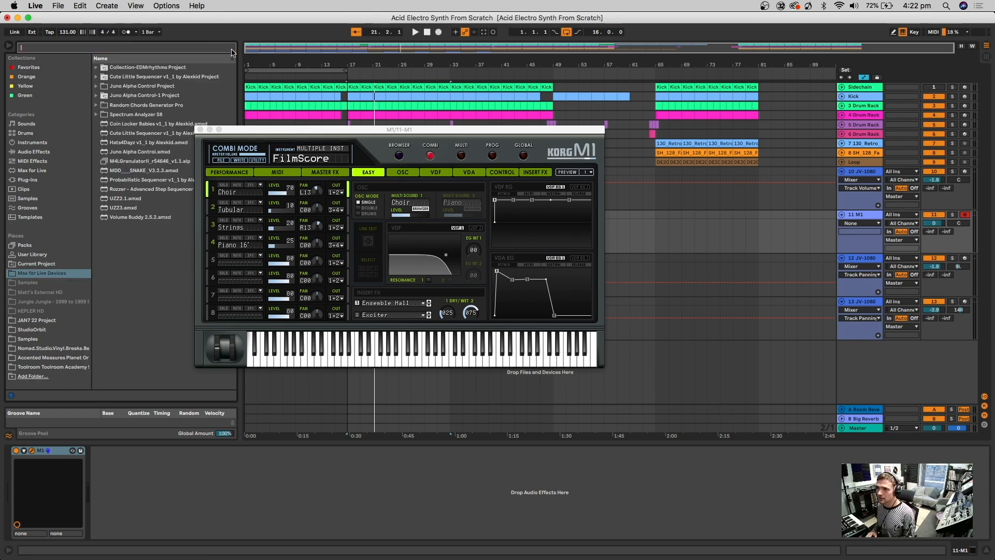
click(96, 104)
drag(128, 115, 157, 499)
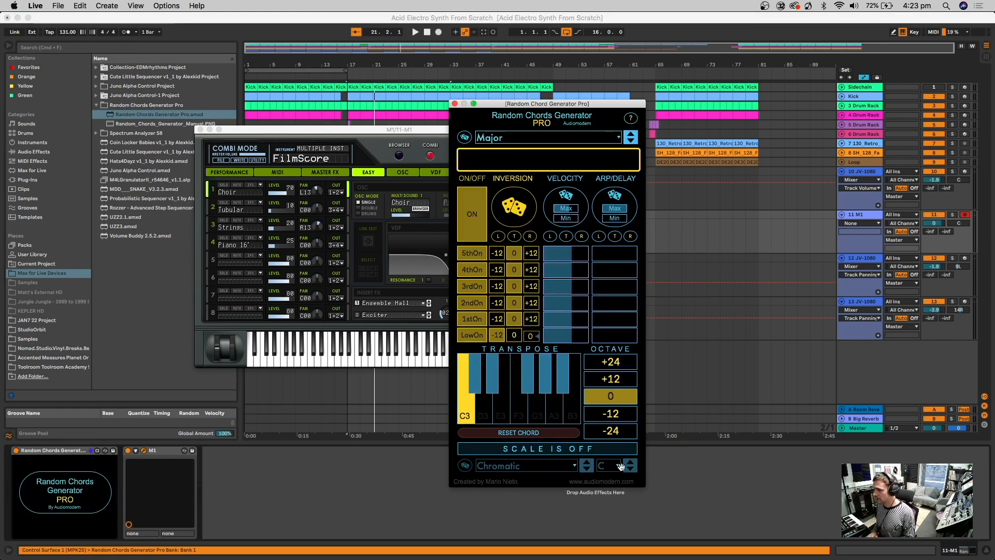
Step: In Random Chords Generator Pro, turn the scale on, set it to C# Minor and choose the Minor chord type
click(575, 448)
click(523, 466)
click(515, 151)
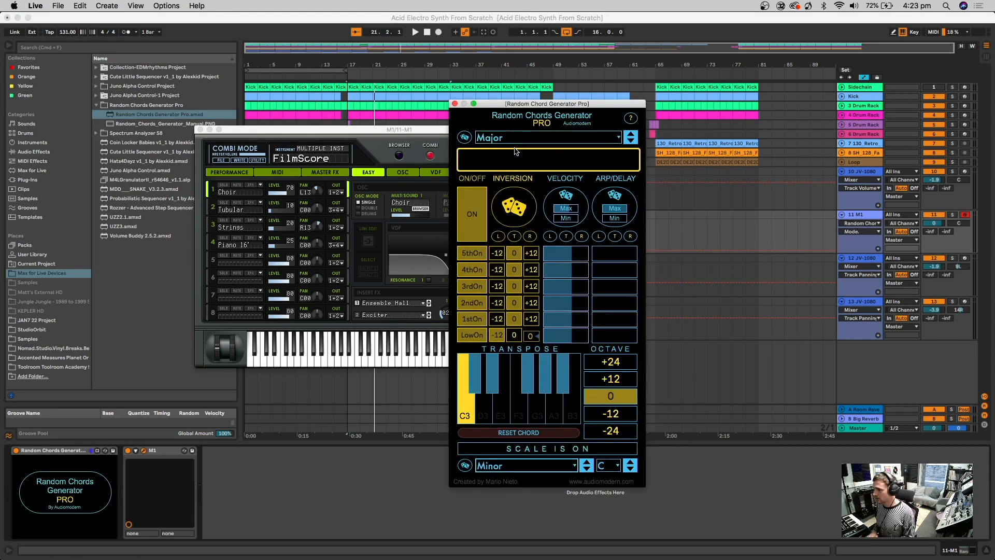
click(614, 467)
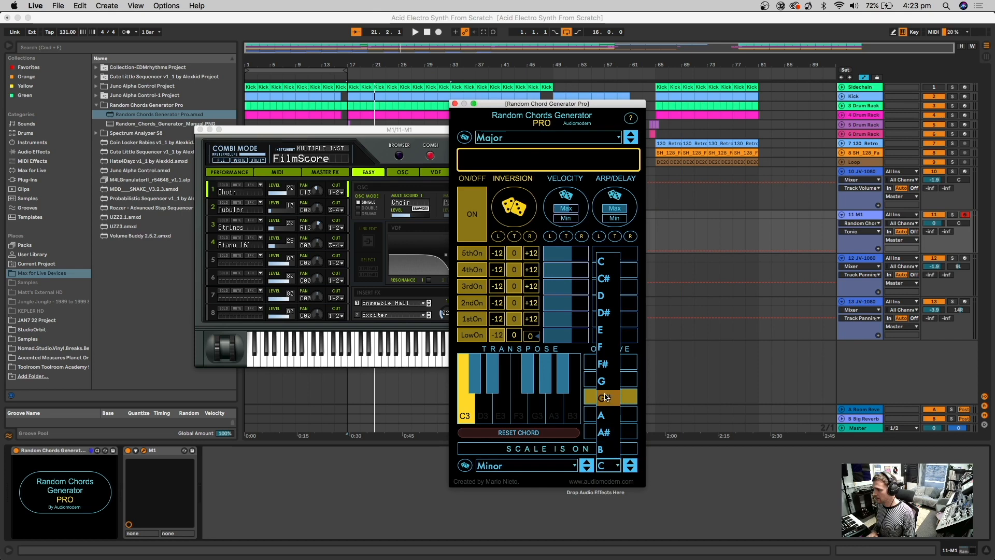
click(610, 279)
click(497, 143)
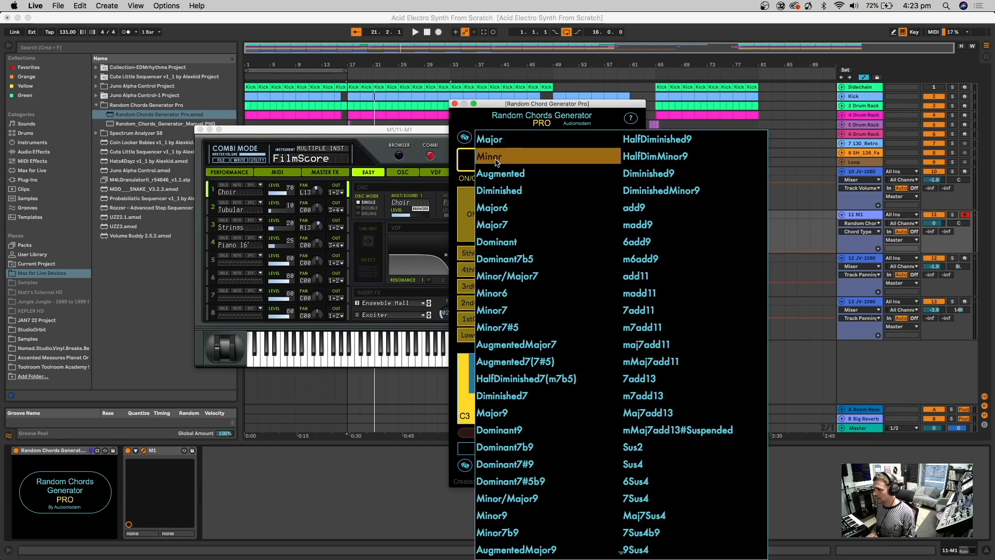
click(496, 162)
click(454, 103)
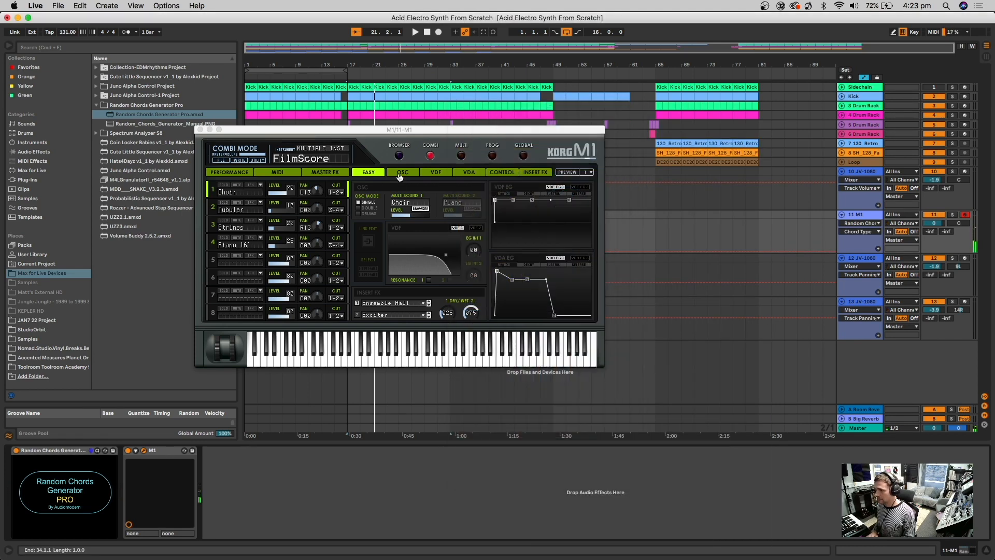
Step: Load the 5 Strings combi from the M1's Strings category and lower the M1 track's volume to -13.6 dB
click(399, 156)
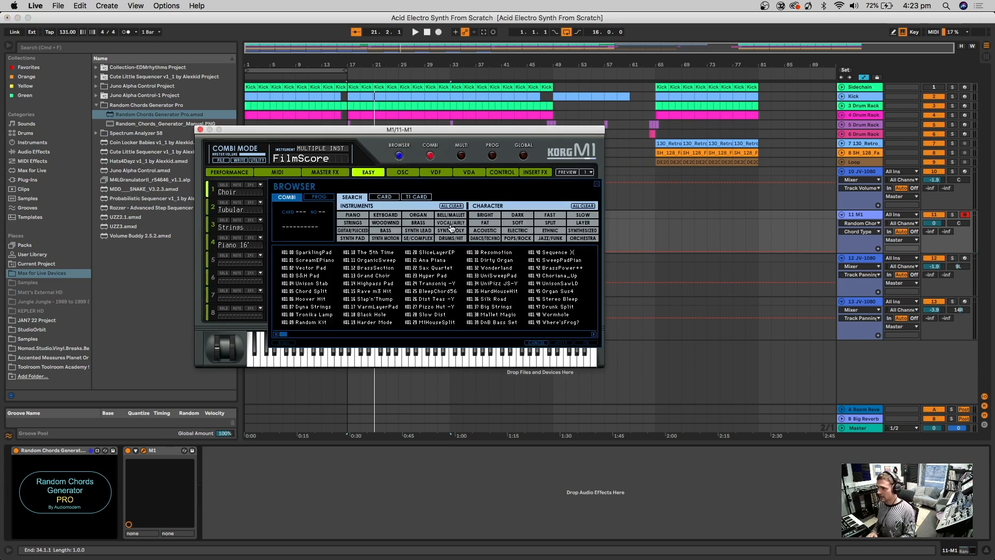
click(354, 223)
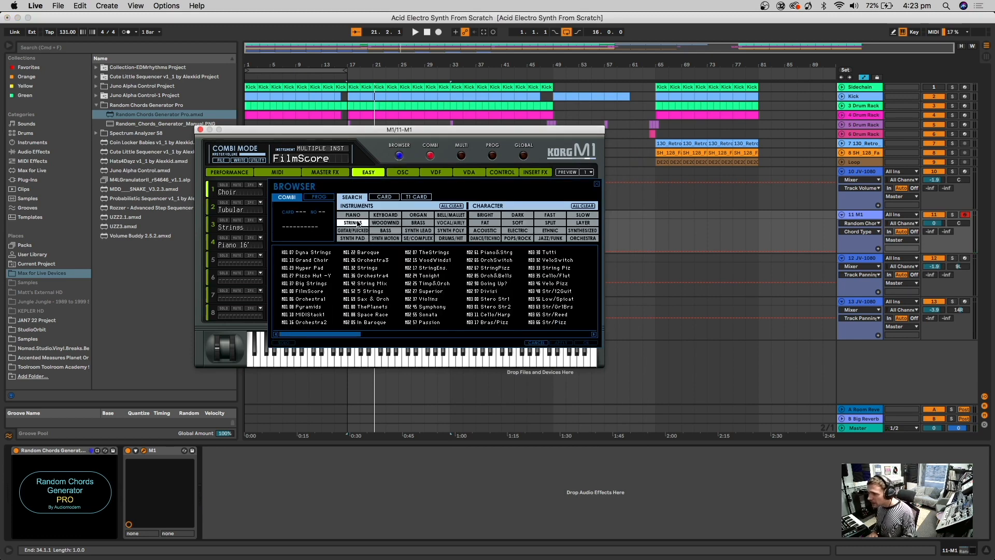
double_click(380, 294)
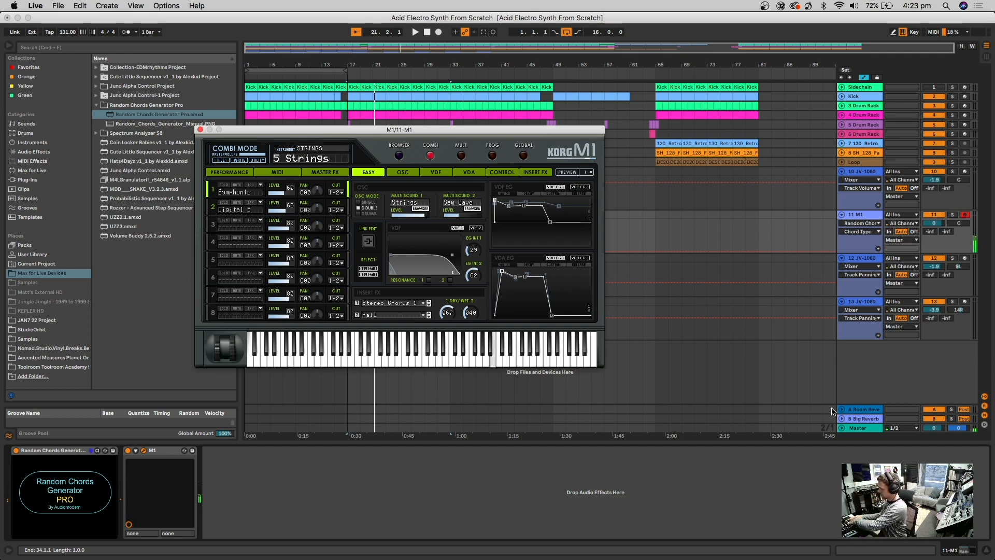
drag(937, 223, 936, 242)
click(200, 129)
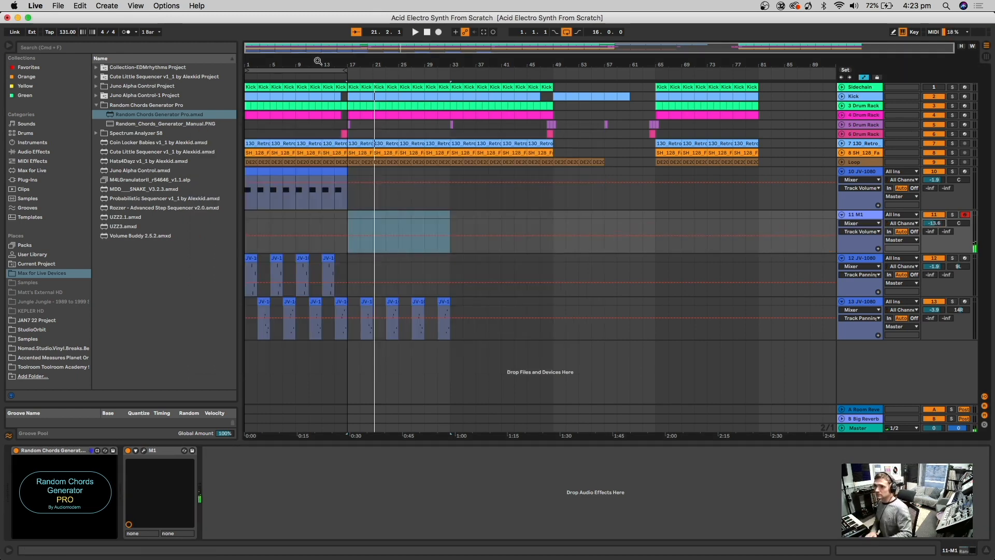
Step: Rehearse the strings against the loop, then record a sustained G#4, D4, F#4 part on the M1 track from bar 1
click(426, 32)
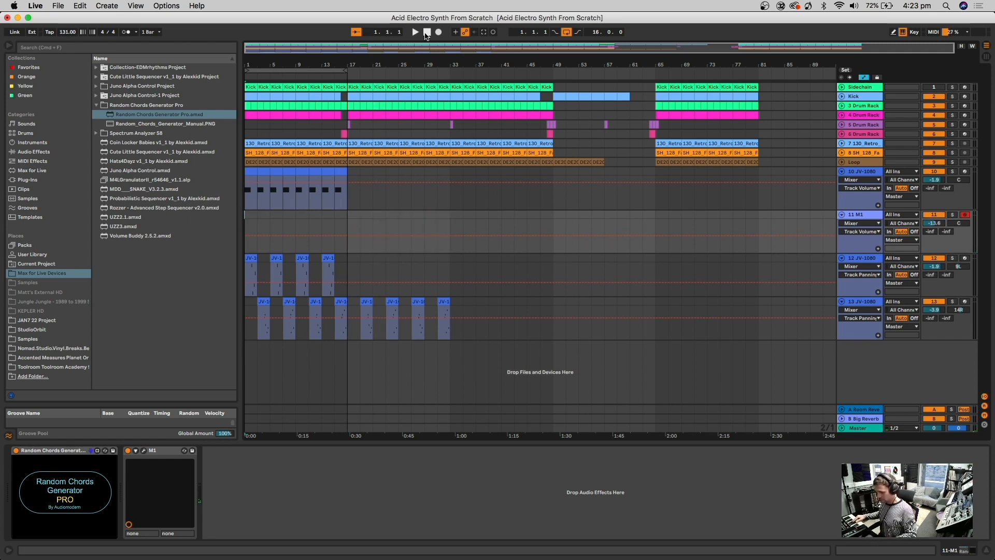
key(space)
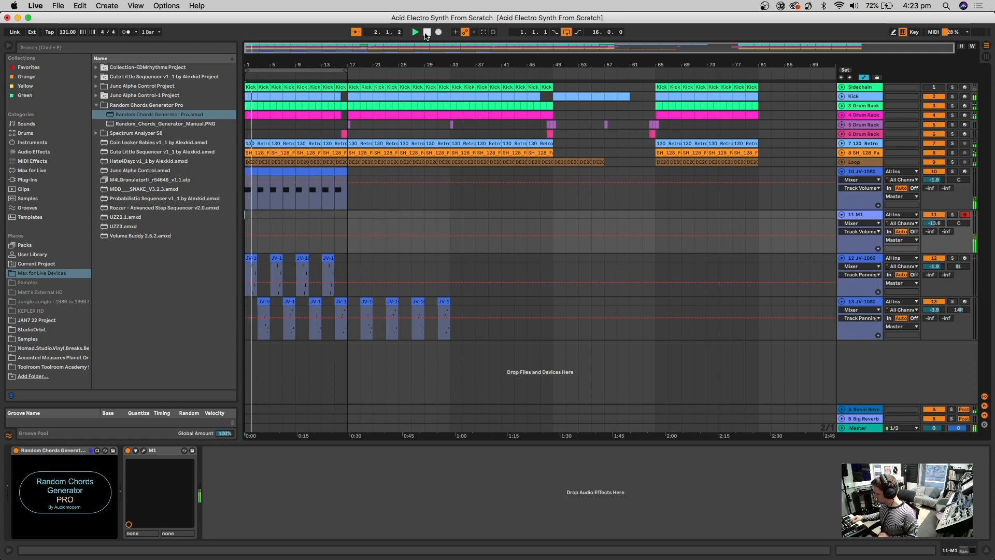
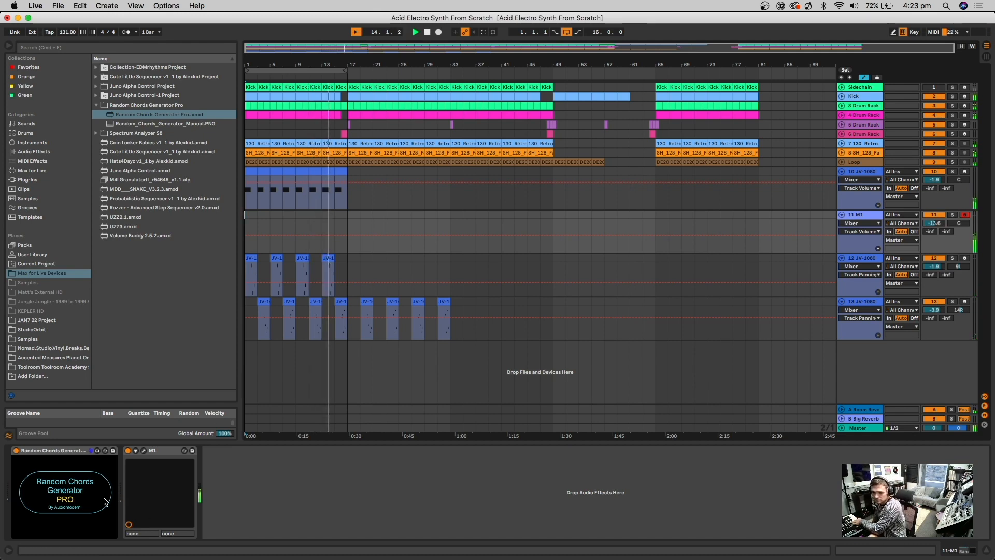
click(86, 494)
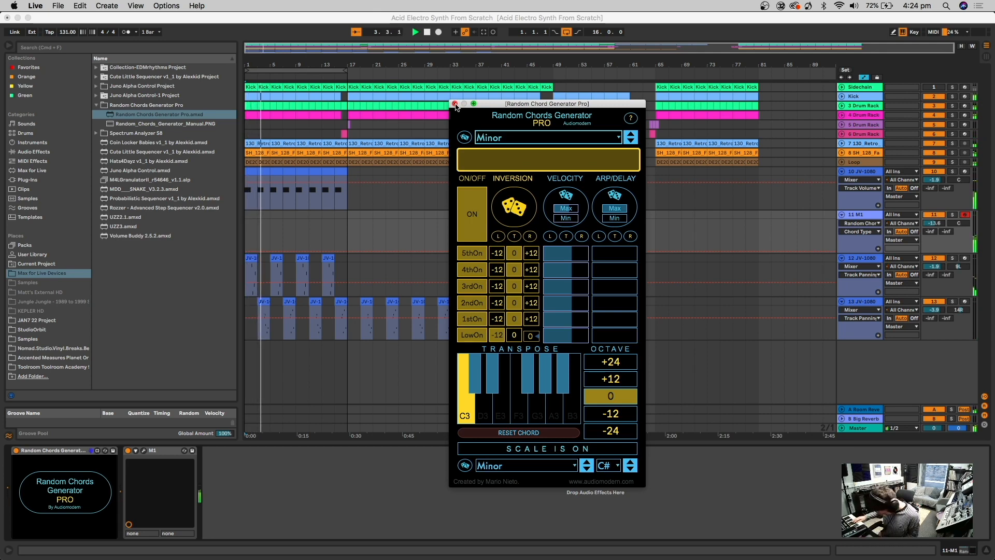
click(428, 32)
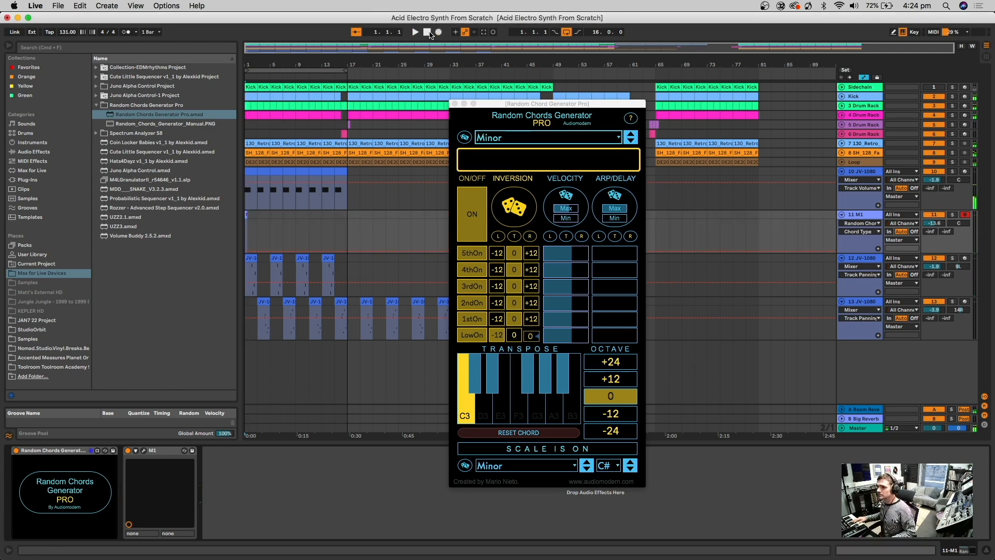
click(439, 32)
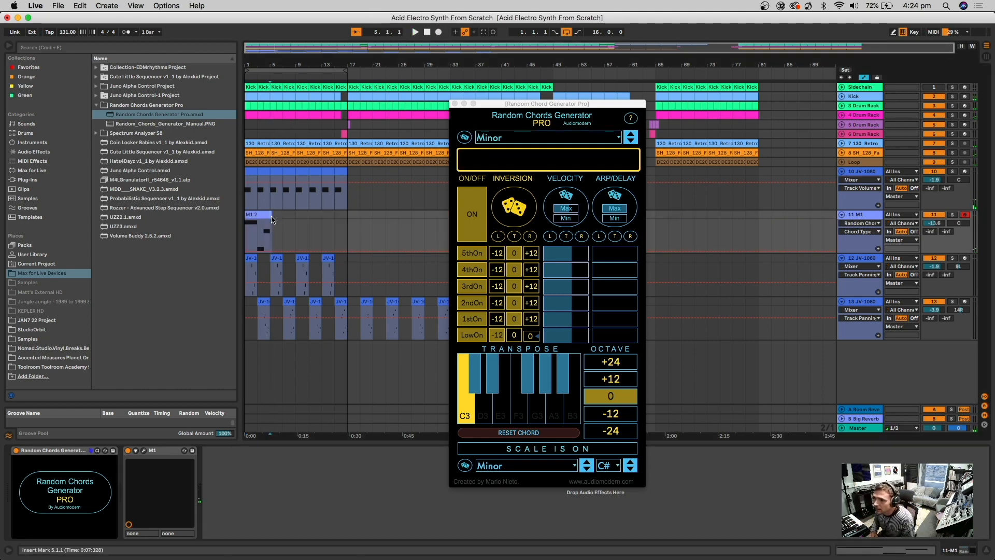
Step: Trim the recorded M1 clip to four bars, move it to bar 17 and select all its notes in the clip editor
mouse_move(271, 214)
mouse_down()
mouse_move(399, 218)
mouse_move(361, 228)
mouse_up()
double_click(362, 228)
click(339, 321)
key(super+a)
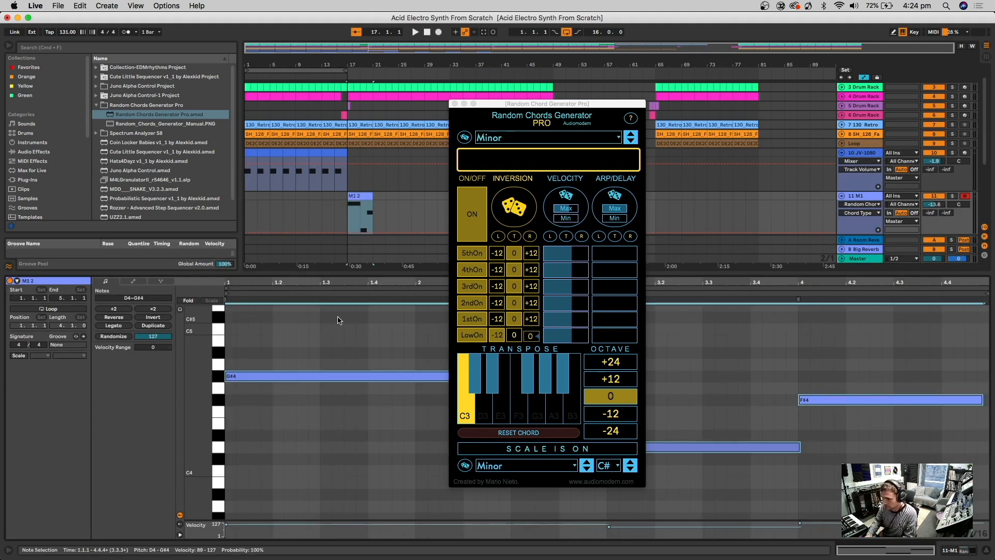
click(455, 104)
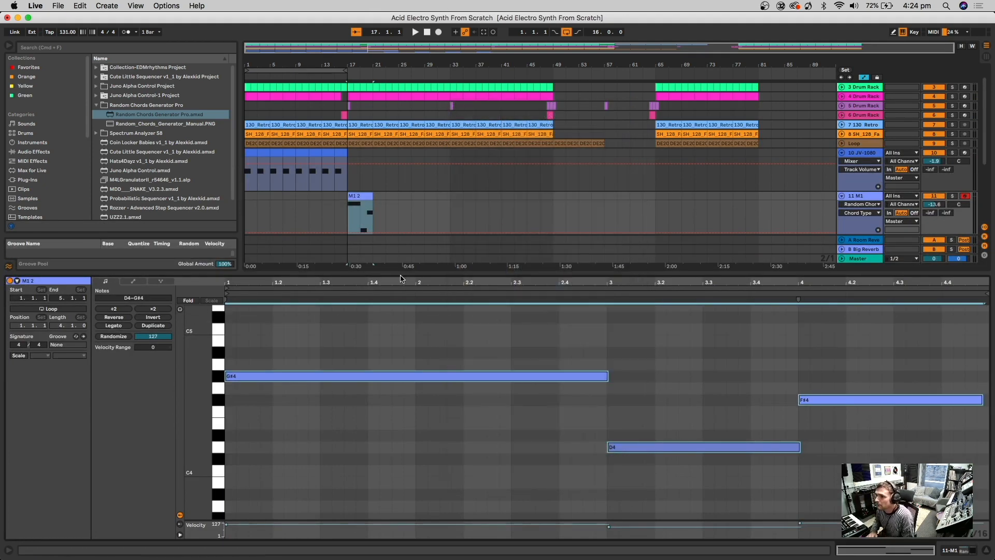
key(super+alt+l)
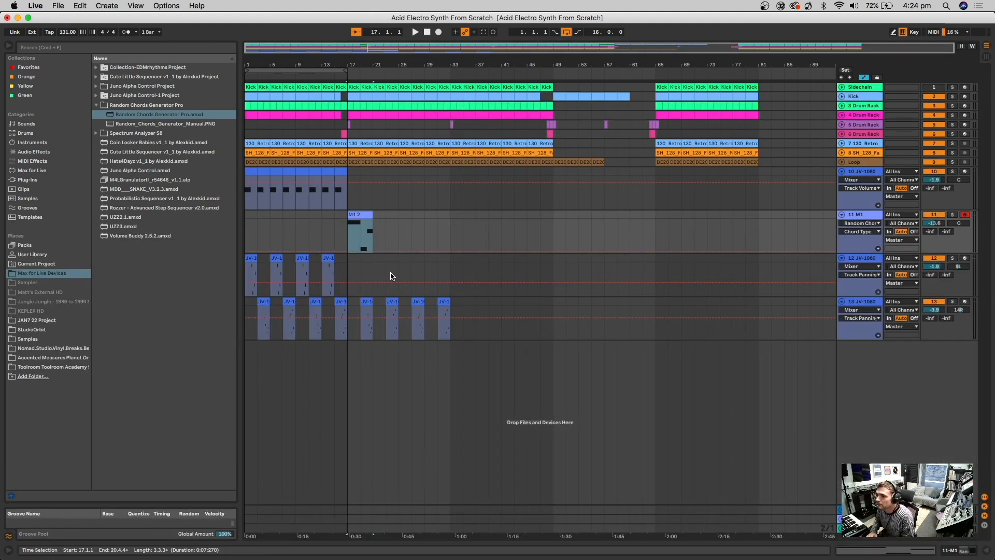
Step: Duplicate the four-bar M1 clip three times so the strings fill bars 17 to 33
click(362, 243)
key(super+d)
key(super+d)
key(super+d)
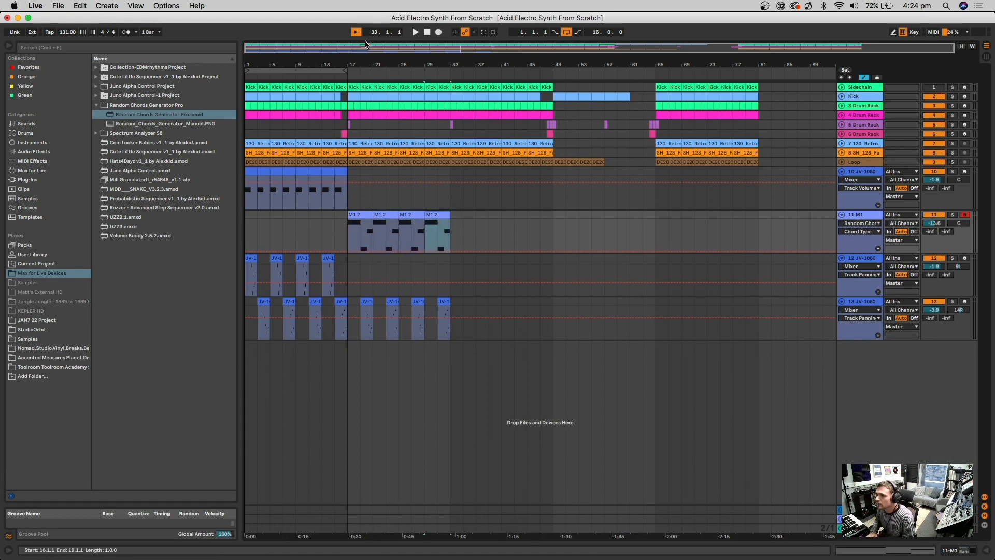
Step: Play from bar 1, extend the loop to 32 bars, lower the M1 track's volume by about 1 dB and save the set
click(428, 32)
key(space)
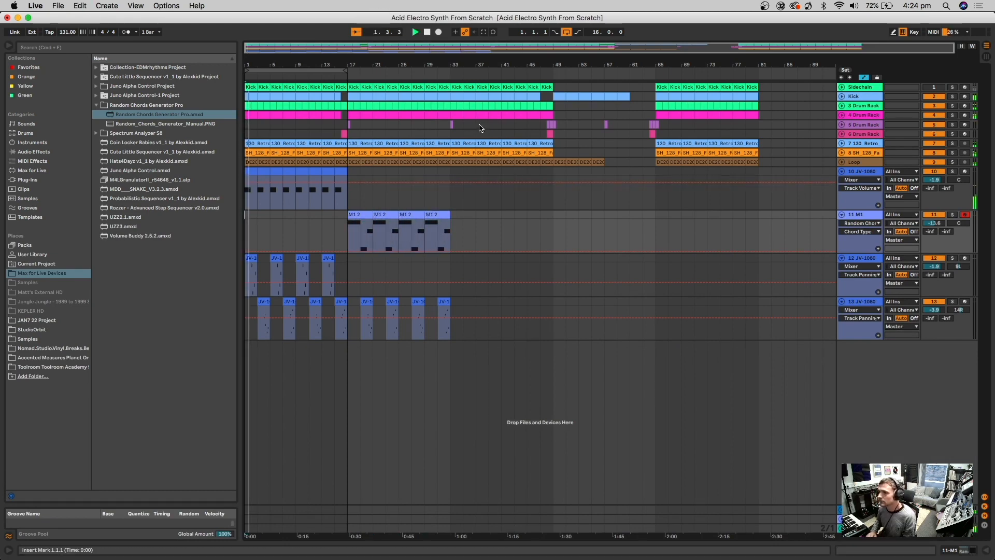
drag(346, 71, 446, 76)
drag(934, 222, 935, 226)
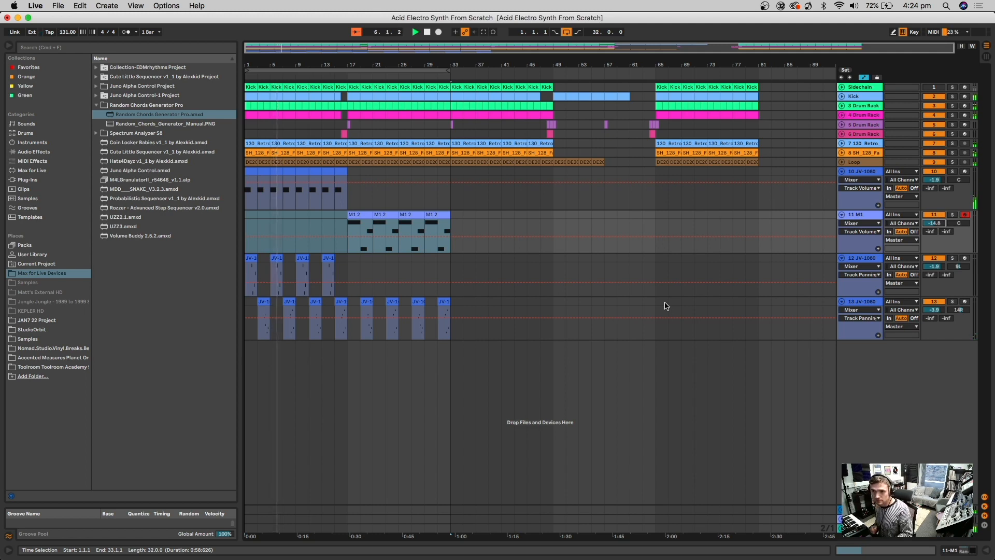
key(super+s)
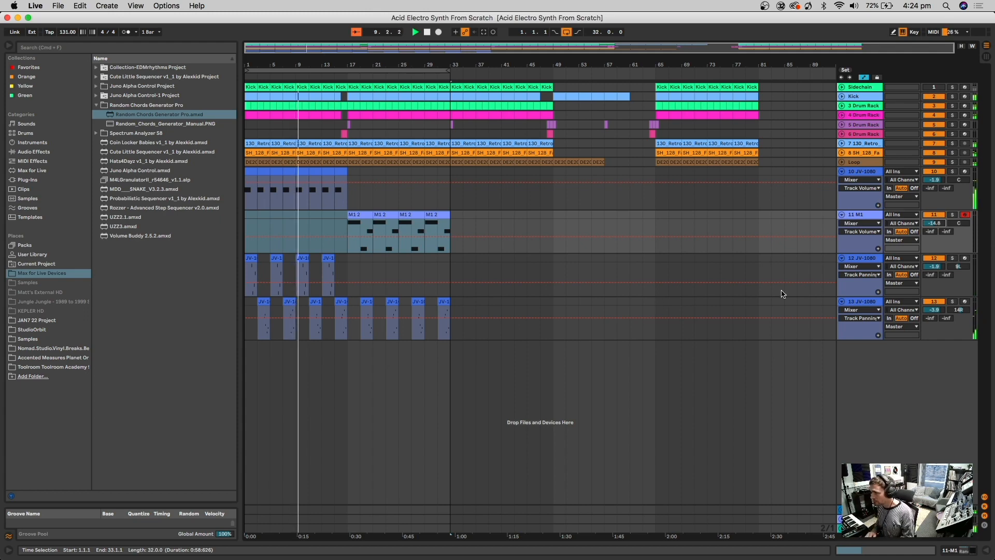
Step: Insert a new MIDI track below JV-1080 track 13 and load the KORG MonoPoly plug-in on it
click(861, 301)
key(super+shift+t)
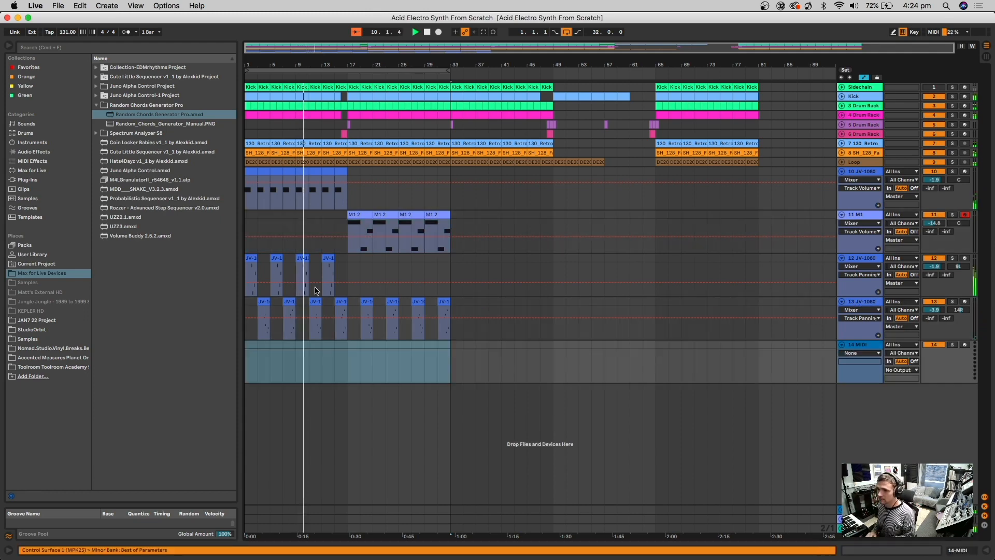
click(26, 180)
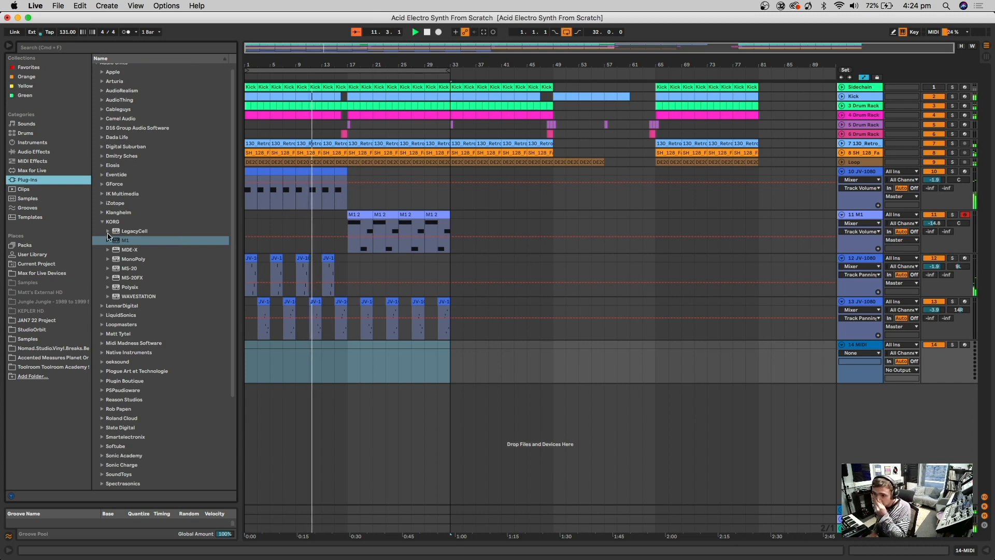
drag(133, 259, 296, 360)
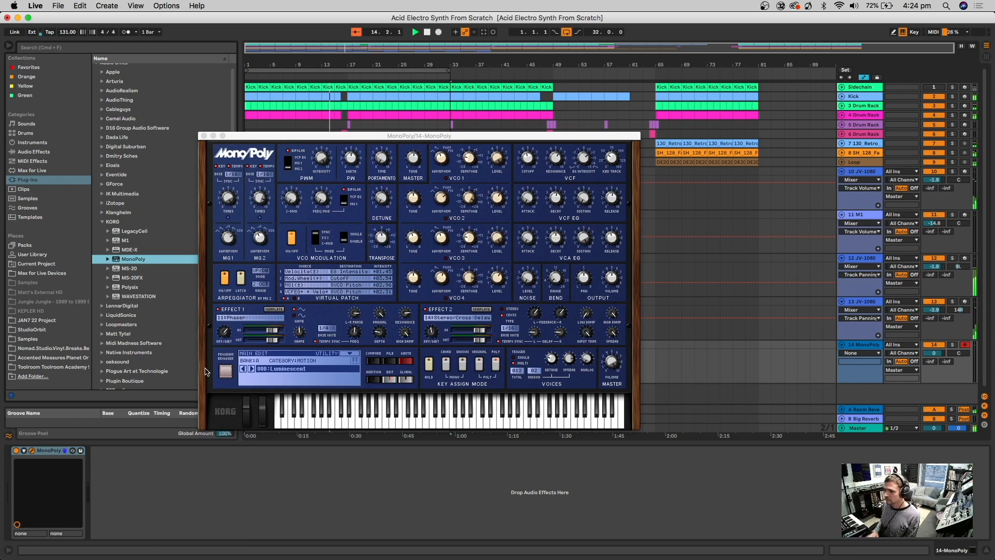
Step: Load the Play That Chord program from MonoPoly's Synth Hard category and close the synth window
click(225, 373)
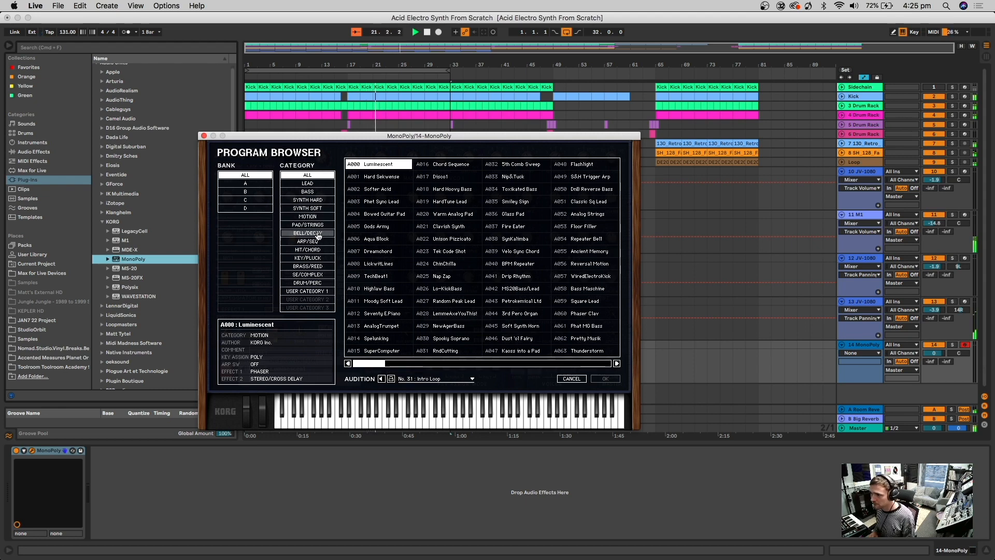
click(317, 206)
double_click(389, 216)
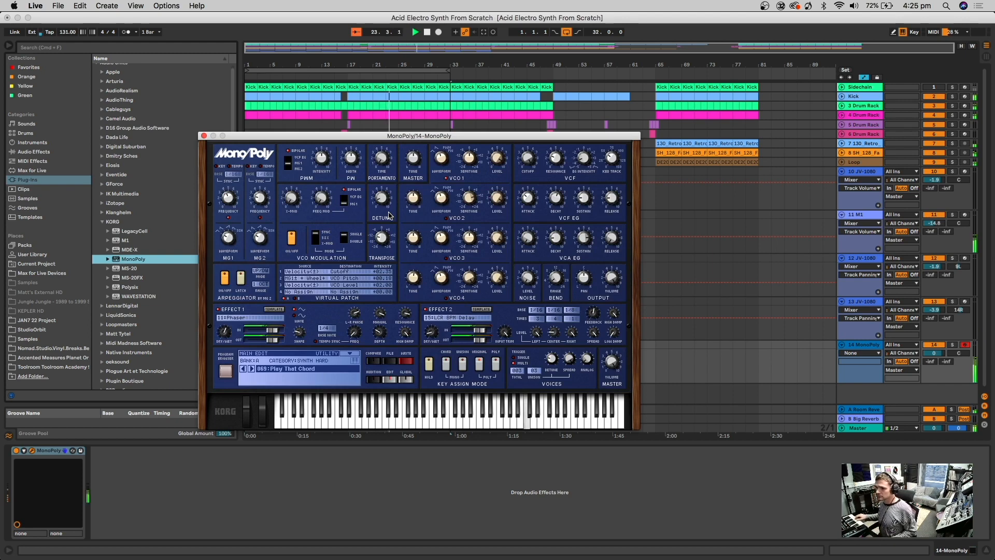
click(203, 135)
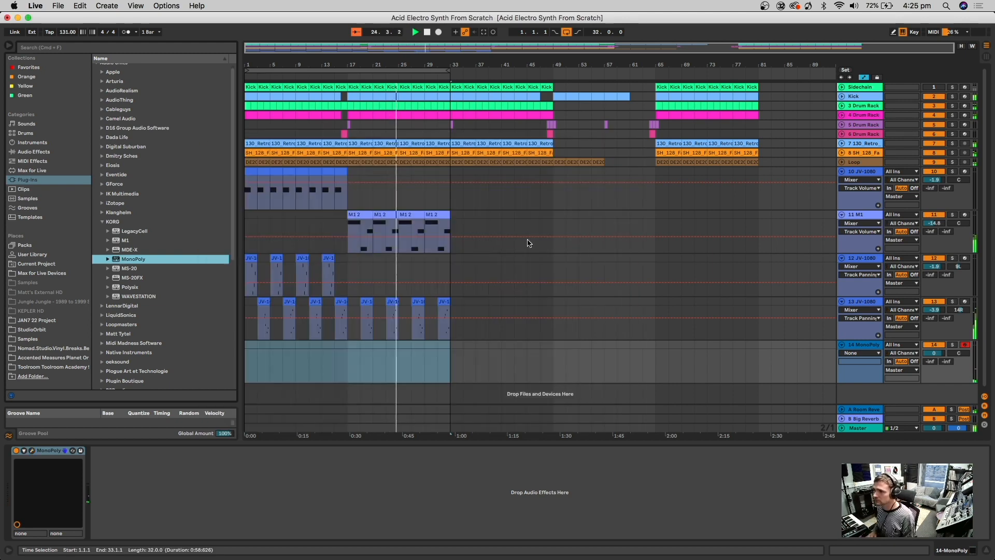
Step: Copy the C# Minor scale device from JV-1080 track 12 to the MonoPoly track and play from bar 17
click(867, 257)
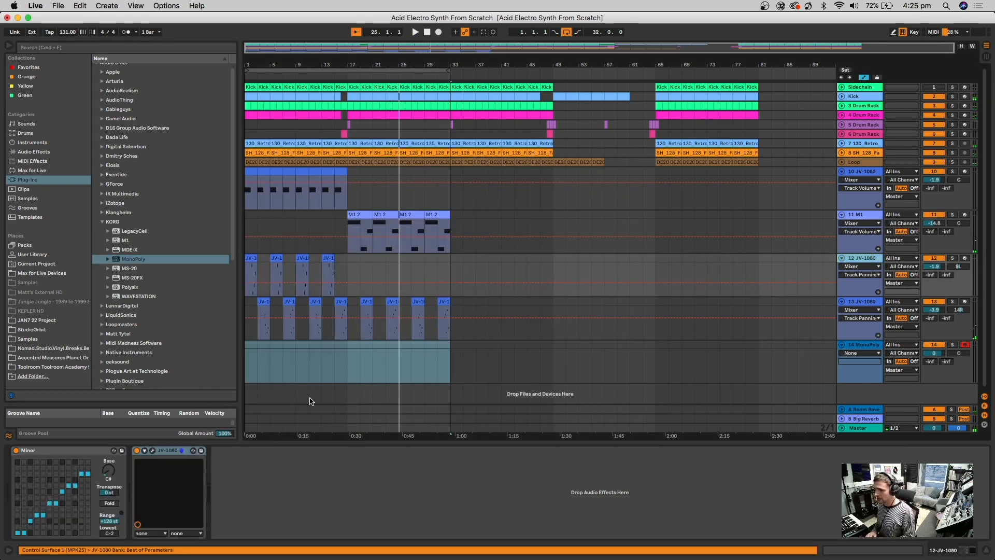
drag(77, 452, 420, 364)
click(346, 367)
key(space)
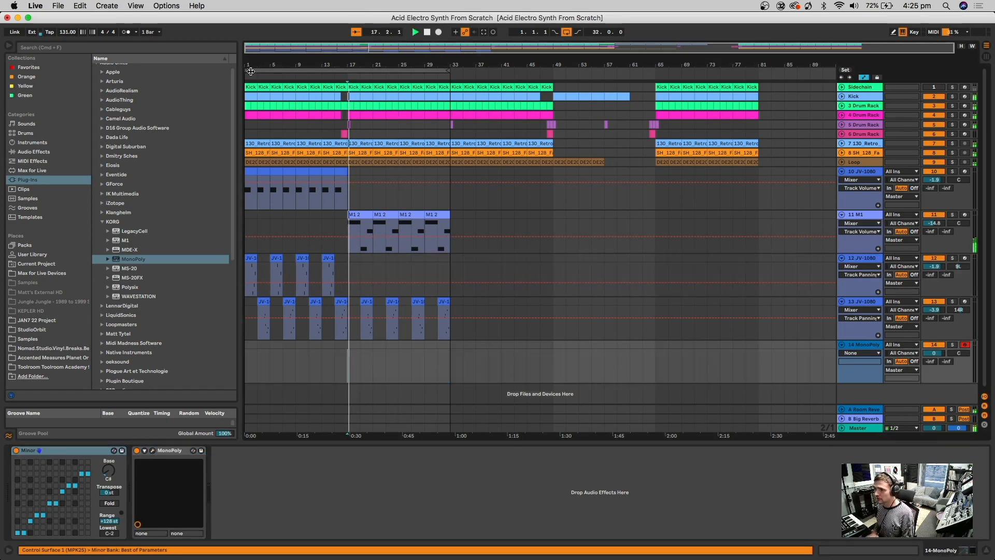
Step: Loop bars 17 to 33 and record a short melody on the MonoPoly track from bar 17
drag(247, 70, 346, 73)
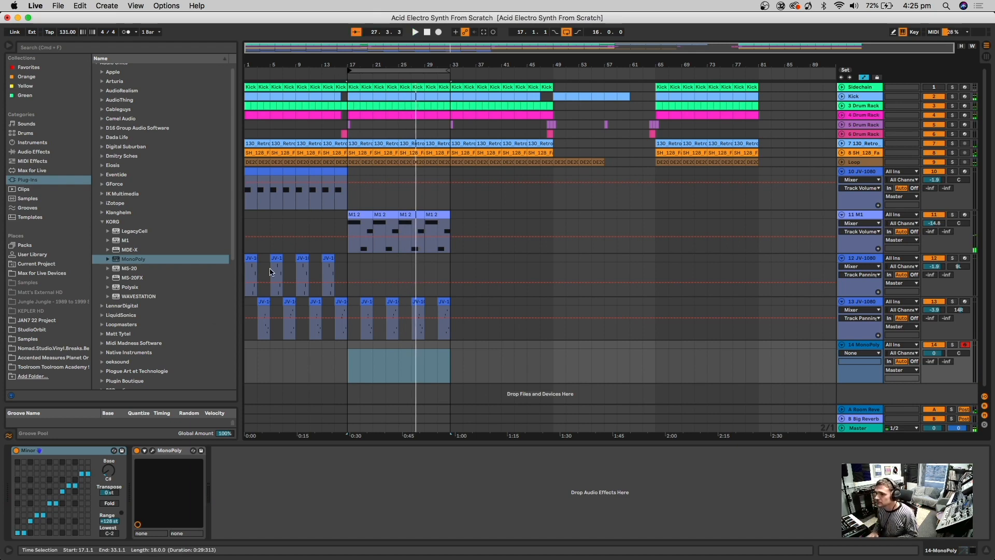
click(346, 270)
key(space)
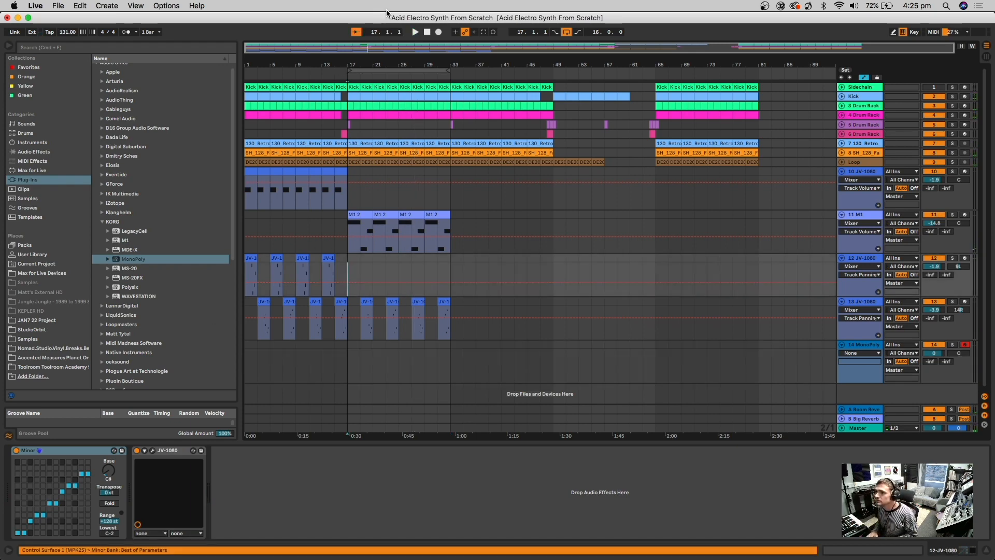
click(442, 34)
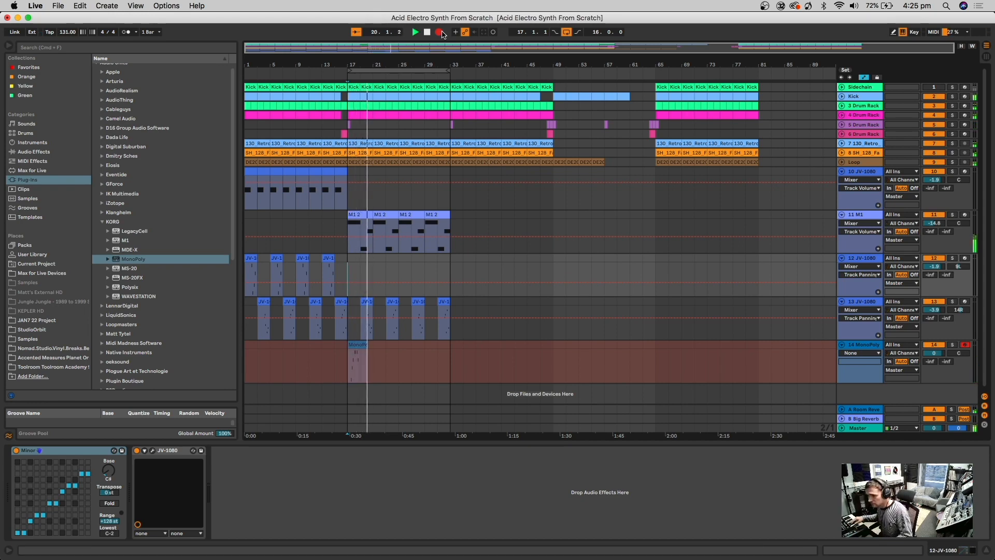
key(space)
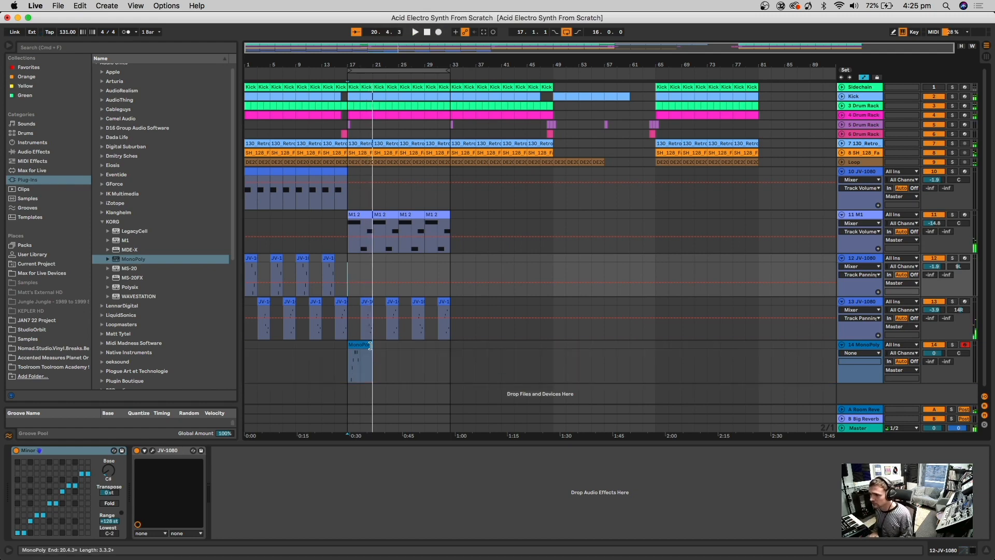
Step: Trim the recorded MonoPoly clip to two bars and quantize all its notes
drag(370, 345, 360, 345)
double_click(353, 345)
key(super+a)
key(super+u)
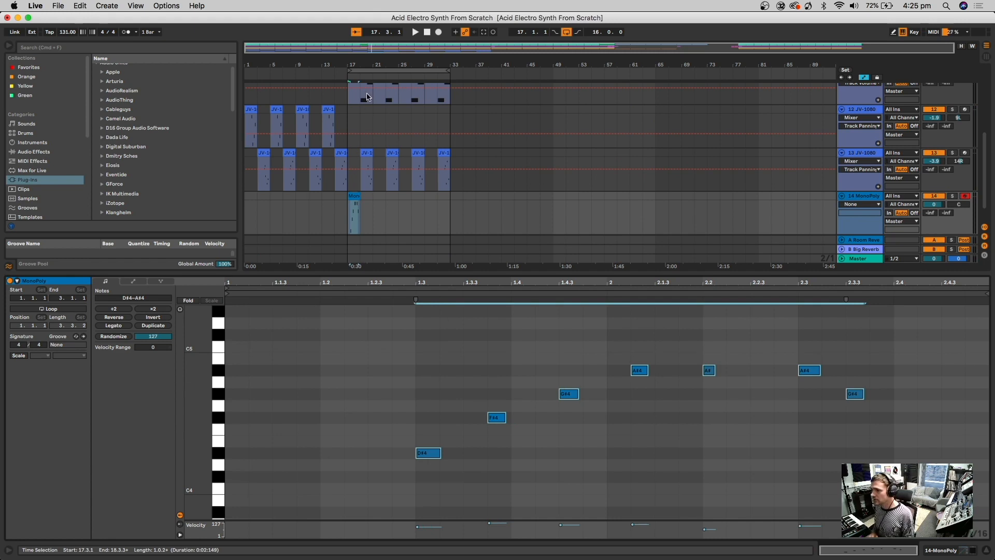
Step: Duplicate the MonoPoly phrase to bar 21, moving the copy's second note to A#4 and its third note to F#4
drag(373, 203, 353, 202)
key(super+d)
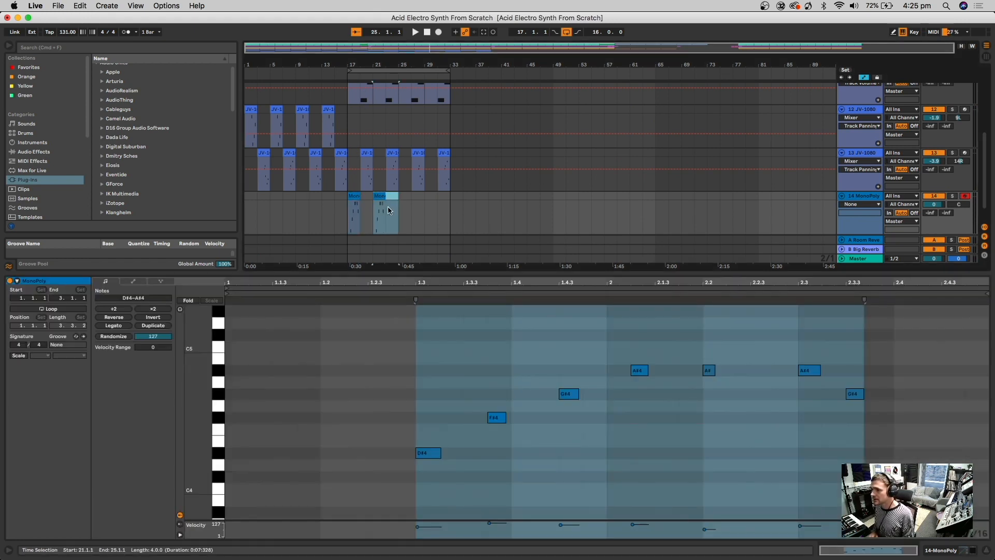
click(410, 423)
drag(500, 417, 500, 371)
drag(571, 395, 574, 425)
key(space)
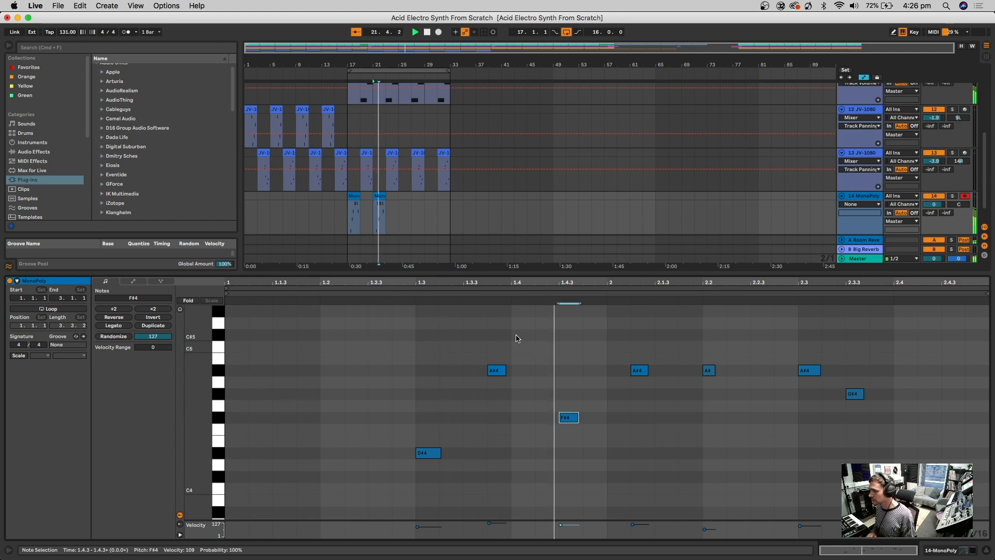
Step: Duplicate the eight-bar pair of MonoPoly clips so the phrase fills bars 25 to 33
click(380, 249)
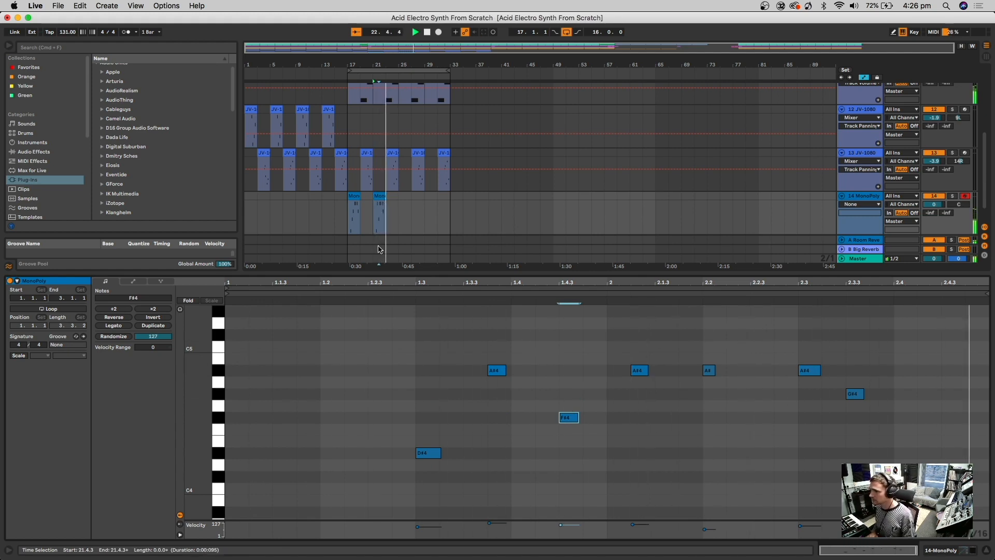
drag(399, 217, 350, 198)
key(super+d)
scroll(576, 196, up, 5)
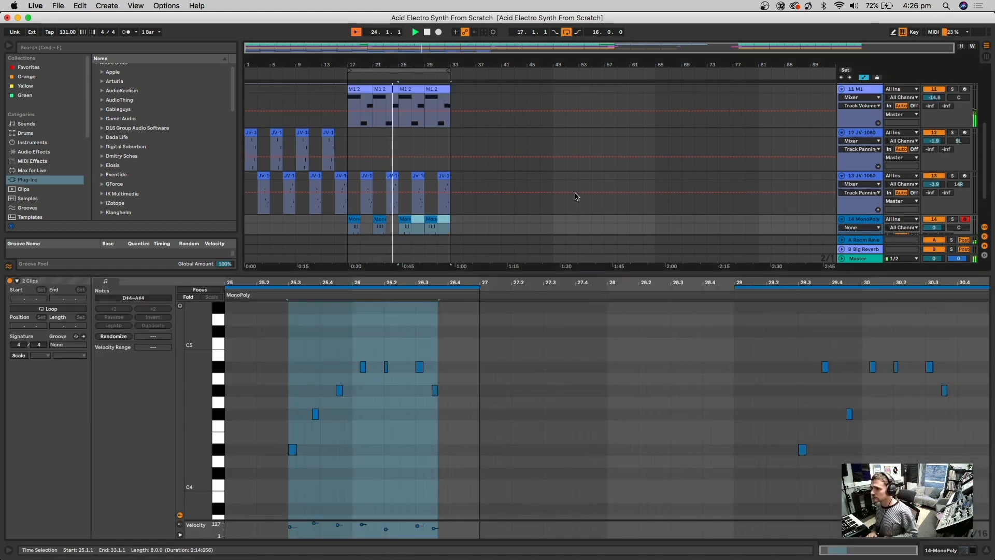
Step: Add an EQ Eight audio effect after the M1 instrument on the M1 track
click(912, 174)
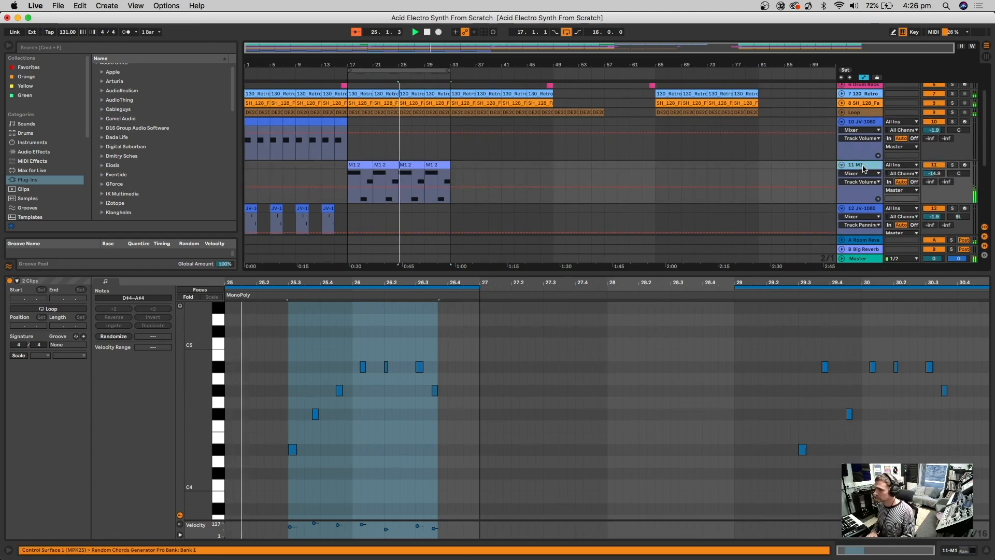
click(29, 152)
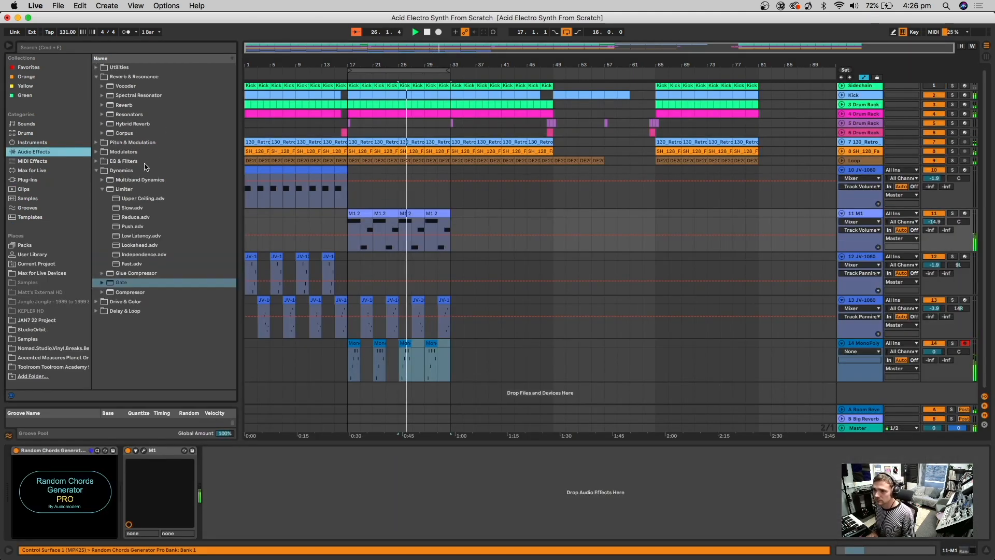
click(124, 161)
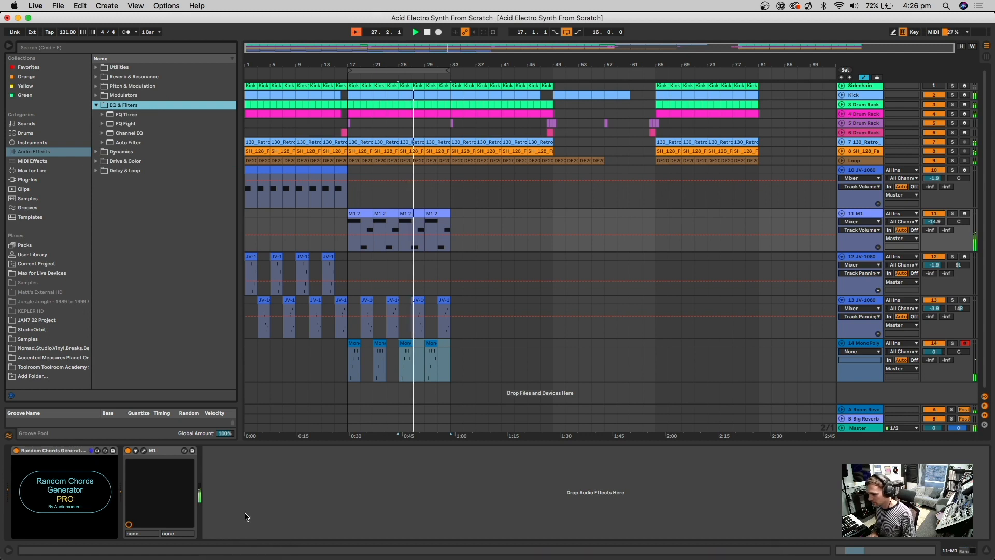
key(Left)
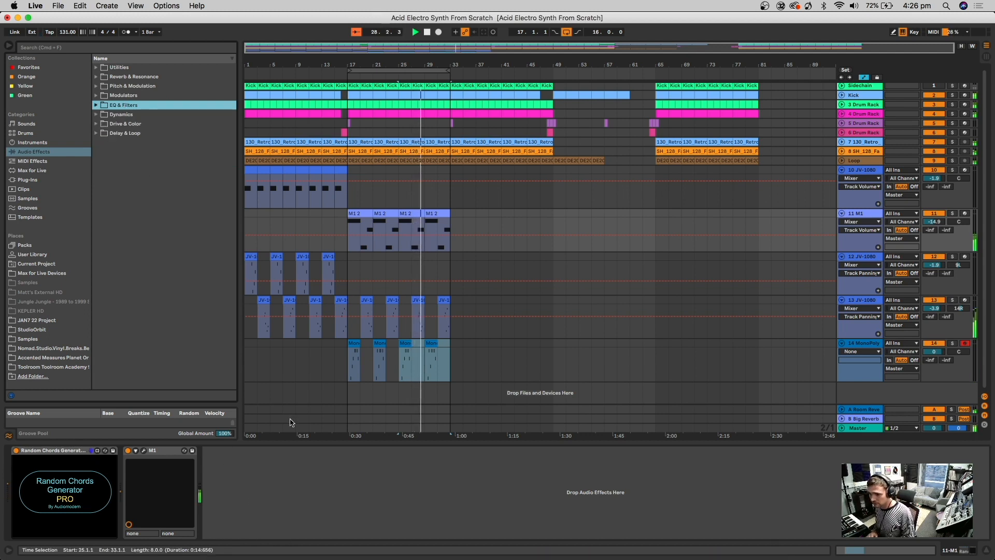
click(101, 95)
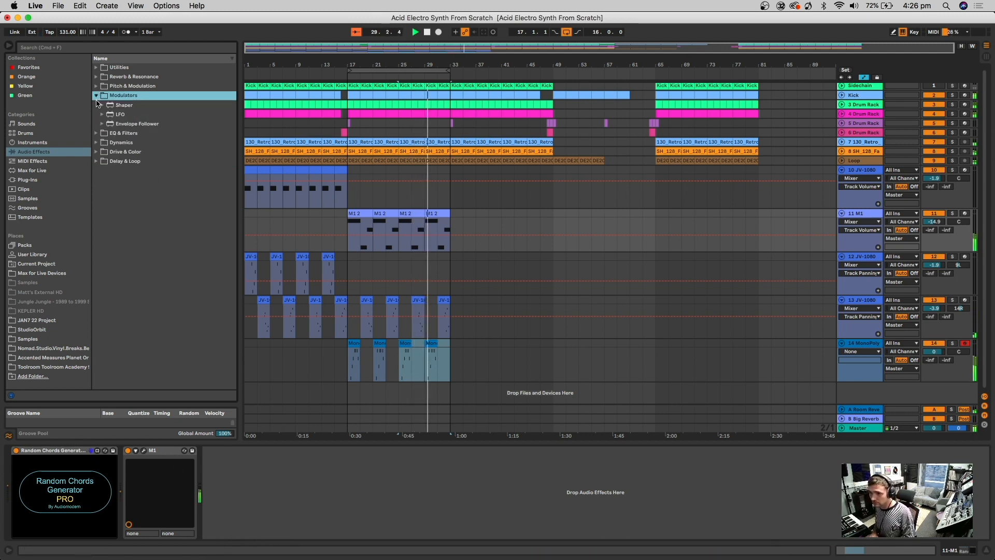
click(97, 105)
double_click(124, 123)
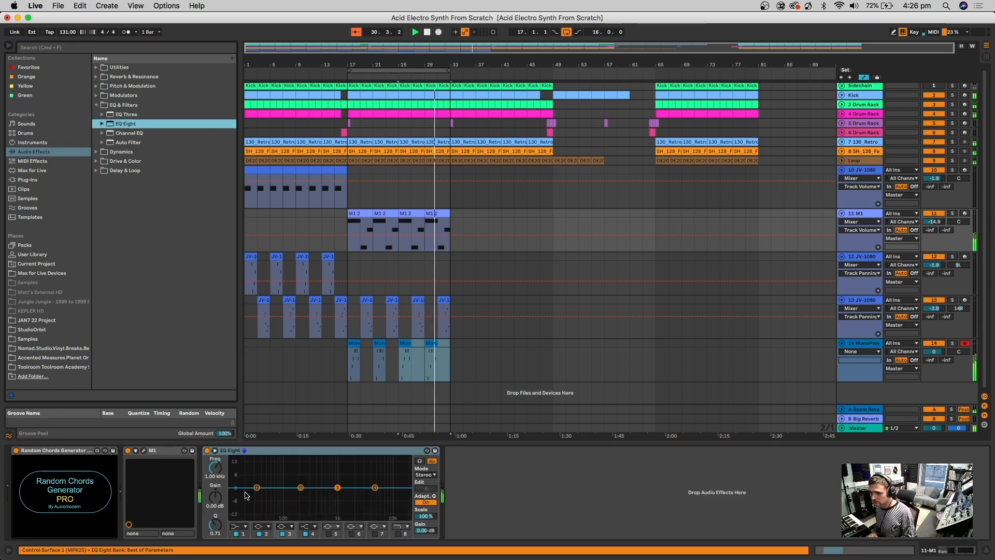
Step: Set band 1 of the M1 track's EQ Eight to a low cut at about 278 Hz
click(238, 526)
click(238, 475)
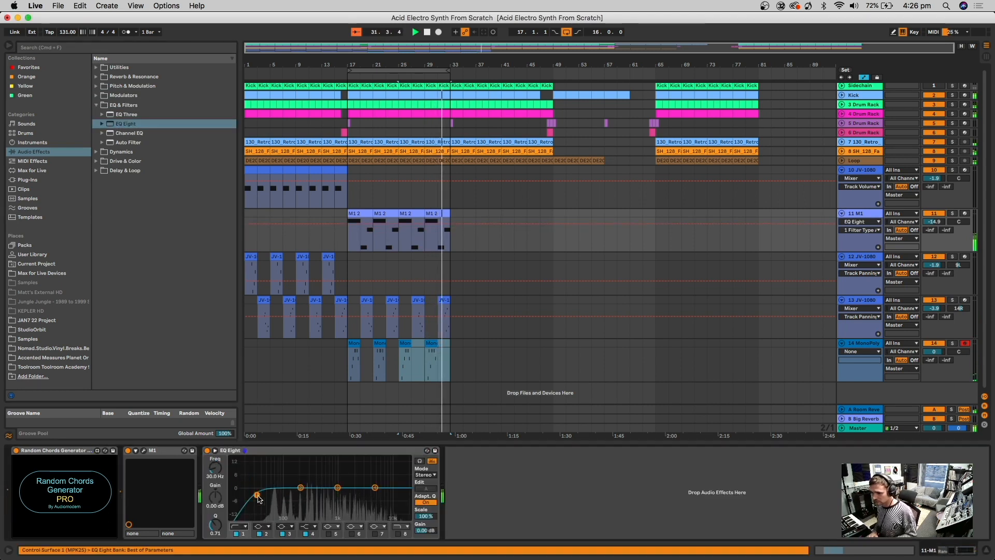
drag(257, 494, 308, 495)
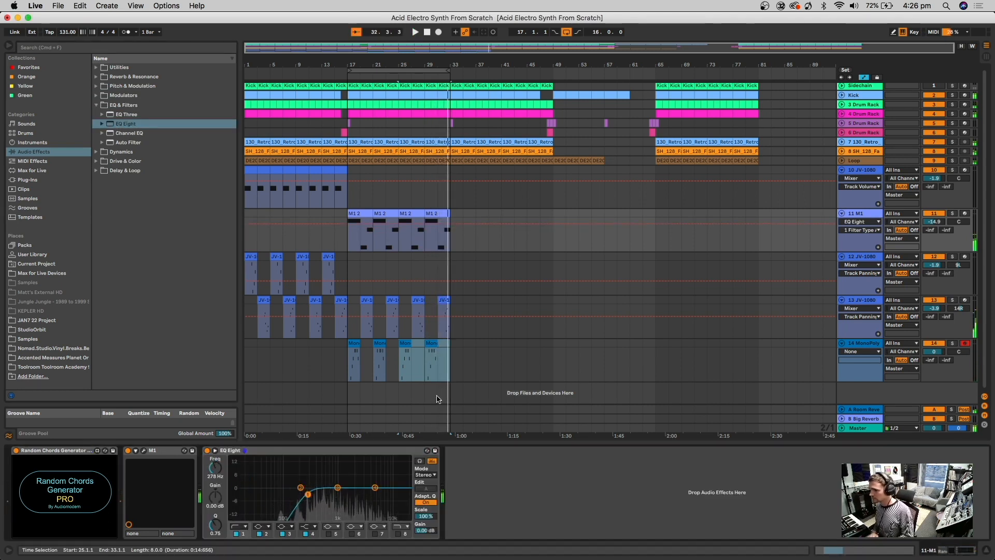
Step: Set the MonoPoly track's Pitch device to -12 st, its VCA EG release to 2.70 and its volume to -4.7 dB
drag(354, 59, 354, 83)
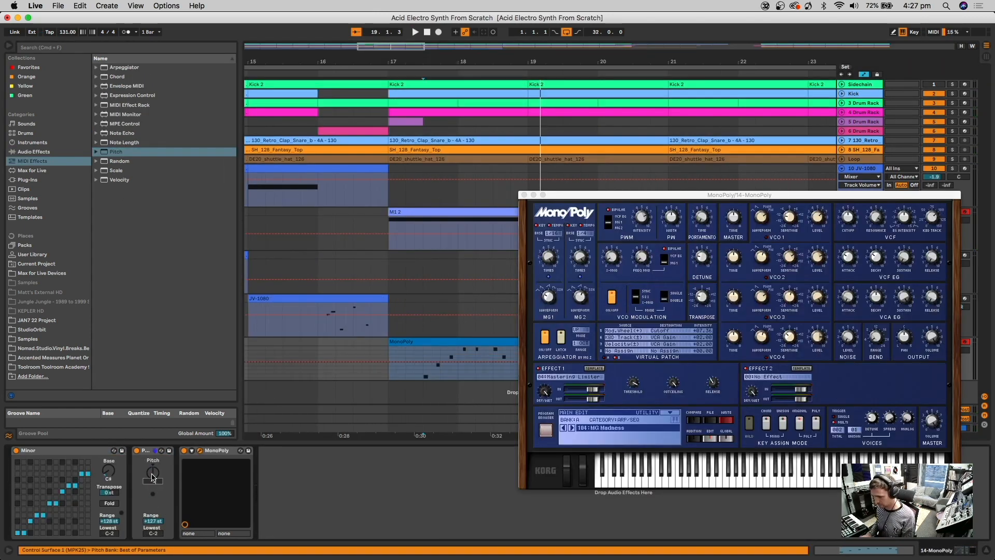
key(space)
drag(656, 199, 572, 144)
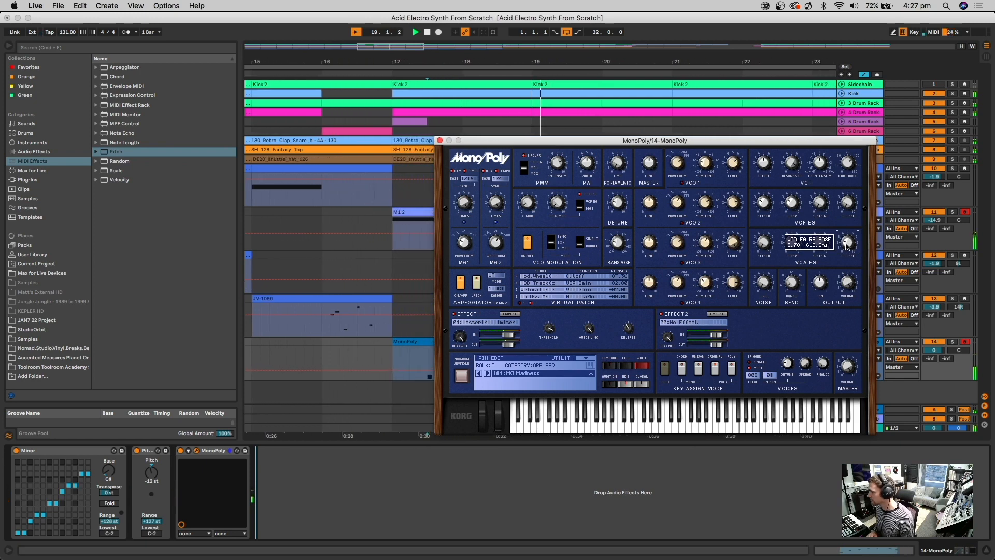
click(440, 141)
scroll(376, 84, down, 10)
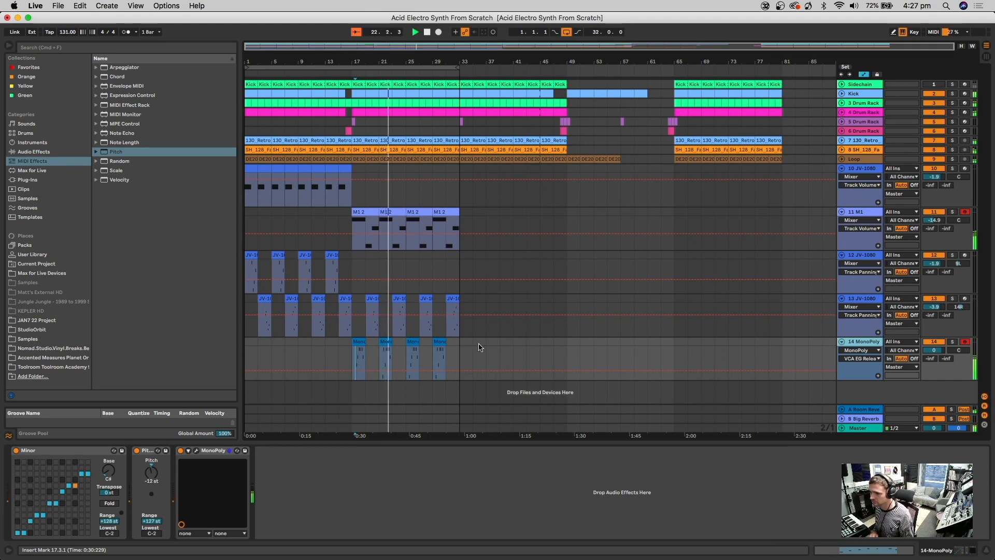
drag(935, 350, 936, 358)
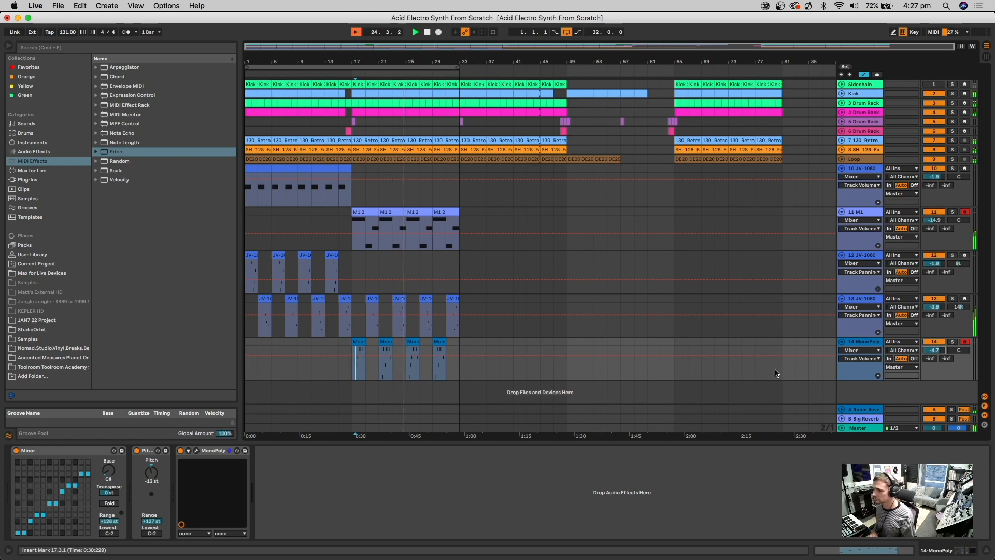
Step: Duplicate the MonoPoly track and delete the copied clips between bars 17 and 33 from the duplicate
click(864, 343)
key(super+d)
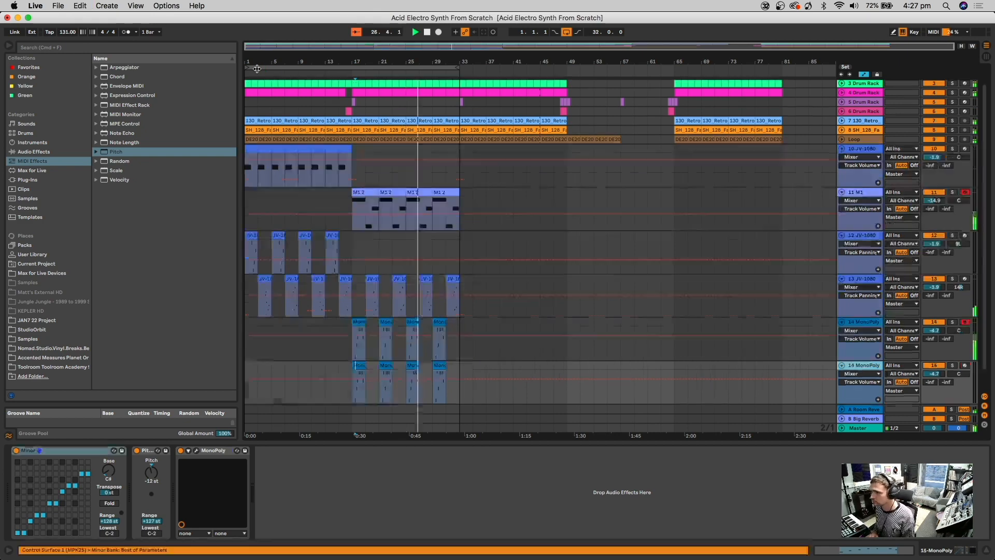
click(500, 356)
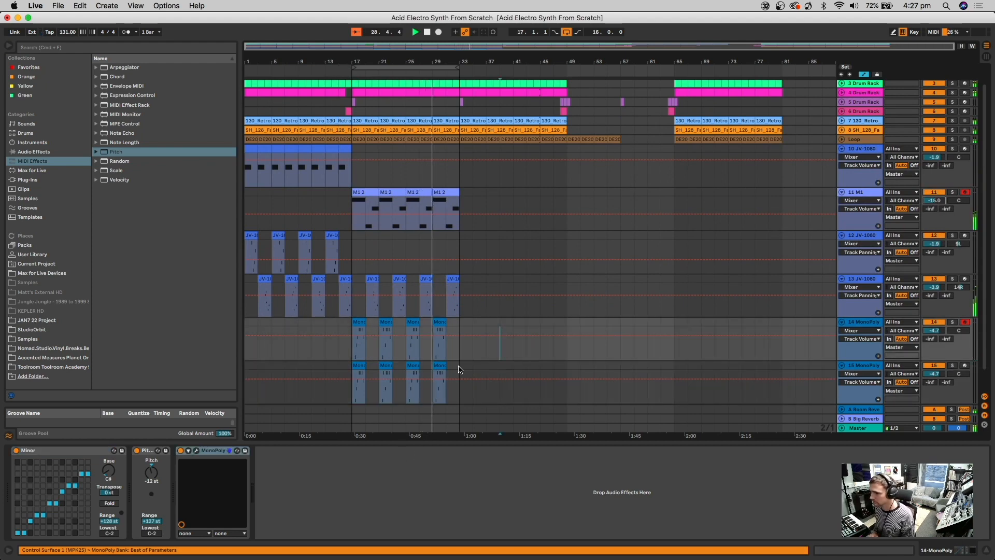
drag(460, 369, 338, 369)
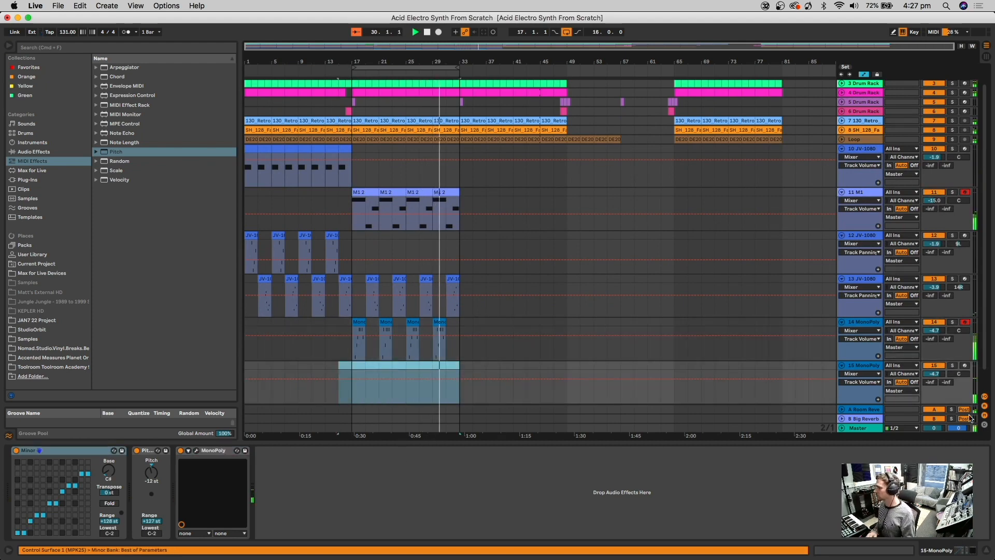
Step: Arm the duplicated MonoPoly track, set its Pitch device to 0 st and load the Synth Soft program Sublime Chime
click(965, 365)
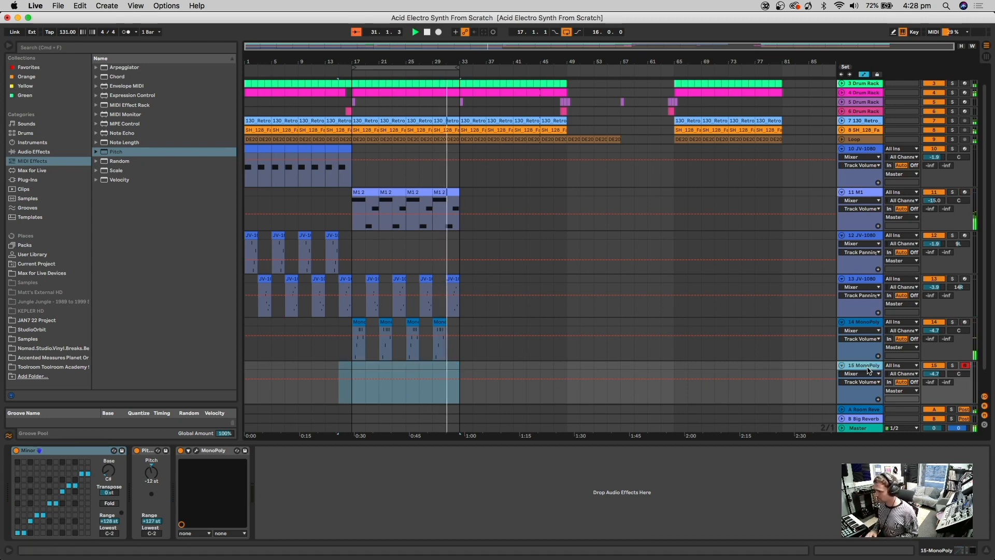
click(152, 474)
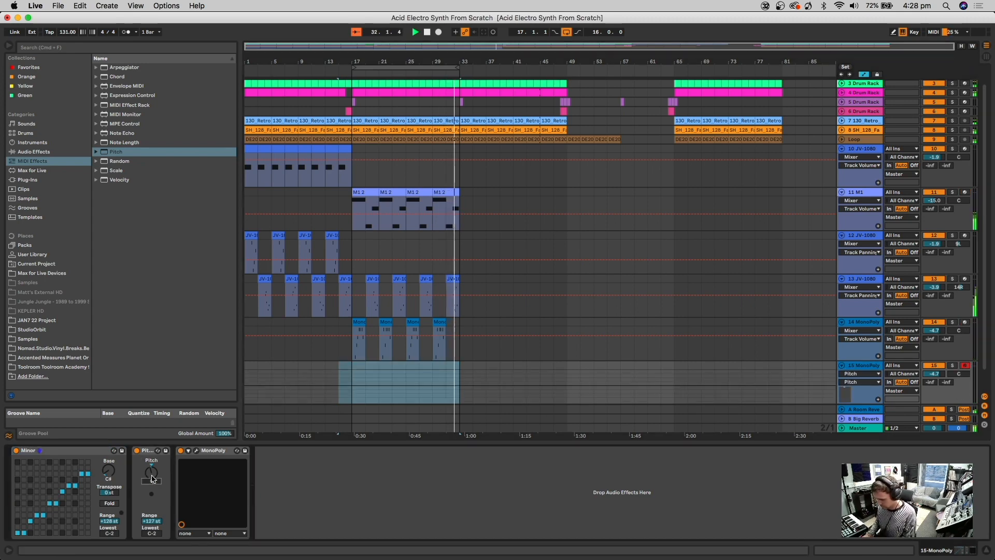
click(196, 450)
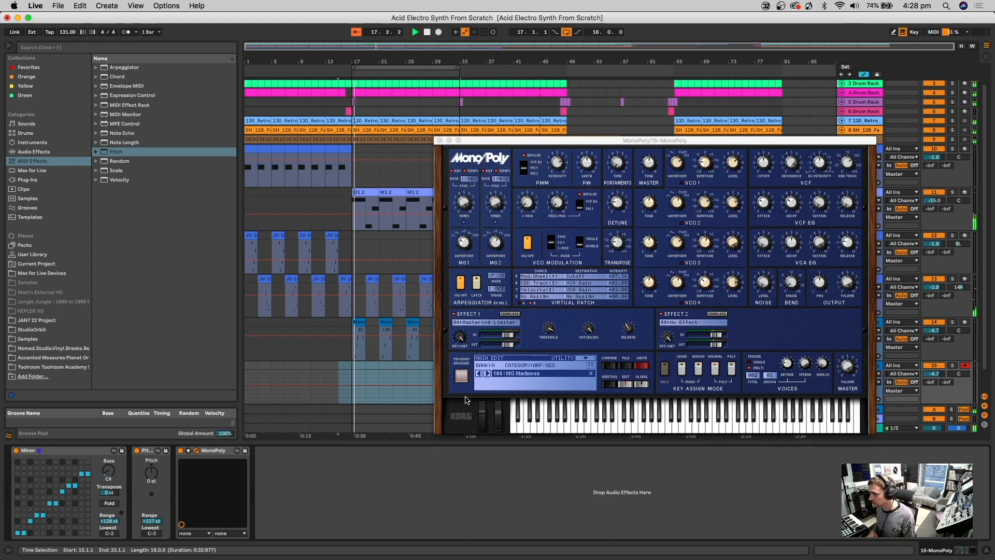
click(461, 375)
click(564, 214)
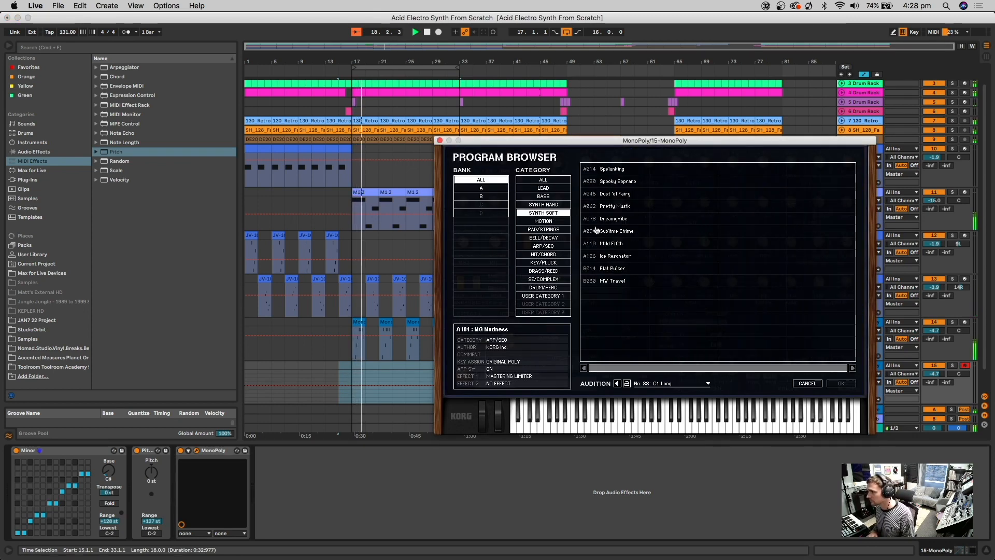
double_click(617, 231)
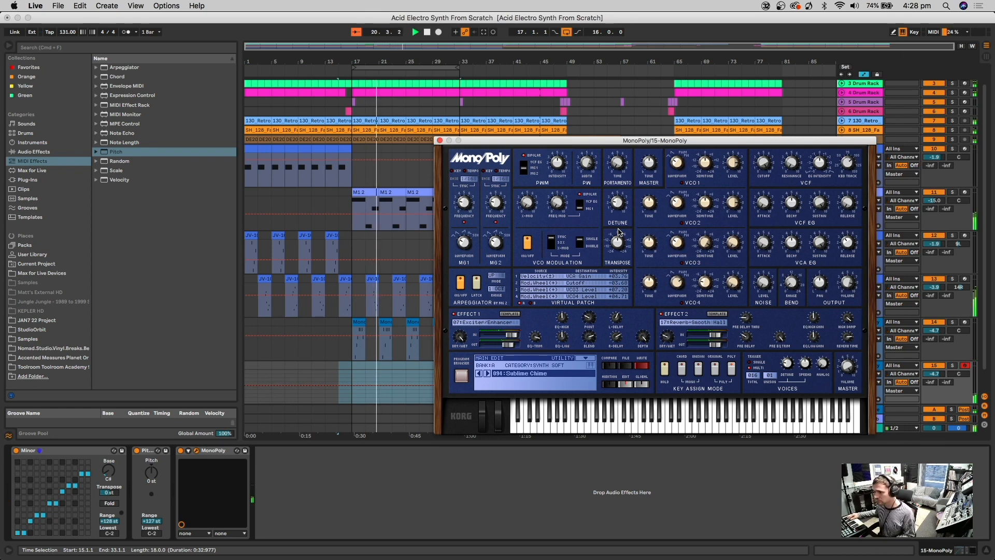
Step: Record a Sublime Chime melody on the duplicated MonoPoly track between bars 21 and 28, then stop and close the synth window
click(438, 32)
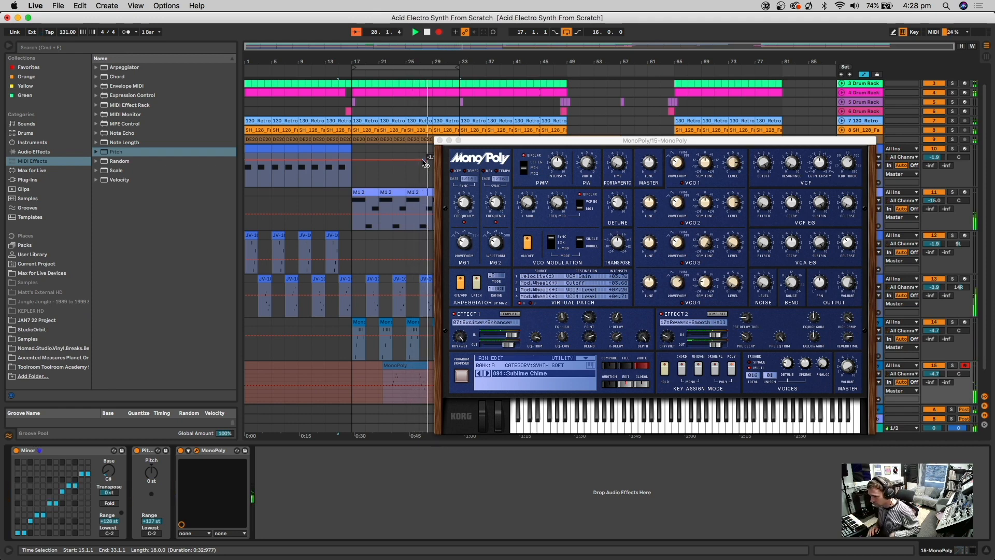
key(space)
click(440, 141)
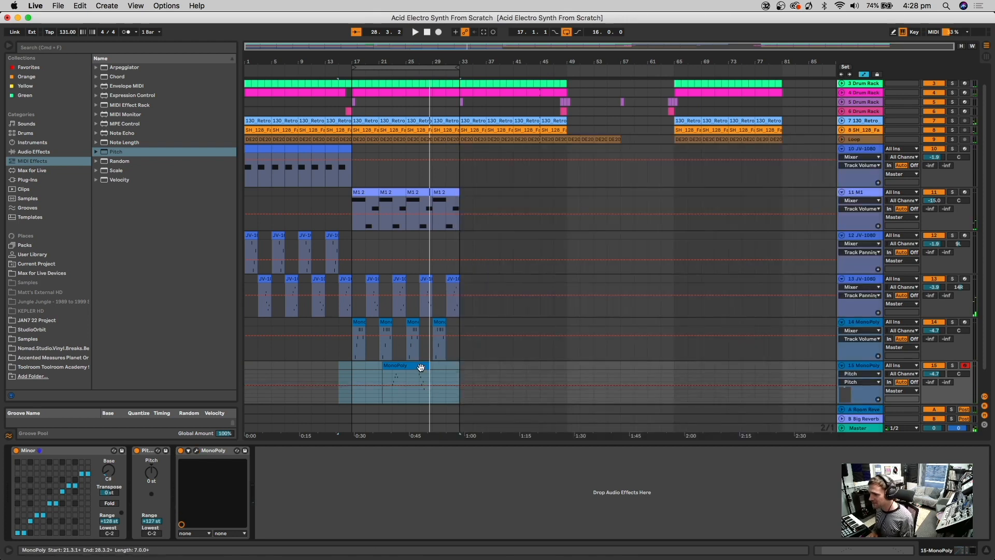
Step: Open the newly recorded MonoPoly clip, select all its notes and play the melody back
double_click(421, 381)
click(927, 406)
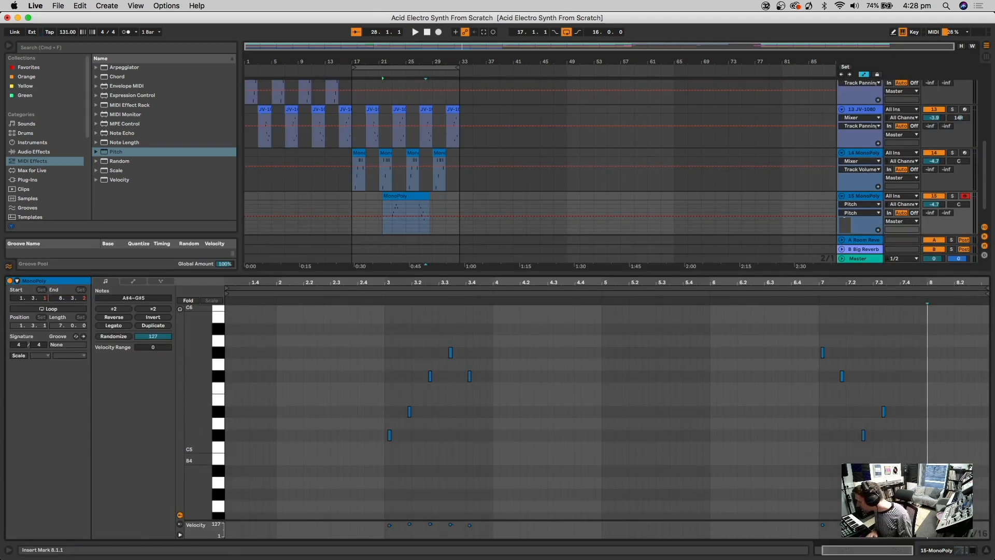
click(428, 205)
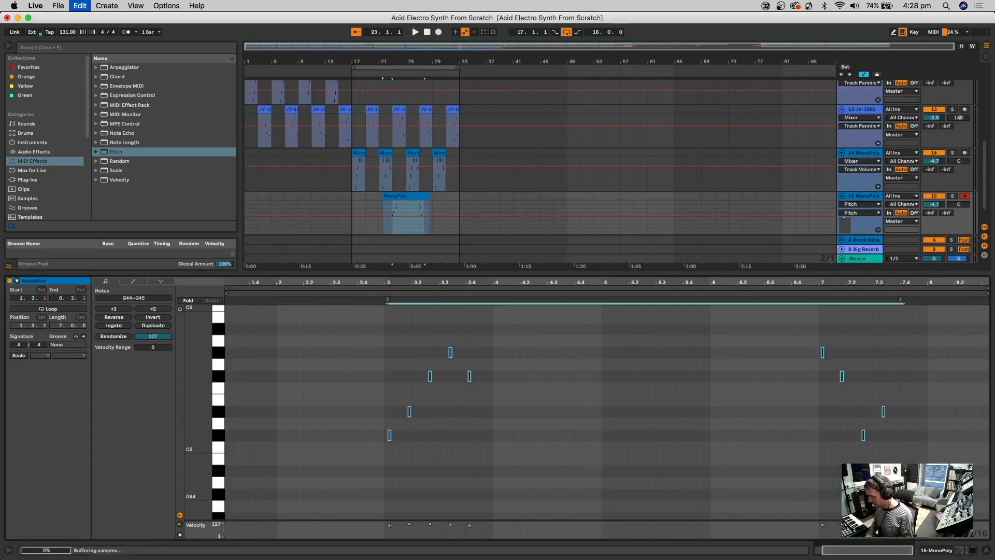
key(space)
Step: Copy bars 25 to 29 of the new melody to bar 17 and set its track volume to -6.6 dB
click(446, 201)
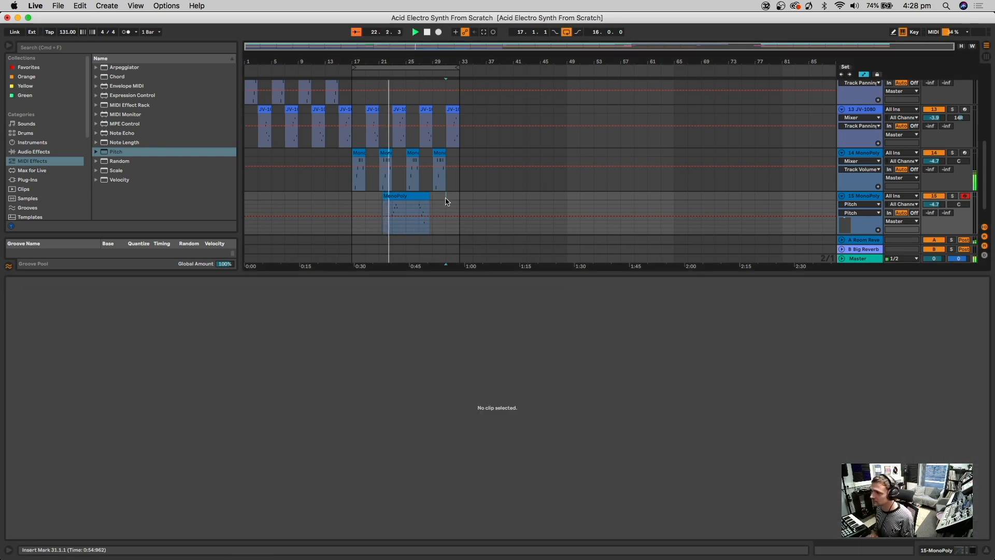
drag(433, 203, 365, 195)
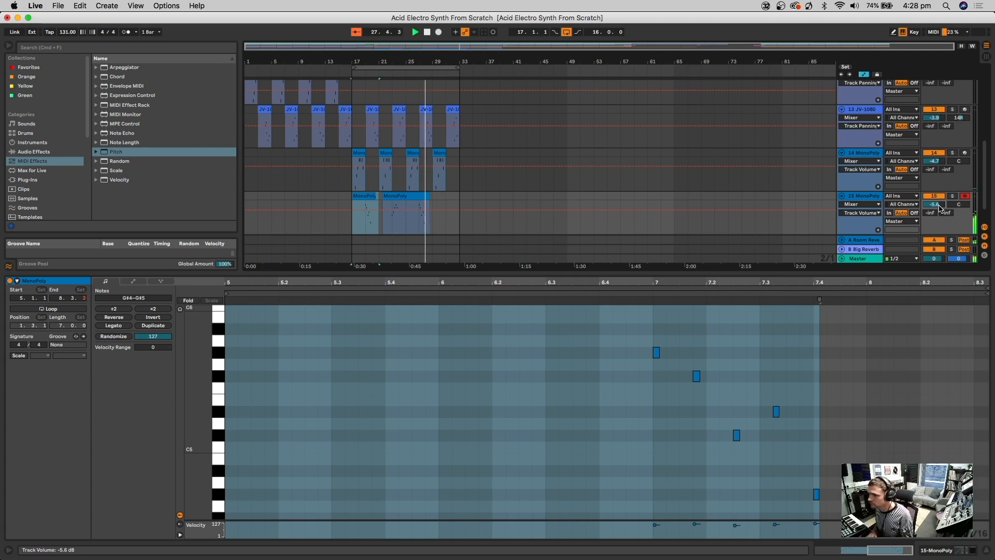
click(986, 550)
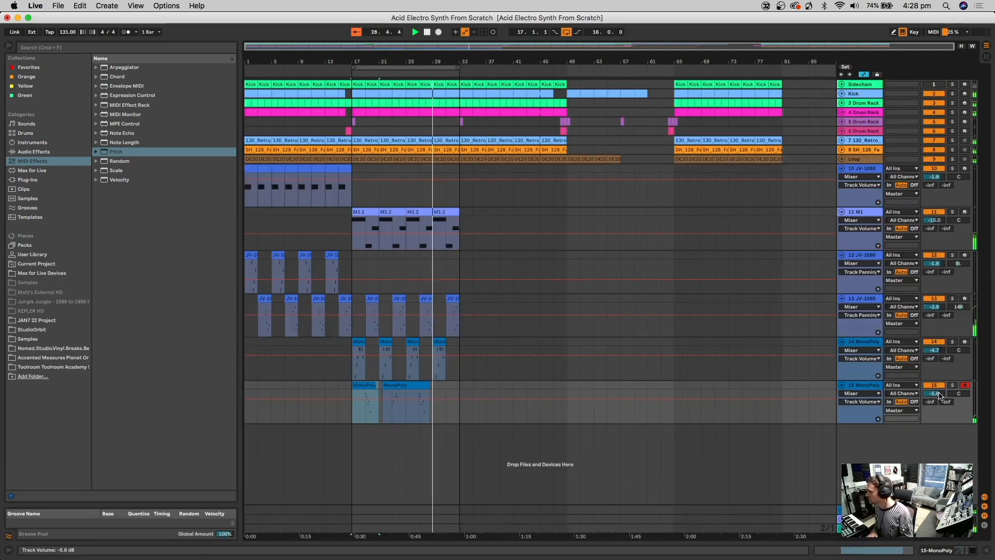
drag(937, 394, 937, 399)
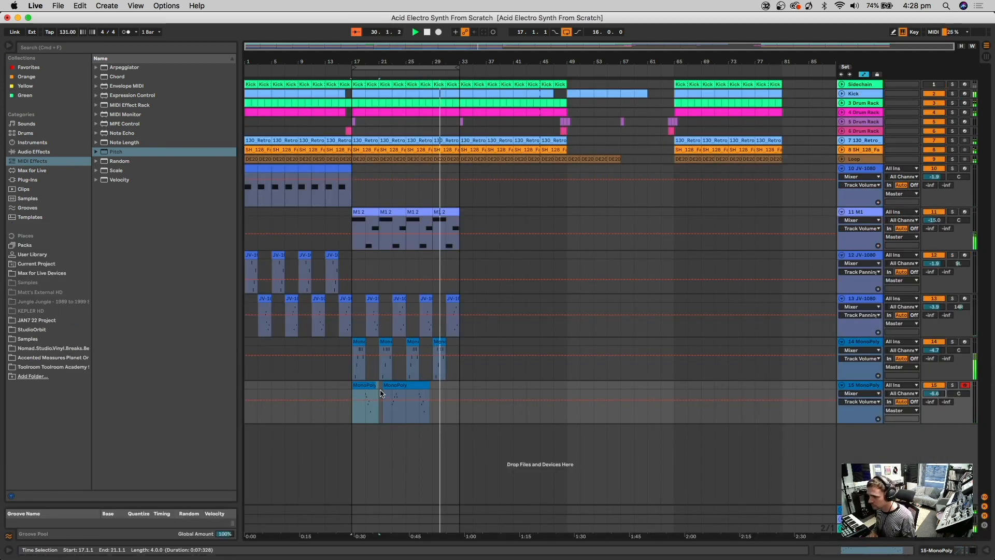
Step: Copy the melody phrase from bars 17 to 21 to bar 29 and play the arrangement from the beginning
drag(378, 387, 355, 386)
key(super+d)
key(super+d)
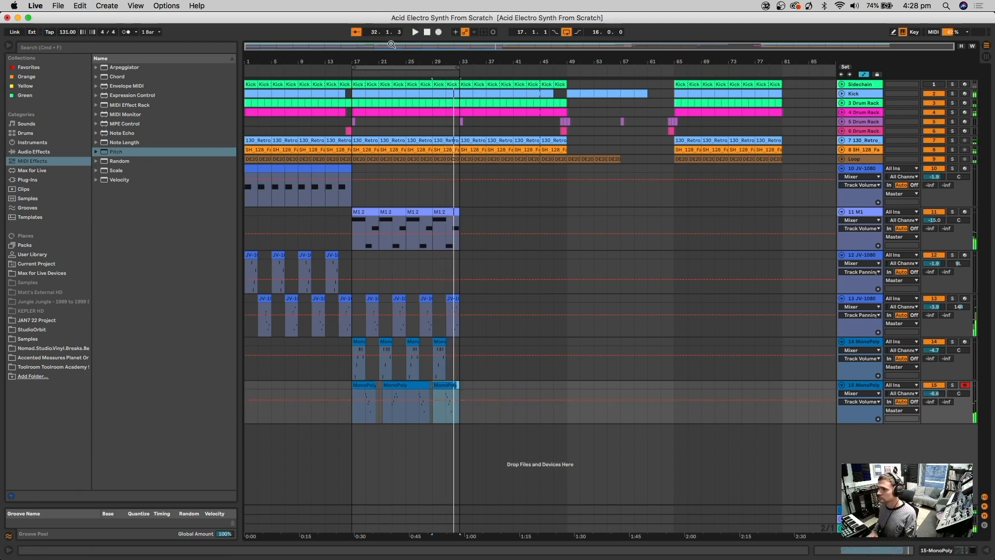
click(430, 34)
key(space)
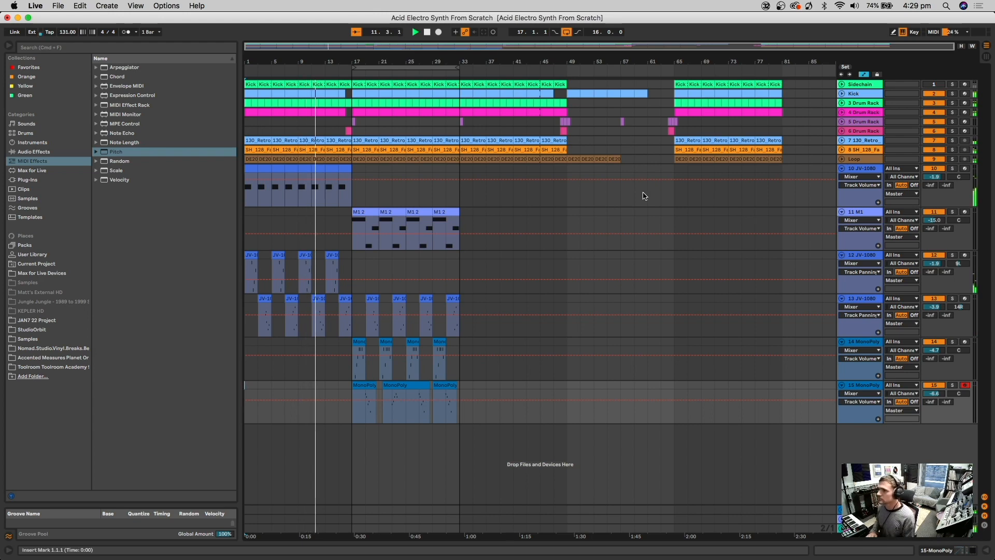
Step: Fold the JV-1080, M1 and MonoPoly tracks 10 to 15 in the arrangement
drag(336, 61, 333, 71)
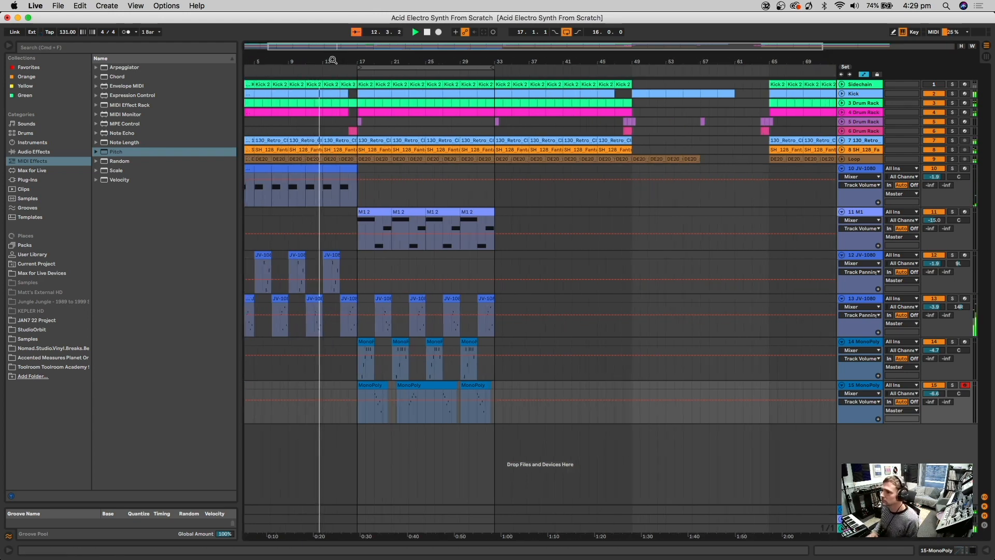
click(842, 385)
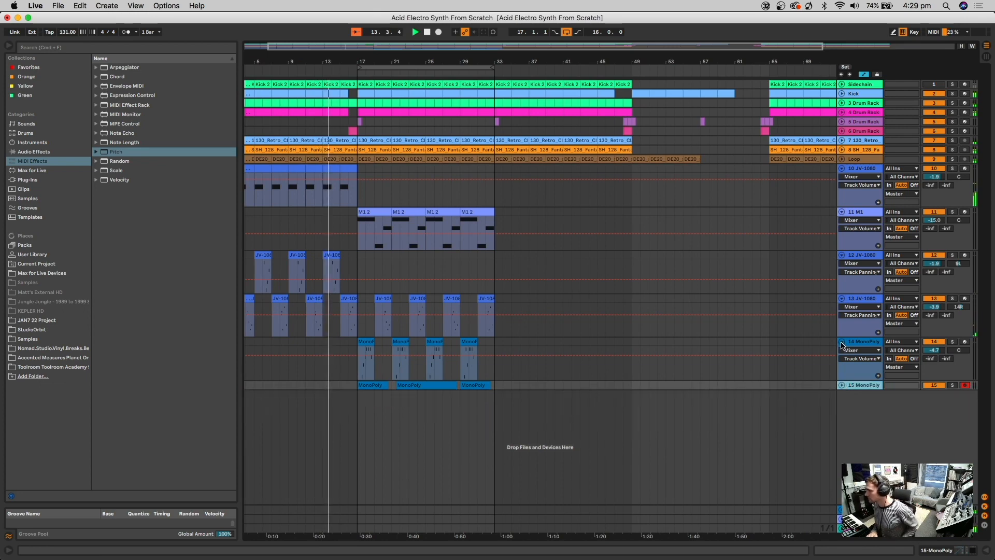
click(841, 342)
click(841, 299)
click(841, 254)
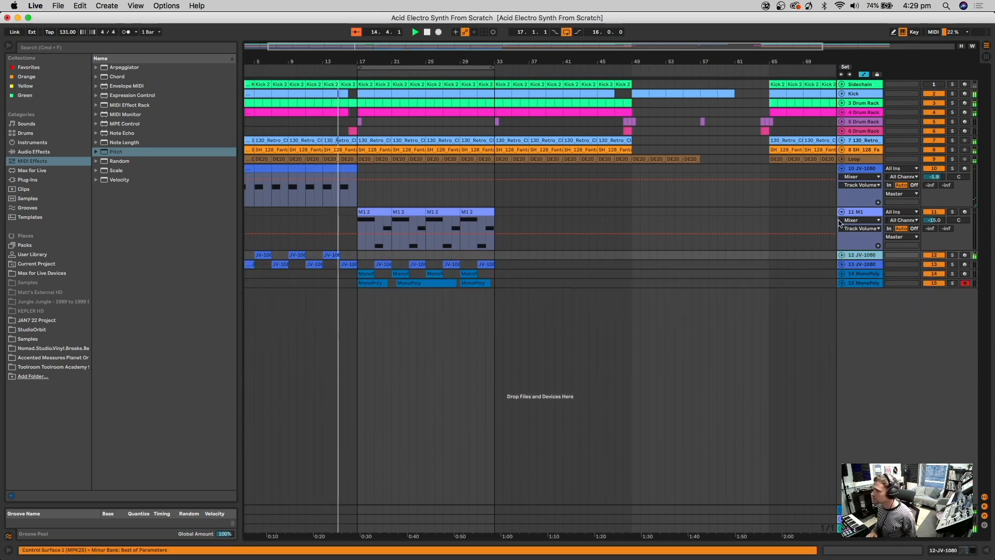
click(842, 211)
click(842, 168)
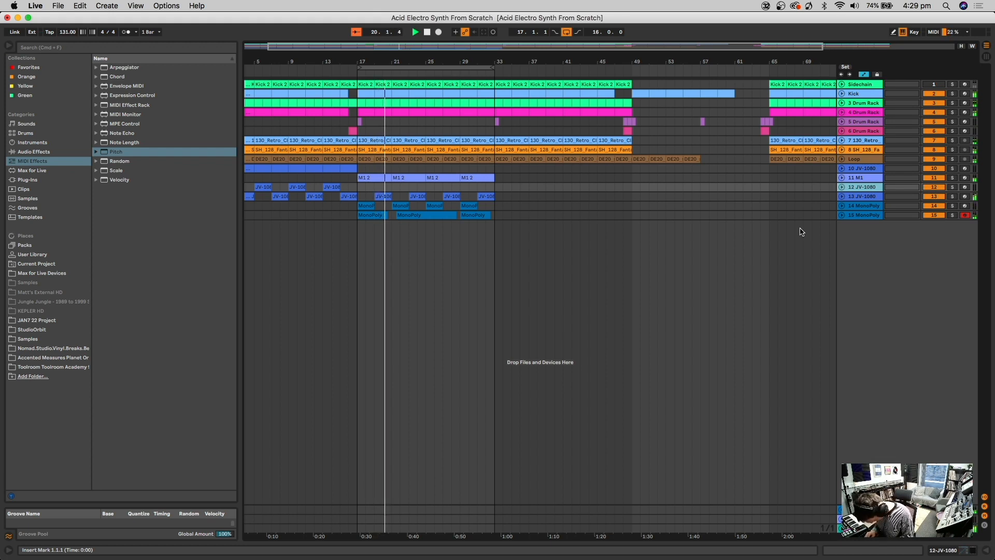
double_click(452, 61)
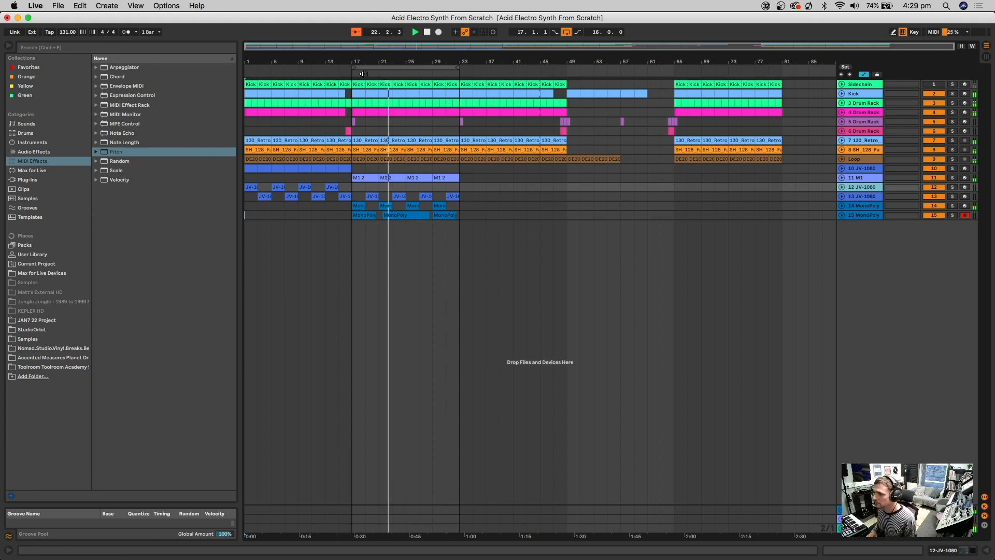
Step: Add a new MIDI track below the MonoPoly tracks and load the Roland Cloud TB-303 VST3 plug-in onto it
click(858, 218)
key(super+shift+t)
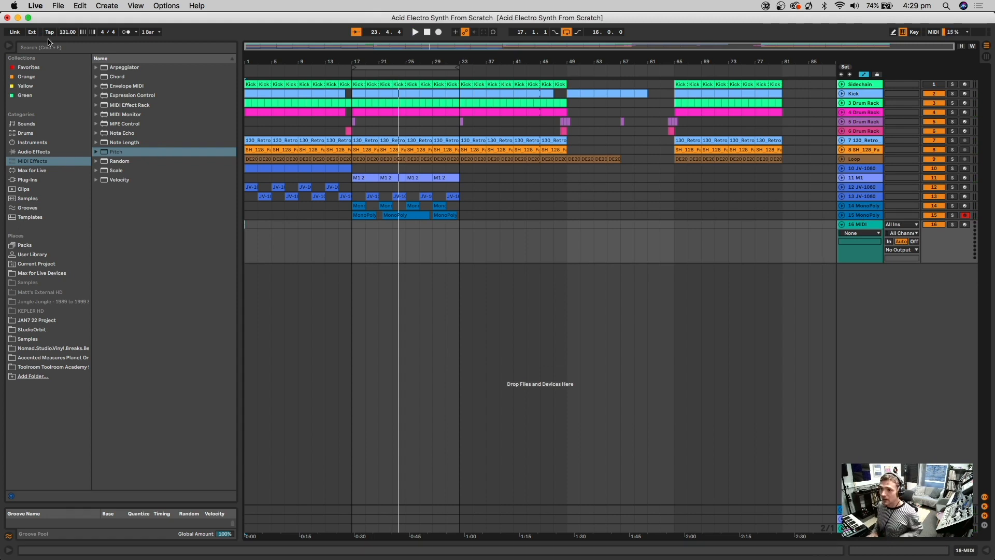
click(36, 180)
click(95, 77)
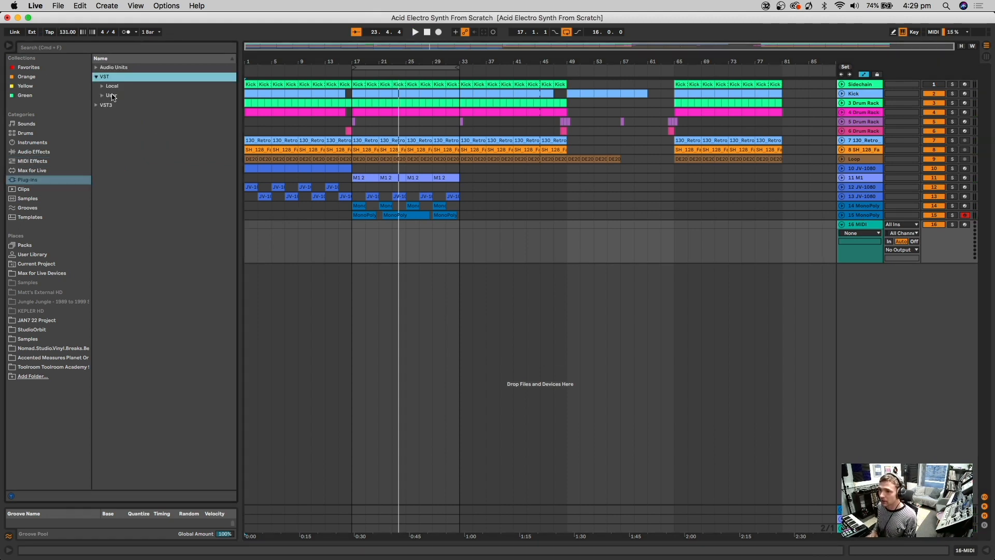
click(102, 49)
text(303)
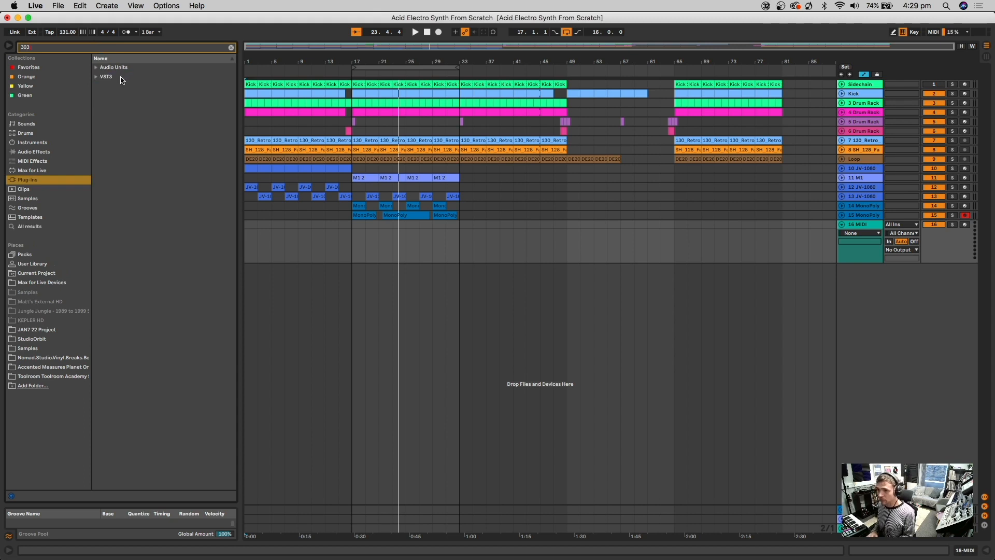
click(96, 78)
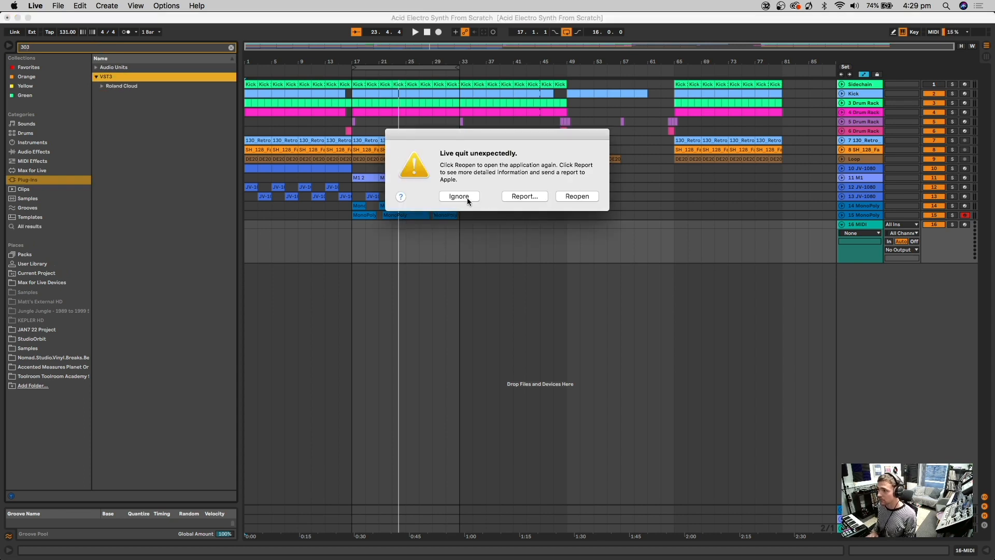
click(468, 198)
click(103, 86)
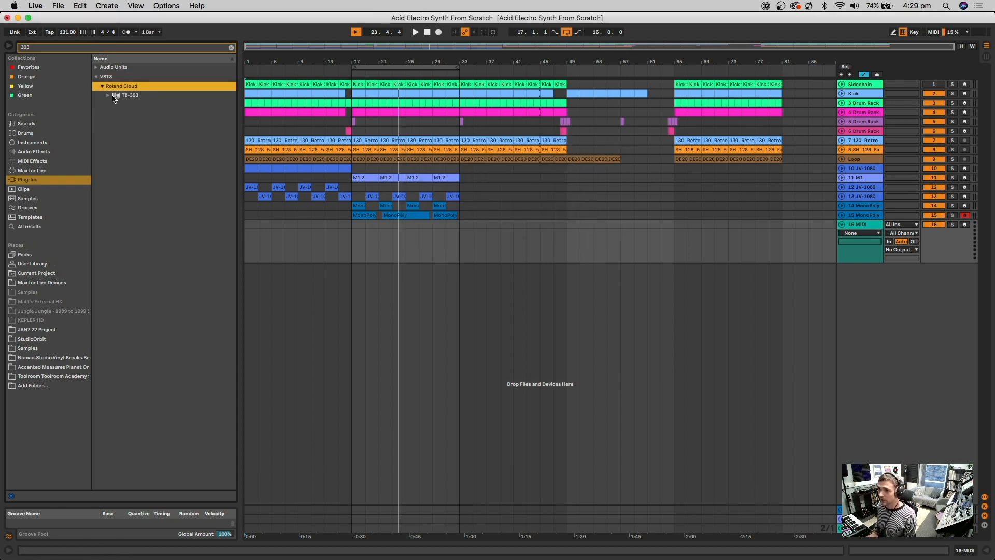
drag(114, 99, 353, 248)
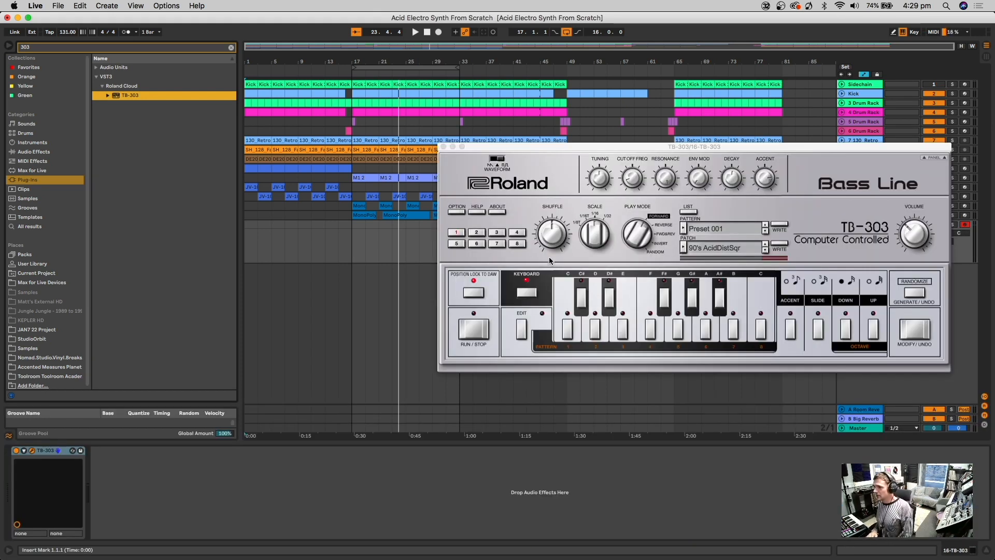
Step: Toggle the TB-303's position lock to DAW, load the Acid Clean Saw patch and close the plug-in window
click(475, 295)
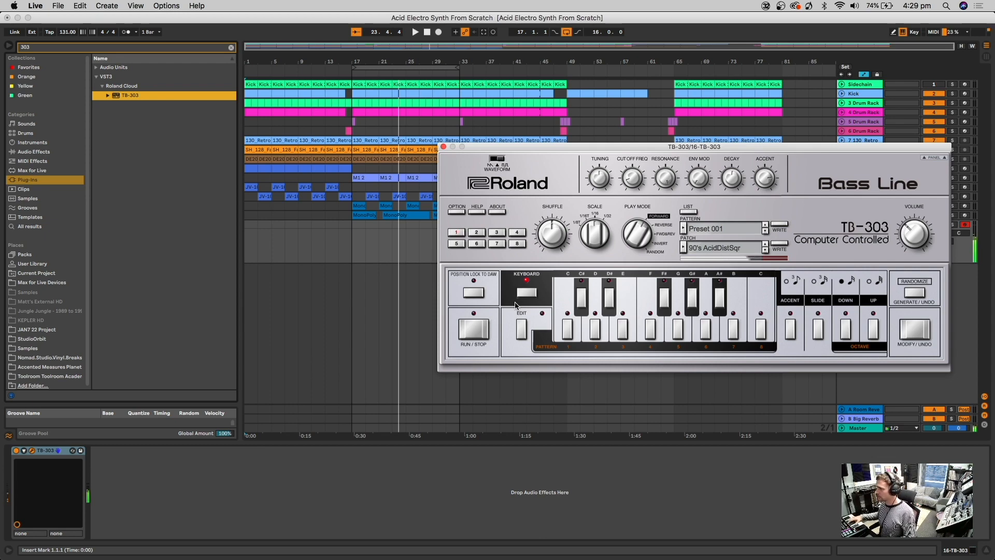
click(766, 251)
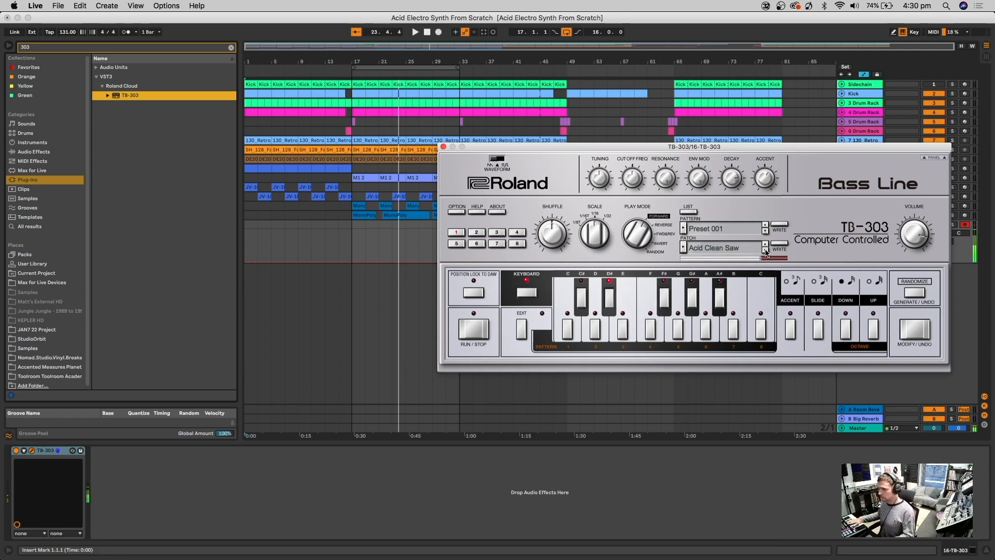
click(444, 146)
Step: Search the plug-ins for "delay" and add the ValhallaDelay VST after the TB-303 on its track
click(29, 47)
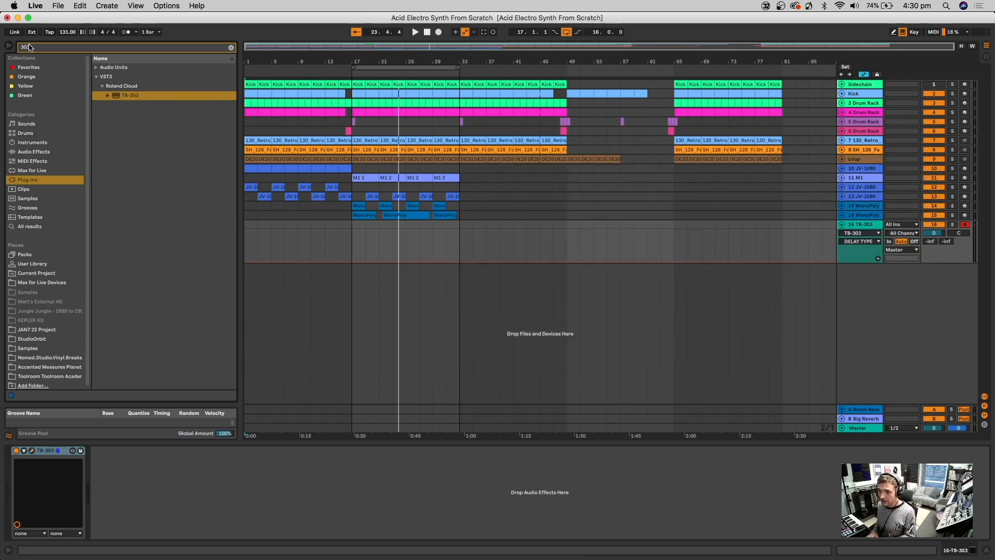
text(delay)
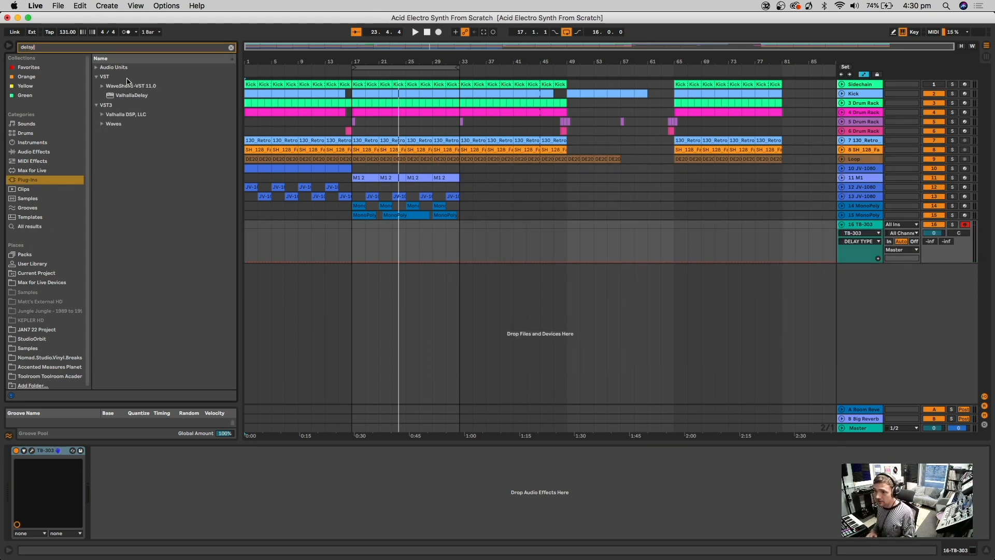
drag(119, 99, 294, 206)
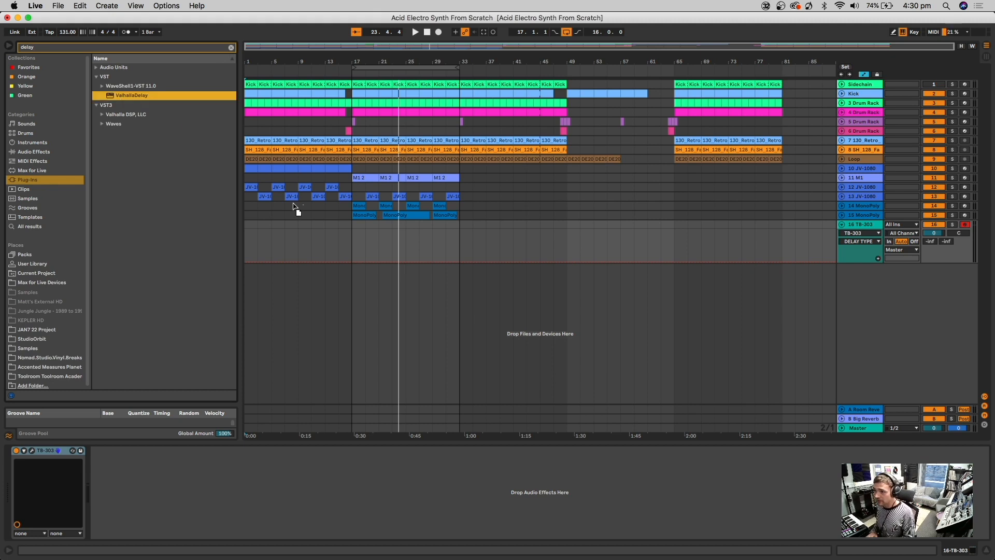
drag(381, 250, 381, 249)
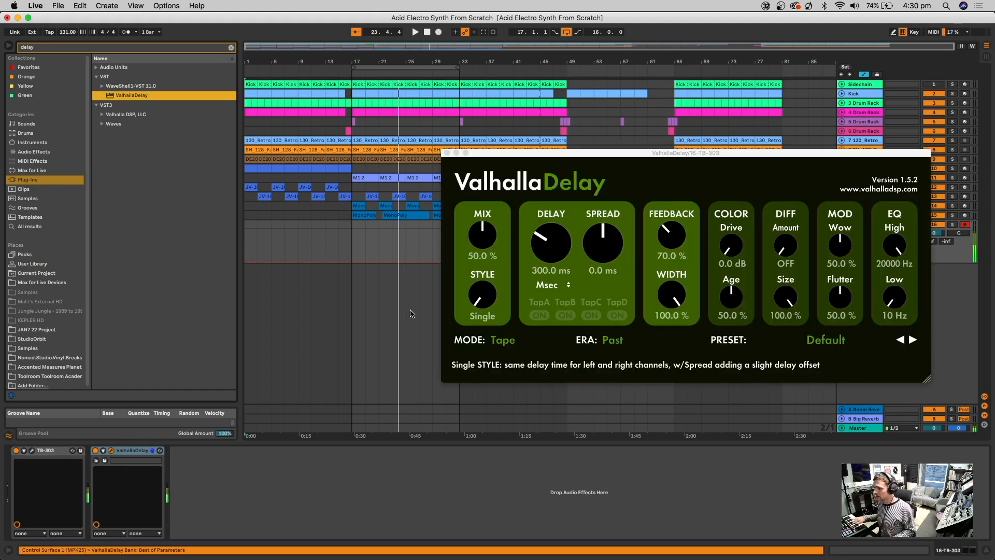
Step: Load ValhallaDelay's PITCH-Dotted8thDetuned preset and set its mix to 22.1%
click(842, 338)
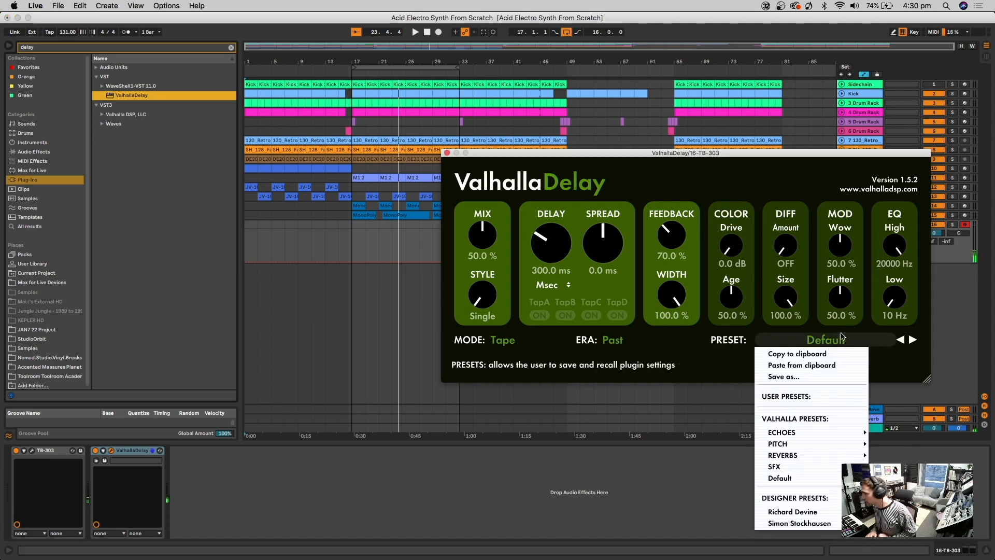
mouse_move(830, 433)
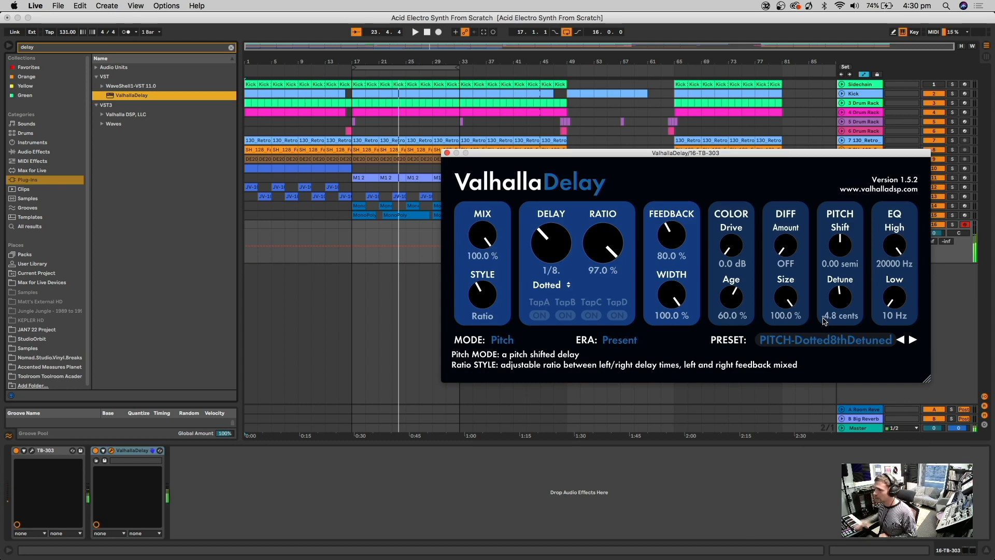
drag(471, 237, 475, 305)
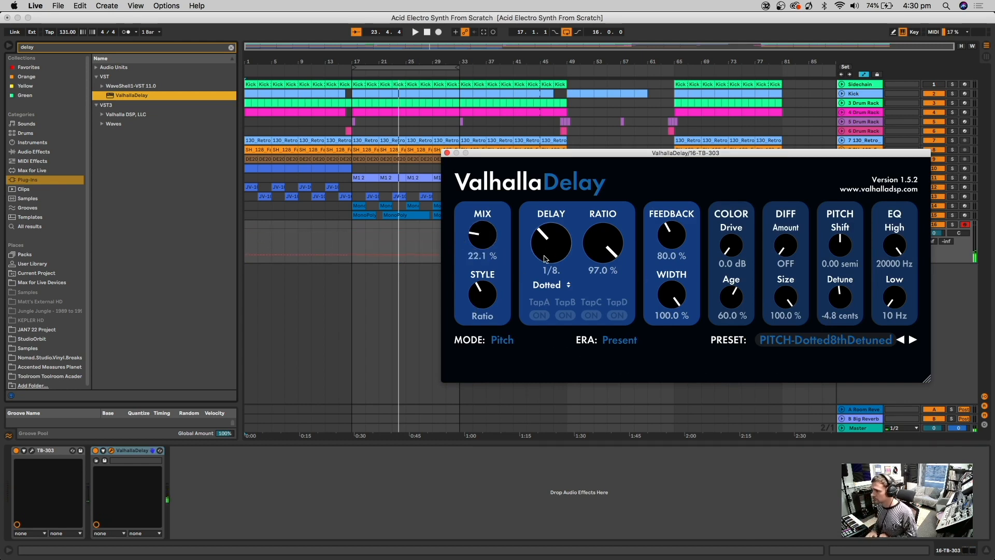
Step: Set ValhallaDelay to a dotted 1/32 delay with 22.0% feedback and about 9.4% mix, and close its window
drag(548, 267, 548, 272)
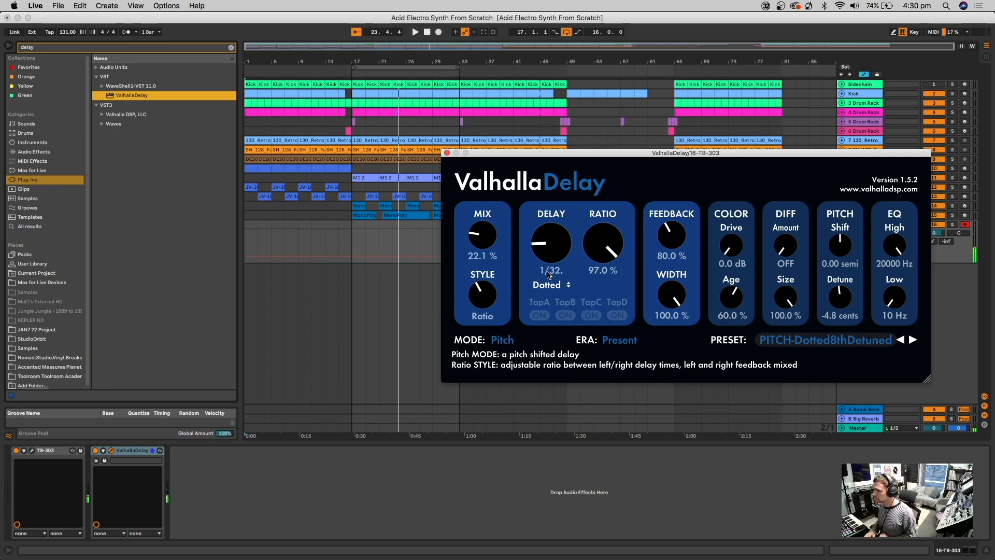
drag(484, 242, 486, 253)
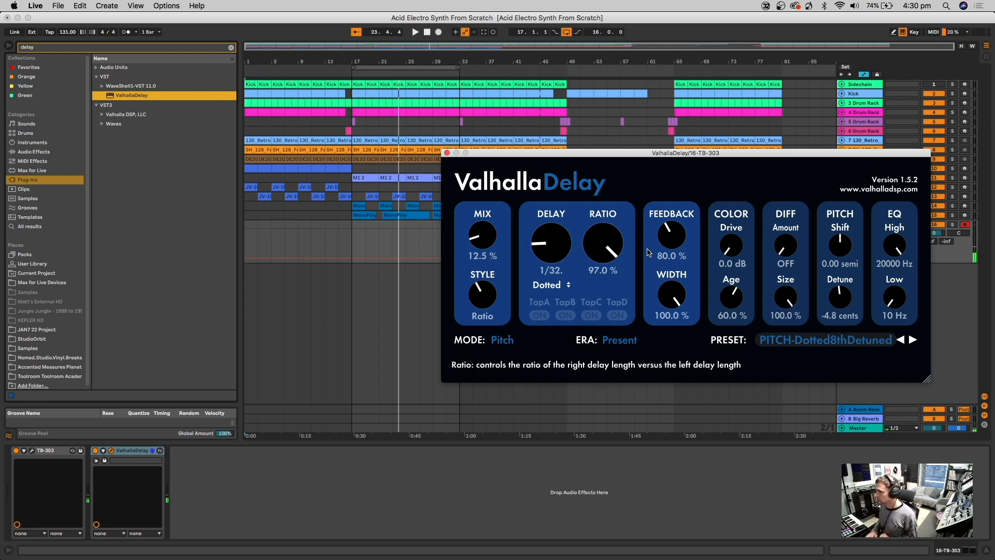
drag(671, 238, 675, 264)
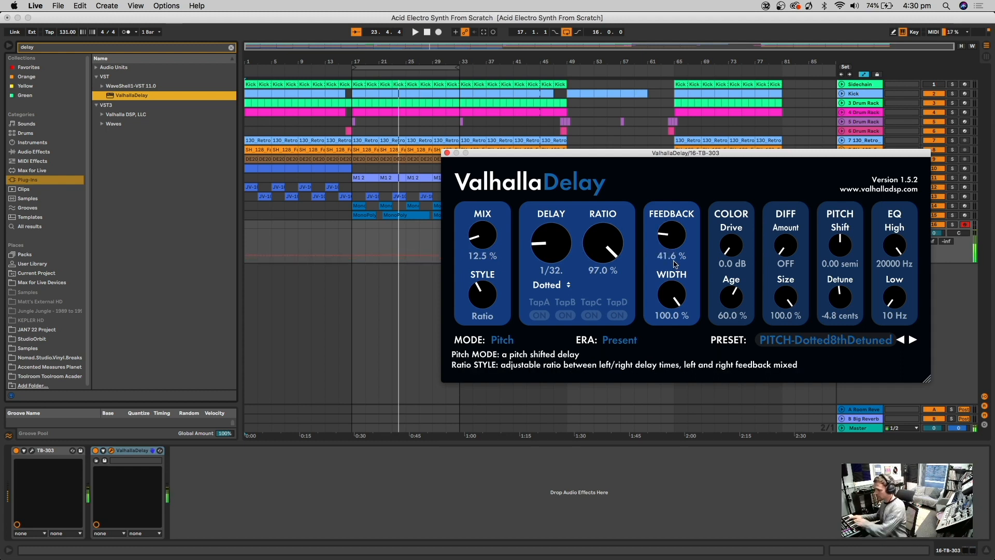
drag(668, 254, 672, 259)
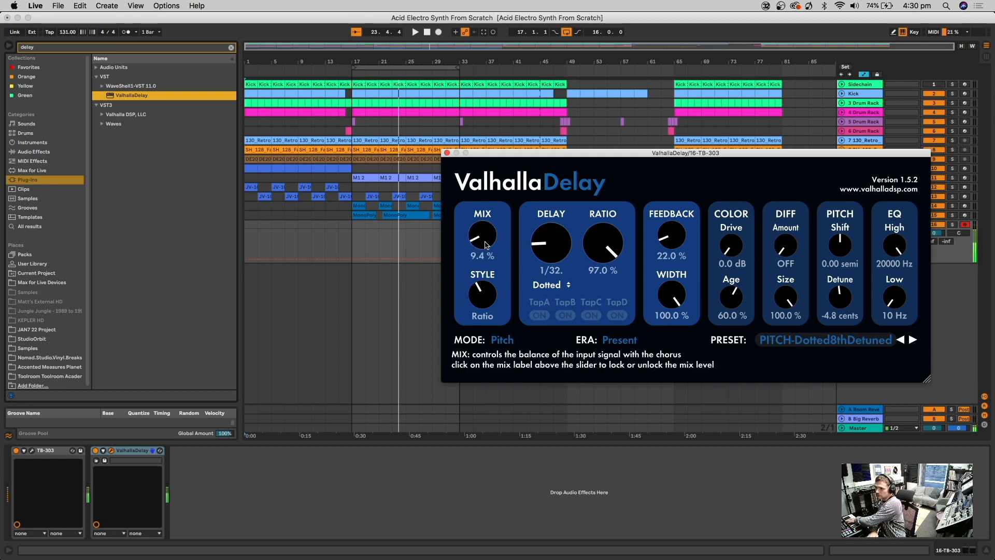
drag(486, 248, 486, 249)
click(447, 153)
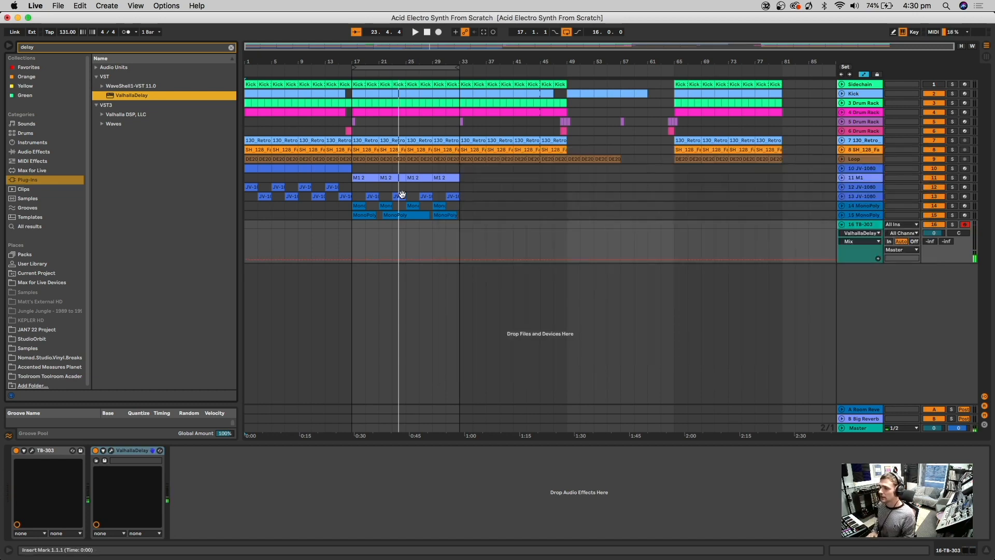
Step: Turn off the arrangement loop and record a TB-303 phrase of about two bars on its track from bar 33
key(space)
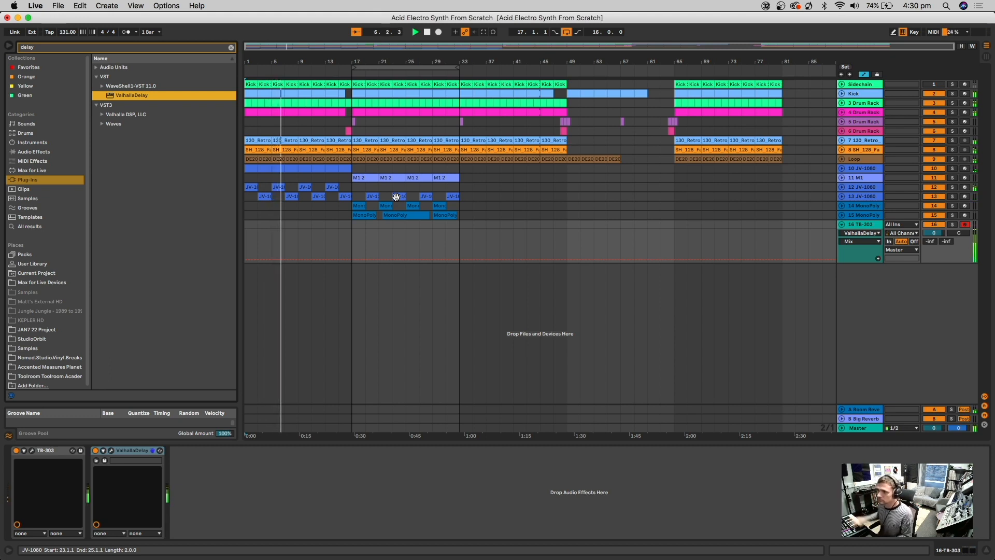
click(454, 78)
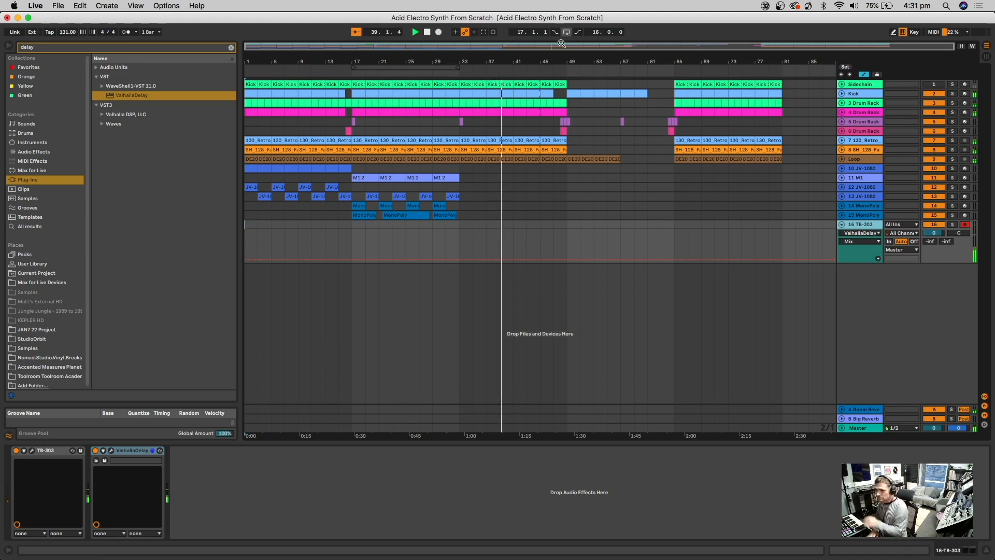
click(461, 235)
key(space)
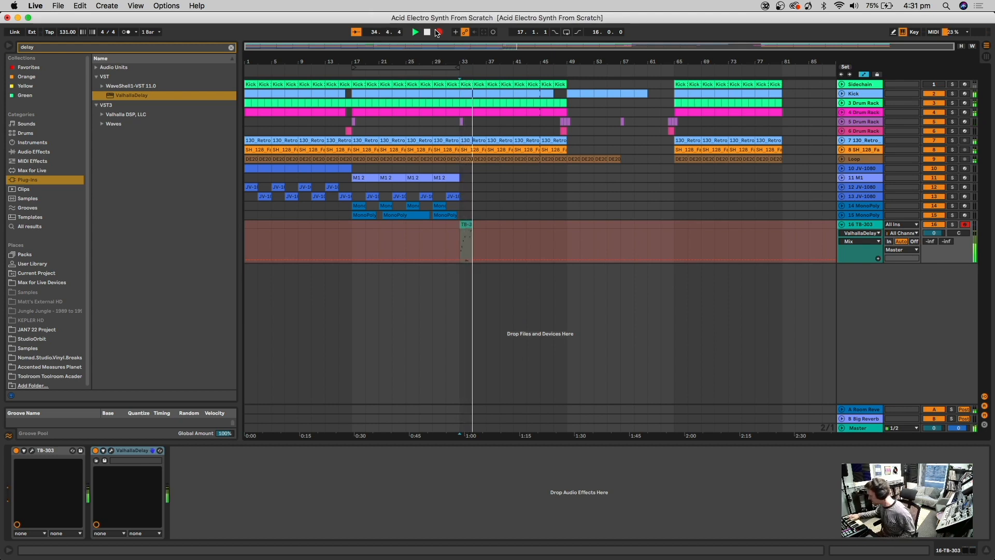
key(space)
Step: Quantize the recorded TB-303 notes, end the clip at bar 35 and start its last D#2 note at 2.4.3
double_click(466, 231)
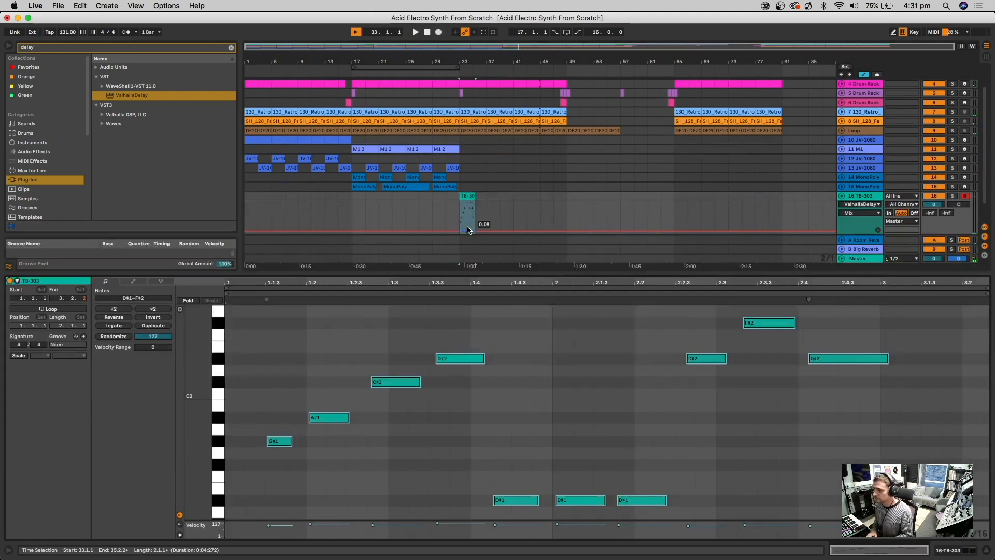
key(space)
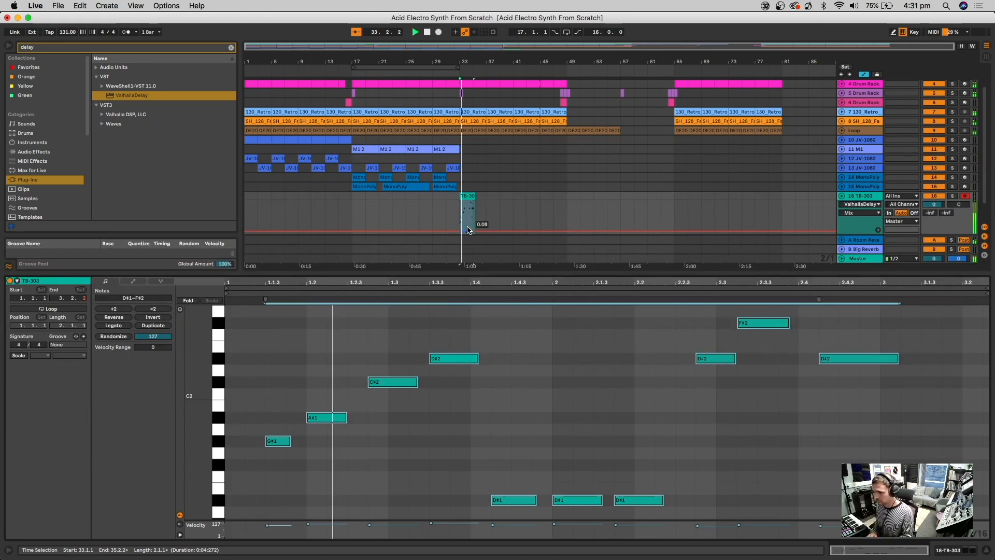
click(501, 203)
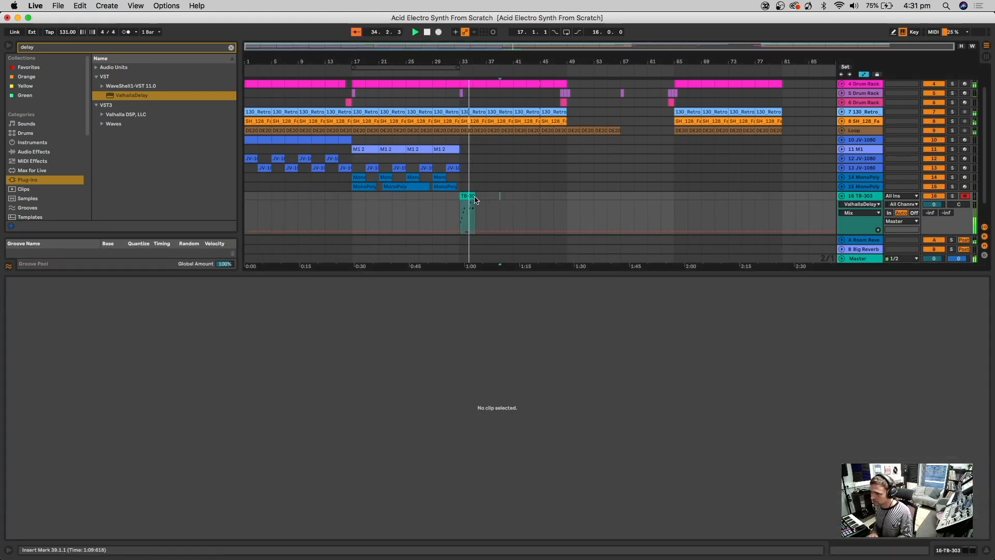
click(476, 200)
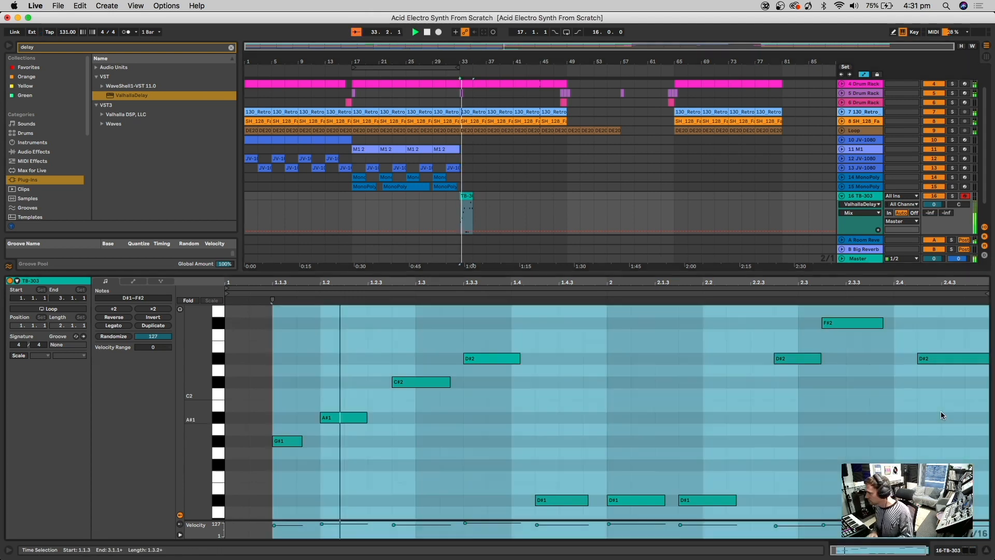
drag(918, 358, 943, 360)
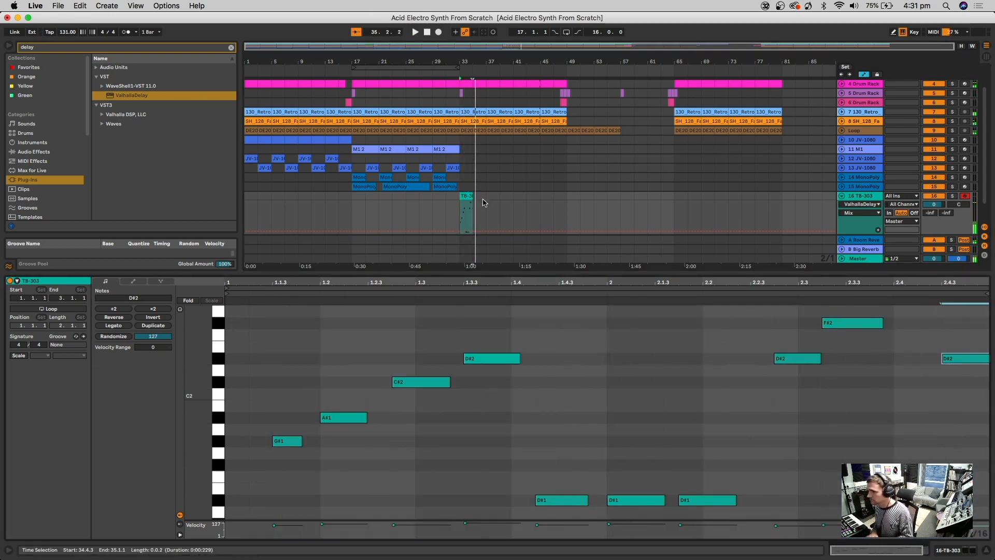
Step: Copy the last clips of JV-1080 track 13 and MonoPoly tracks 14 and 15 to bar 35
alt+drag(438, 176, 481, 178)
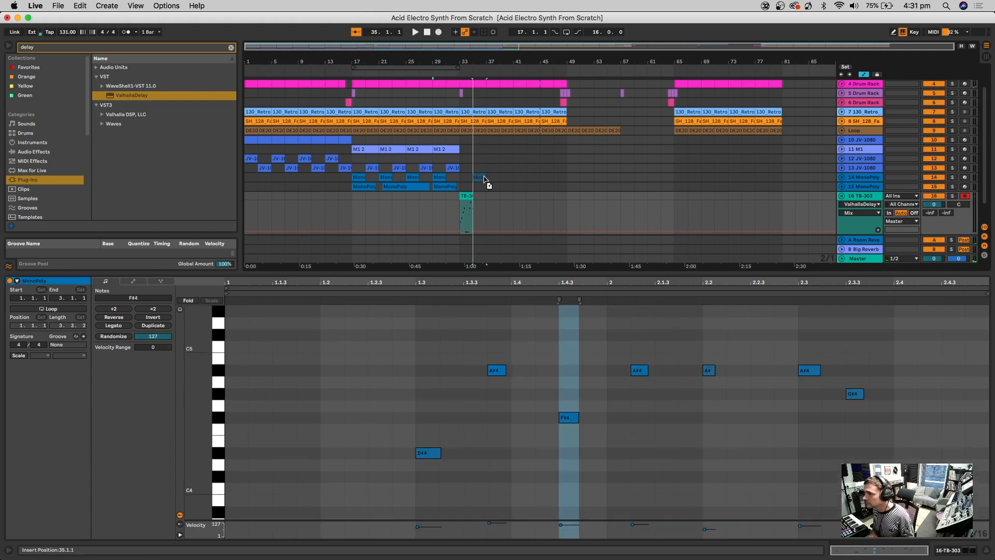
key(space)
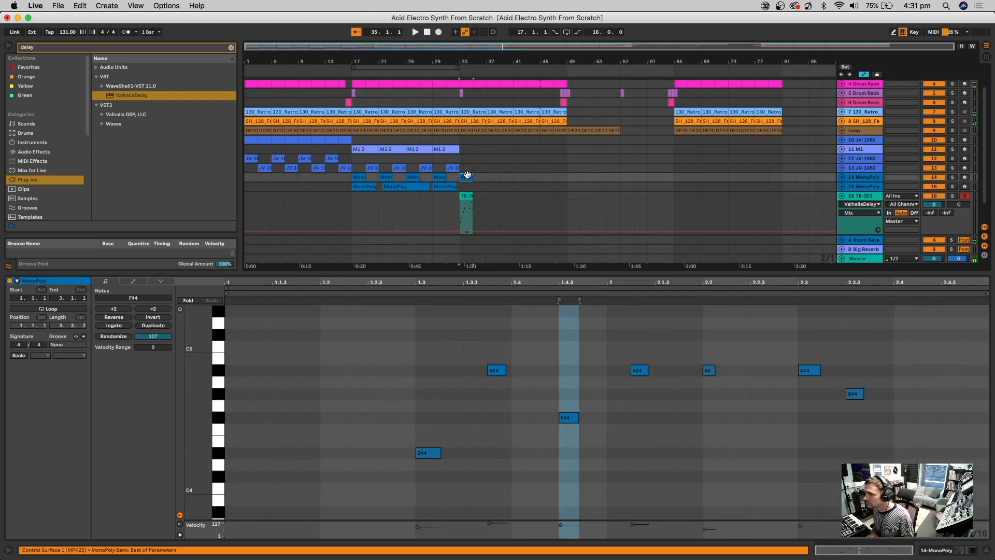
click(452, 167)
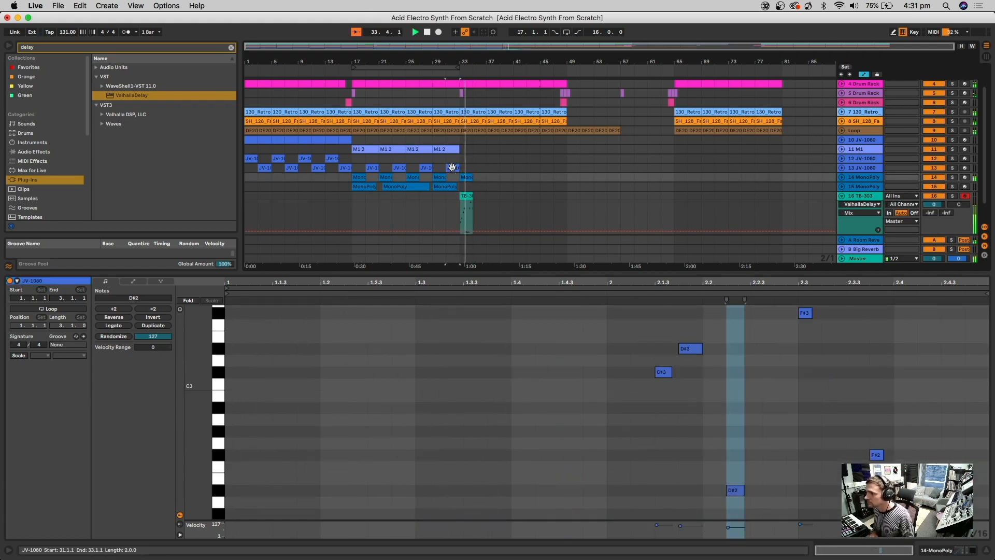
drag(480, 170, 480, 169)
click(479, 177)
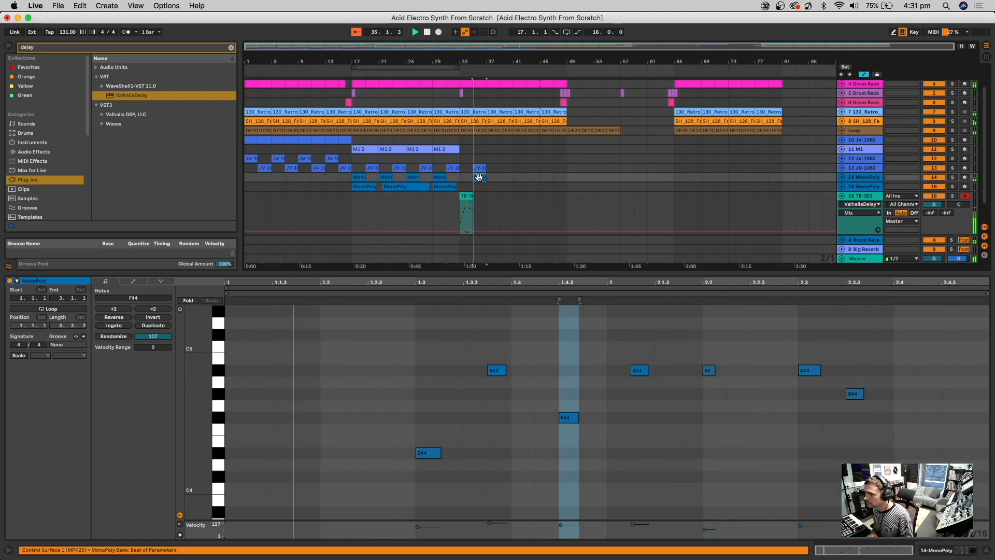
alt+drag(441, 186, 478, 186)
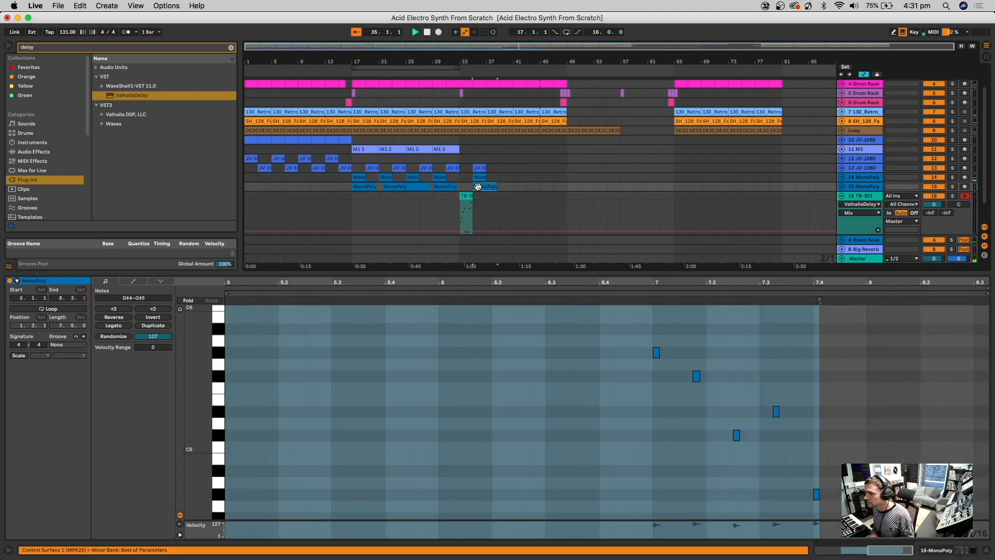
Step: Trim the copied MonoPoly clip on track 15 to its closing notes, spanning 35.1.1 to 36.3.2
click(842, 187)
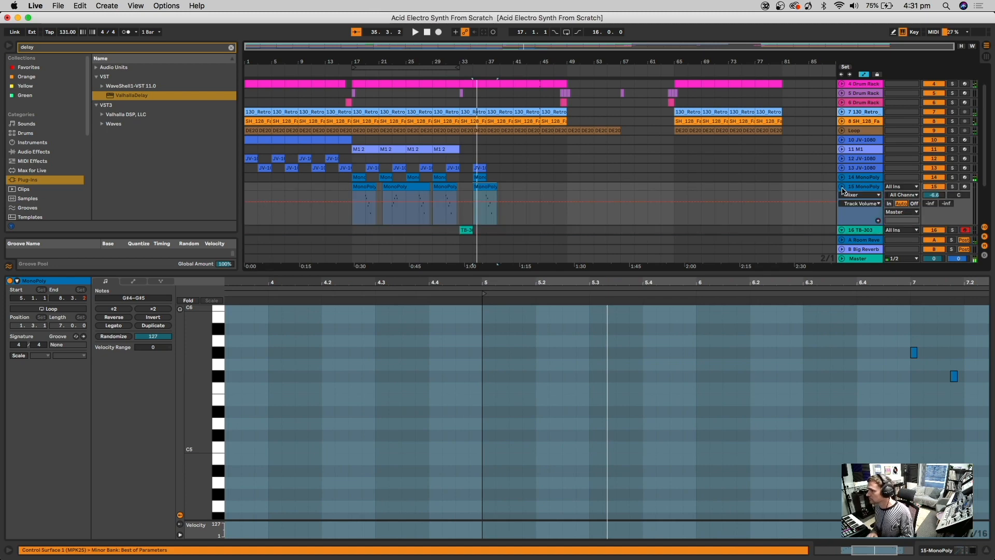
mouse_move(474, 187)
mouse_down()
mouse_move(488, 186)
mouse_move(479, 186)
mouse_up()
key(space)
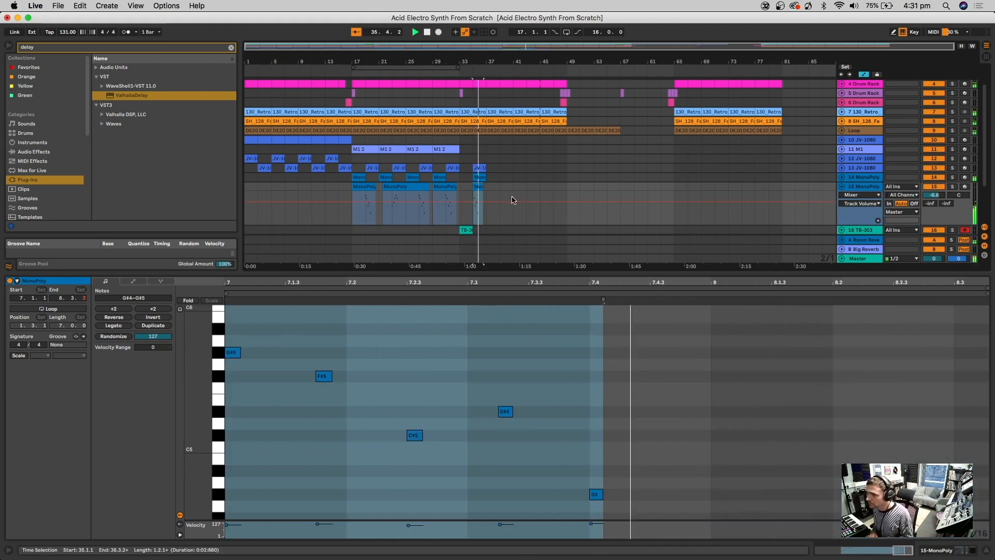
Step: Delete 35.3.1 to 36.1.1 from the copied track 15 MonoPoly clip and 36.1.1 to 36.3.1 from the copied track 13 JV-1080 clip
drag(483, 62, 476, 85)
click(843, 177)
click(843, 168)
scroll(495, 158, down, 4)
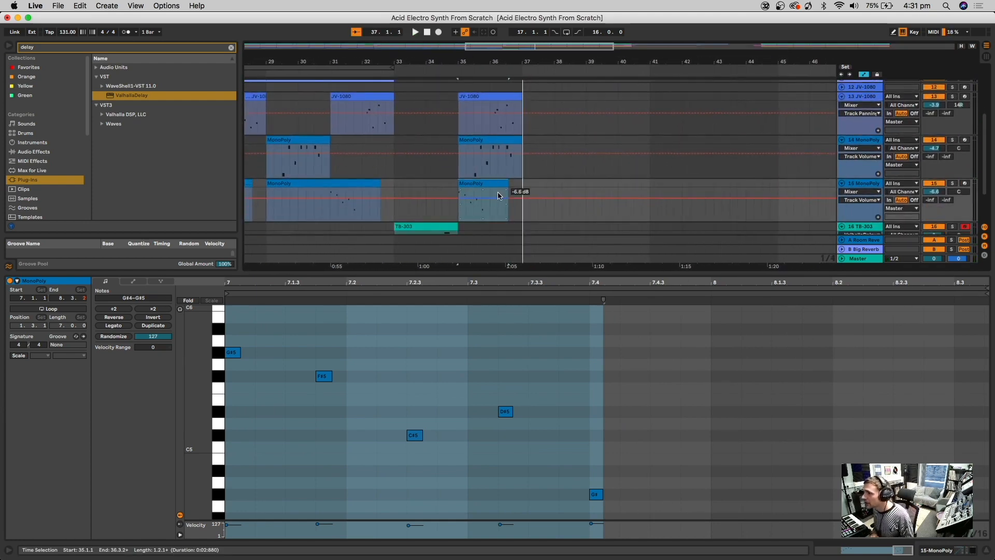
drag(492, 212, 474, 192)
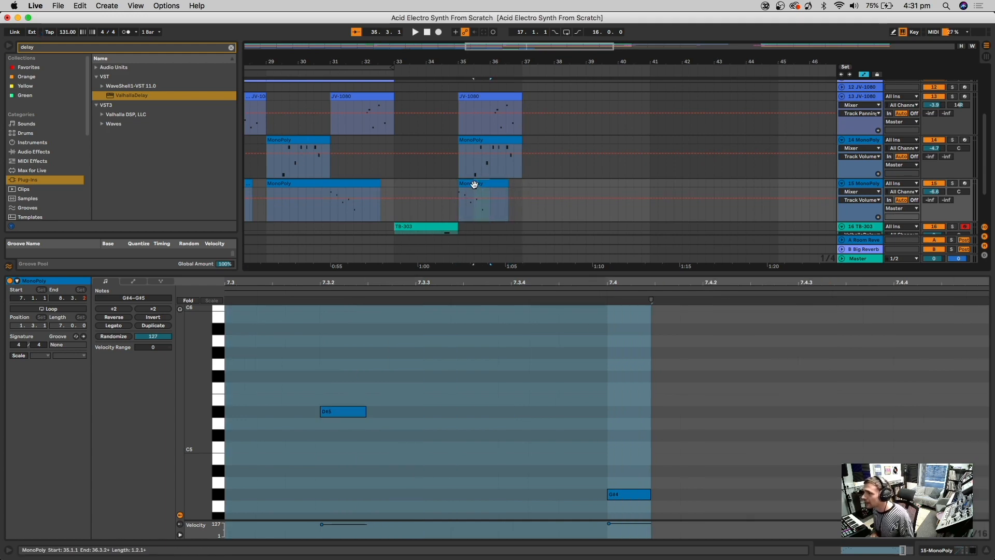
key(equal)
key(Delete)
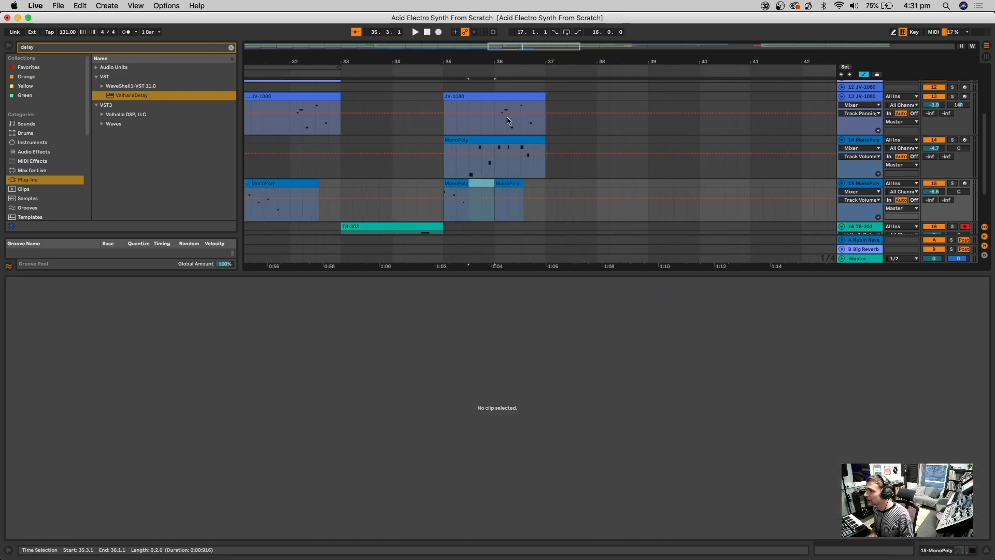
drag(521, 125, 496, 125)
key(Delete)
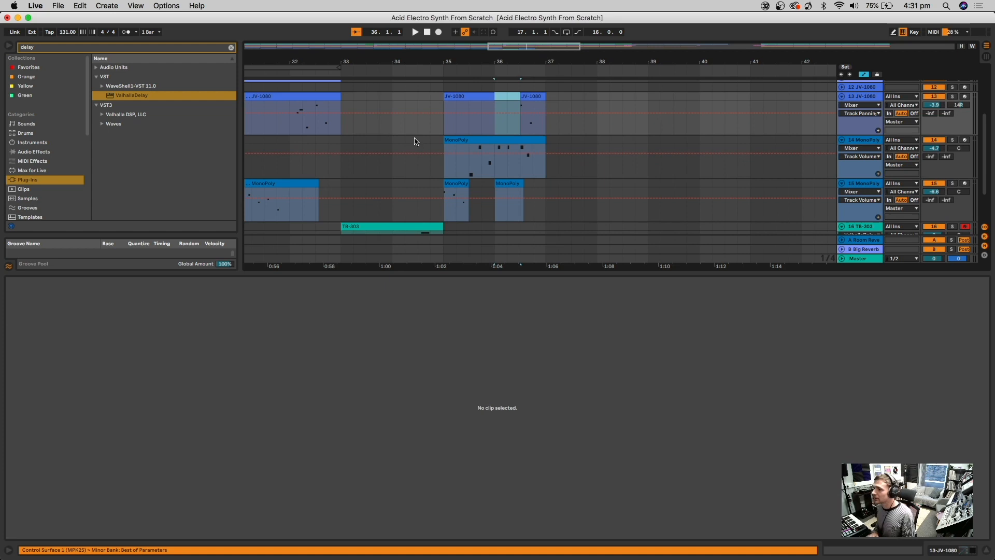
Step: Play the section from bar 33 and duplicate bars 33 to 37 of tracks 13 to 16 to bar 37
click(341, 130)
key(space)
scroll(655, 186, right, 2)
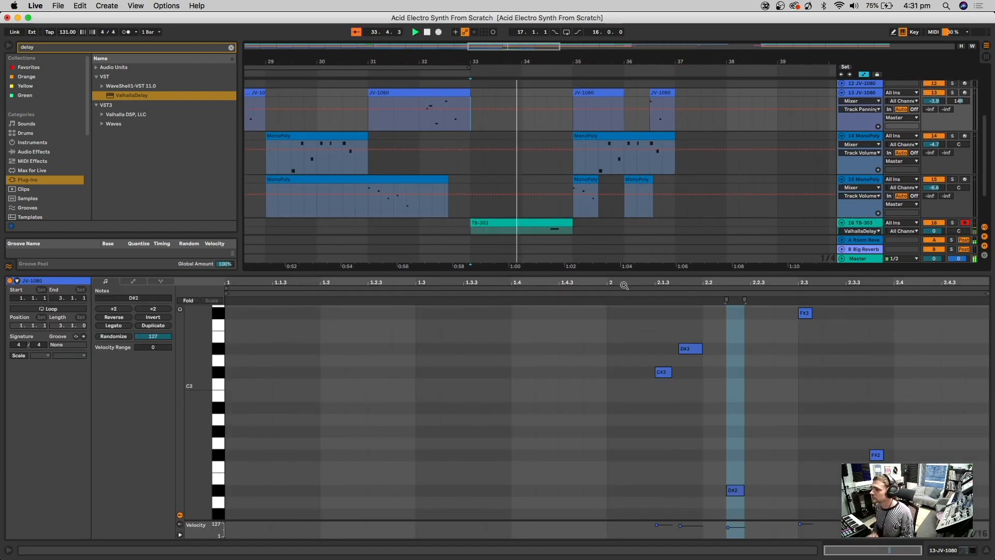
drag(621, 274, 619, 333)
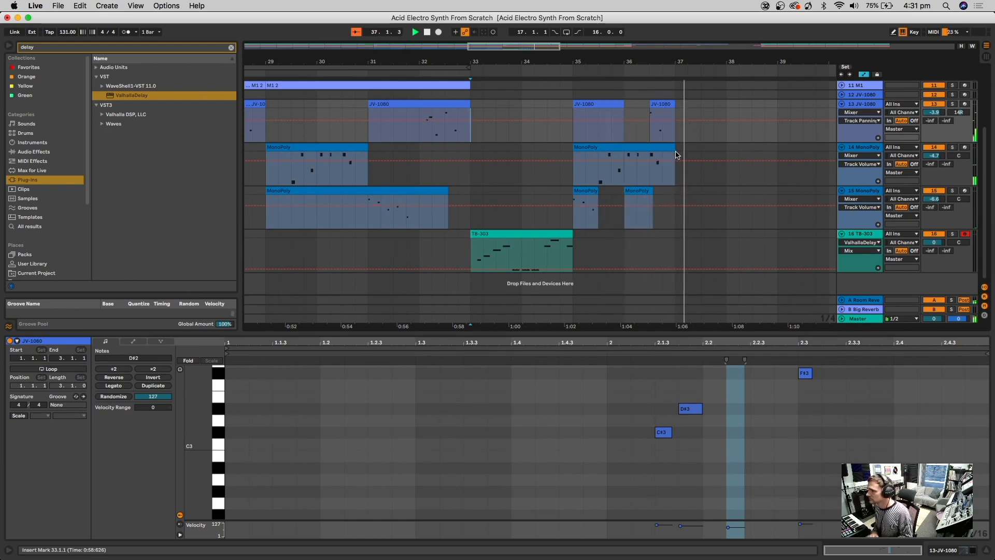
drag(461, 62, 461, 32)
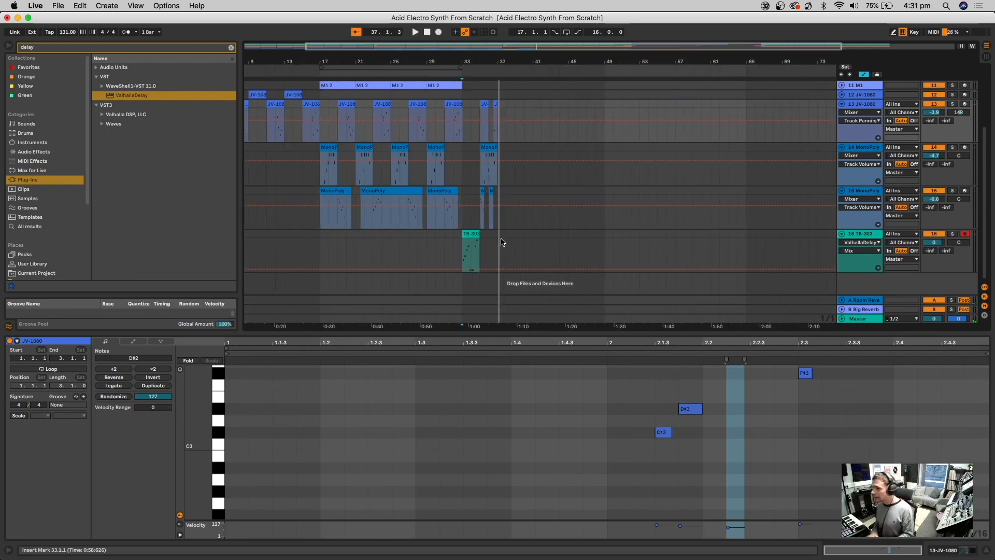
drag(500, 241, 463, 105)
key(super+d)
key(space)
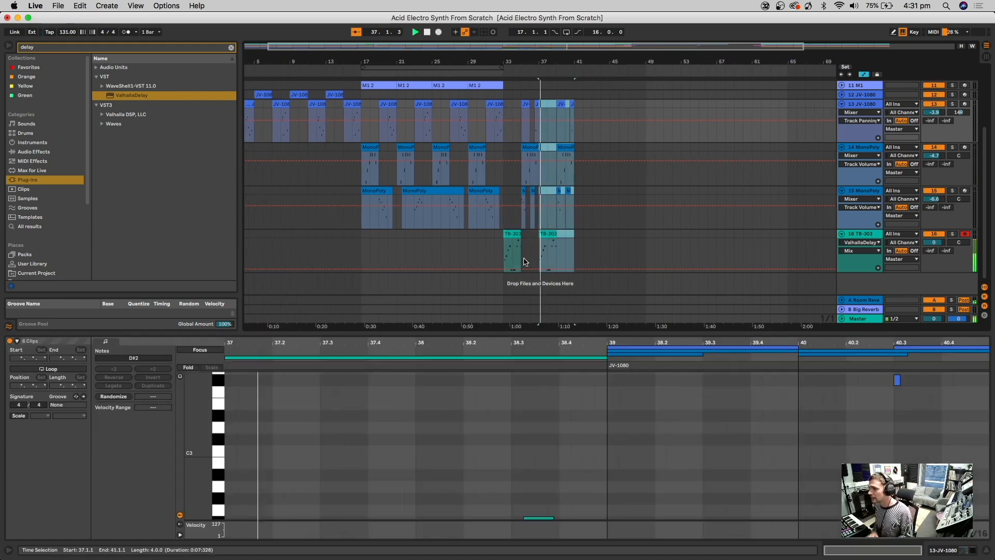
Step: In the duplicated TB-303 clip, raise the F#2 note to G#2 and replace the final D#2 with short C#3 and G#2 notes at 2.4.3 and 2.4.4
click(555, 239)
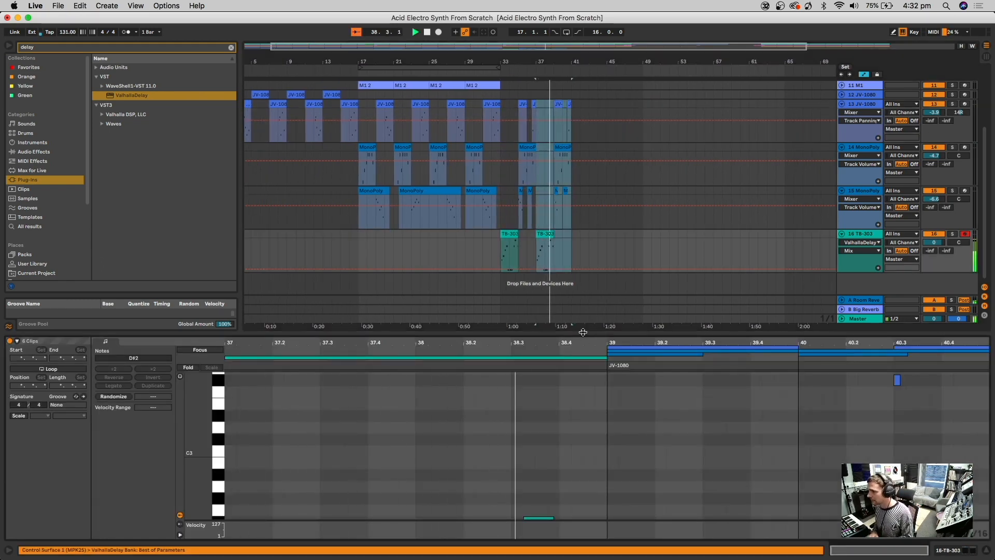
drag(583, 332, 583, 174)
drag(533, 362, 534, 339)
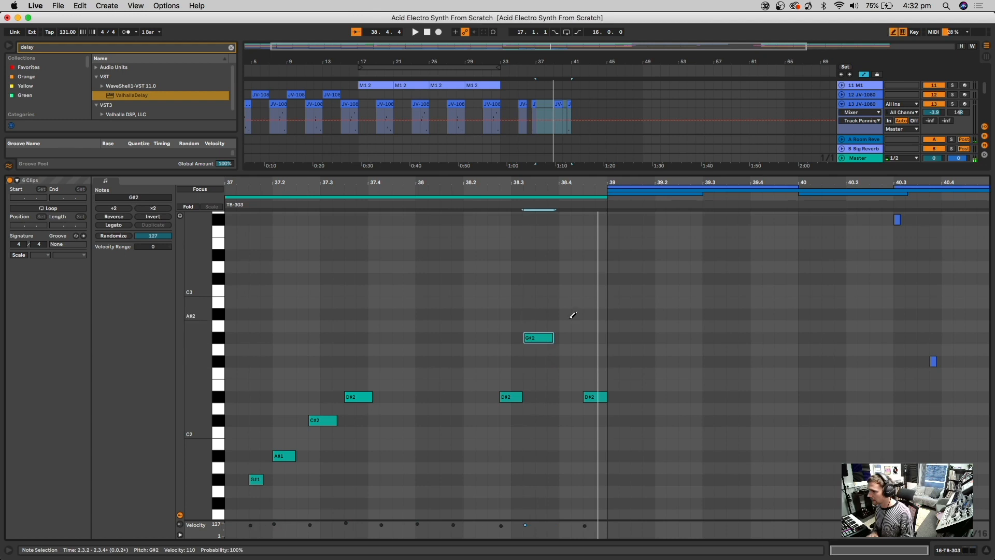
click(593, 277)
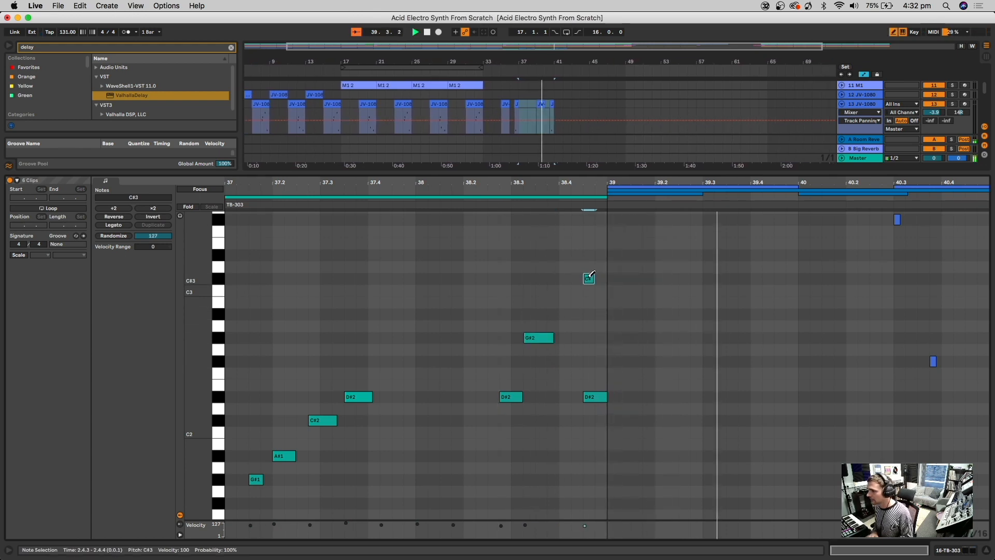
click(595, 396)
click(602, 338)
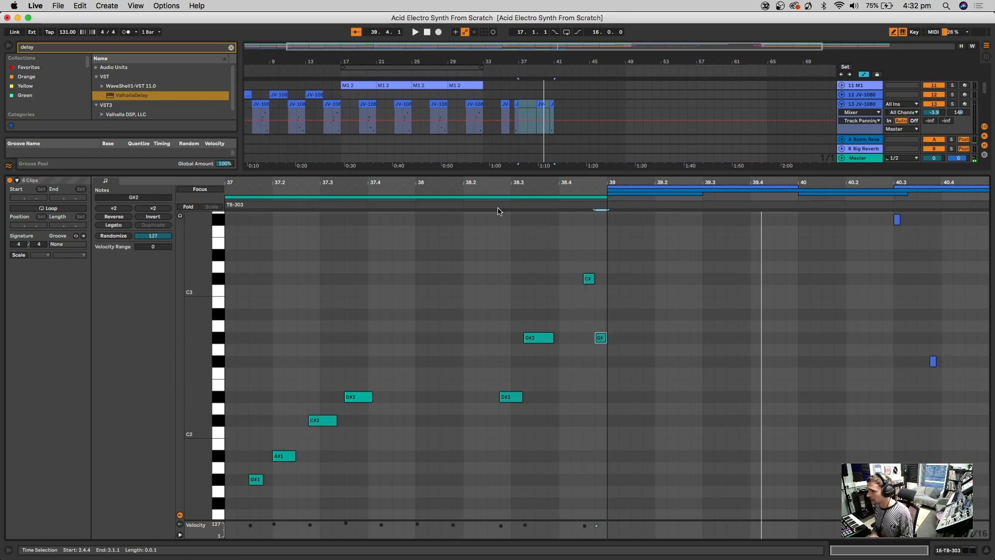
key(space)
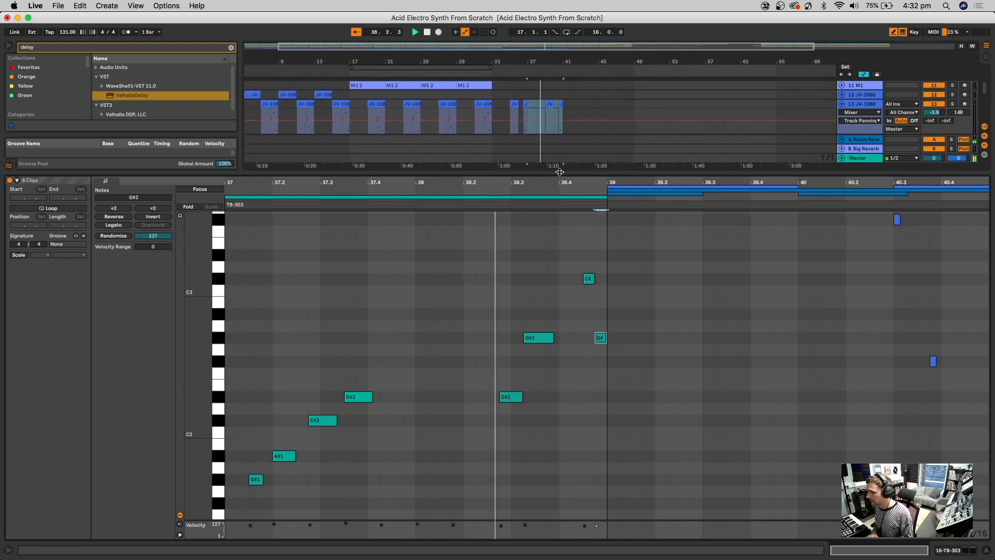
key(space)
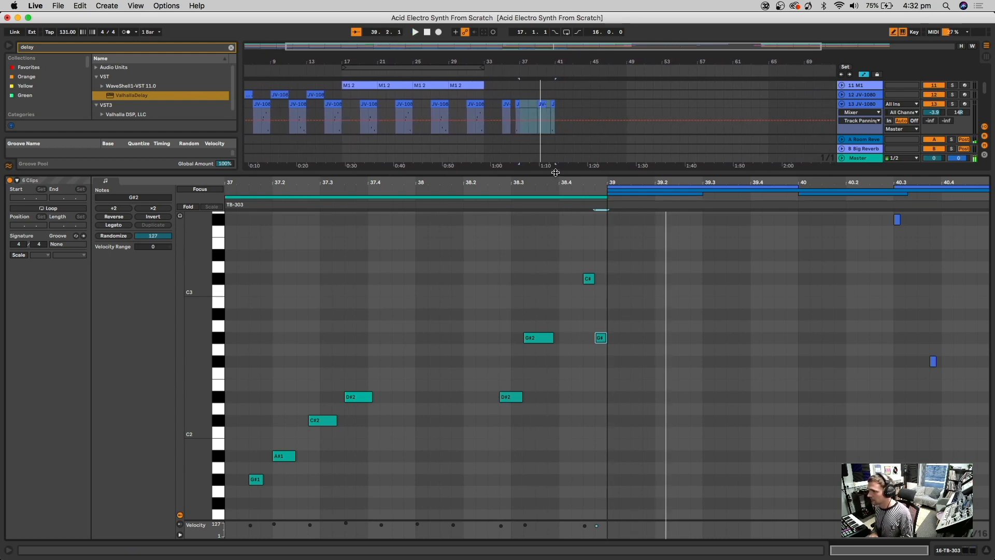
Step: Hide the clip view and duplicate bars 33 to 41 of tracks 13 to 16 to bar 41
key(super+alt+l)
drag(559, 332, 481, 196)
key(super+d)
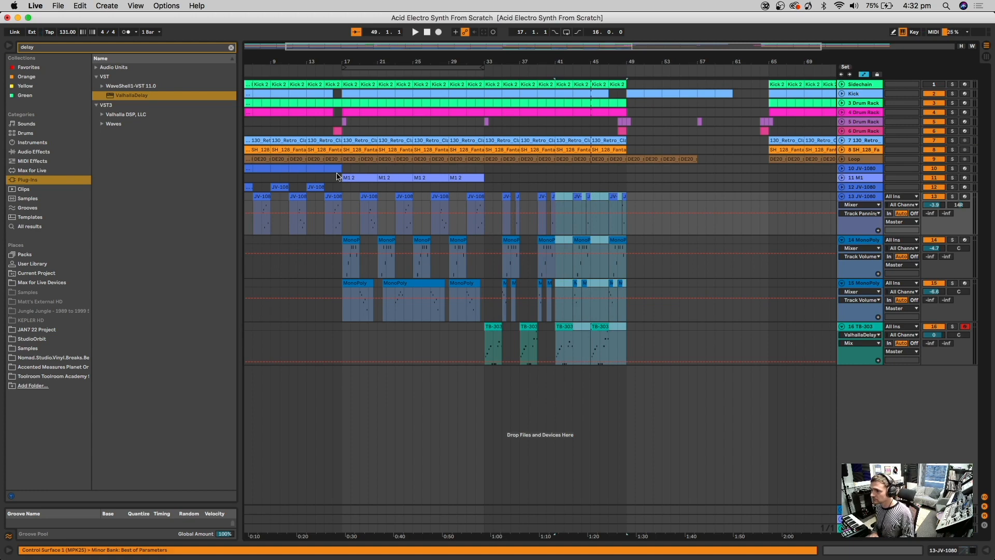
Step: Copy the opening JV-1080 part on track 10 to bar 33 and start playback there
click(344, 171)
click(485, 171)
key(super+v)
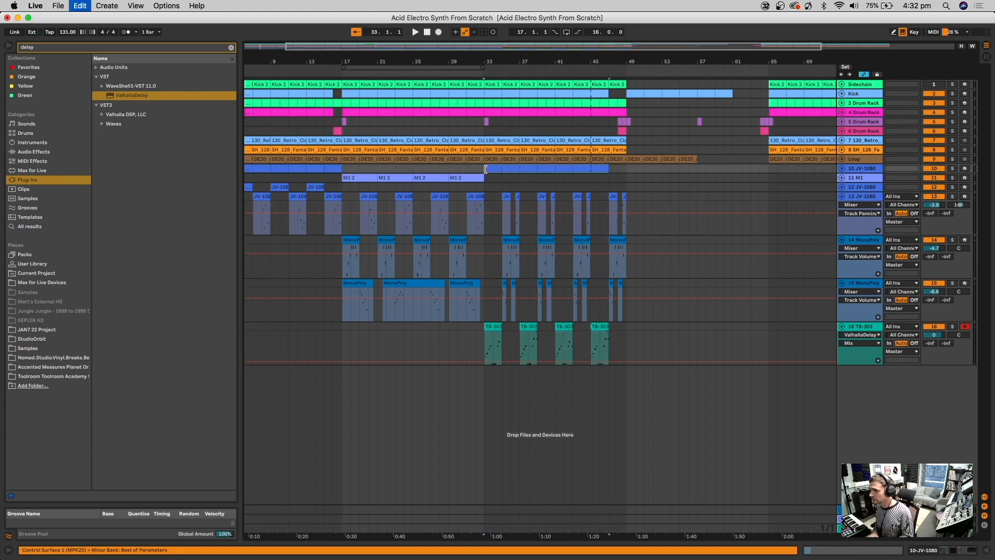
key(space)
click(549, 178)
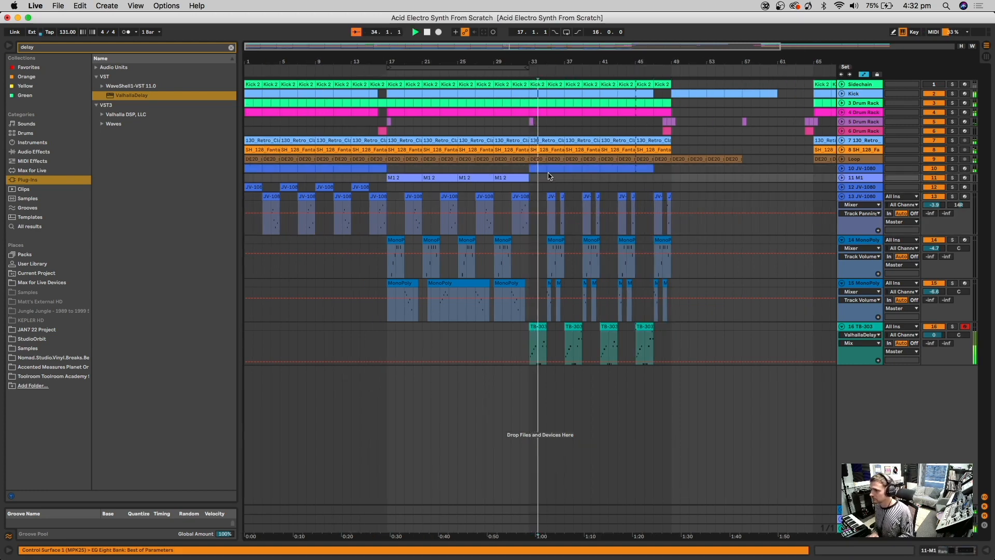
Step: Delete bars 33 to 35, 37 to 39, 41 to 43 and 45 to 47 from the copied track 10 JV-1080 part
click(539, 168)
key(Delete)
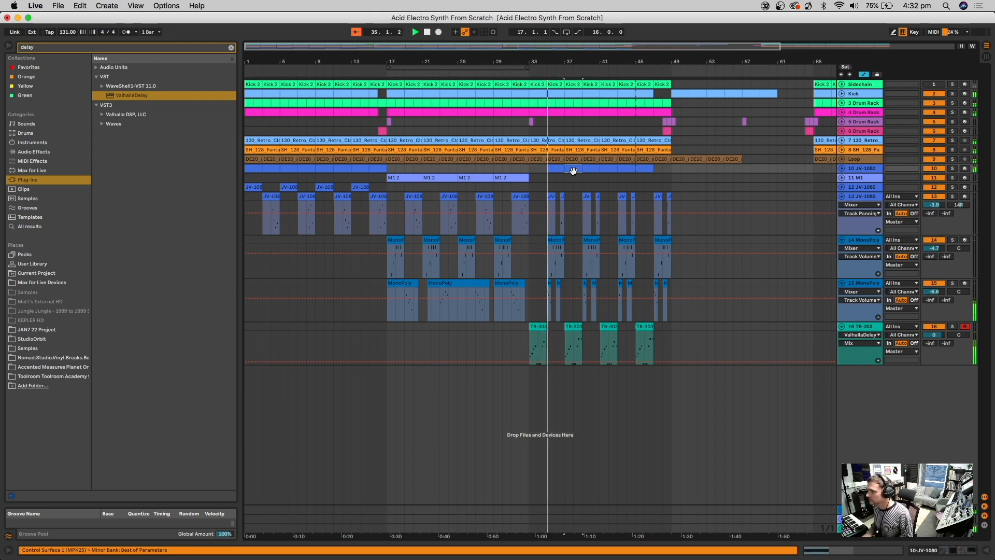
click(574, 171)
key(Delete)
click(607, 169)
key(Delete)
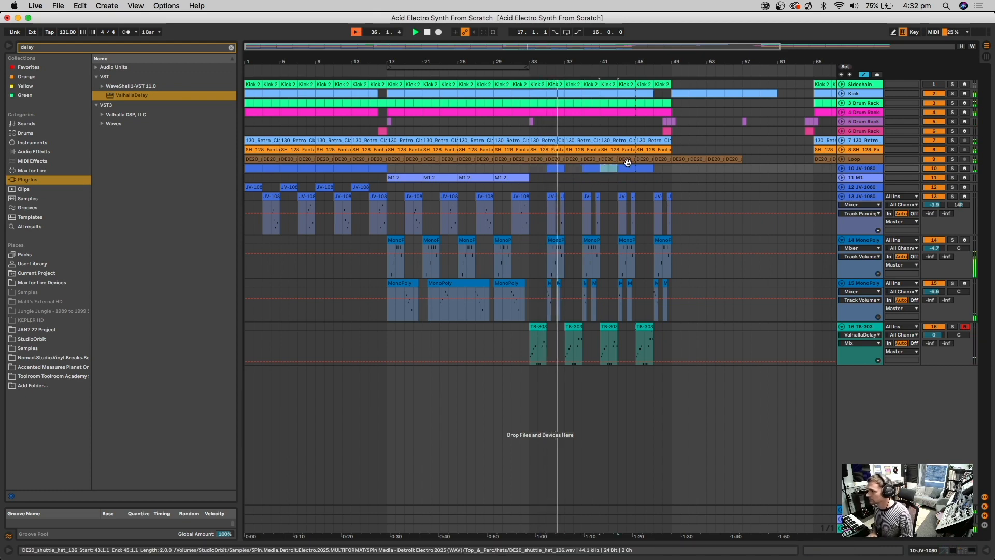
click(644, 169)
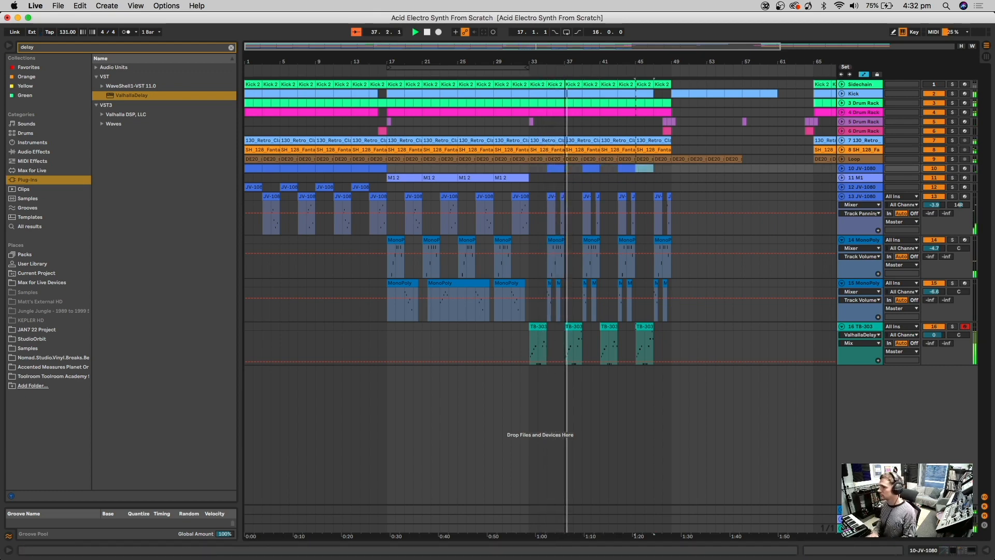
Step: Fold tracks 13 to 16 so the whole arrangement fits in view
drag(568, 59, 488, 57)
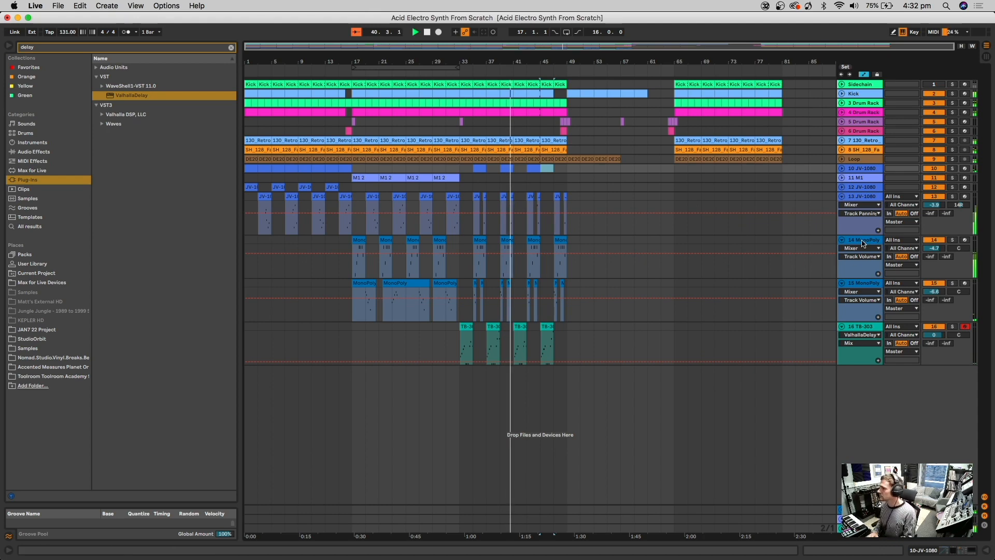
click(842, 196)
click(841, 206)
click(842, 215)
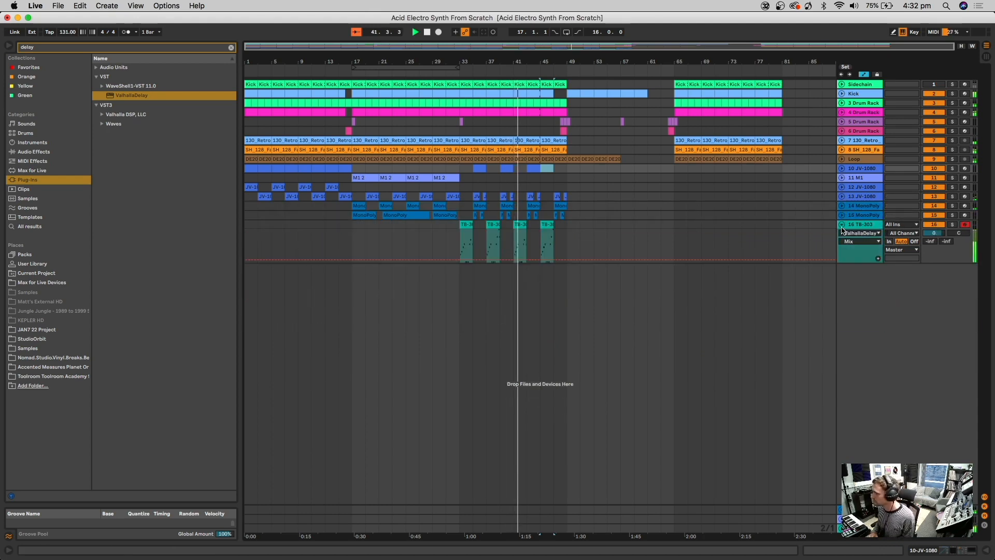
click(842, 224)
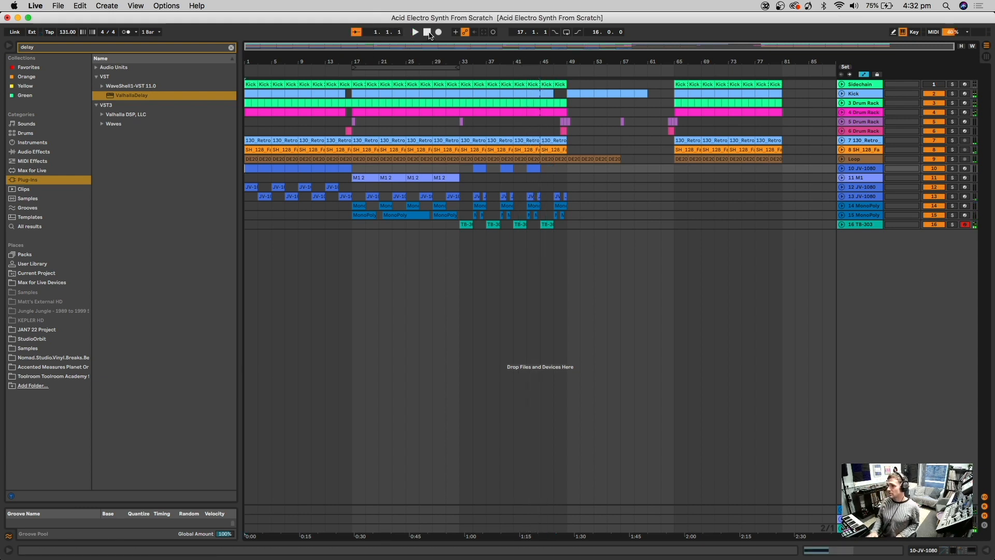
Step: Insert a new MIDI track below the TB-303 track and load UVIWorkstationVST on it
click(858, 226)
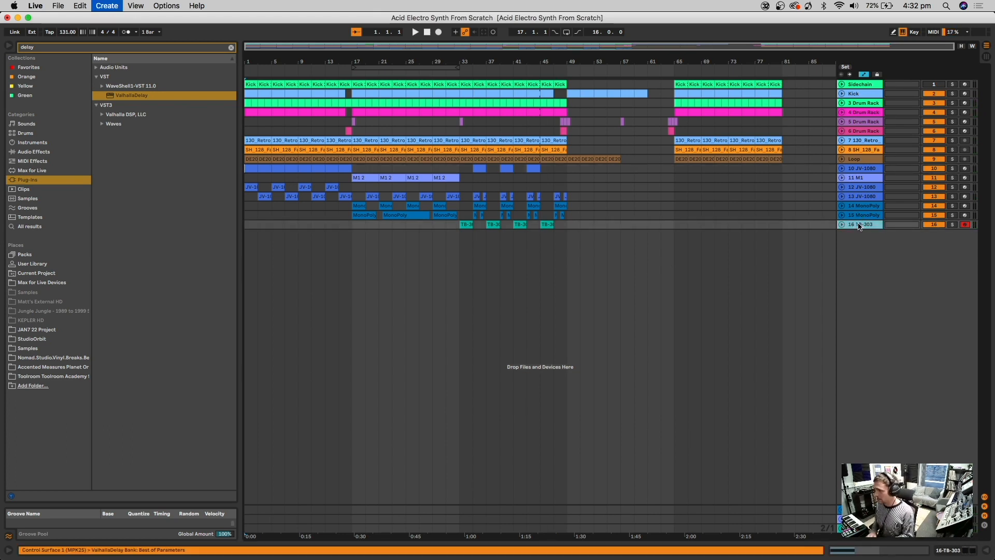
key(super+shift+t)
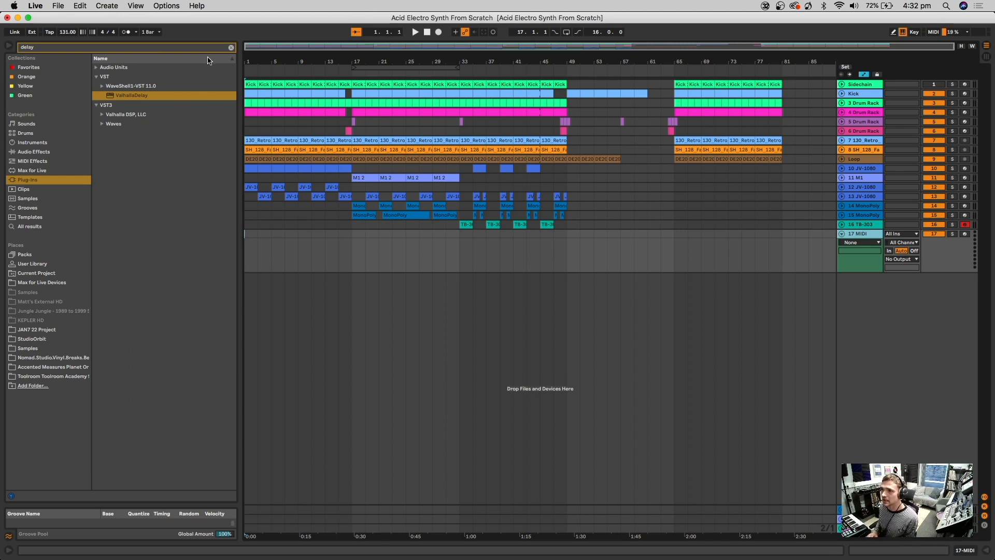
click(231, 47)
text(uvi)
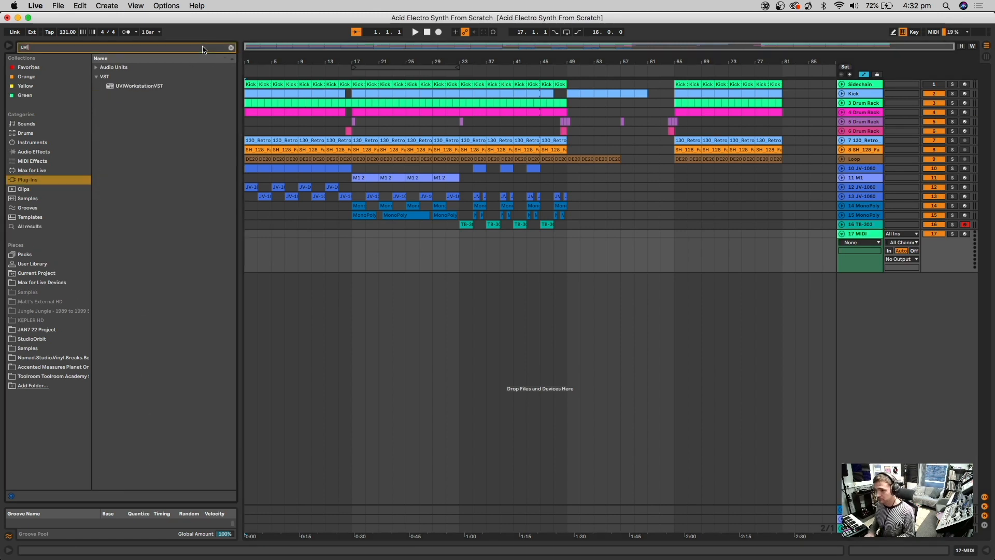
drag(146, 85, 342, 244)
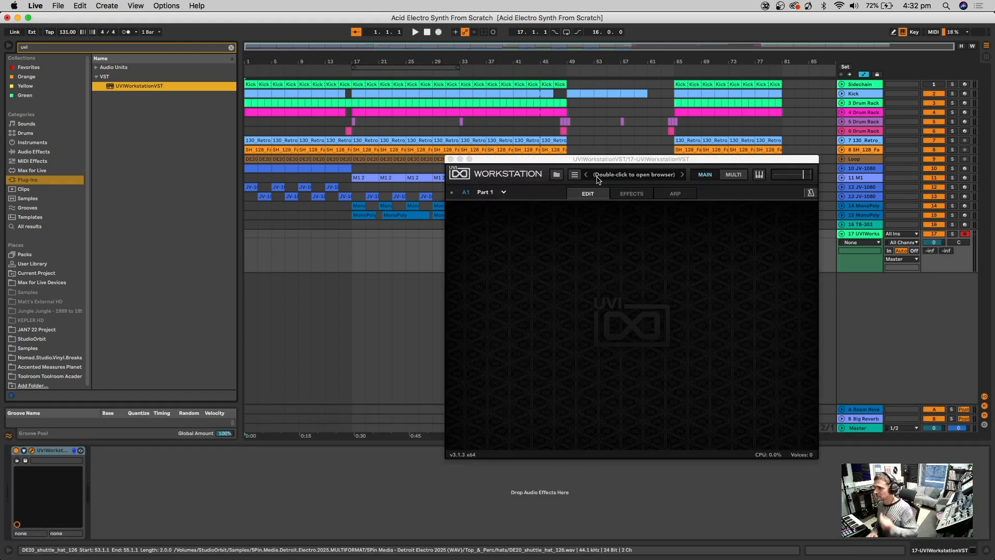
Step: Load the UV-1 instrument from the OB Legacy soundbank in UVI Workstation
click(480, 262)
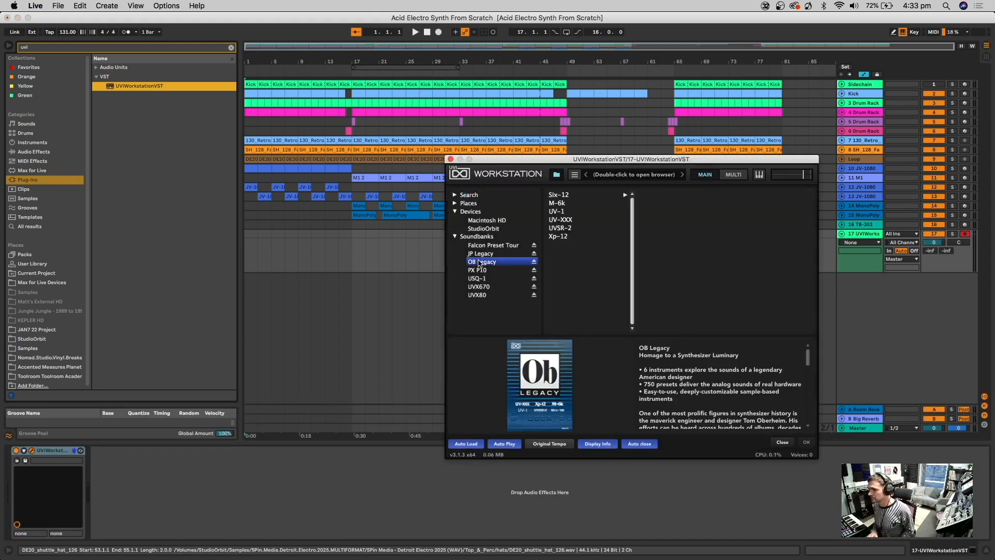
click(569, 212)
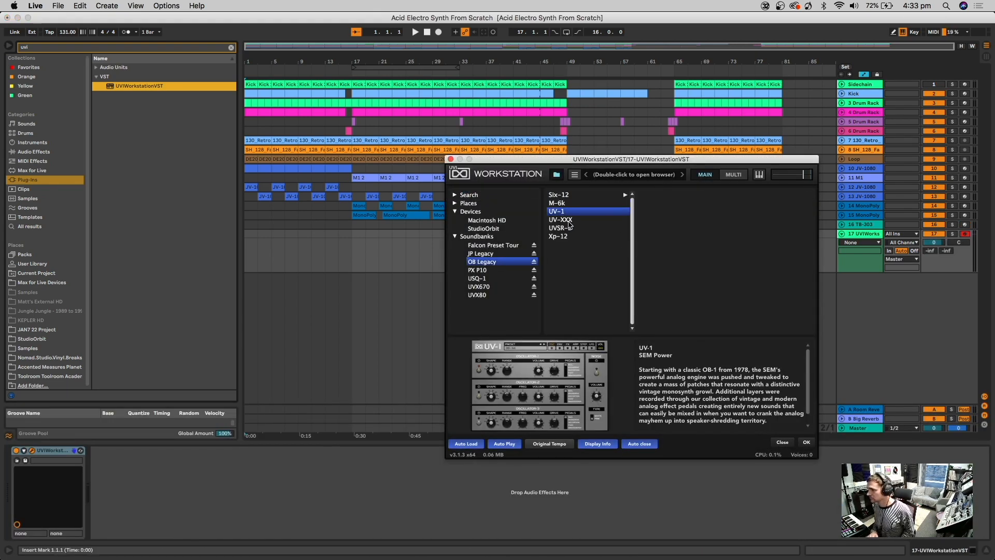
double_click(568, 212)
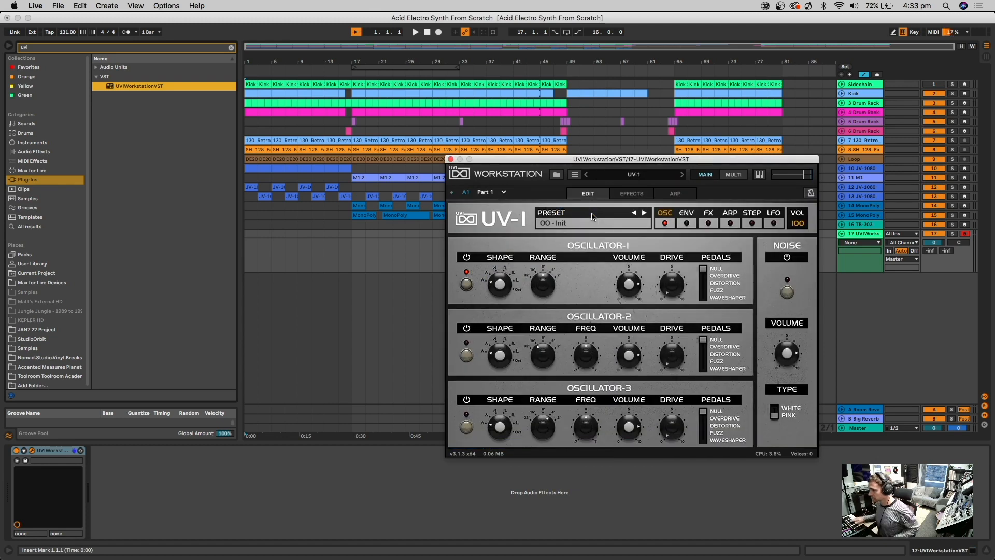
click(632, 176)
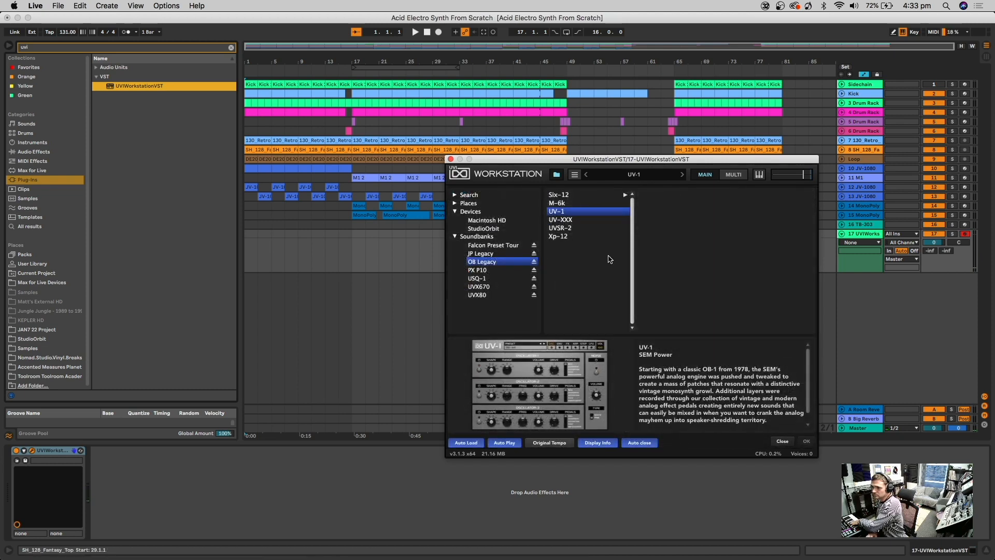
double_click(561, 212)
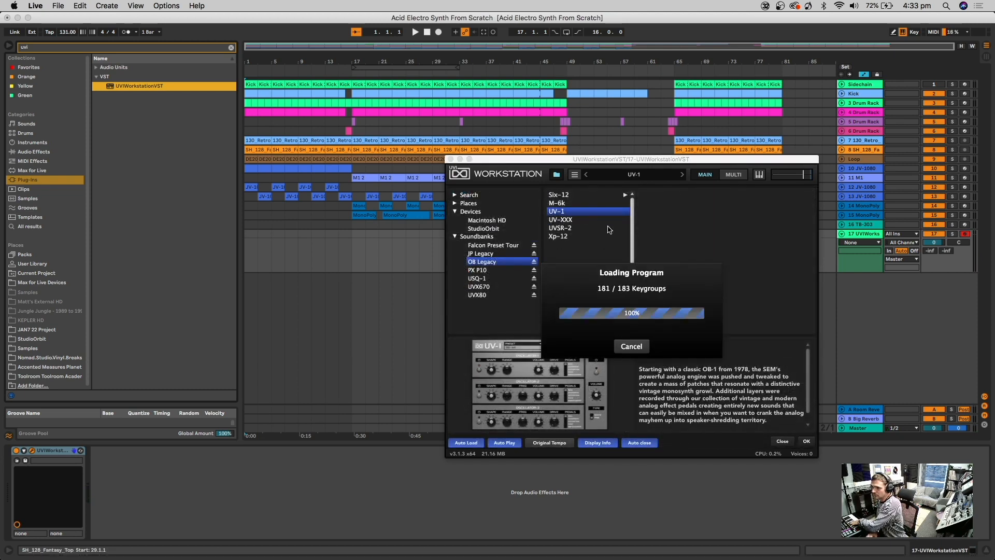
Step: Choose the Bee Have bass preset in UV-1 and set track 17's volume to -10.9 dB
click(581, 222)
mouse_move(580, 252)
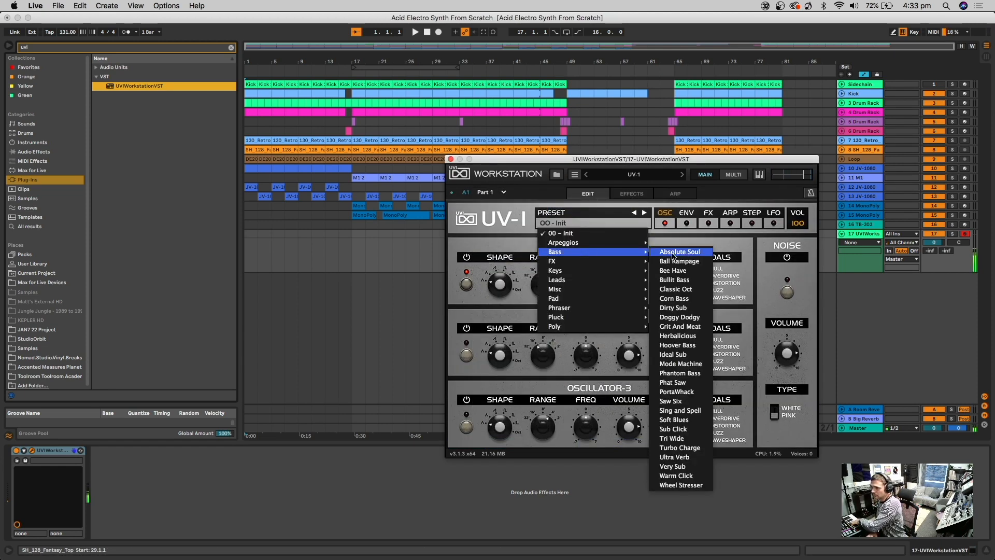
click(689, 255)
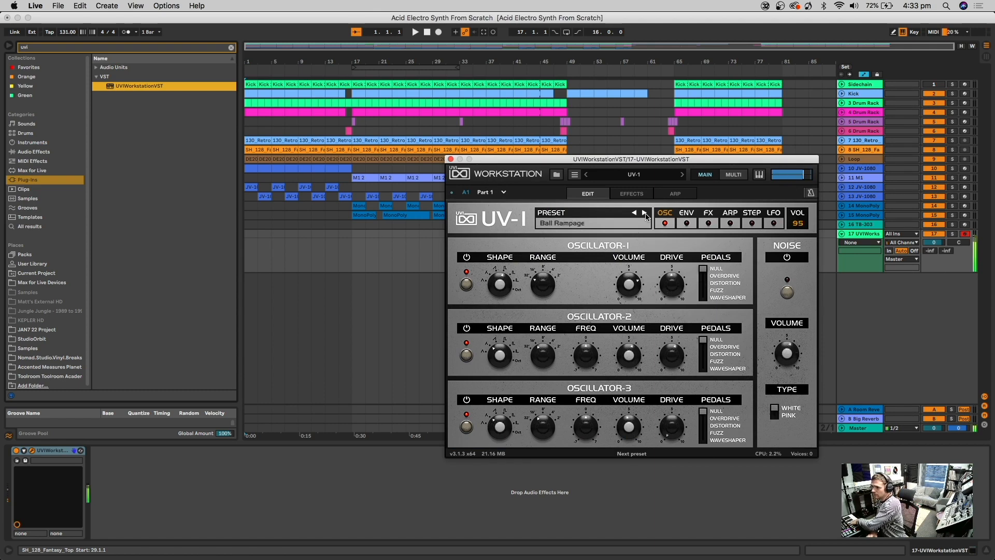
drag(927, 242, 927, 258)
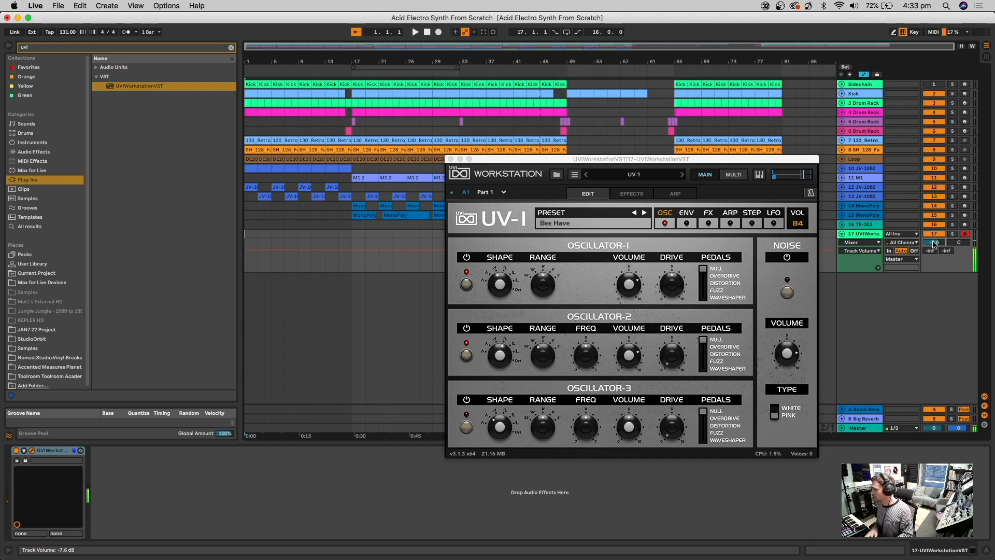
click(450, 160)
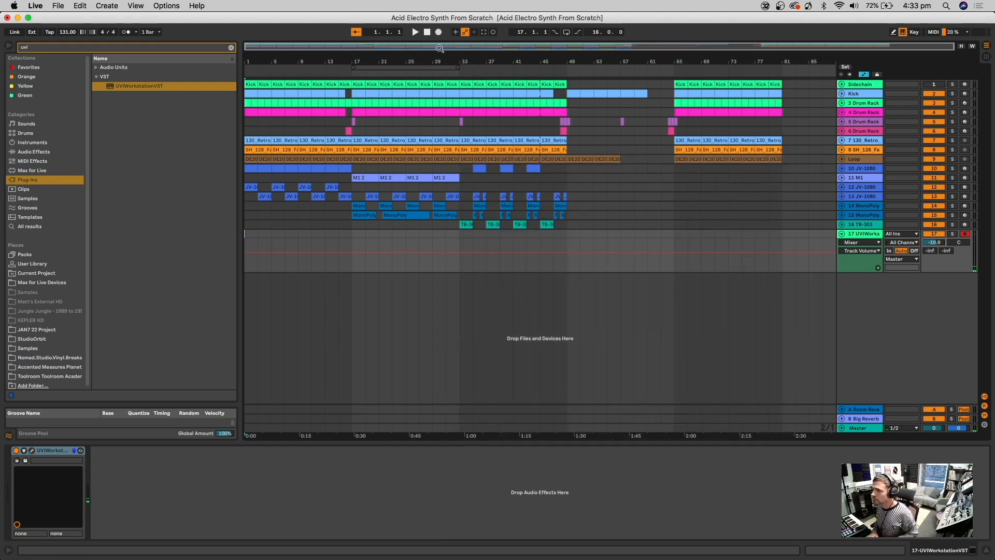
Step: Rehearse and record a four-bar bass line on track 17 from bar 1, and lower the track's volume to -15.6 dB
key(space)
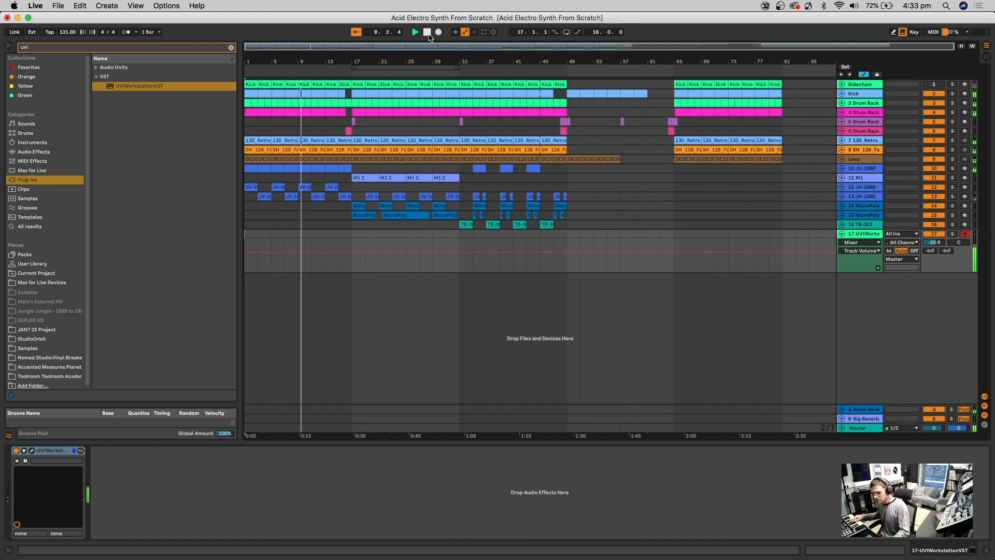
click(427, 34)
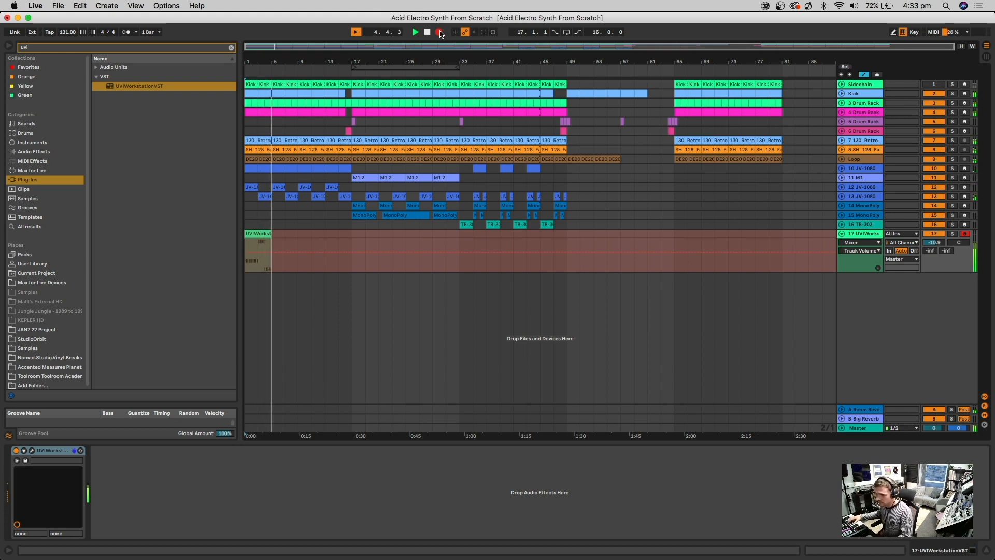
drag(943, 243, 943, 251)
key(space)
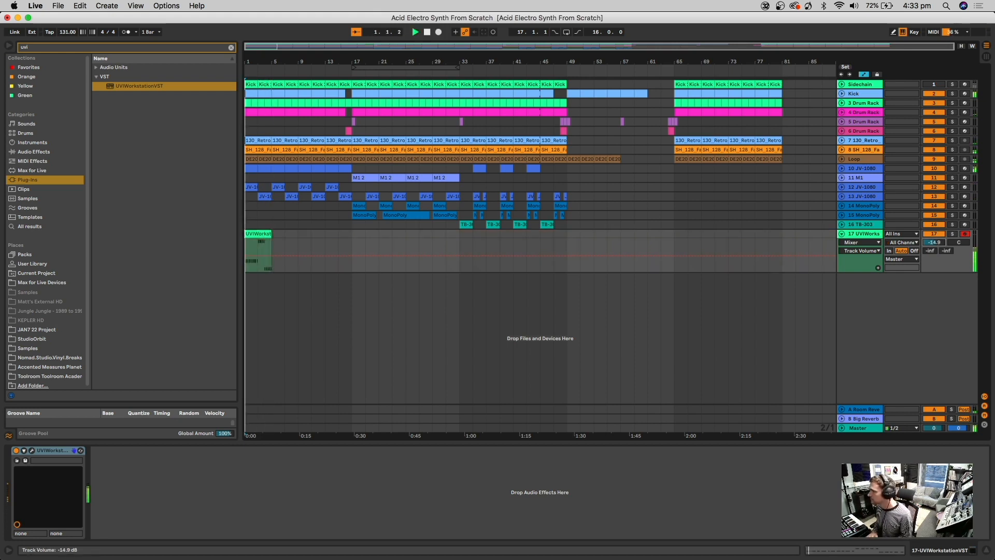
Step: Open the recorded bass clip and quantize all of its notes
double_click(257, 234)
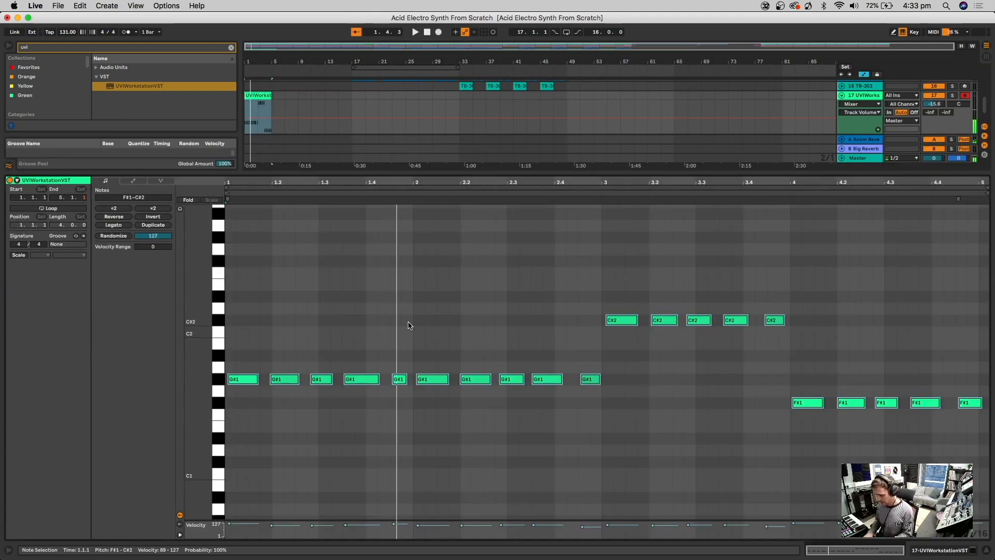
key(space)
key(super+a)
key(super+u)
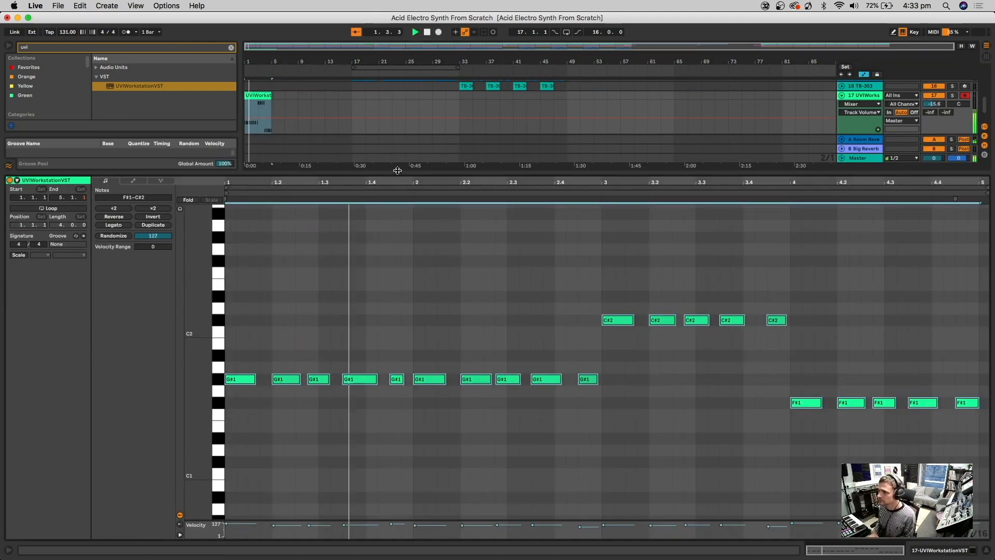
Step: Try duplicating the bass clip, and clear 5.1.1 to 15.1.1 on track 17 so the recorded clip ends exactly at bar 5
drag(397, 172, 396, 223)
key(super+d)
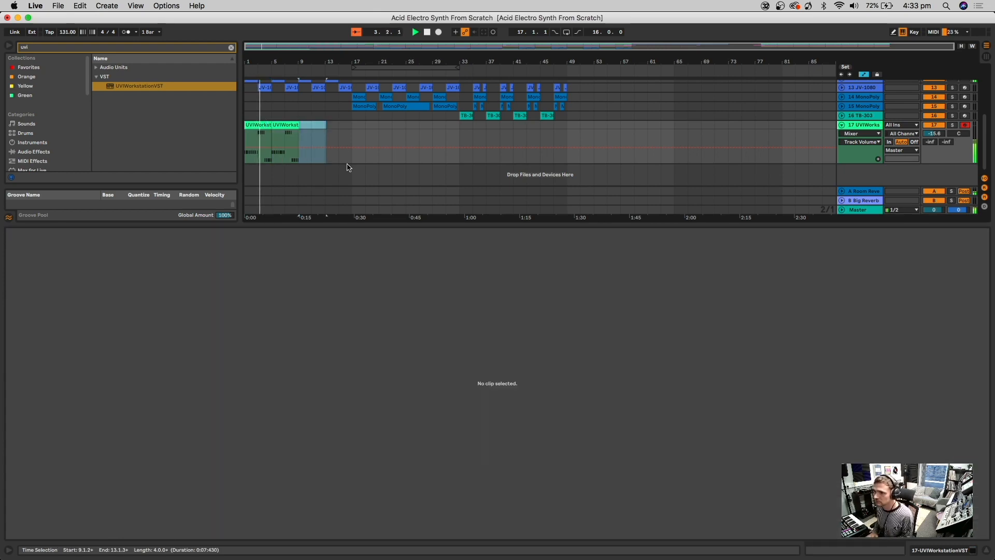
drag(338, 136, 272, 127)
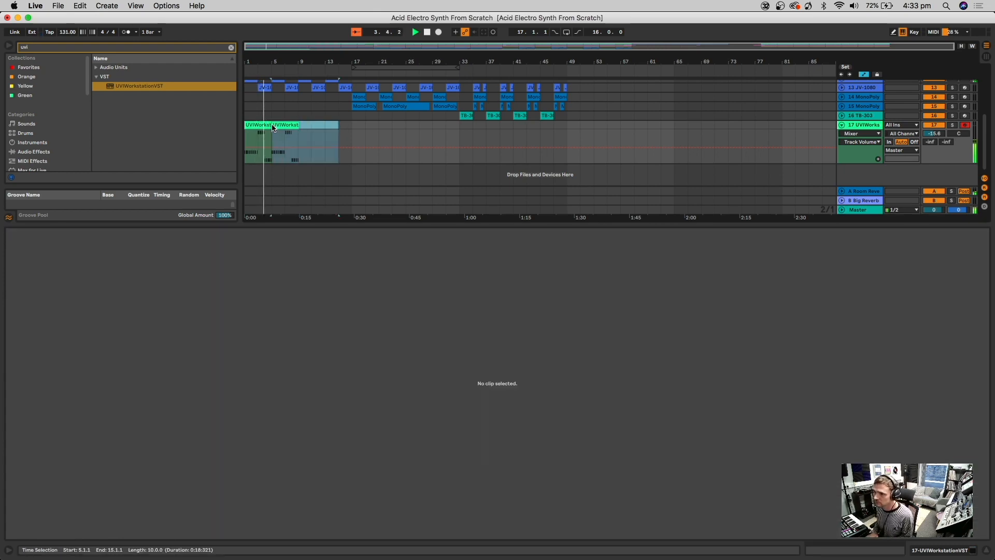
key(Delete)
key(z)
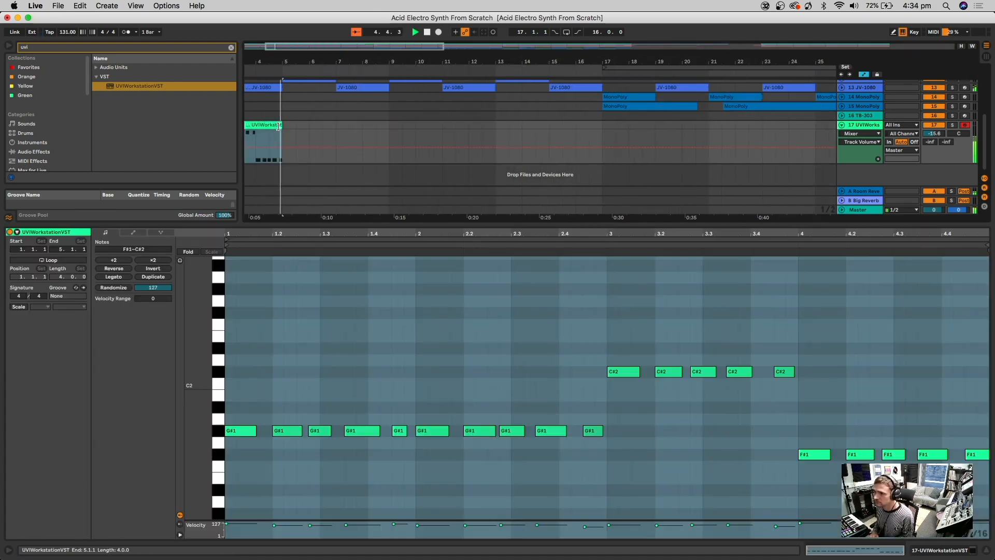
click(283, 129)
drag(287, 60, 287, 60)
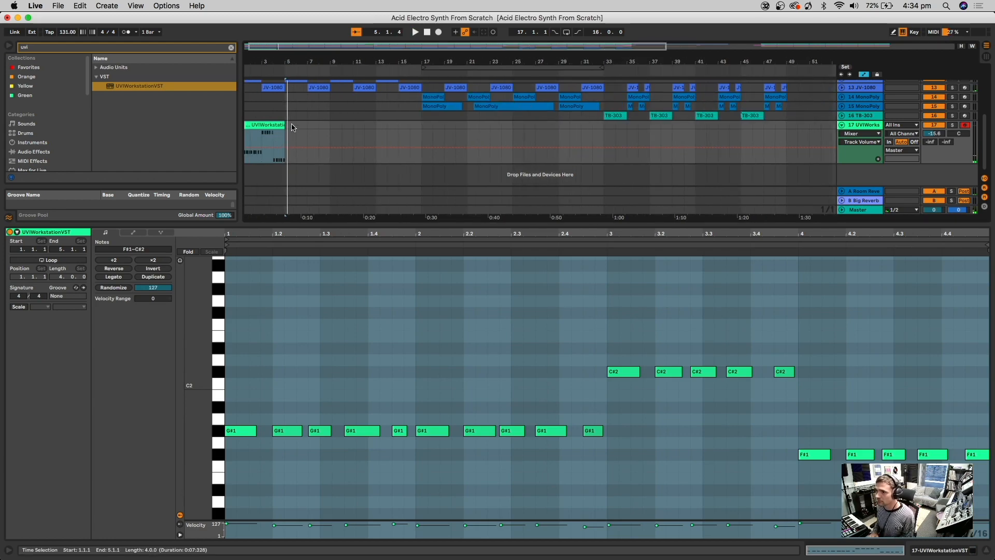
Step: Duplicate the four-bar bass clip on track 17 repeatedly until it fills the arrangement up to bar 49
click(251, 126)
key(super+d)
key(space)
key(super+d)
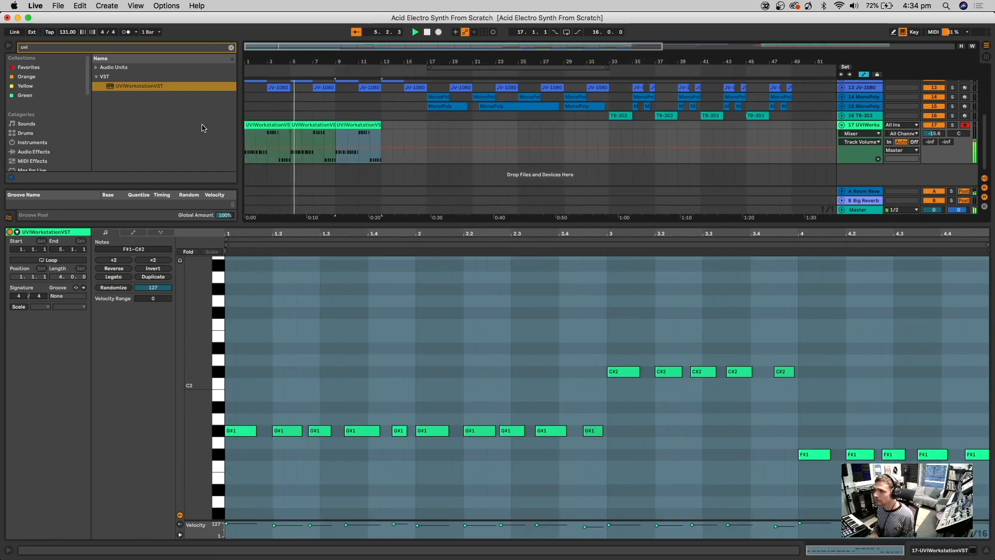
key(super+d)
key(super+d)
key(super+d)
key(super+d)
key(super+d)
key(super+d)
key(super+d)
key(super+d)
key(super+d)
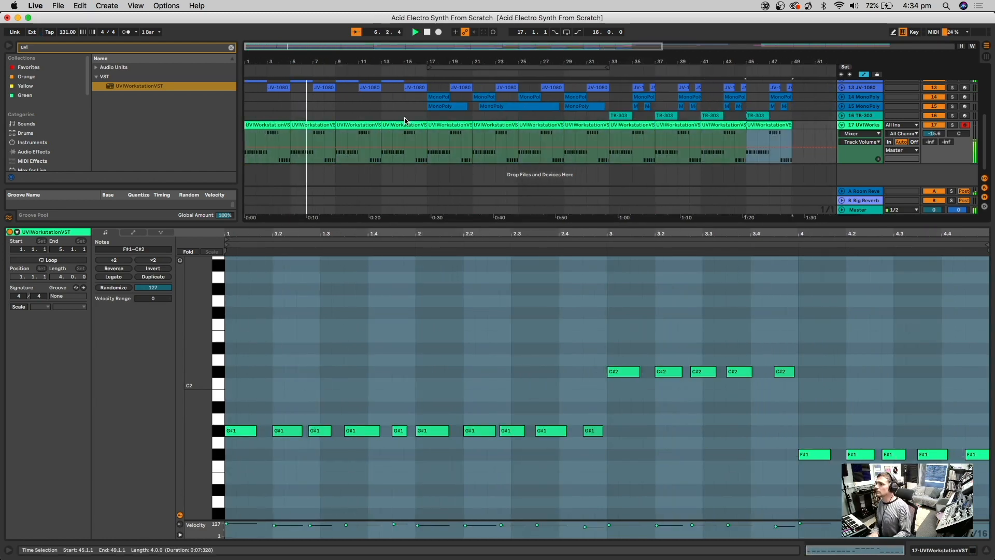
Step: Reopen UV-1 during playback and audition the bass presets after Bee Have, up to Dirty Sub
click(854, 128)
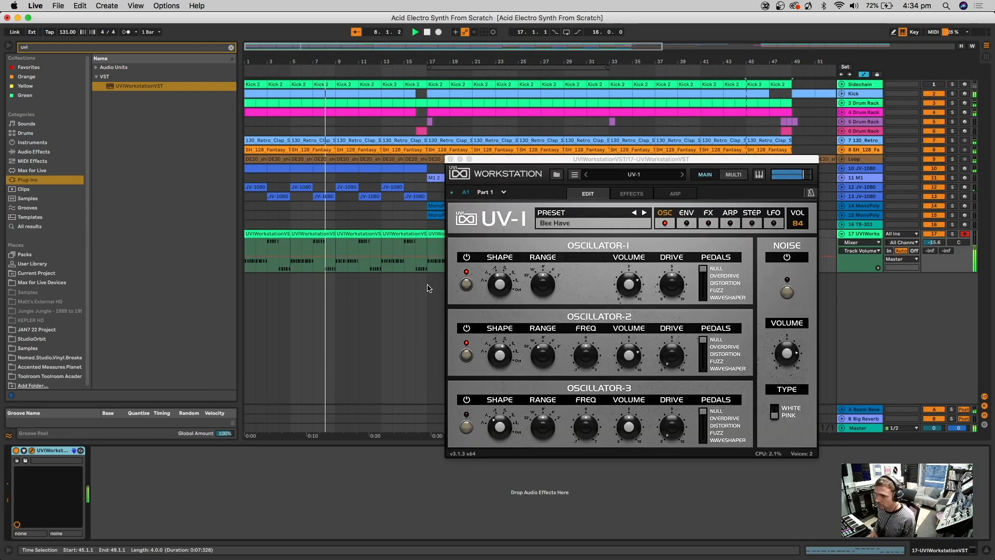
click(644, 213)
click(644, 213)
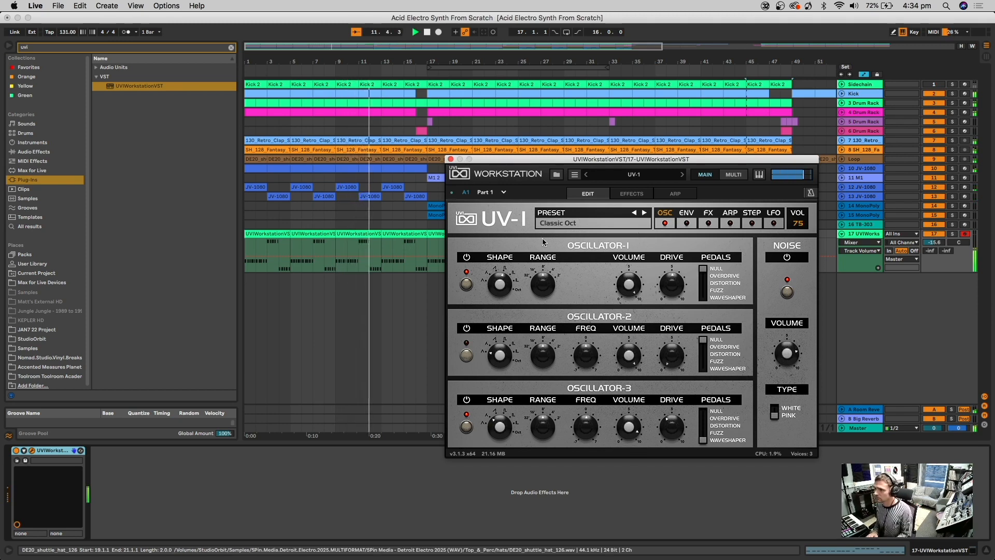
click(644, 213)
click(644, 213)
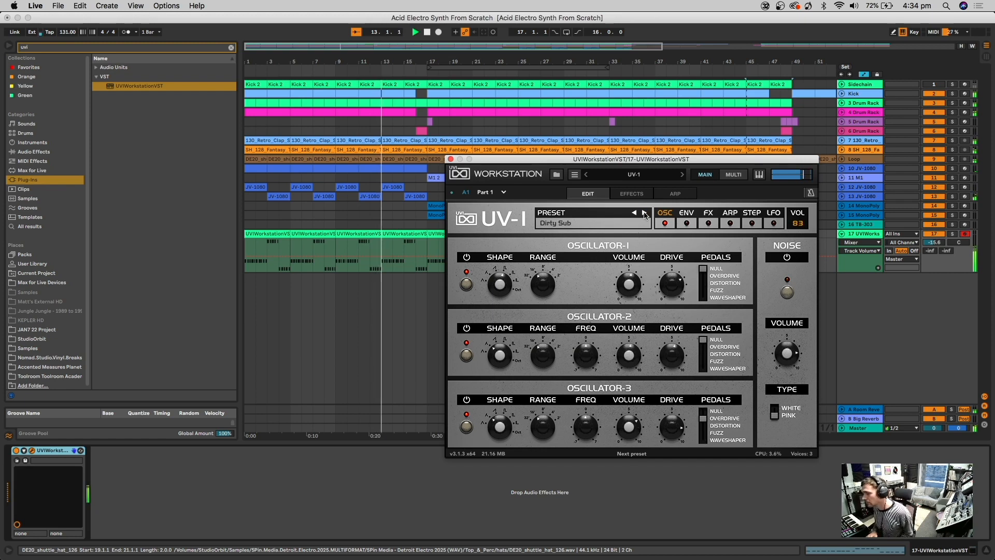
Step: Audition the UV-1 bass presets after Dirty Sub up to Sing and Spell, set track 17's volume to -14.6 dB, and close the plug-in
click(645, 213)
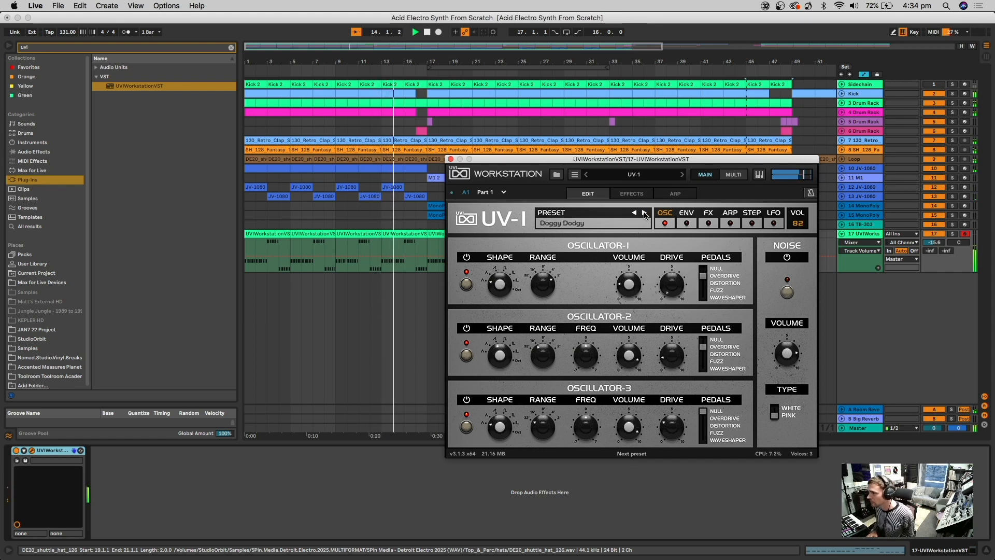
click(644, 213)
click(645, 213)
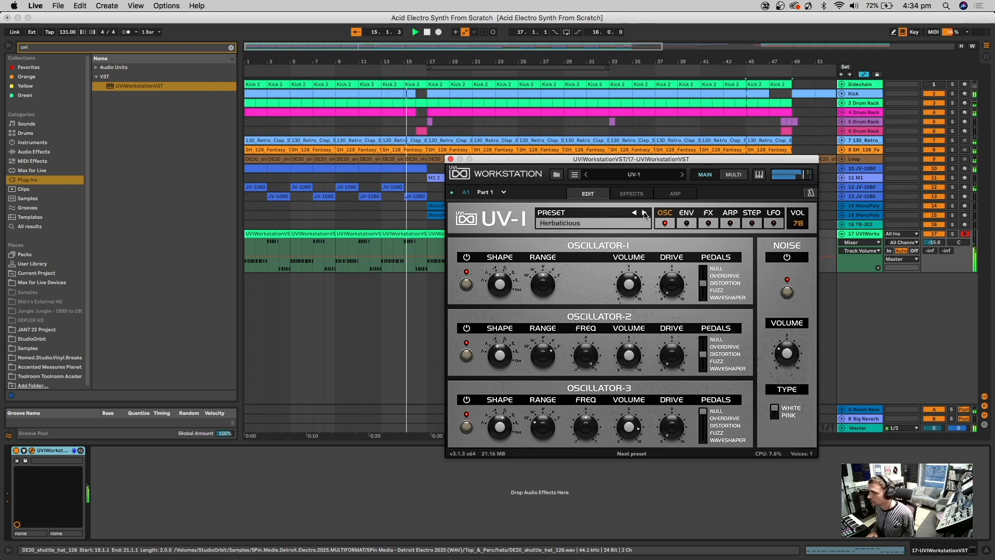
click(644, 213)
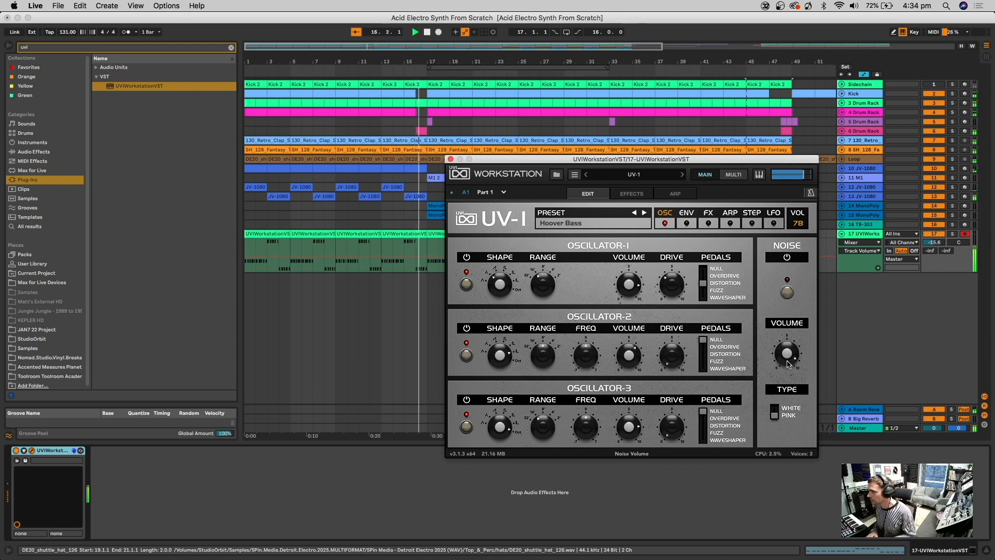
drag(934, 242, 935, 241)
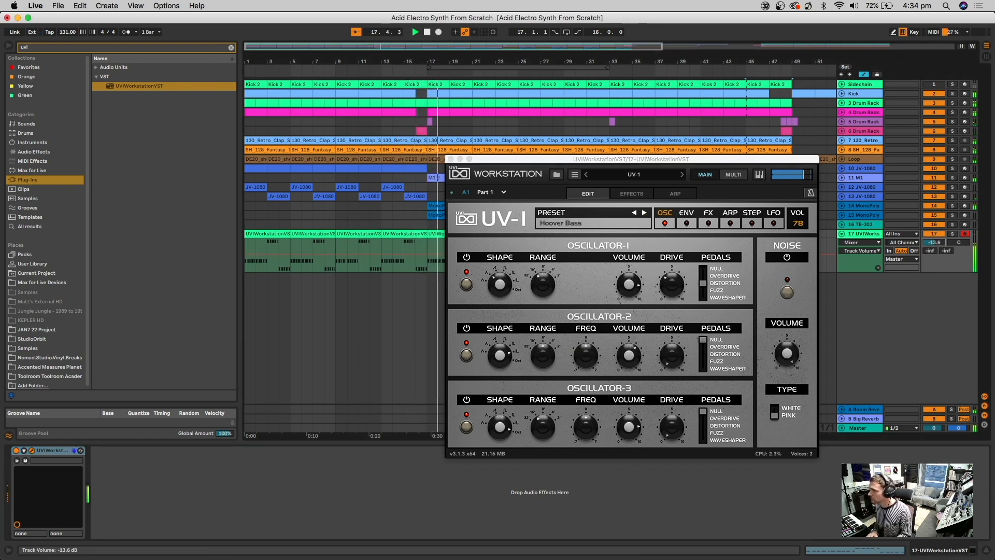
click(644, 215)
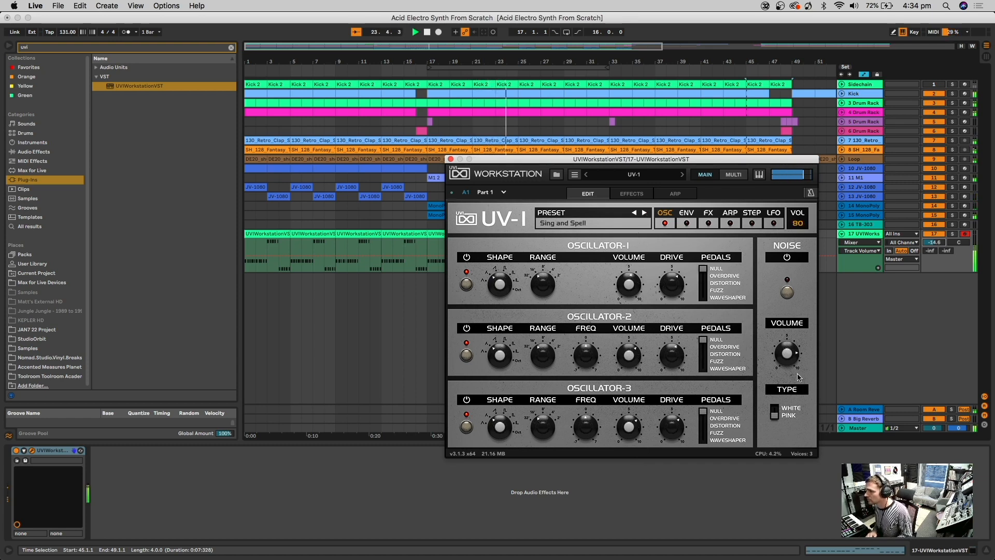
click(451, 159)
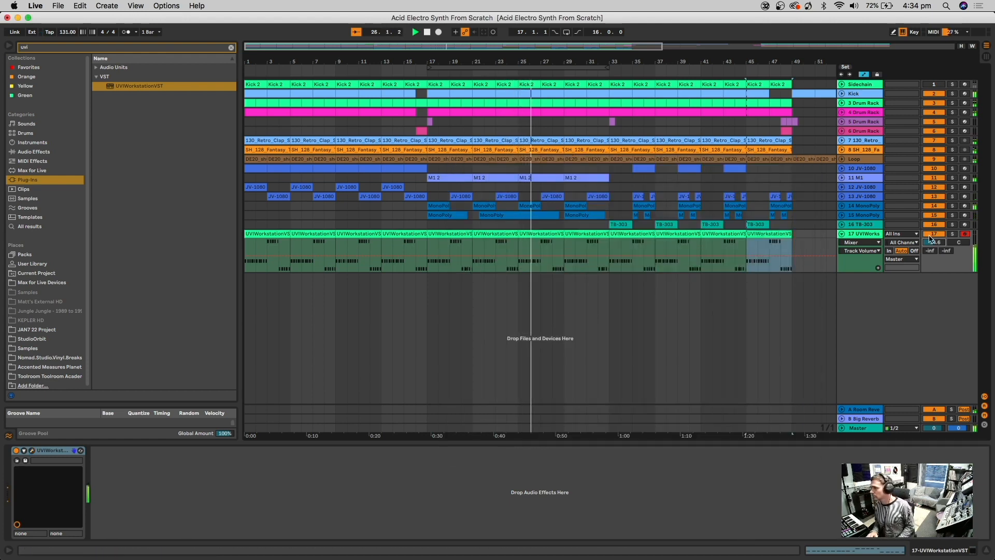
click(842, 234)
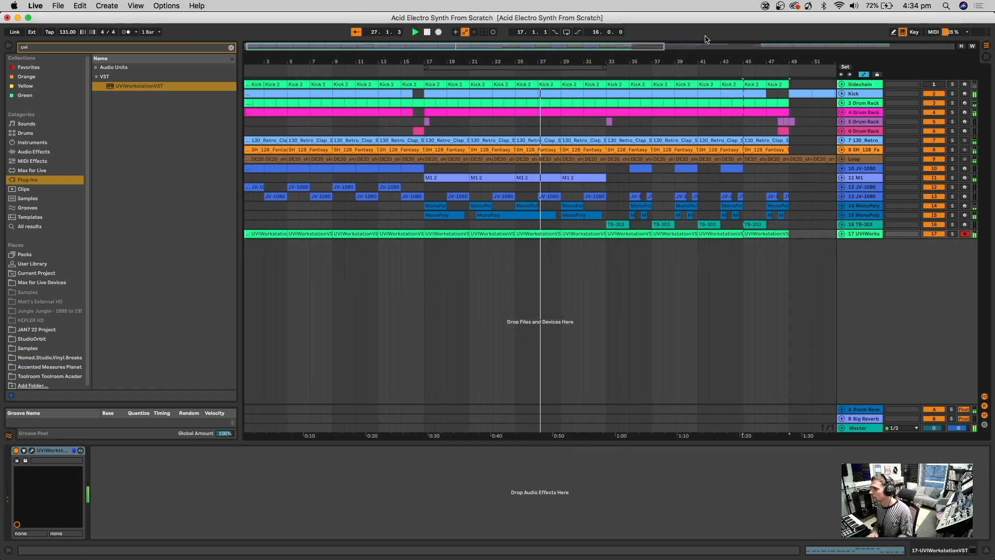
Step: Copy bars 17 to 33 of tracks 11 to 16 to bar 49, and duplicate bars 33 to 49 of track 10 directly after
drag(691, 60, 691, 26)
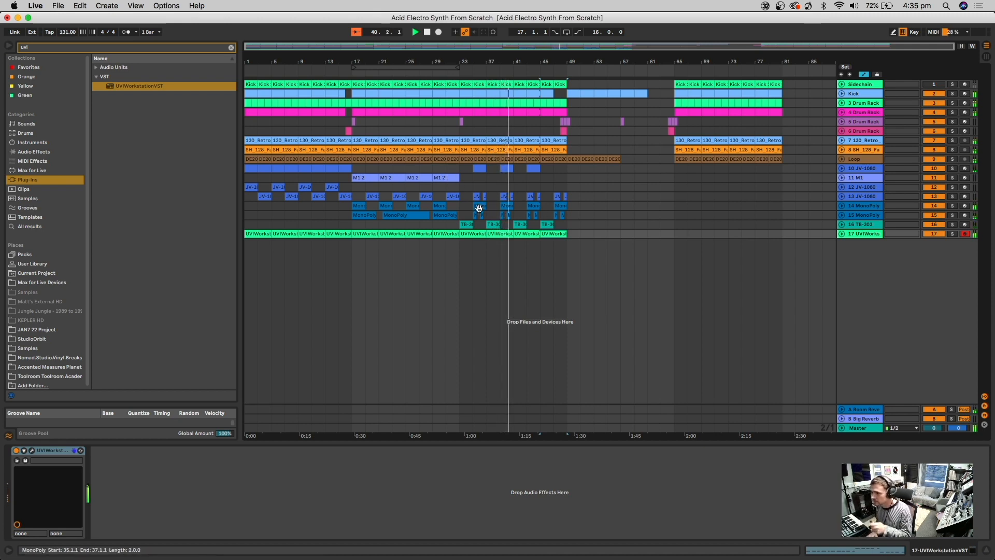
drag(459, 227, 353, 176)
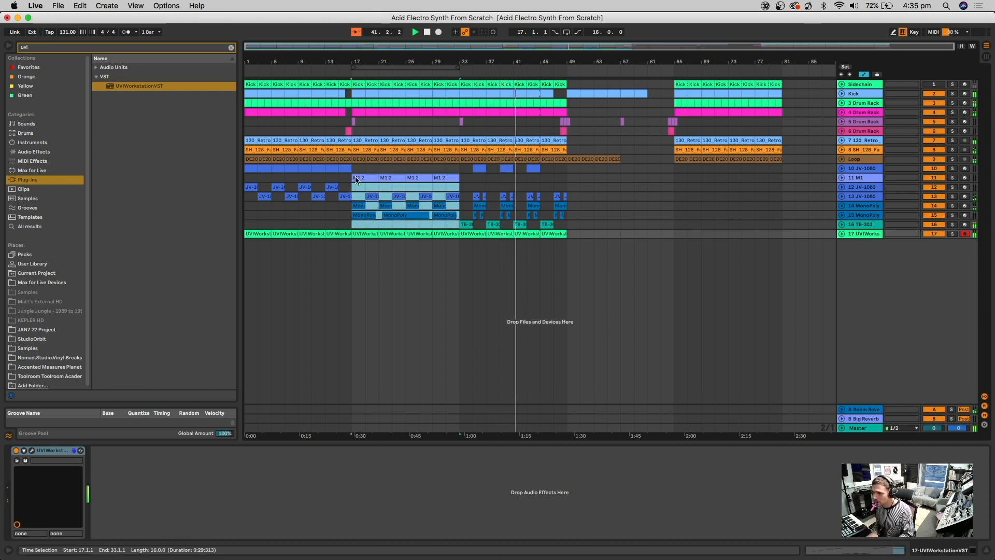
click(568, 178)
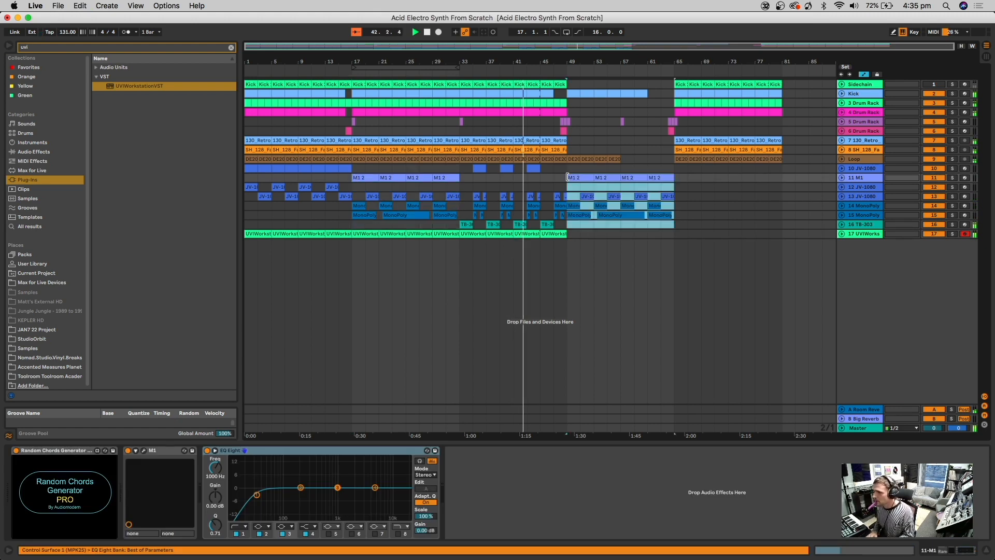
key(super+v)
drag(566, 169, 460, 170)
key(super+d)
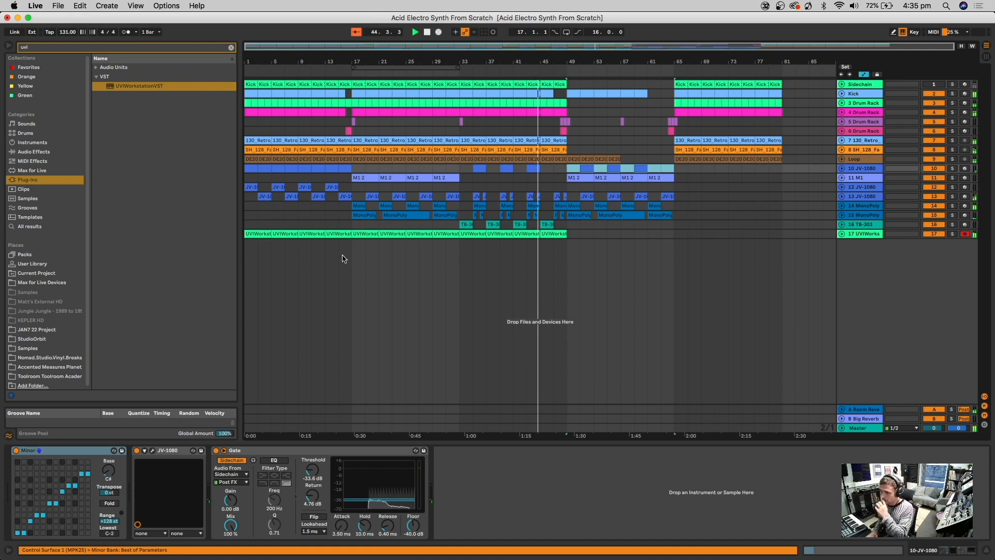
Step: Copy the synth and bass clips in bars 1 to 17 on tracks 10 to 17 to bar 65
drag(352, 227, 246, 172)
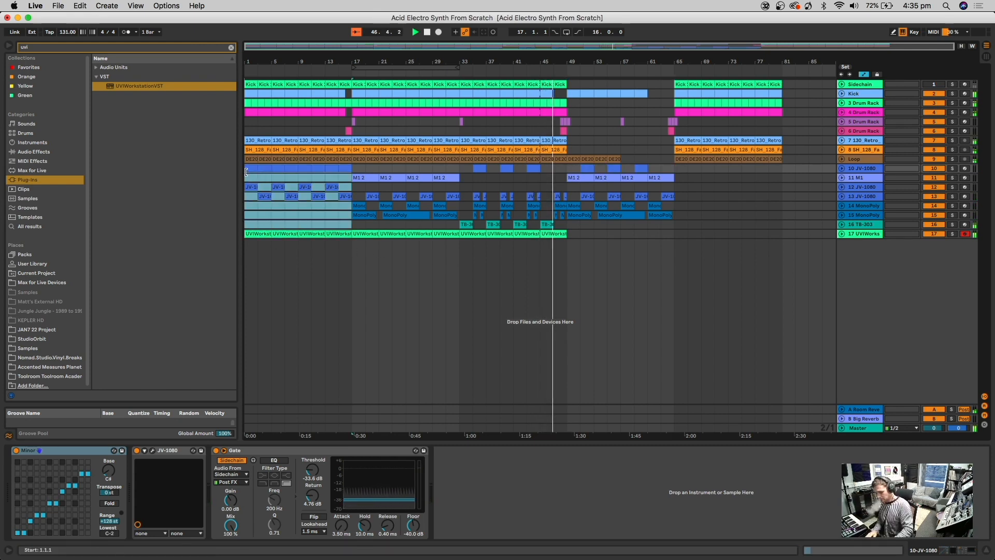
key(super+c)
click(675, 168)
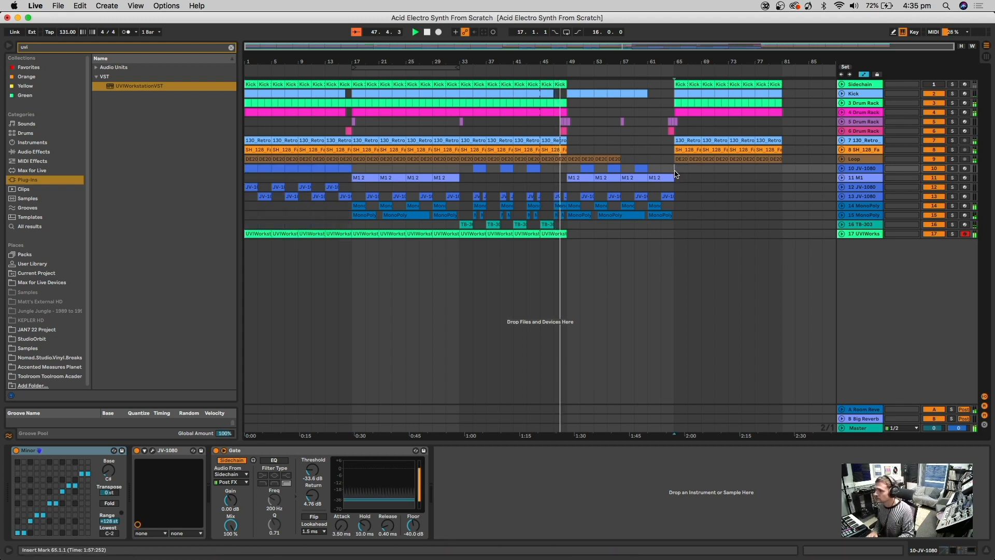
key(super+v)
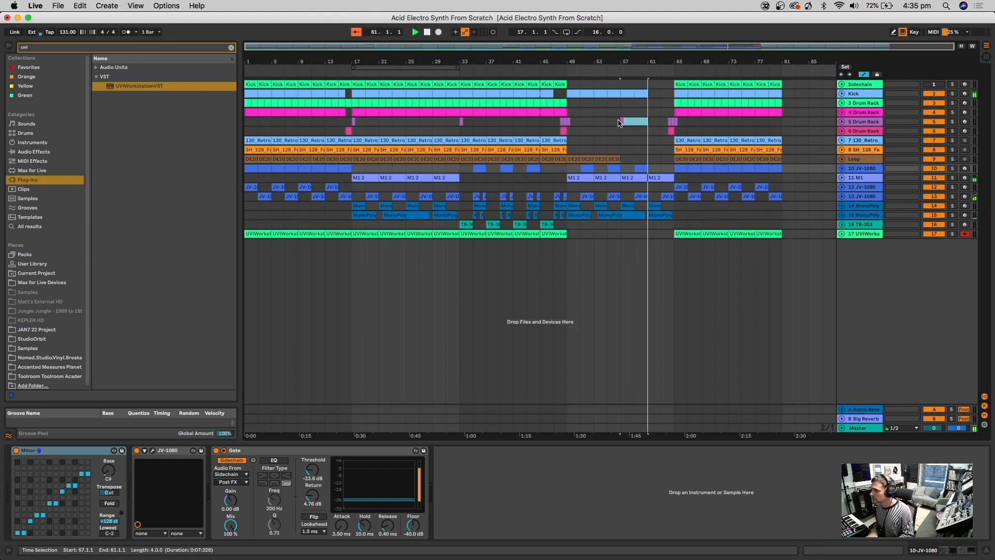
Step: Add a copy of the crash cymbal clip at bar 61 on track 5 and a TB-303 clip at bar 63 on track 16
click(646, 122)
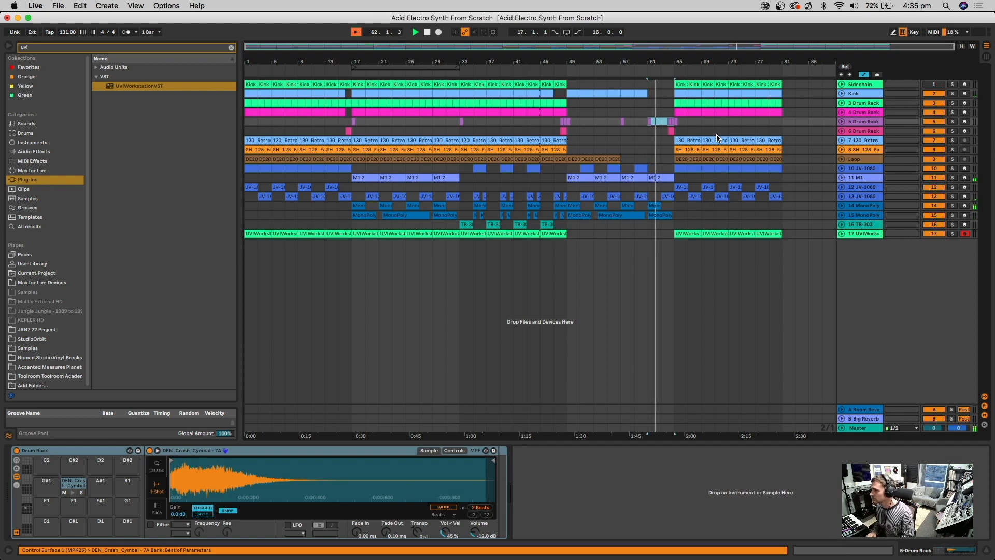
click(667, 224)
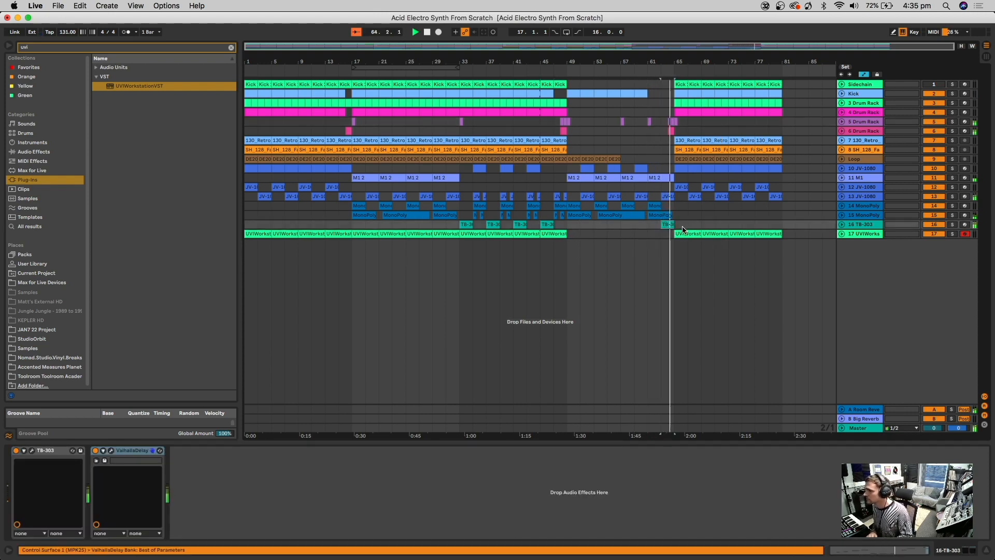